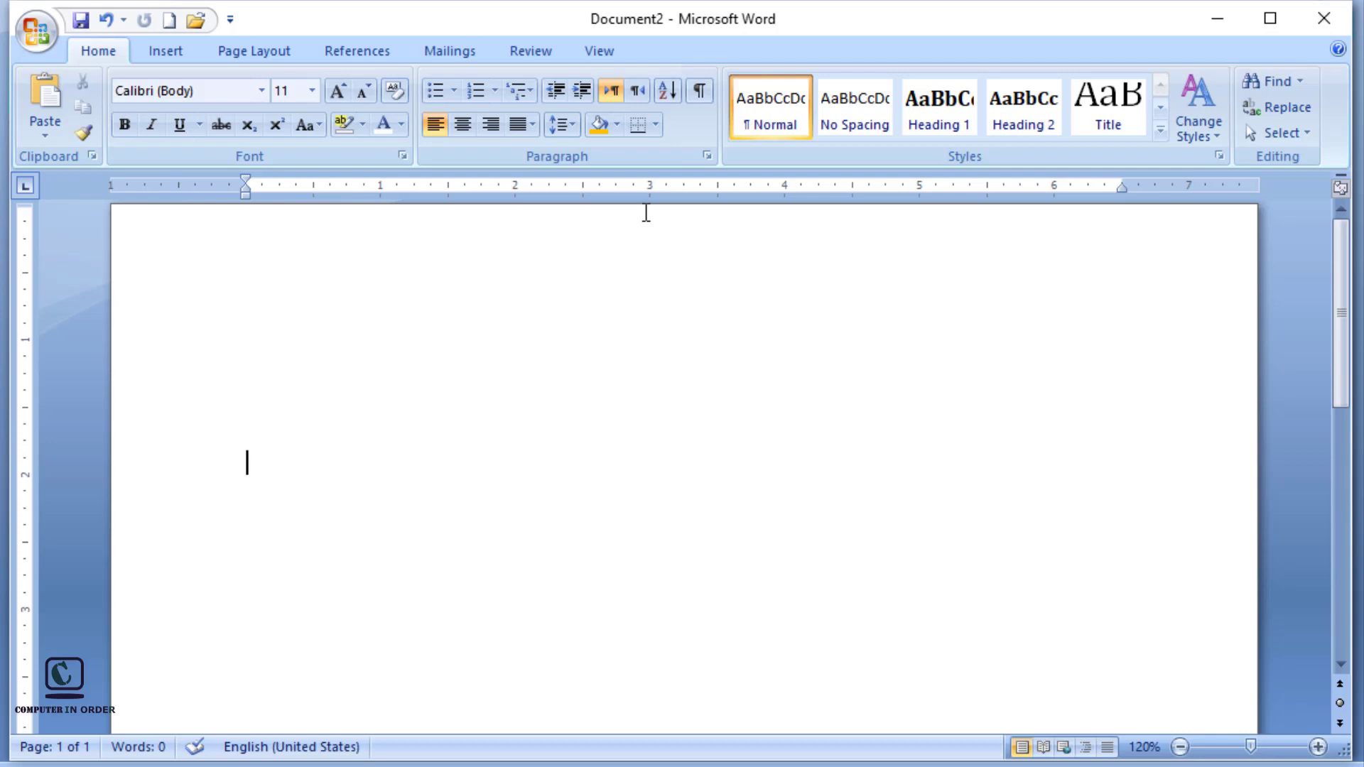
- Insert a table with 4 columns and 3 rows in the blank document
left_click(184, 57)
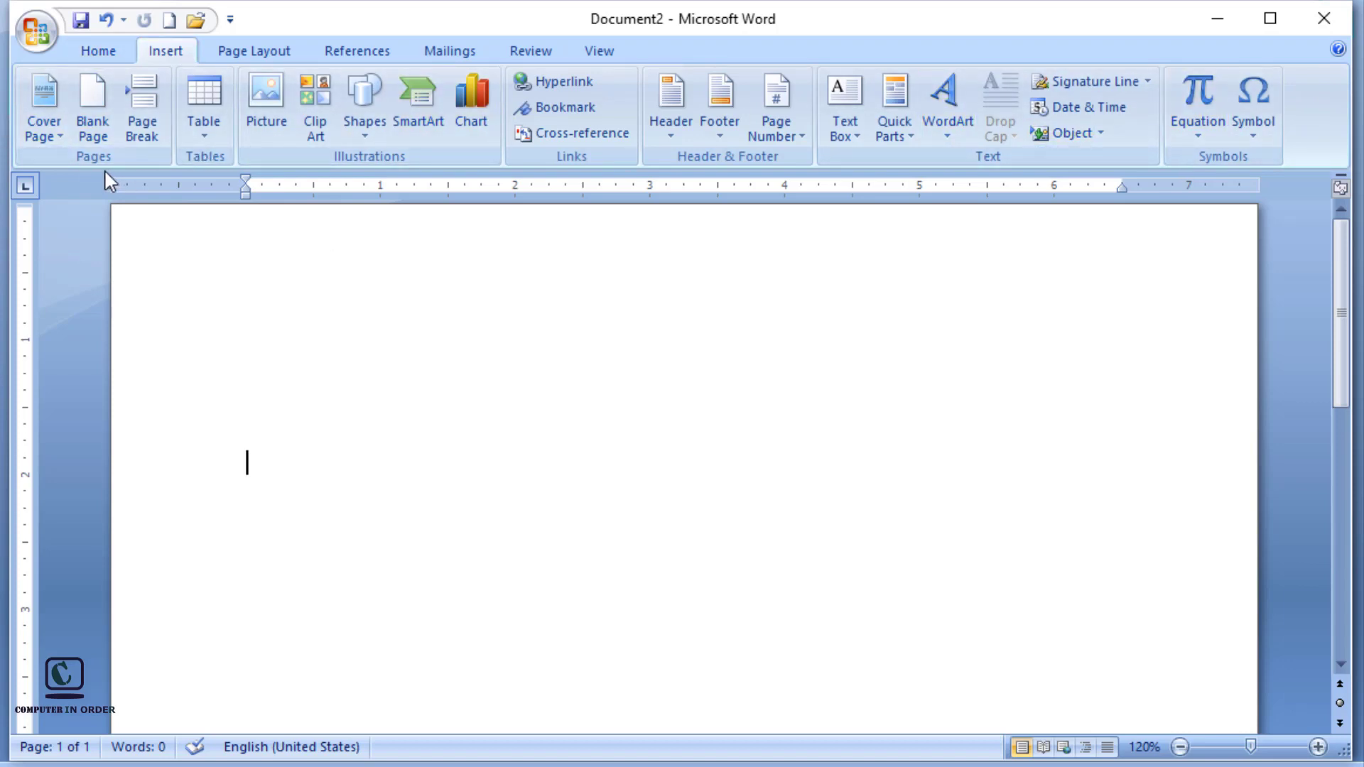
left_click(215, 93)
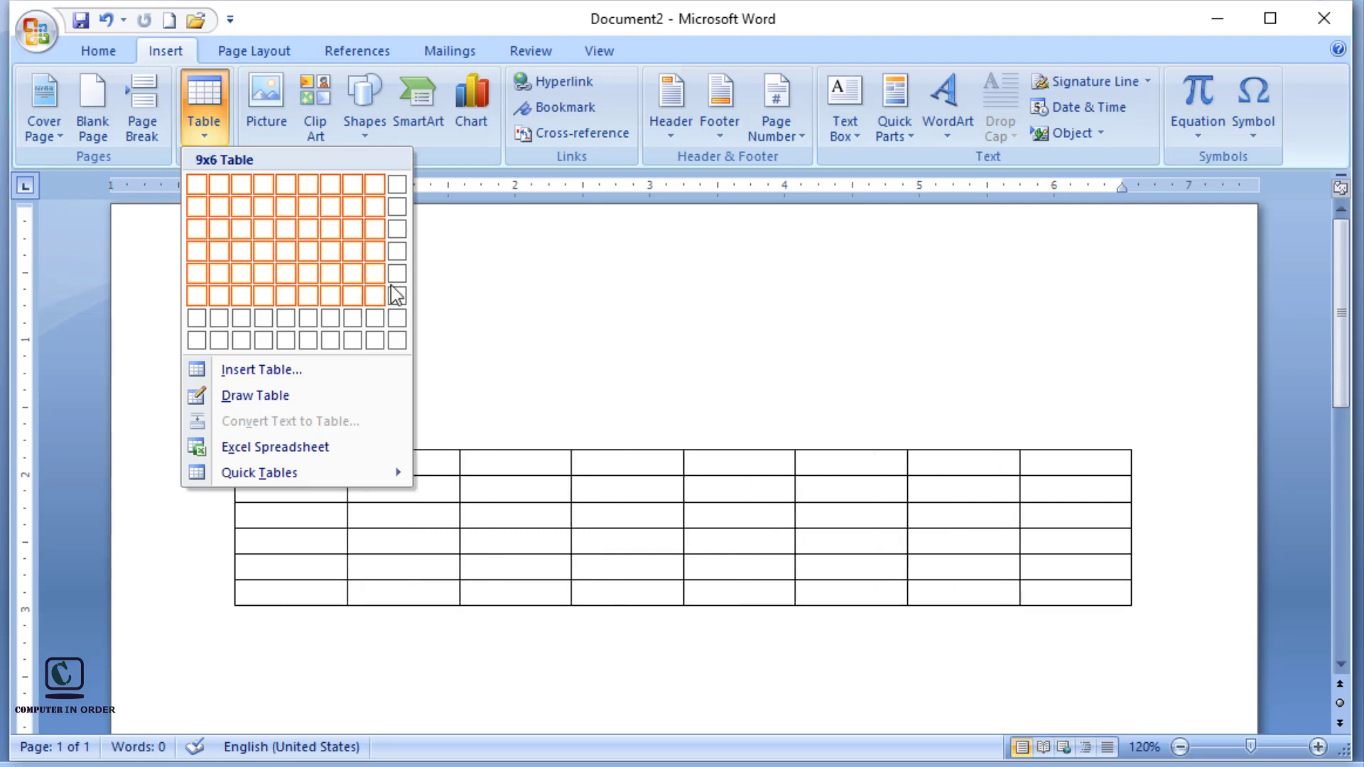
left_click(267, 223)
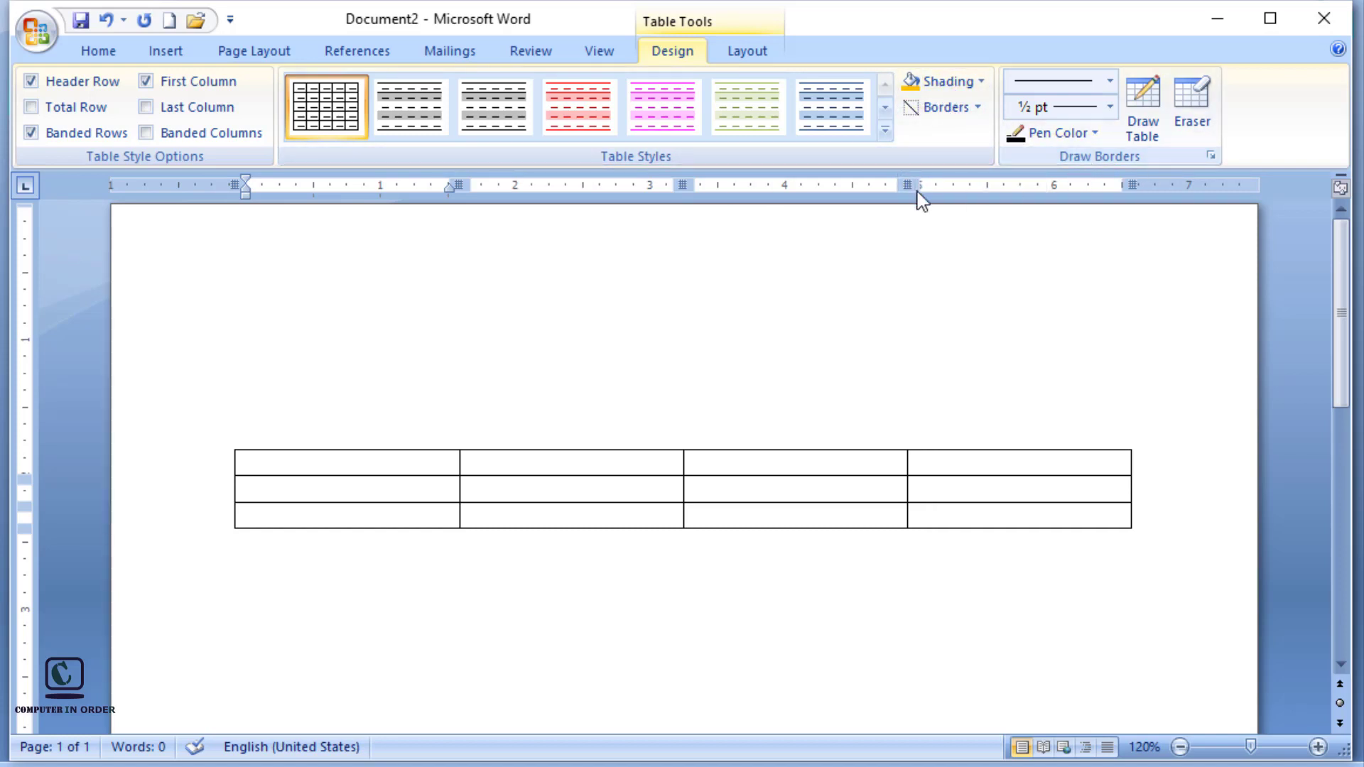
- Examine the table's available styles, shading colours, border types, line styles, line weights and pen colours, along with its layout options
left_click(881, 129)
left_click_drag(883, 255, 945, 276)
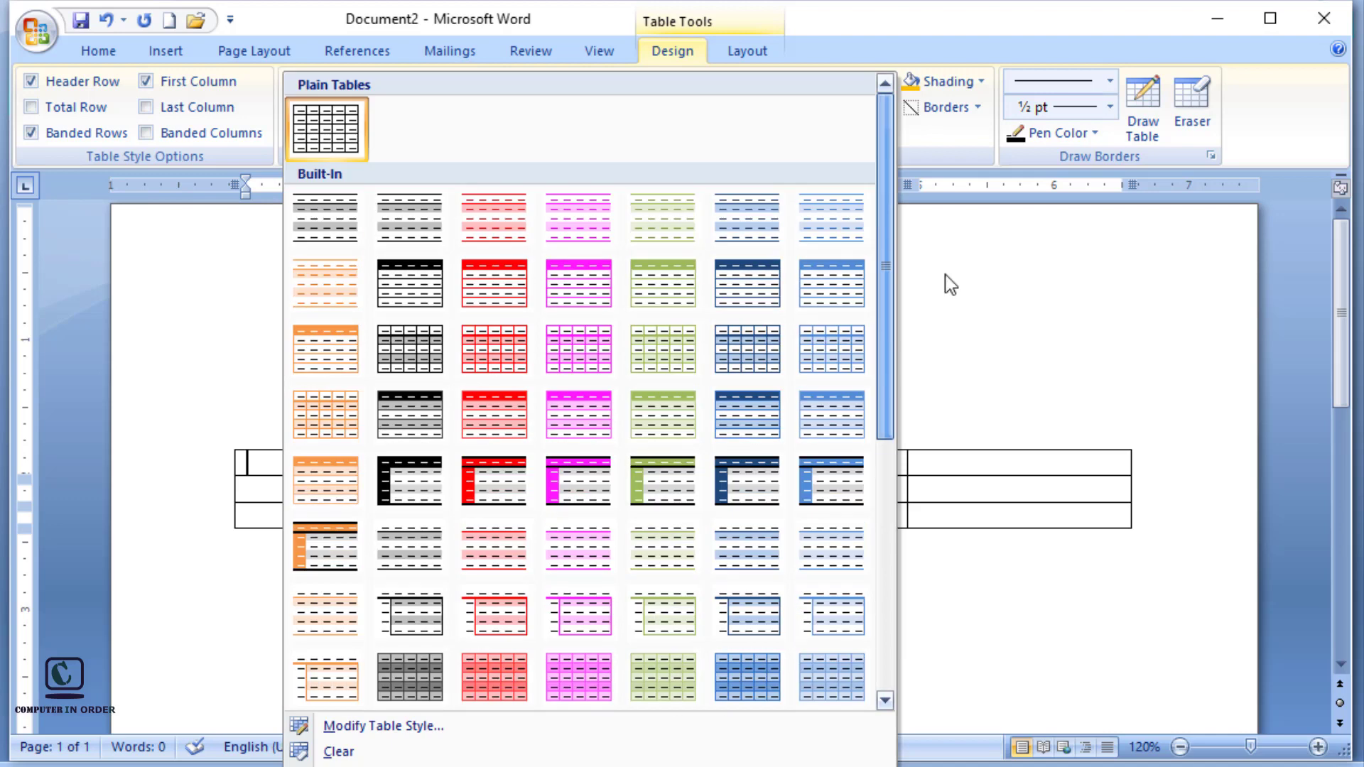
left_click(945, 276)
left_click(983, 81)
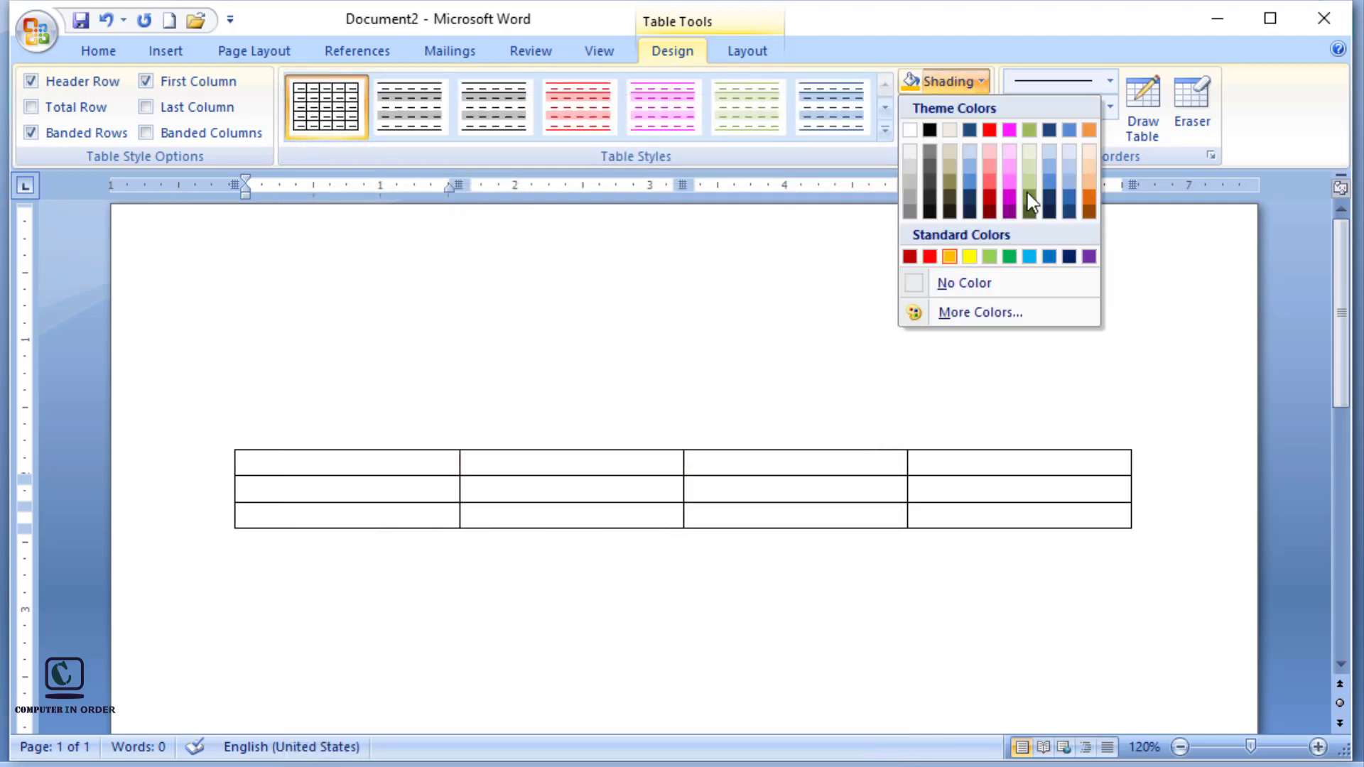
left_click(793, 317)
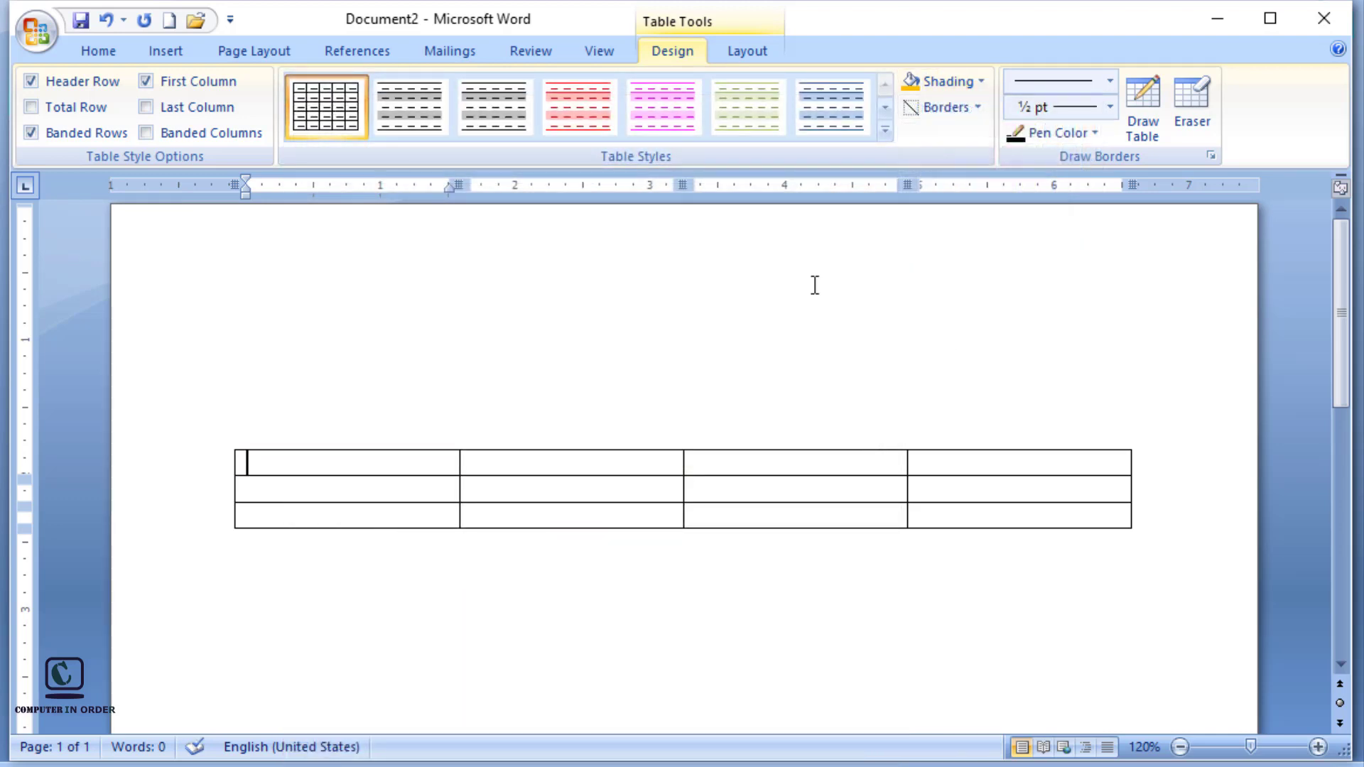
left_click(977, 107)
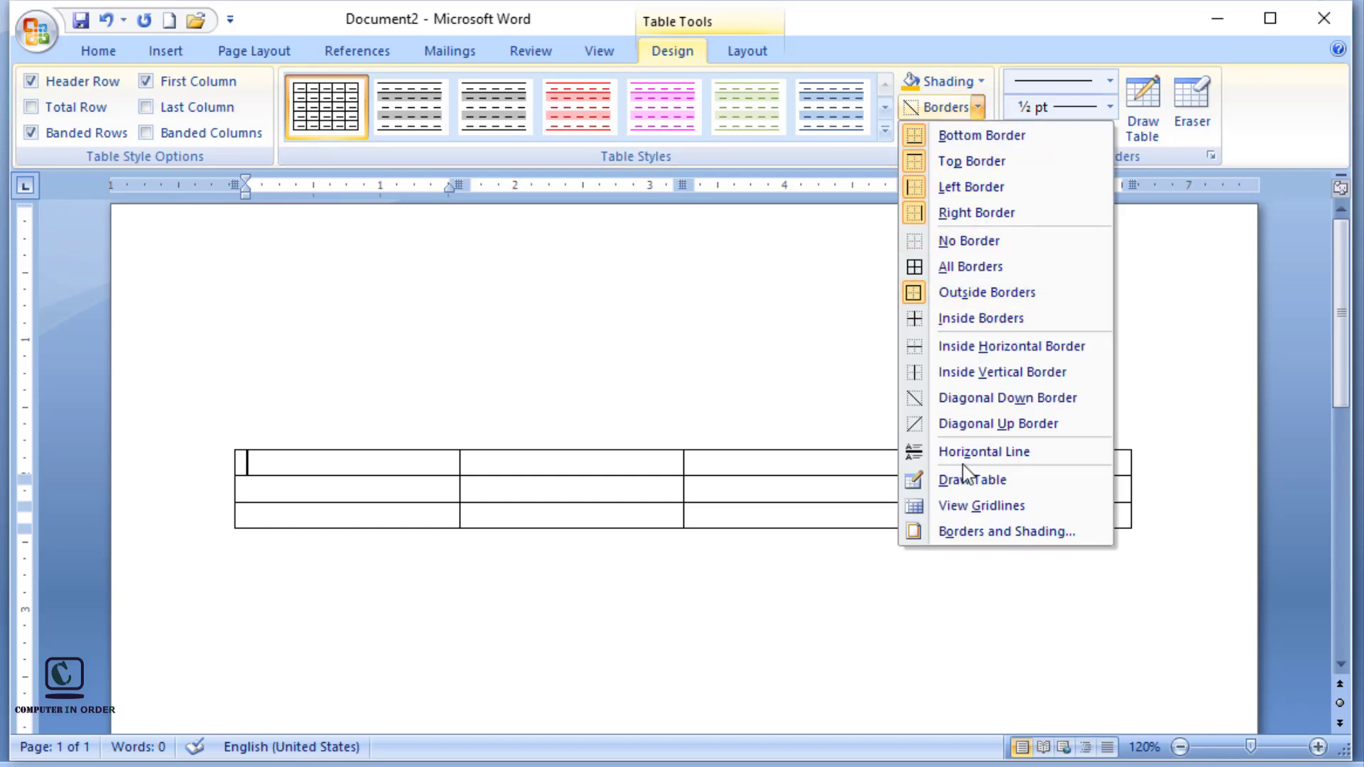
left_click(787, 304)
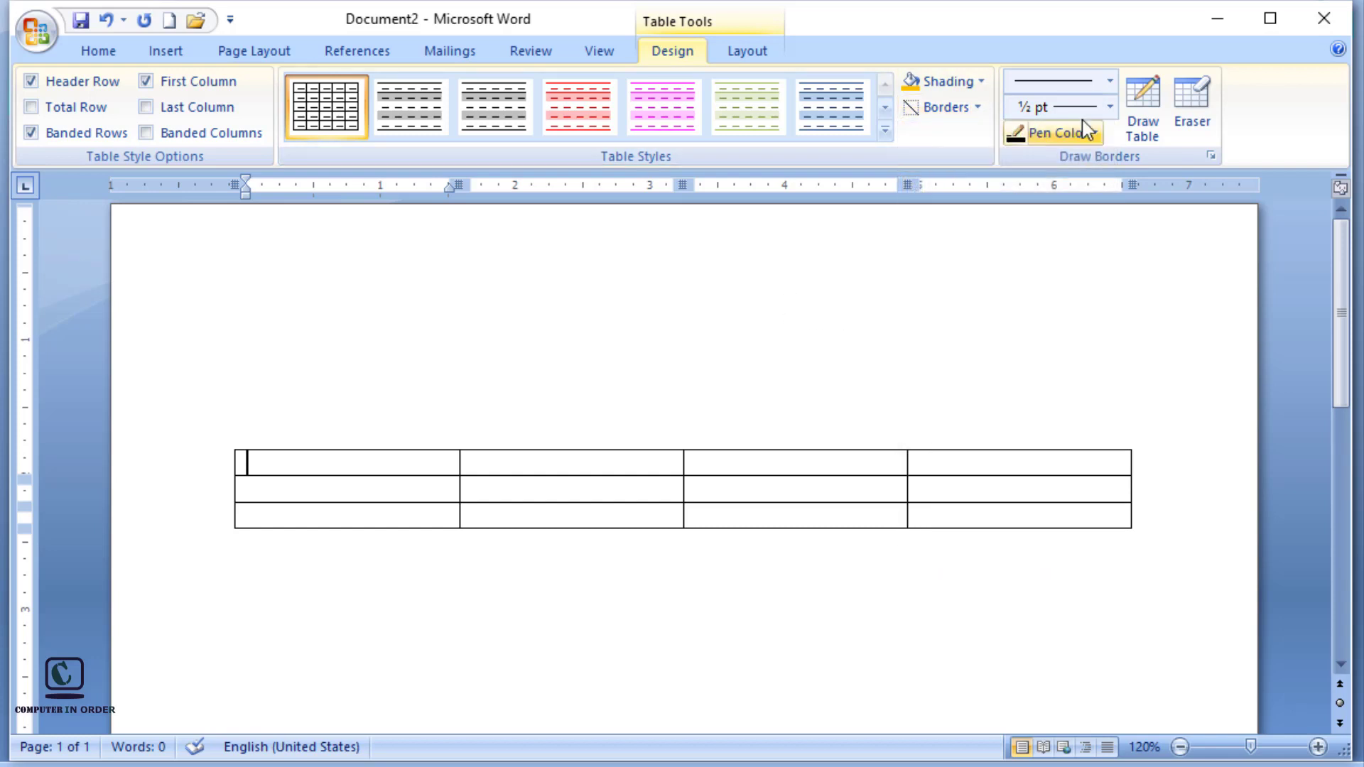
left_click(1102, 79)
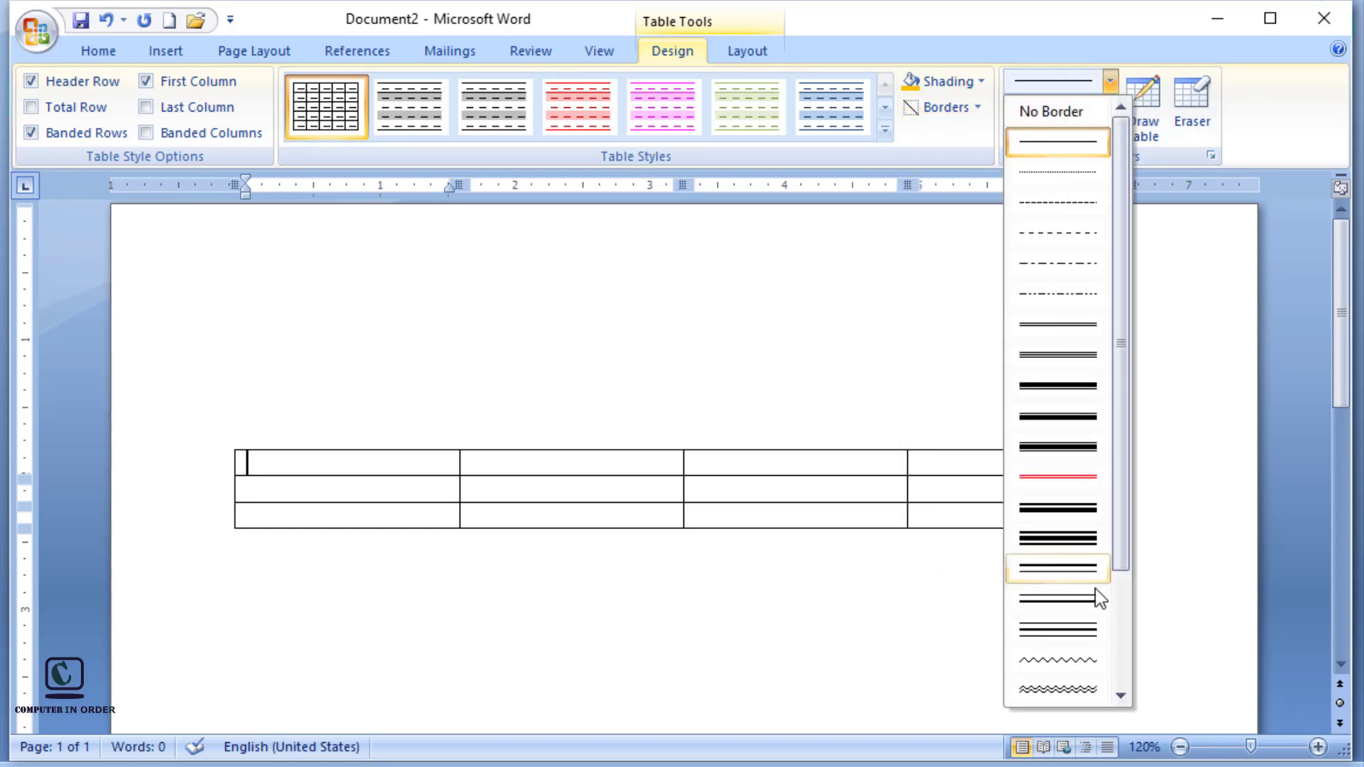
left_click(878, 334)
left_click(1109, 107)
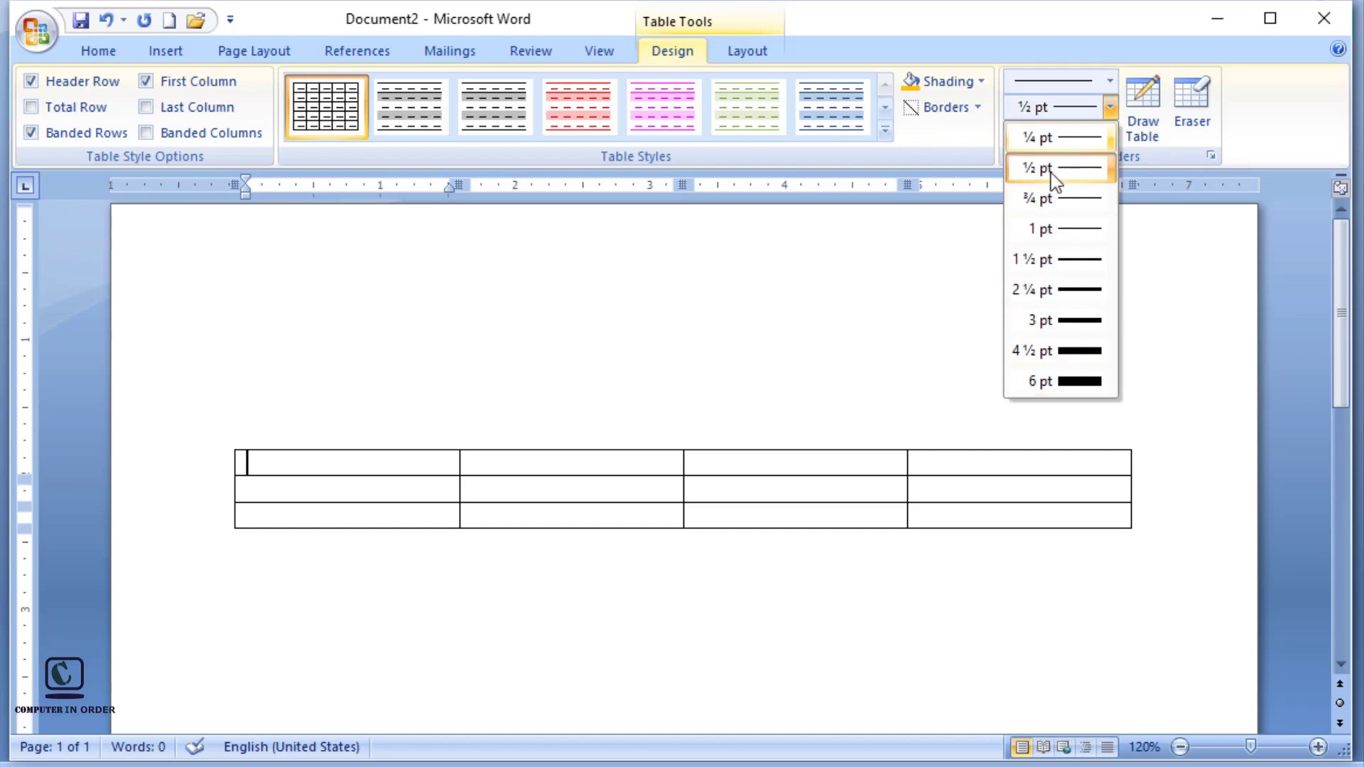
left_click(867, 271)
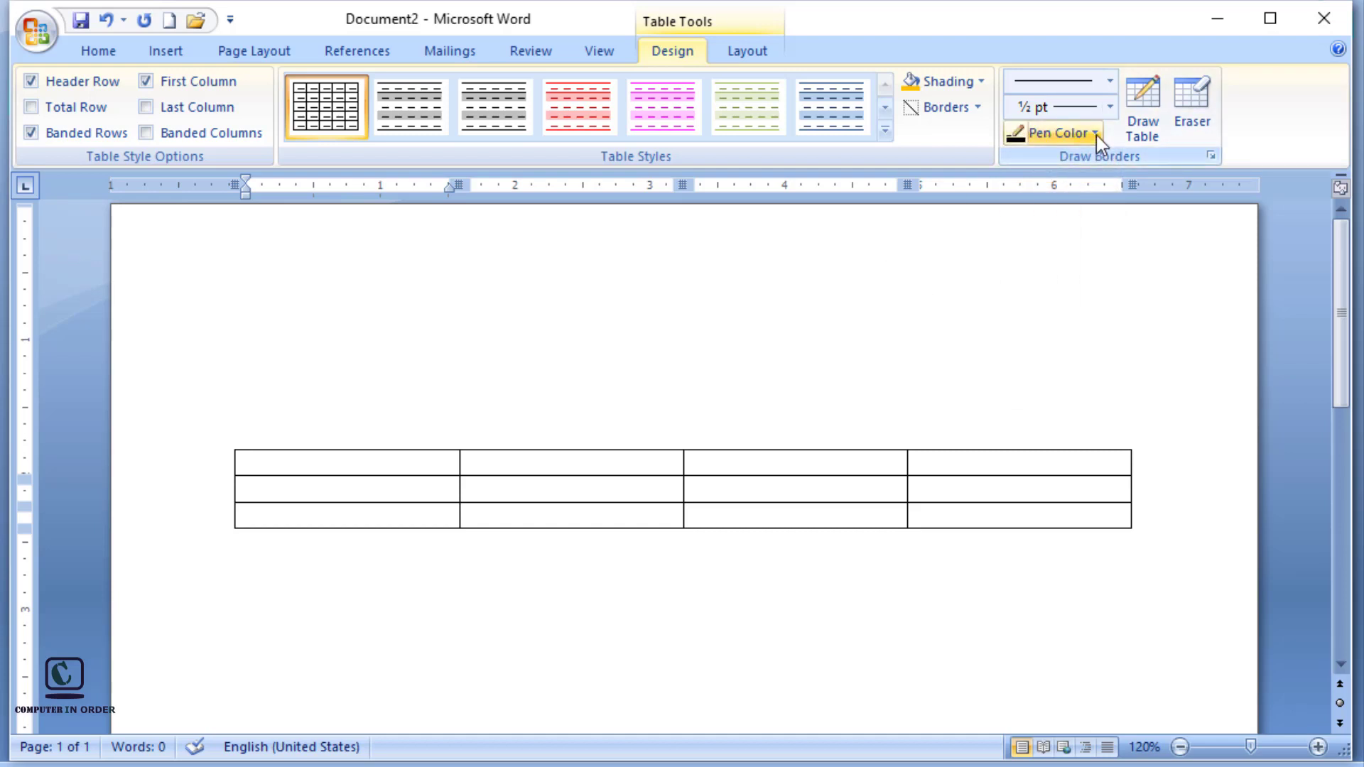
left_click(1096, 135)
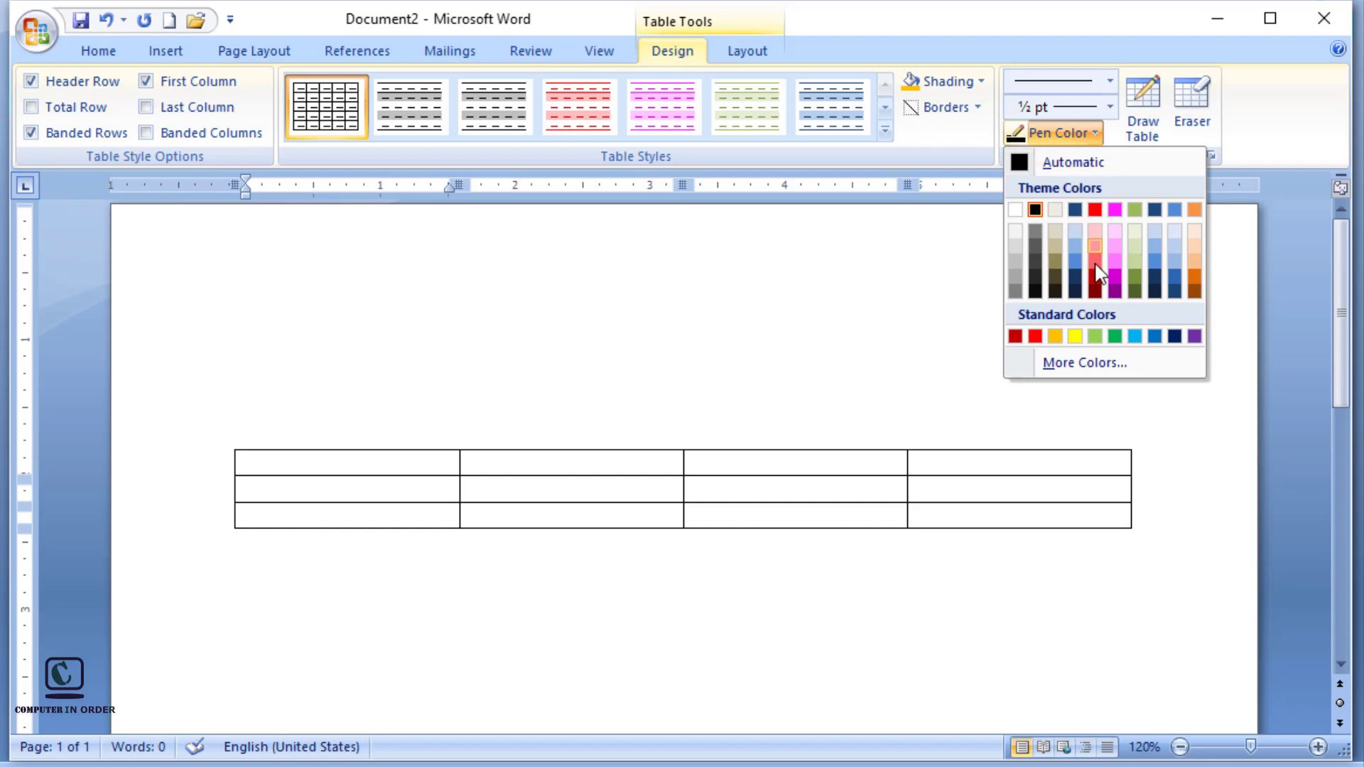
left_click(947, 300)
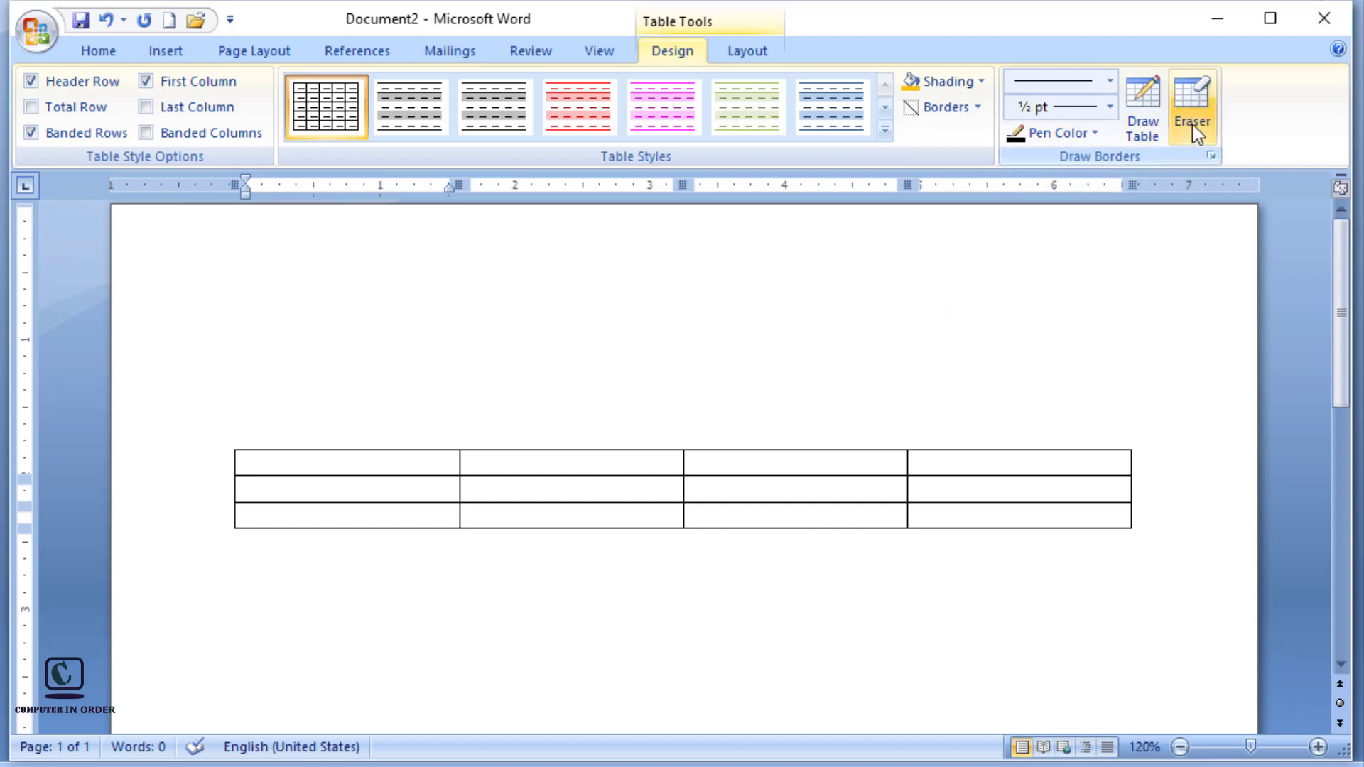
left_click(776, 51)
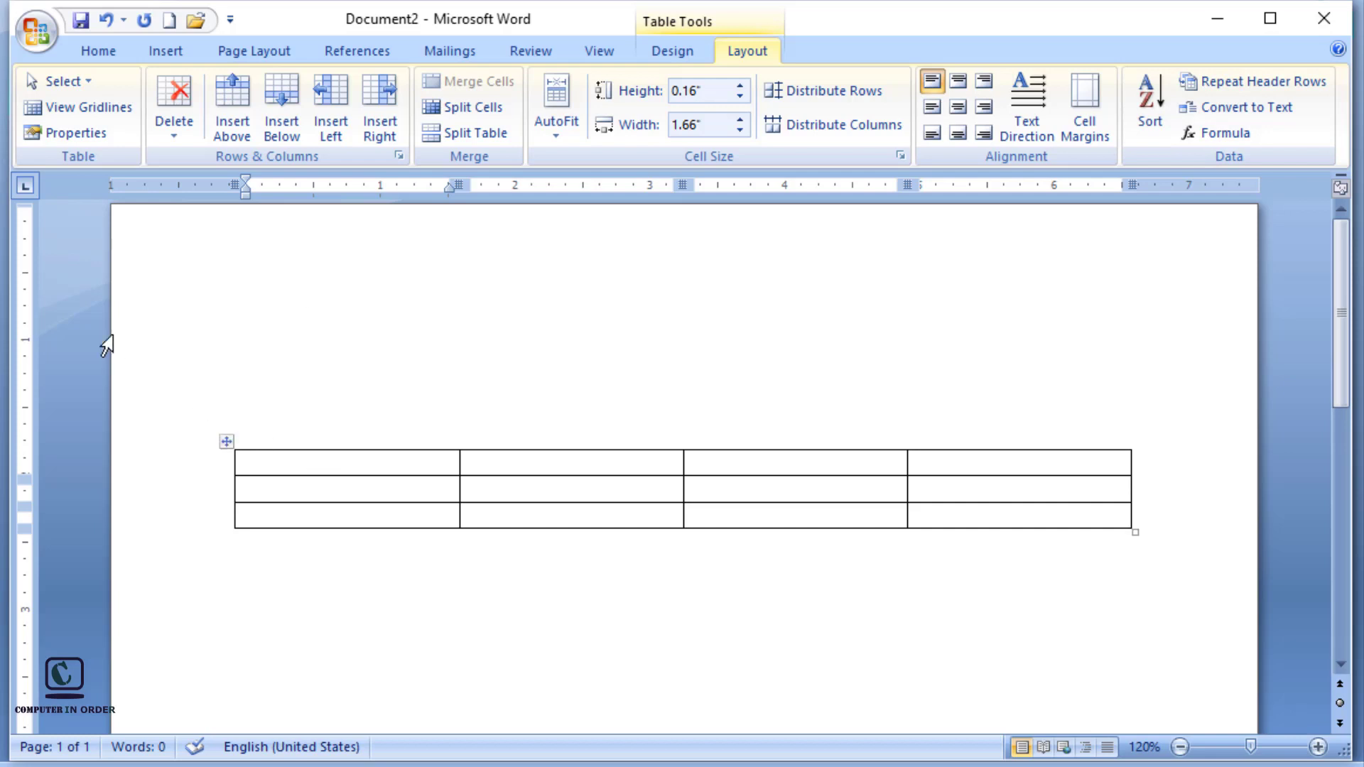
- Open the Insert Table settings for a new table in the blank paragraph below the first table
left_click(326, 601)
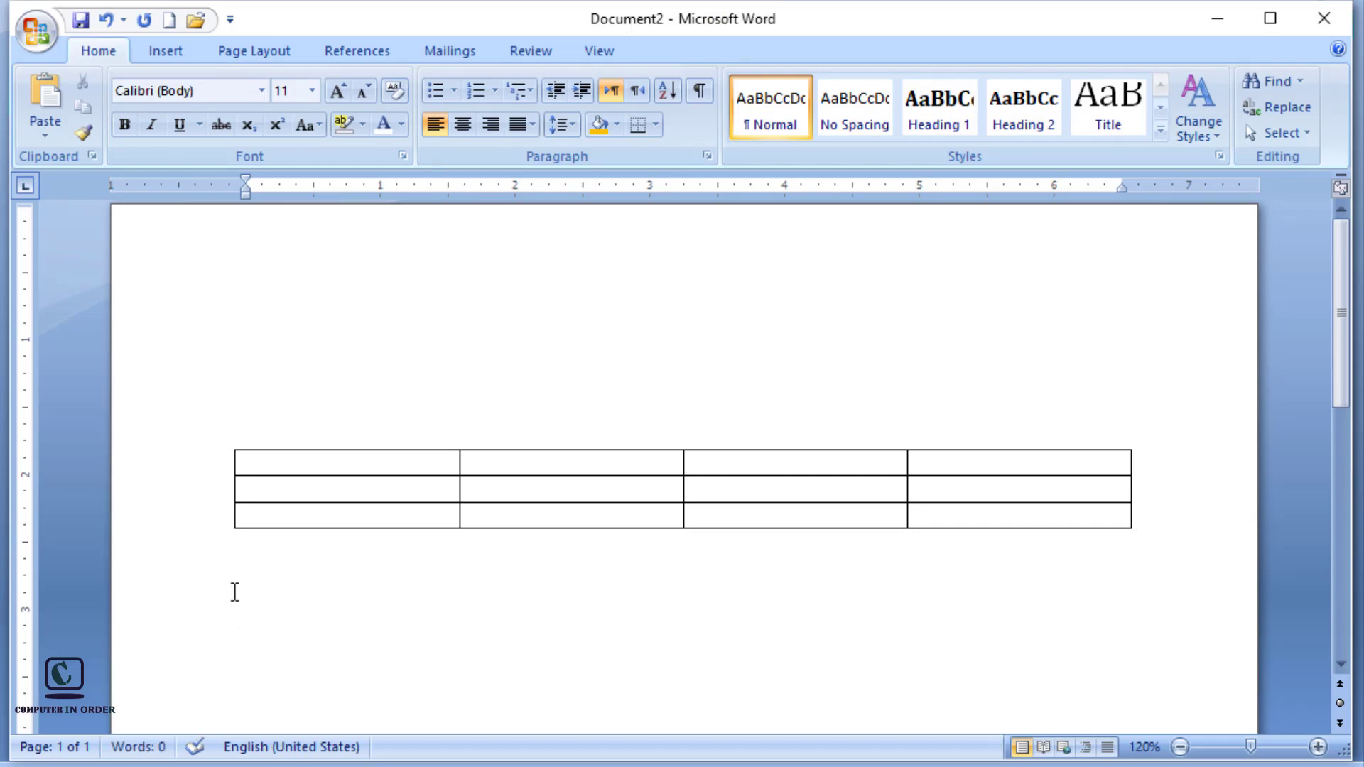
left_click(168, 57)
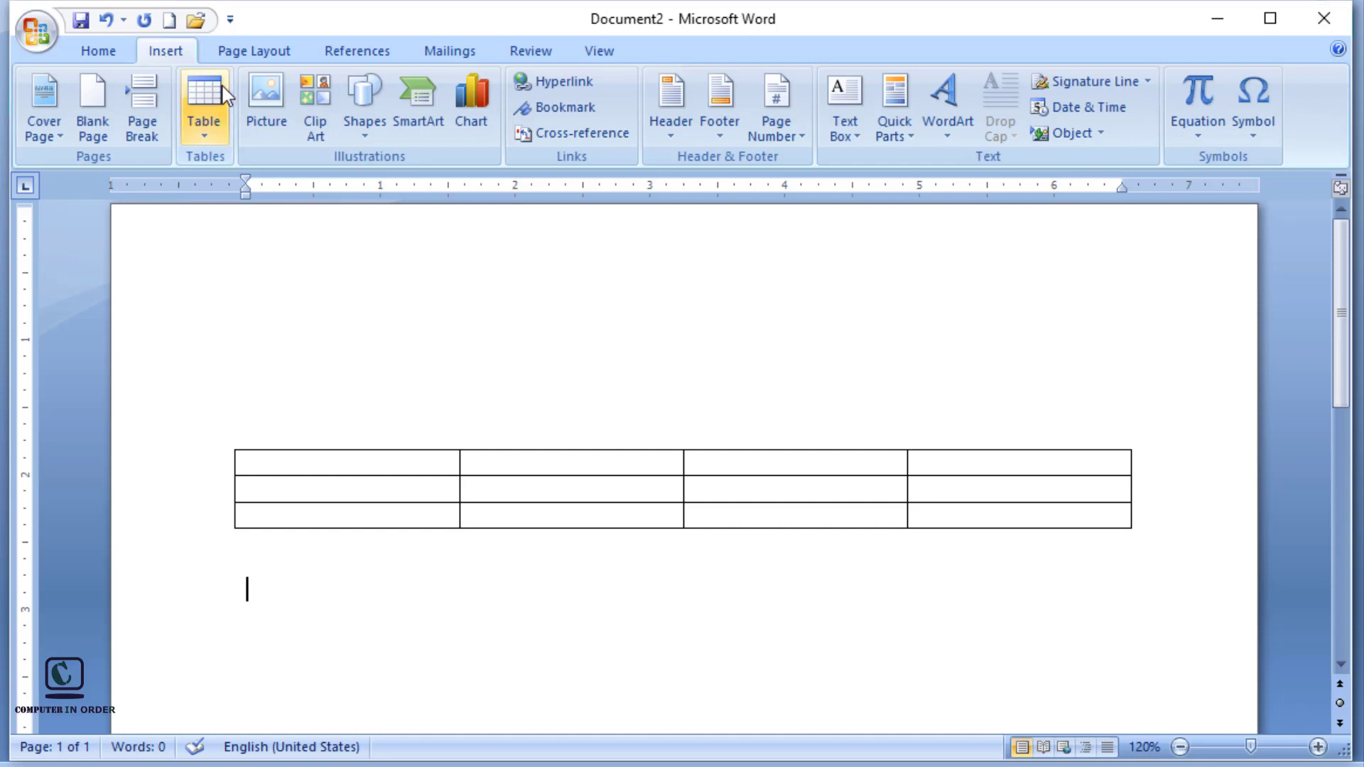
left_click(204, 114)
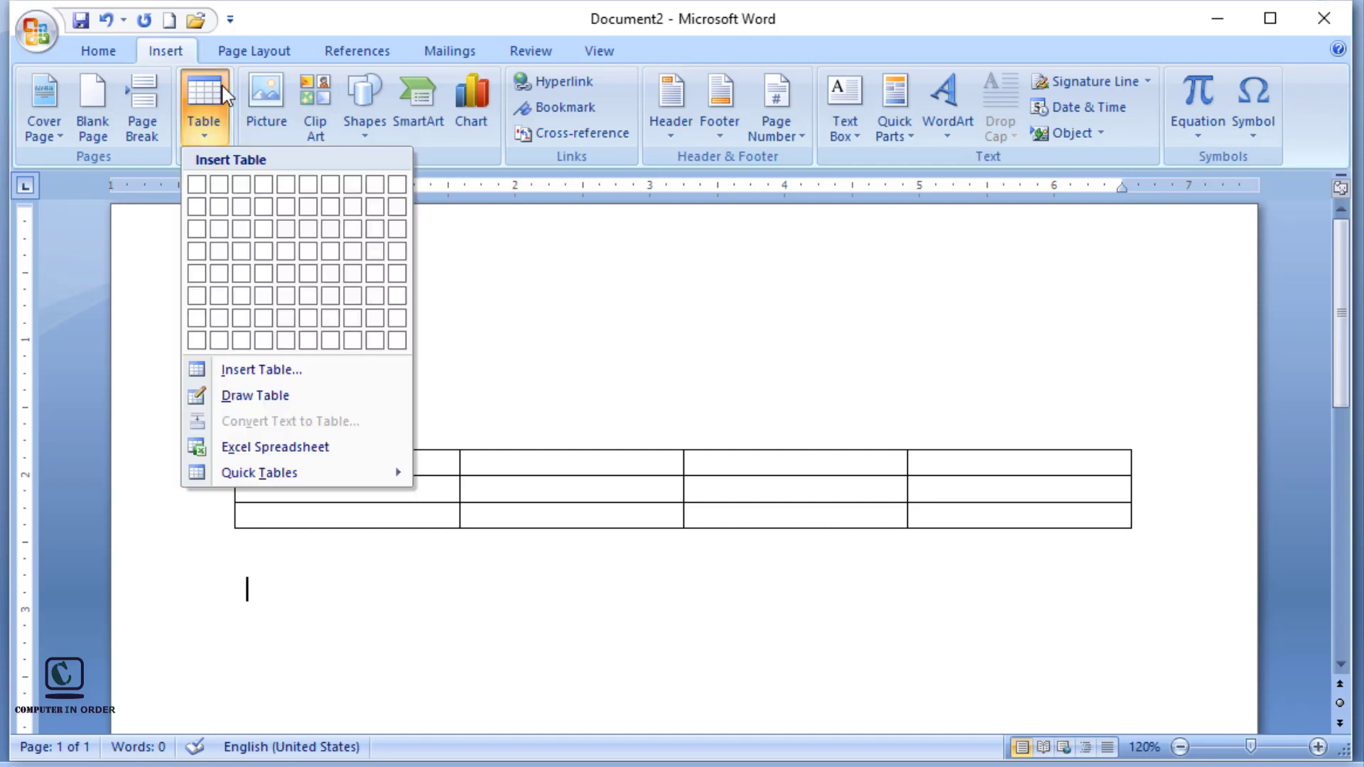
left_click(339, 370)
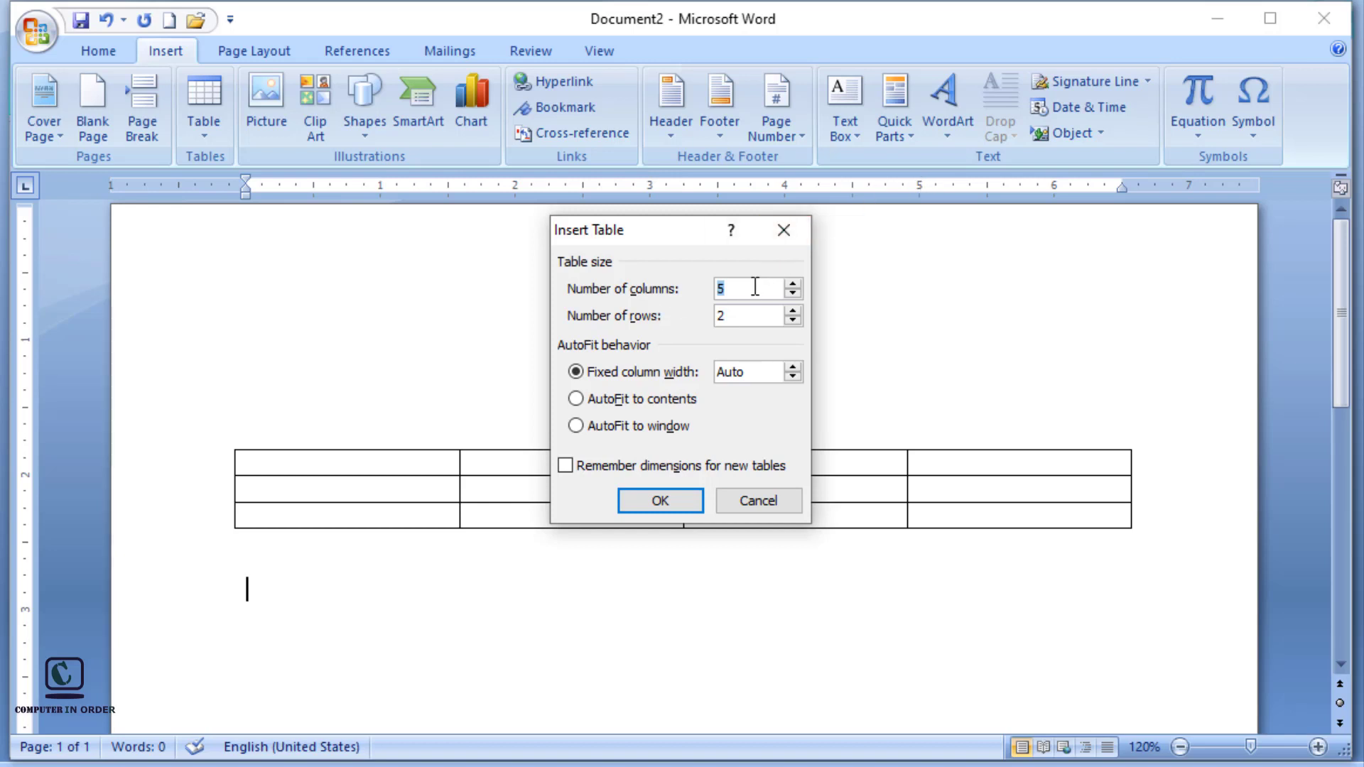
- Set the new table's number of columns to 4, and adjust it up and down to 5
key("BackSpace")
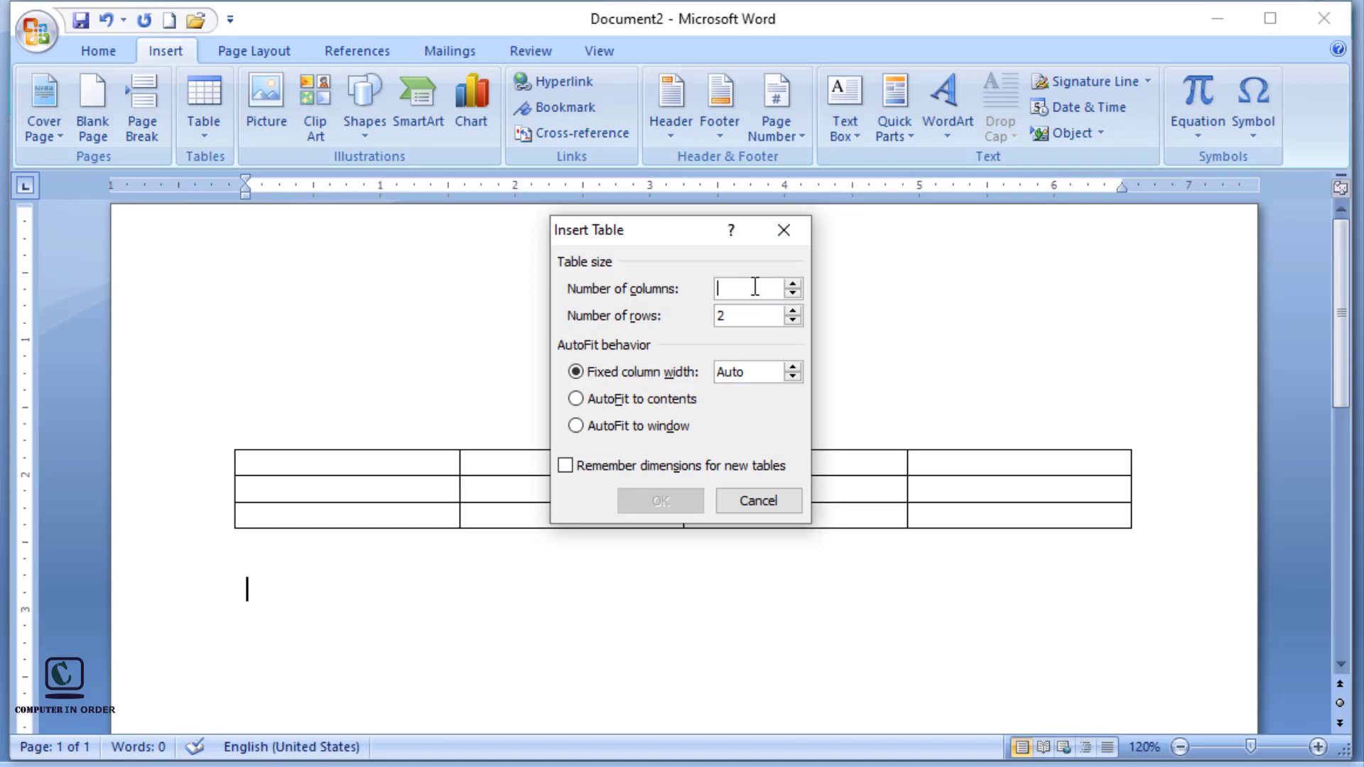
type("4")
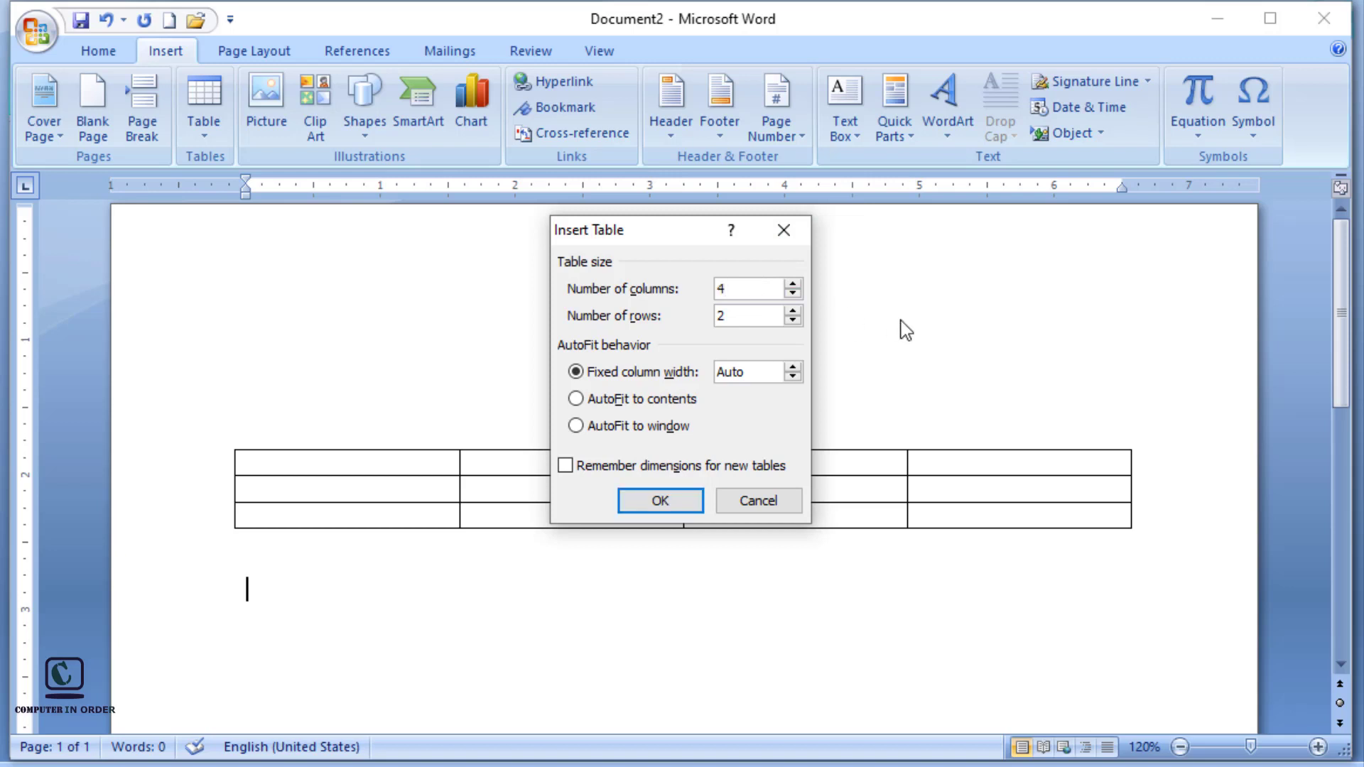
left_click(792, 285)
left_click(793, 284)
left_click(792, 285)
left_click(794, 293)
left_click(794, 293)
left_click(794, 293)
left_click(795, 293)
left_click(795, 293)
left_click(794, 293)
- Set the new table to 6 rows and 3 columns, and insert it below the first table
left_click(739, 314)
left_click(793, 312)
left_click(794, 312)
left_click(795, 312)
left_click(794, 312)
left_click_drag(739, 315, 691, 315)
key("BackSpace")
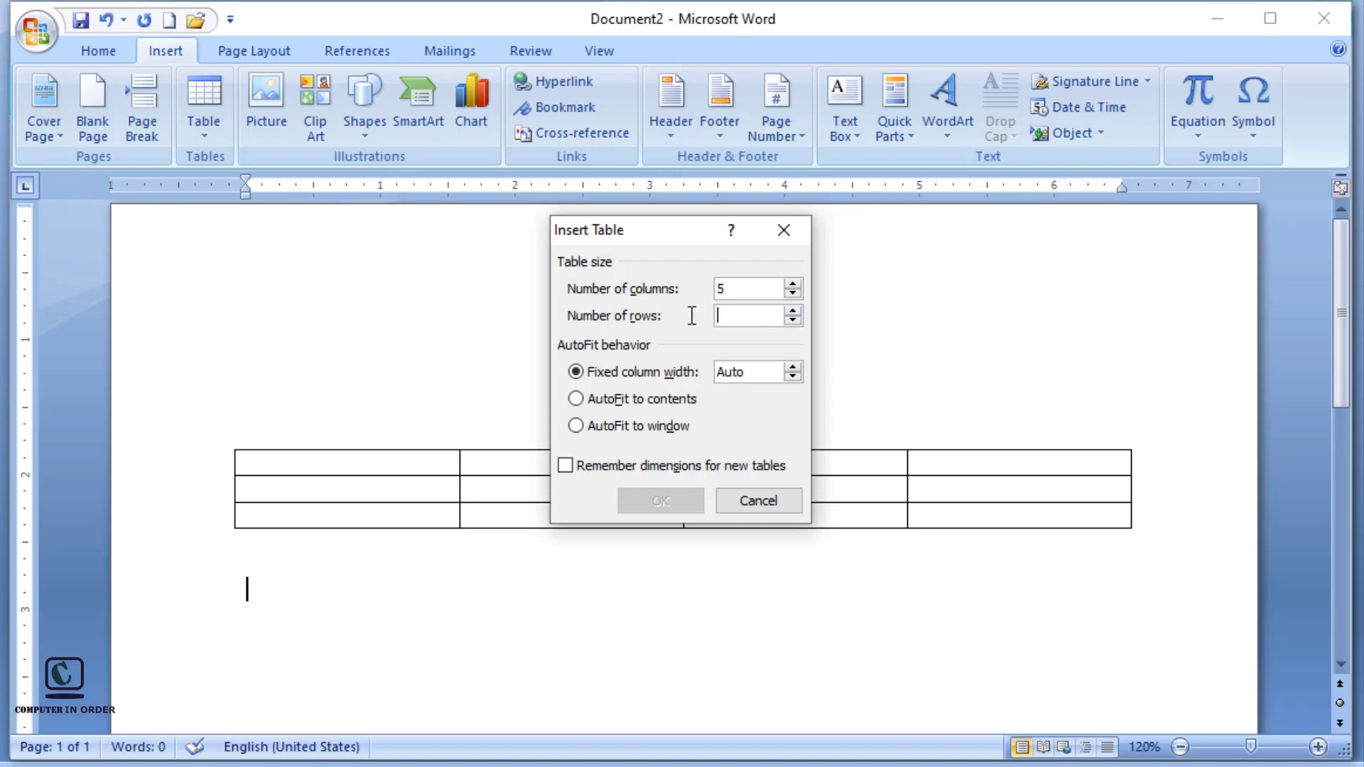
type("6")
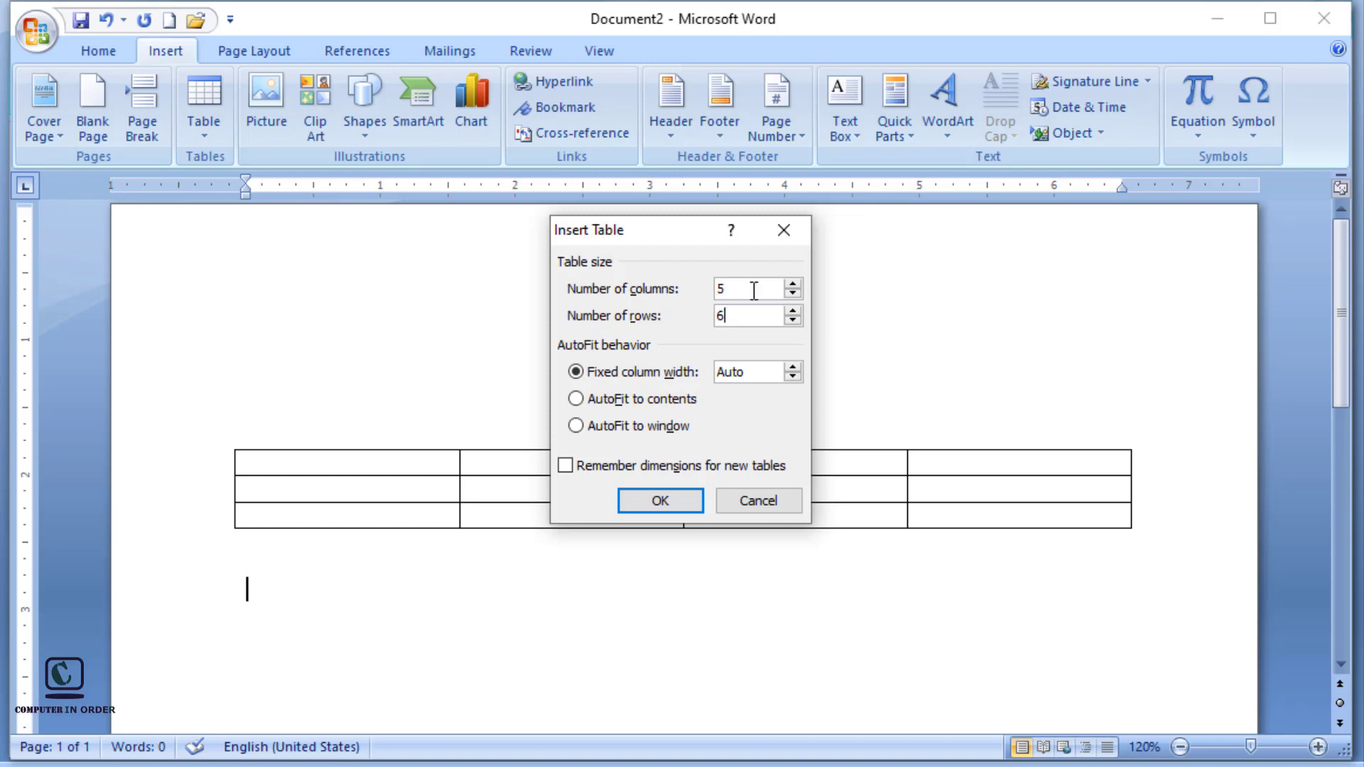
left_click_drag(740, 289, 707, 289)
left_click(674, 503)
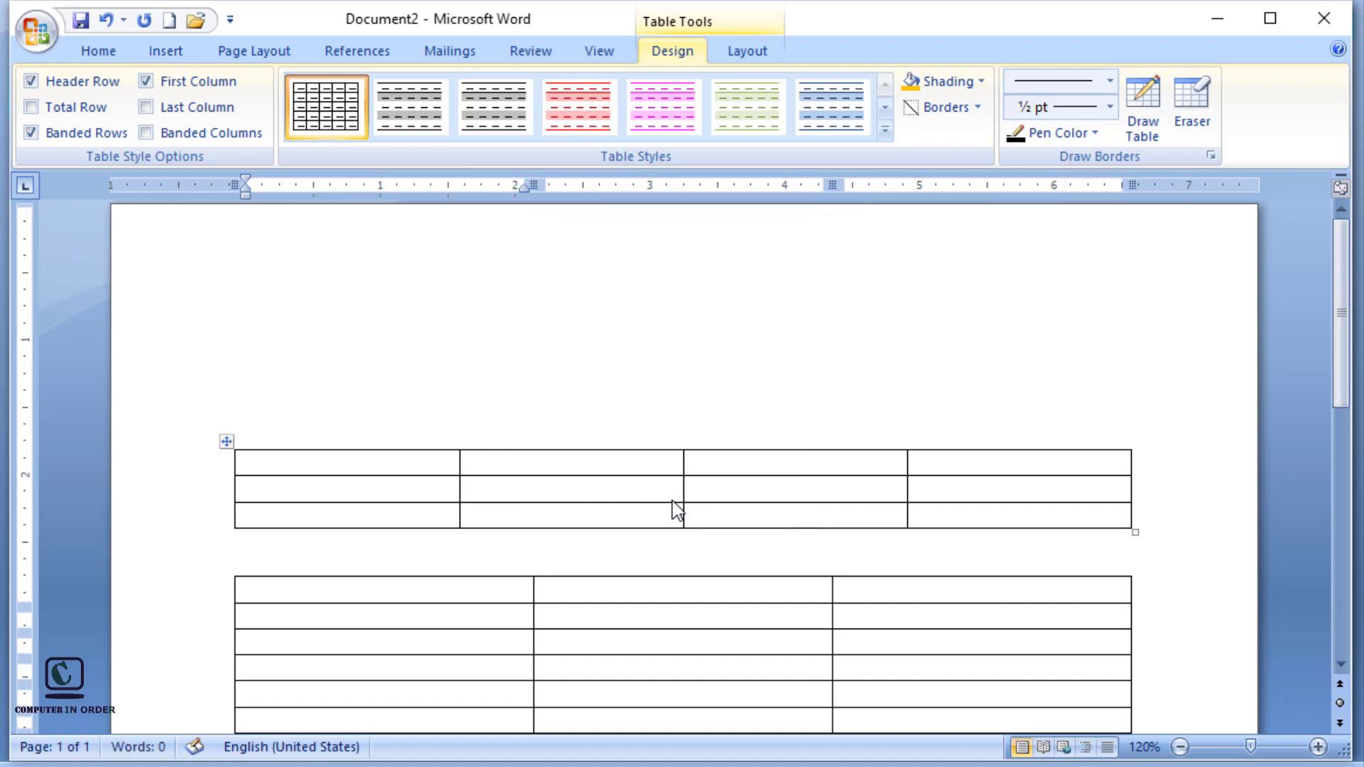
- Draw a table outline about 6.6 inches wide and 0.9 inch high below the three-column table with Draw Table
scroll(1343, 377, "down", 2)
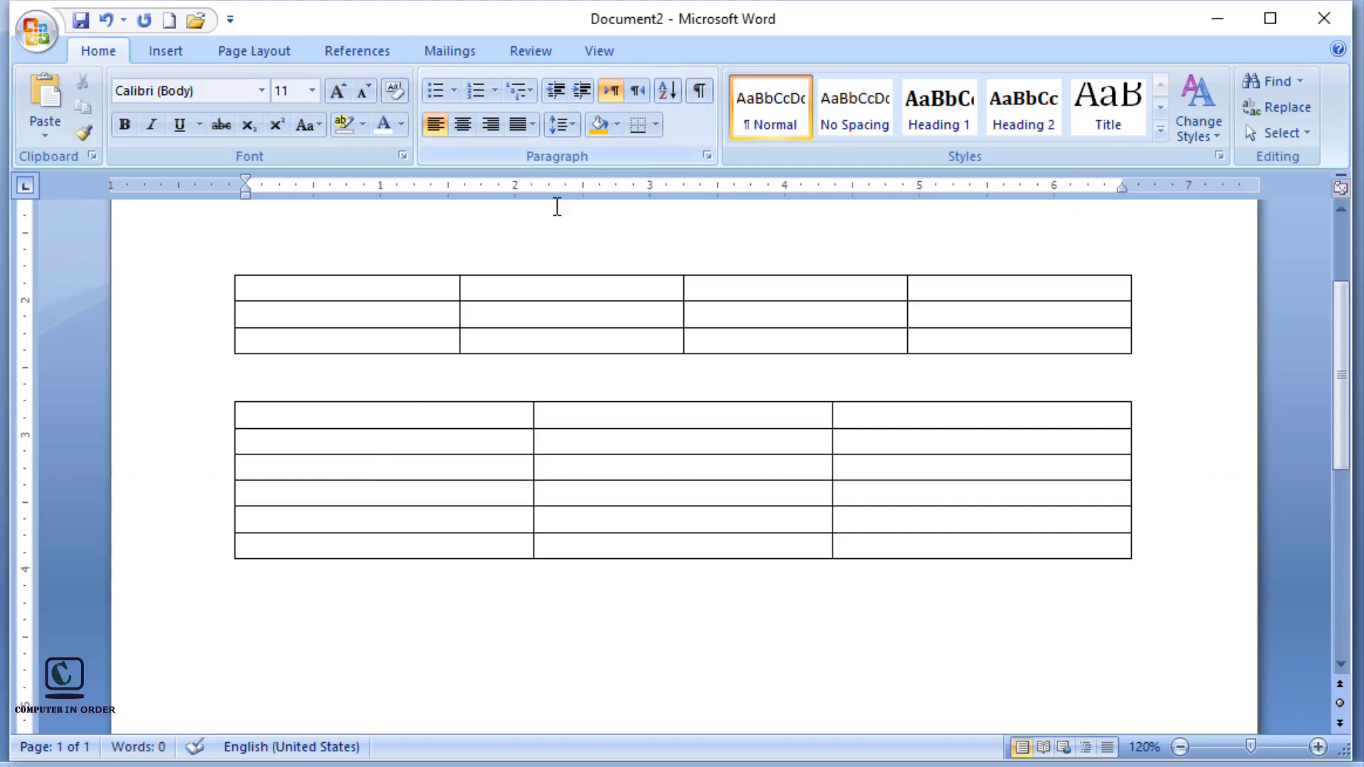
left_click(342, 415)
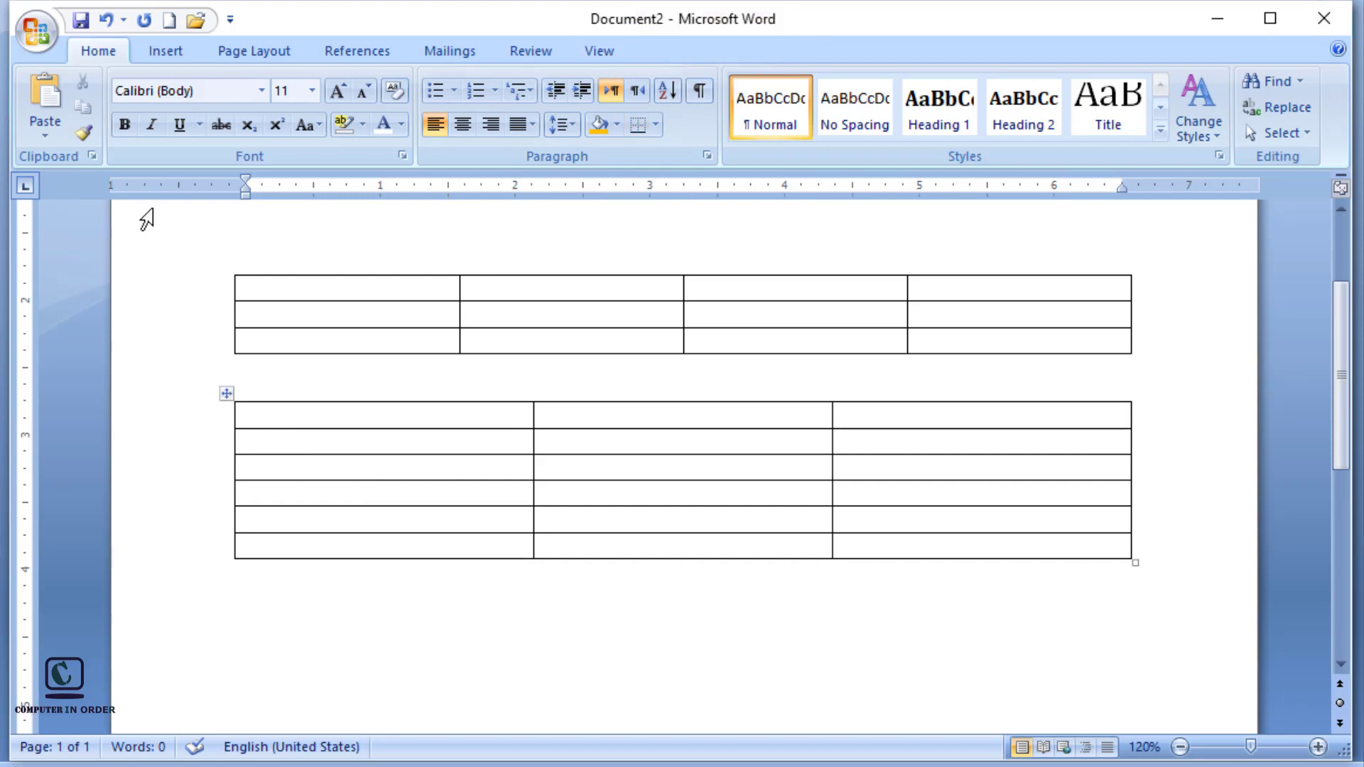
left_click(168, 56)
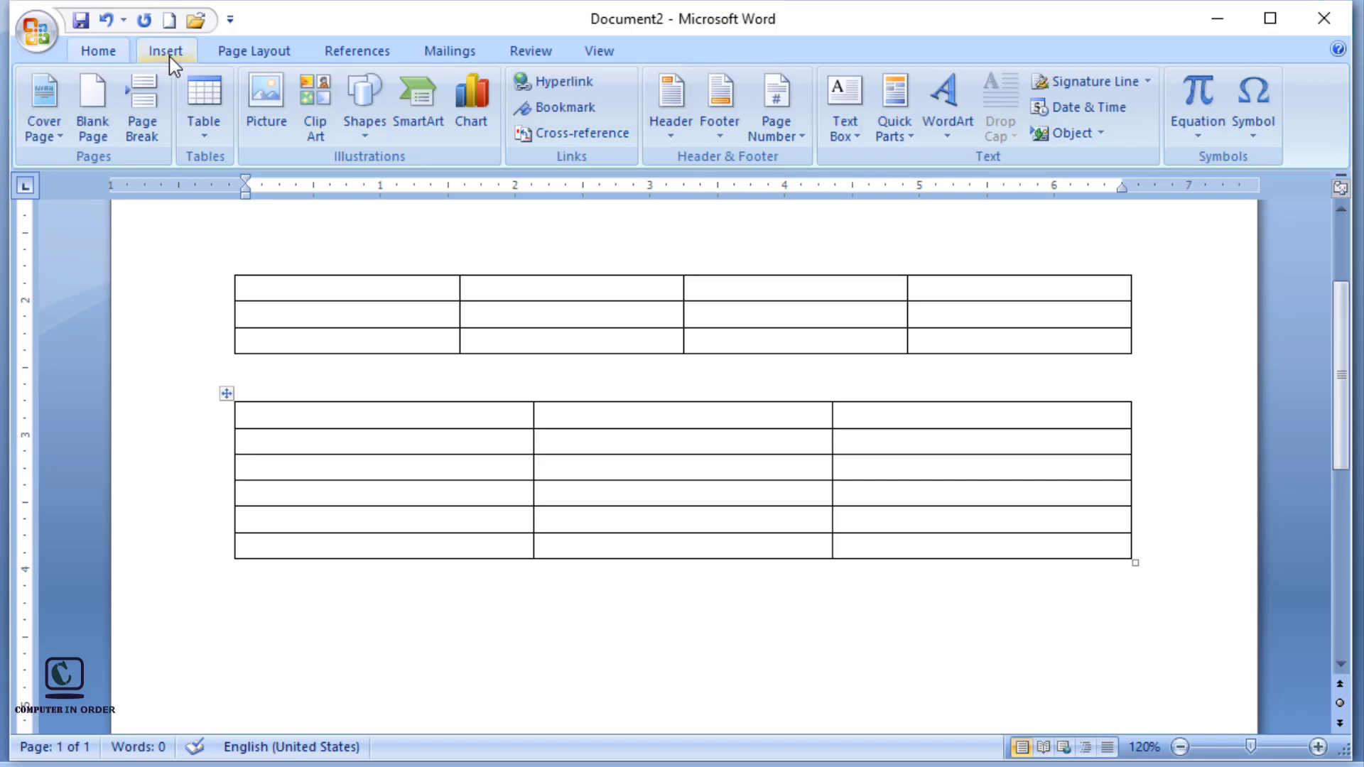
left_click(203, 115)
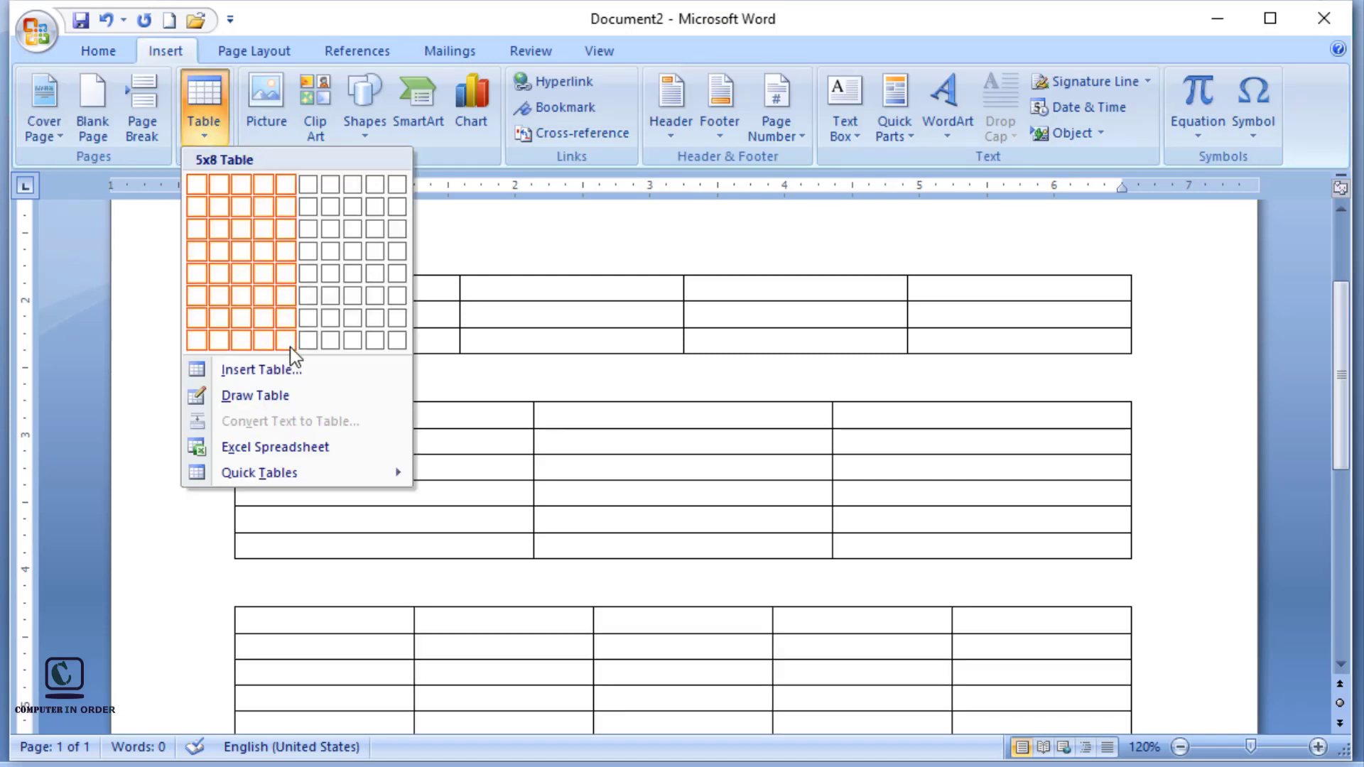
left_click(274, 398)
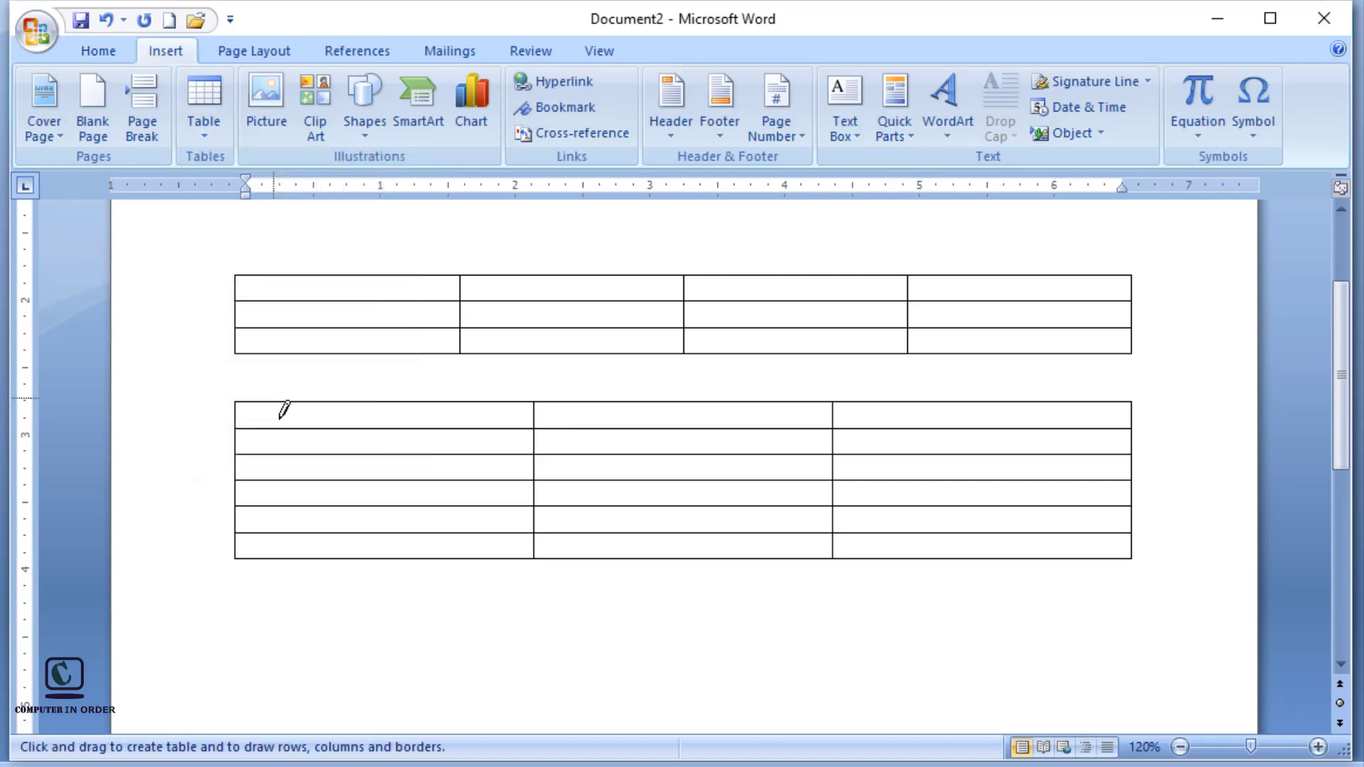
mouse_move(243, 591)
left_mouse_down()
mouse_move(561, 700)
mouse_move(1134, 708)
left_mouse_up()
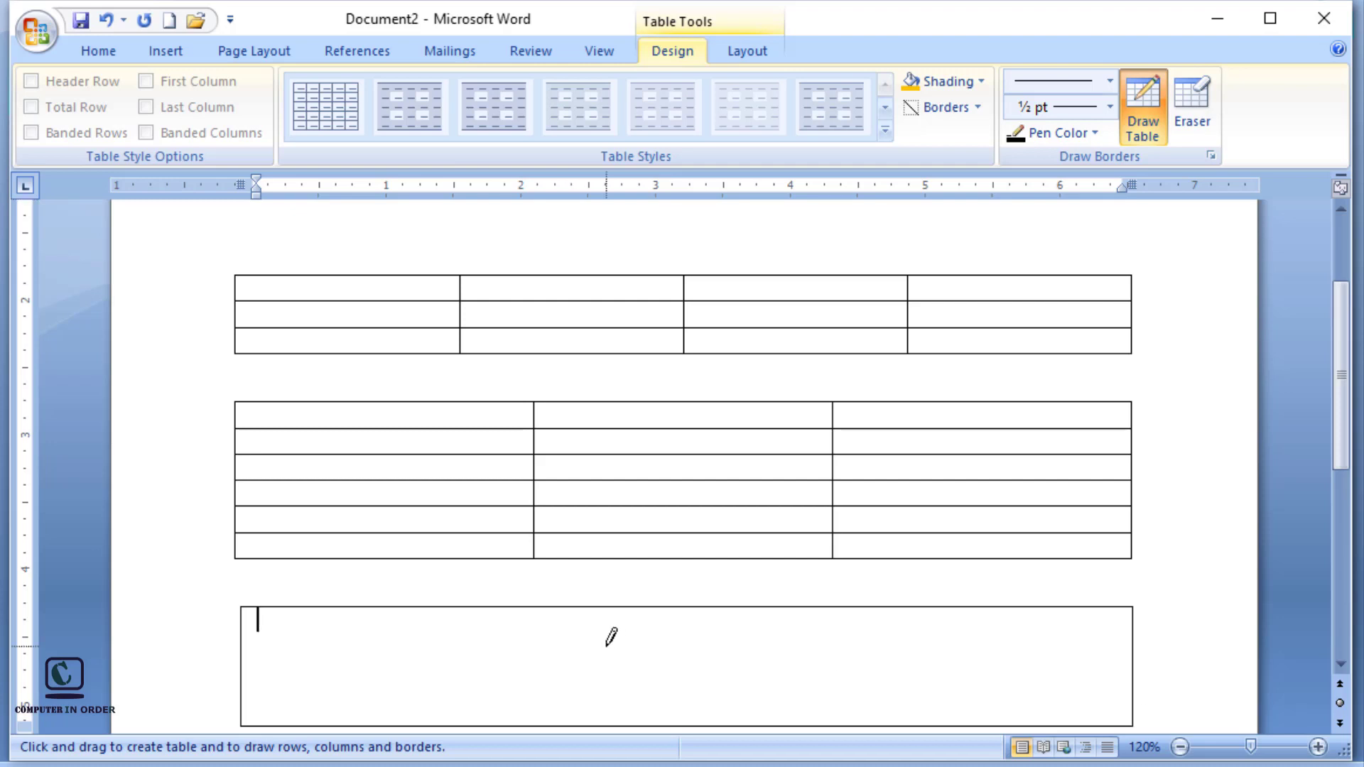
- Draw two vertical lines in the hand-drawn table, and split its second column into three cells with two horizontal lines
left_click(391, 606)
left_click_drag(392, 606, 393, 683)
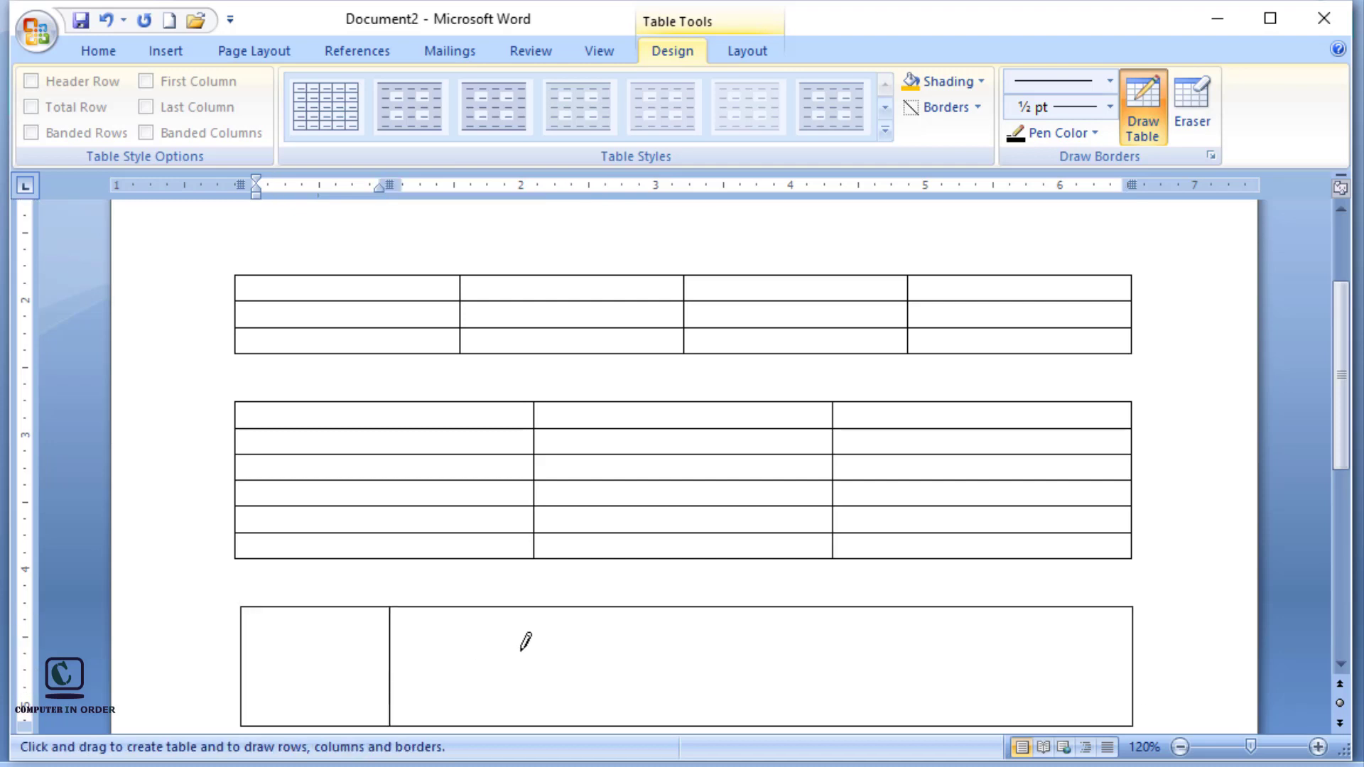
left_click_drag(570, 607, 569, 718)
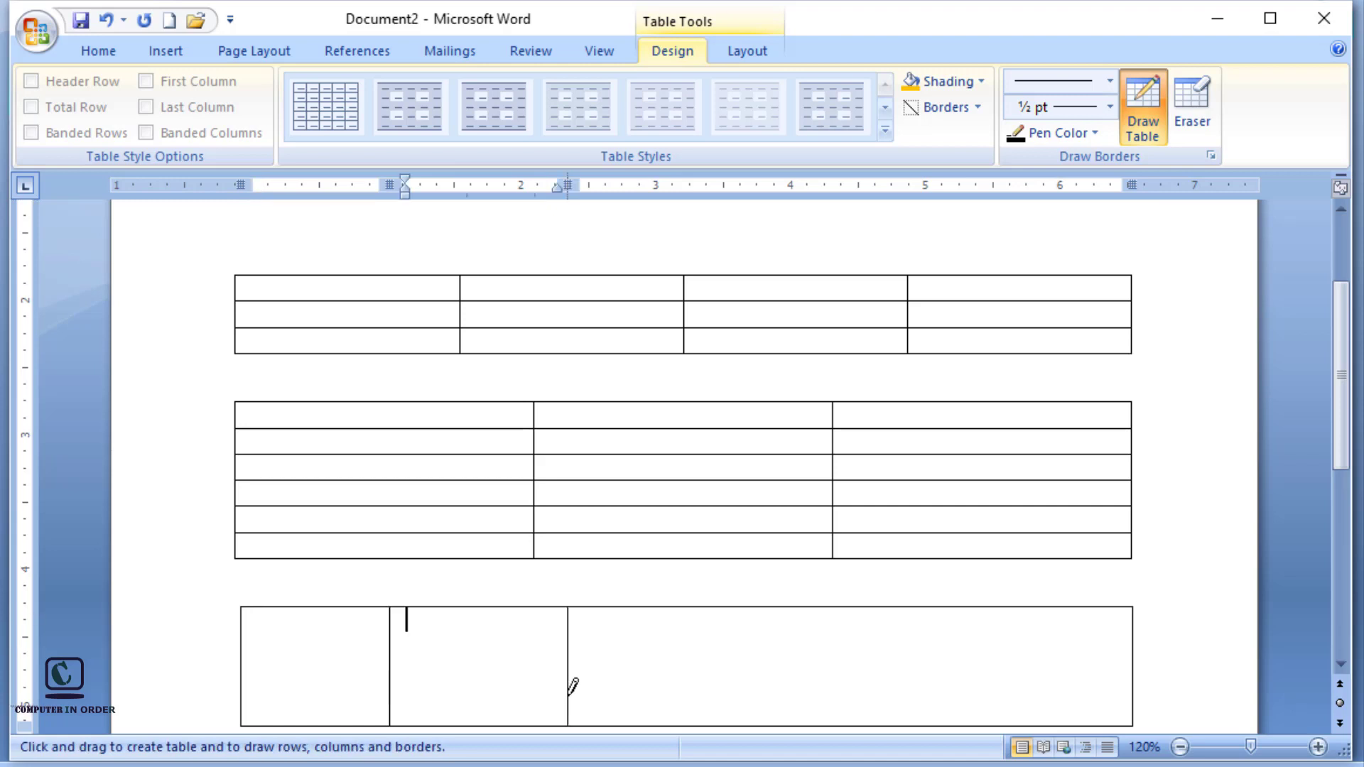
left_click_drag(390, 639, 561, 639)
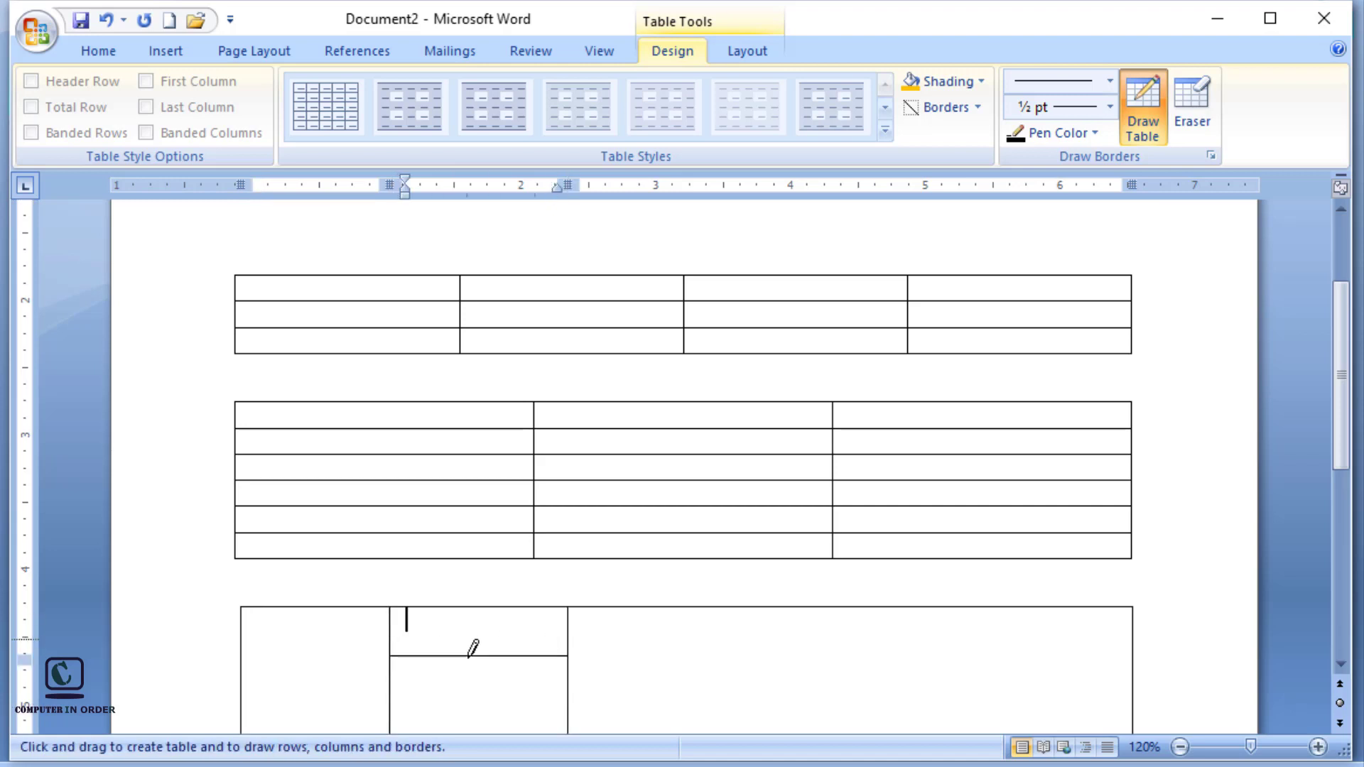
mouse_move(399, 682)
left_mouse_down()
mouse_move(569, 703)
mouse_move(522, 684)
left_mouse_up()
- Draw two more vertical lines to divide the table into five columns, and split the fourth column into two cells
left_click_drag(756, 609, 756, 719)
left_click_drag(932, 608, 940, 714)
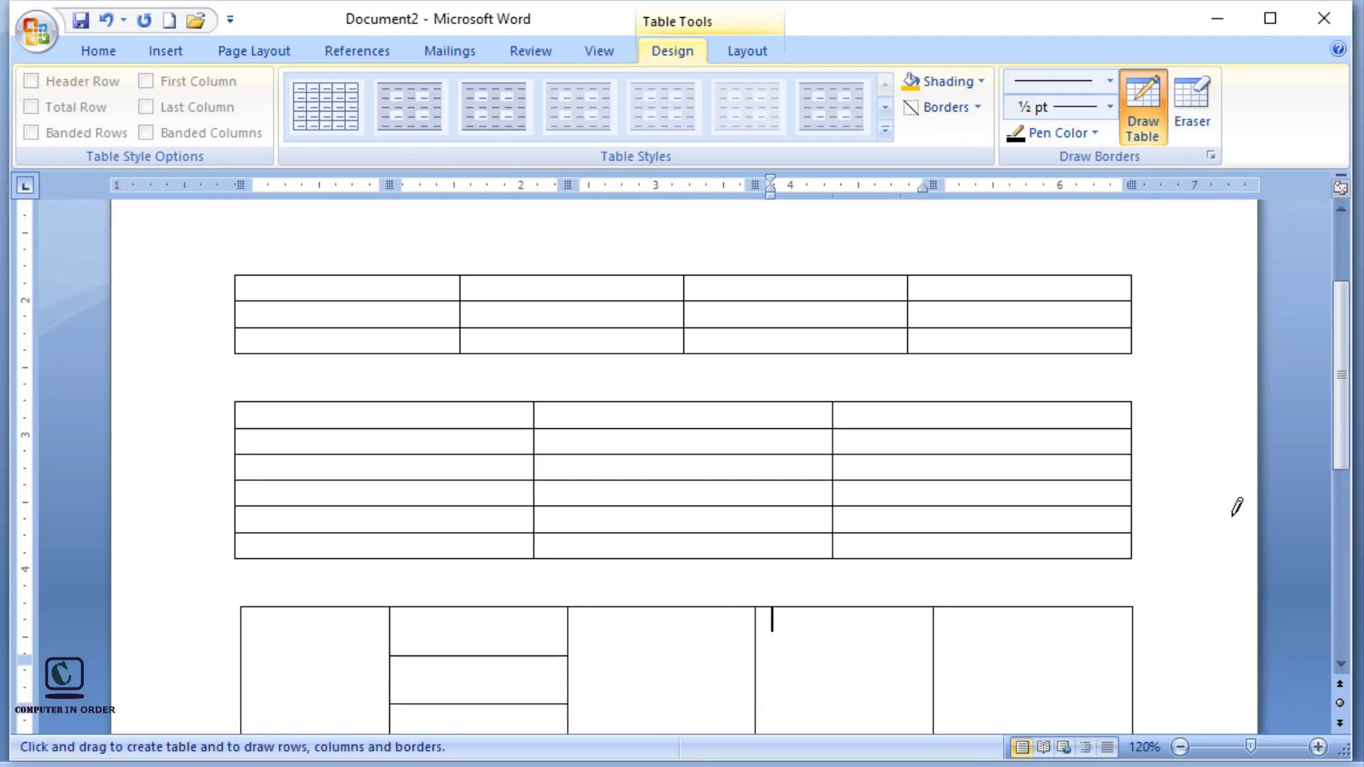
left_click_drag(1345, 423, 1345, 513)
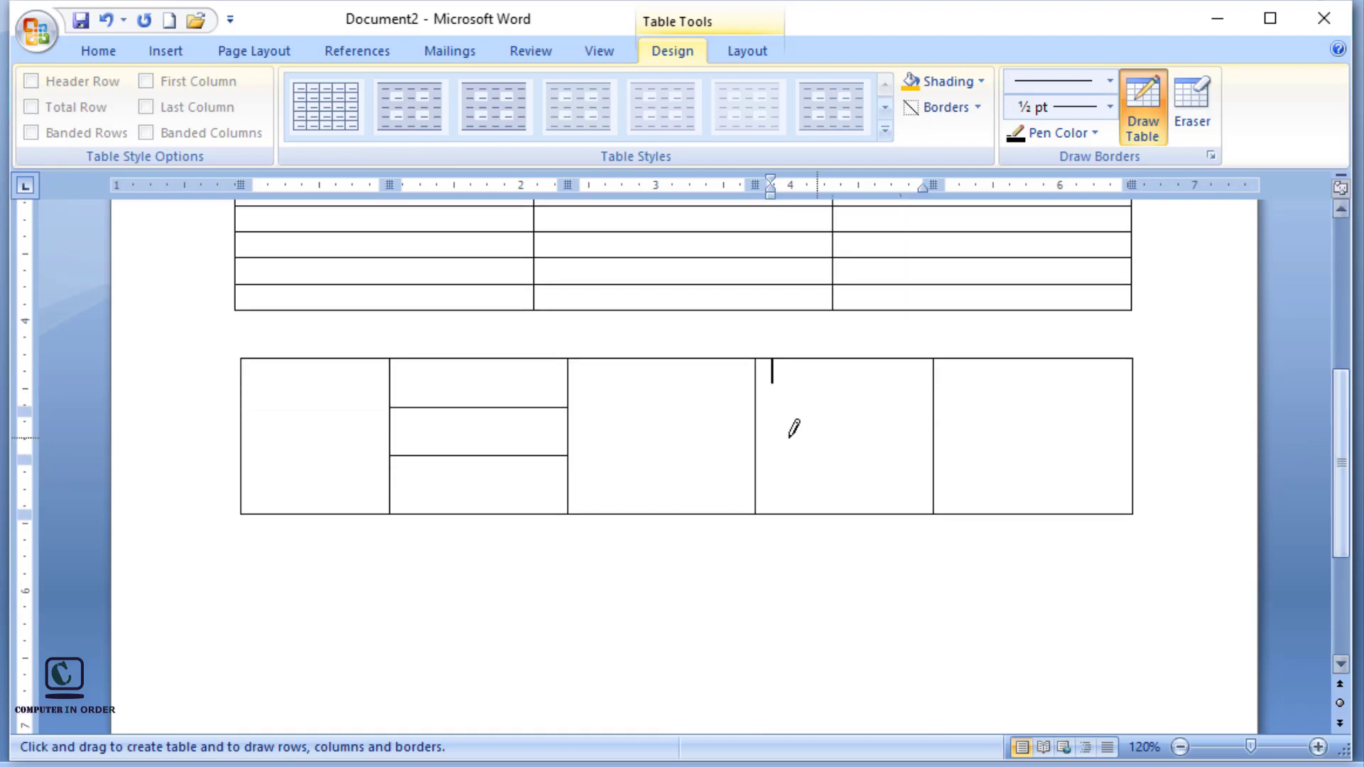
left_click_drag(765, 439, 916, 433)
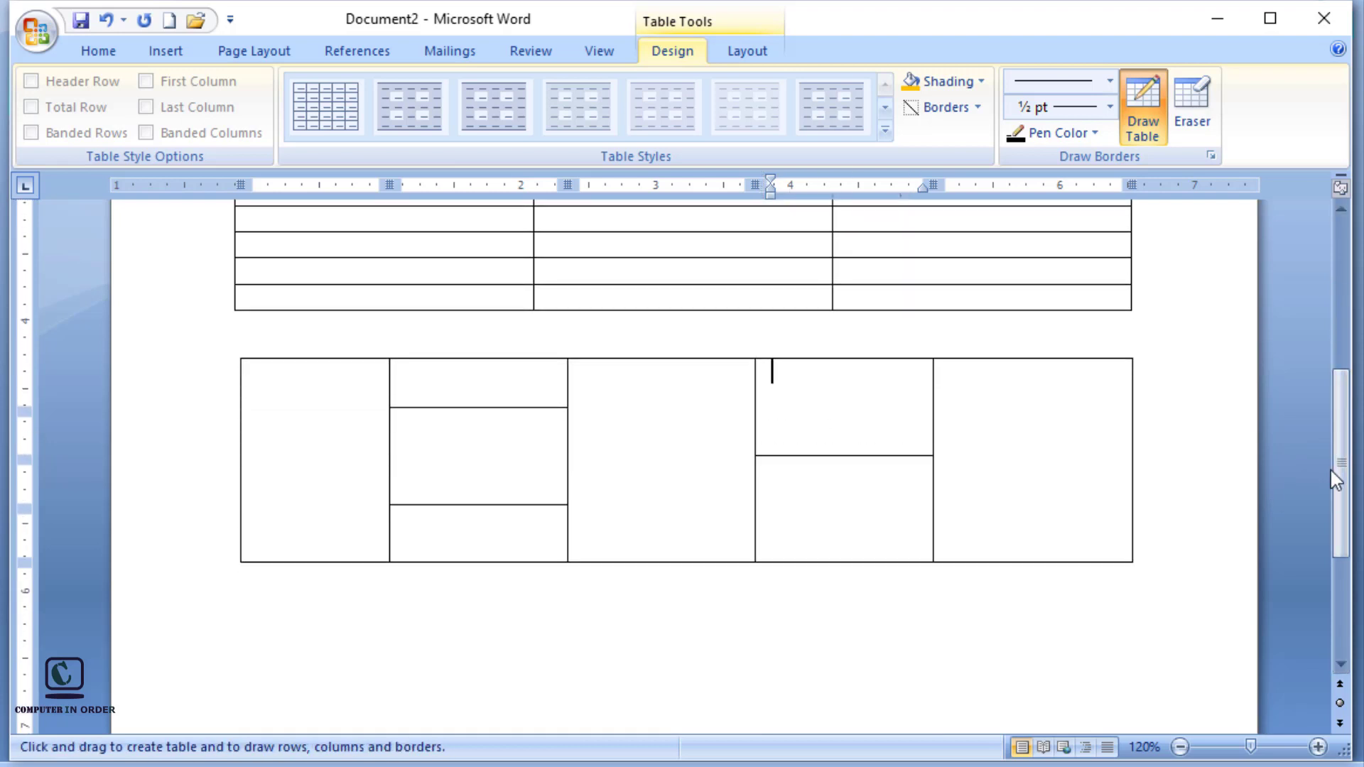
- Try drawing additional table boxes below the five-column hand-drawn table, and undo them
left_click_drag(1345, 477, 1344, 446)
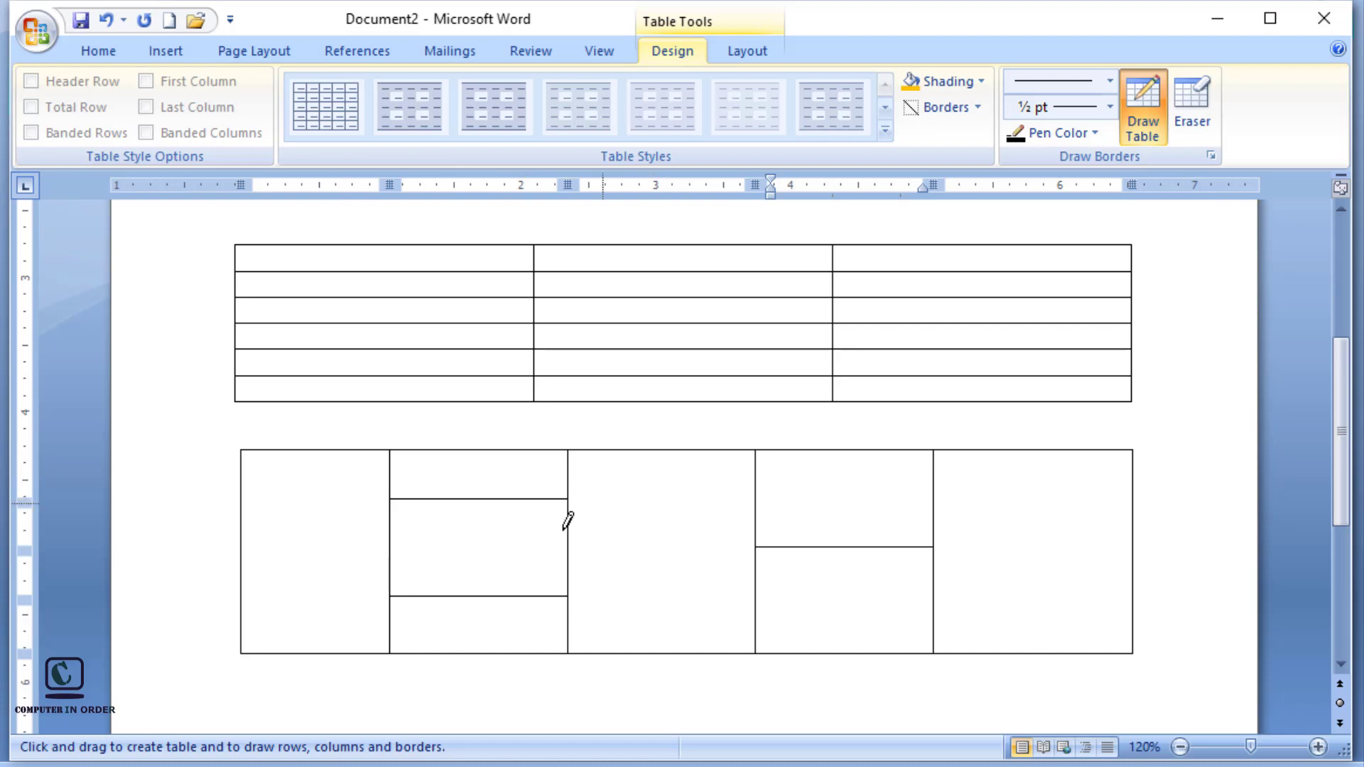
left_click_drag(242, 654, 814, 749)
mouse_move(858, 700)
left_mouse_down()
mouse_move(1068, 700)
mouse_move(1068, 595)
mouse_move(1193, 681)
left_mouse_up()
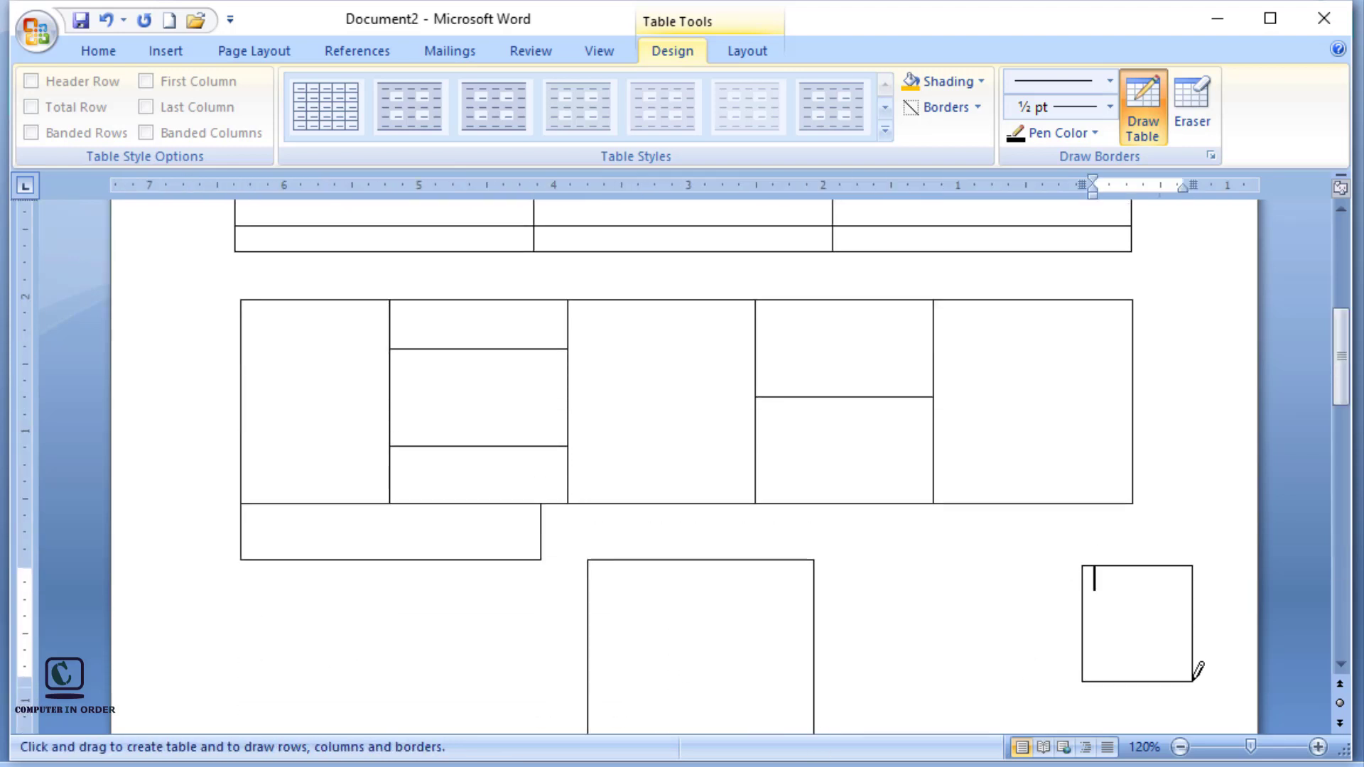
left_click(105, 19)
left_click(105, 20)
left_click(105, 20)
left_click(105, 19)
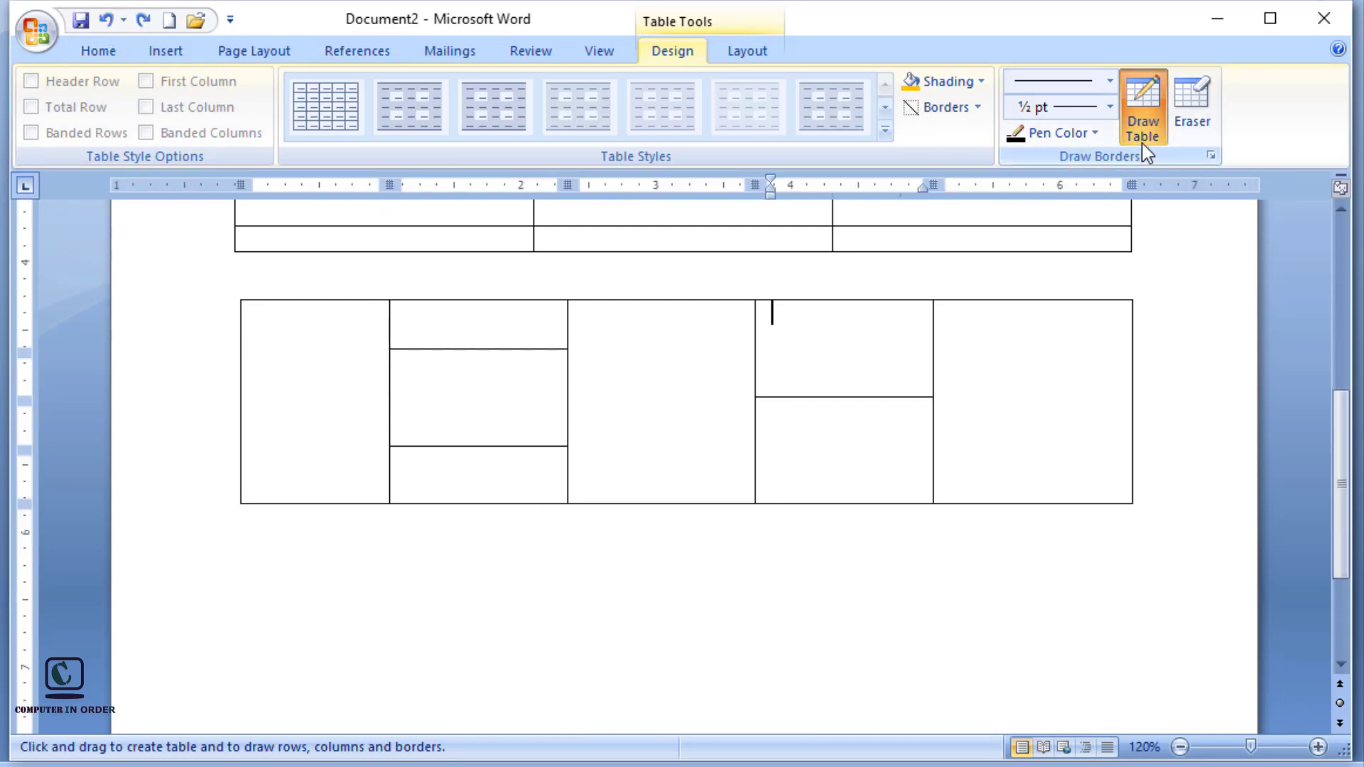
- Turn off Draw Table, and enter the test text "hhh" below the hand-drawn table and delete it again
left_click(1141, 106)
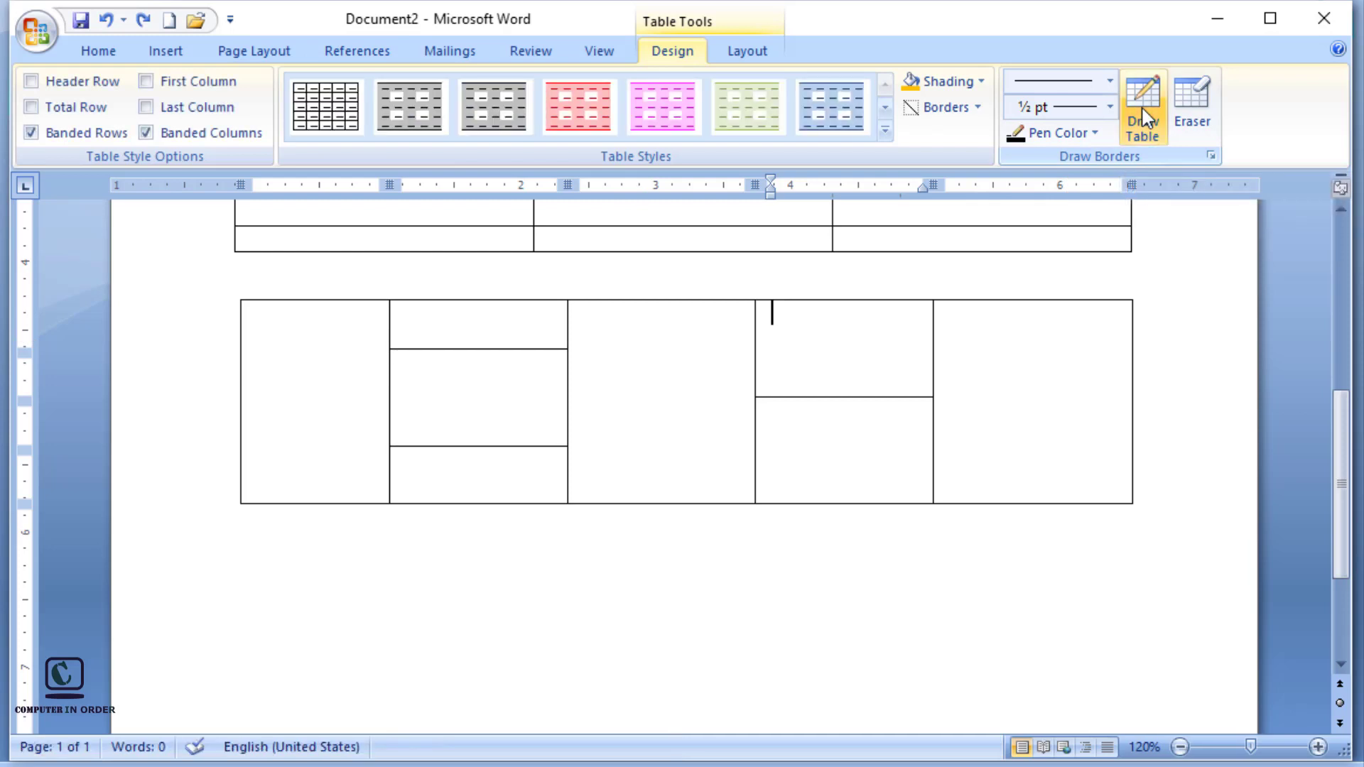
left_click(443, 611)
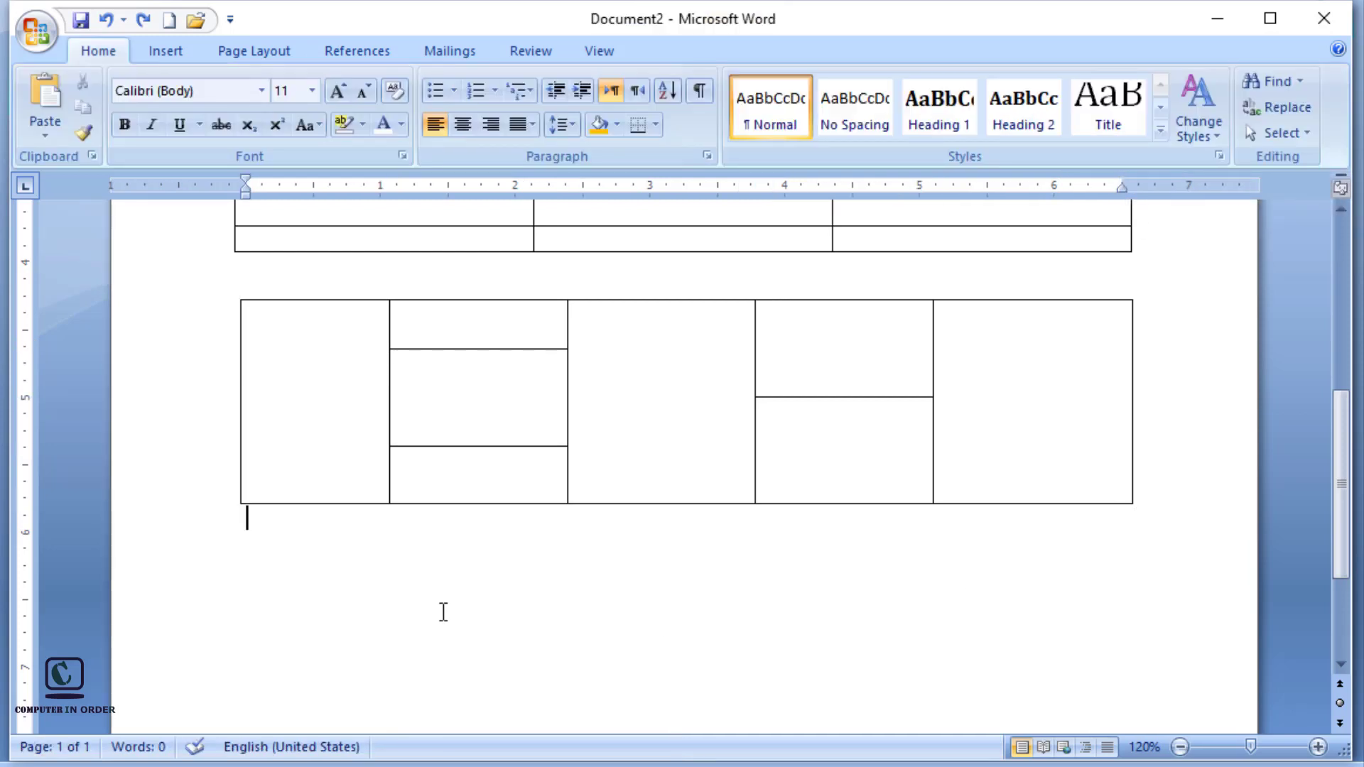
type("hhh")
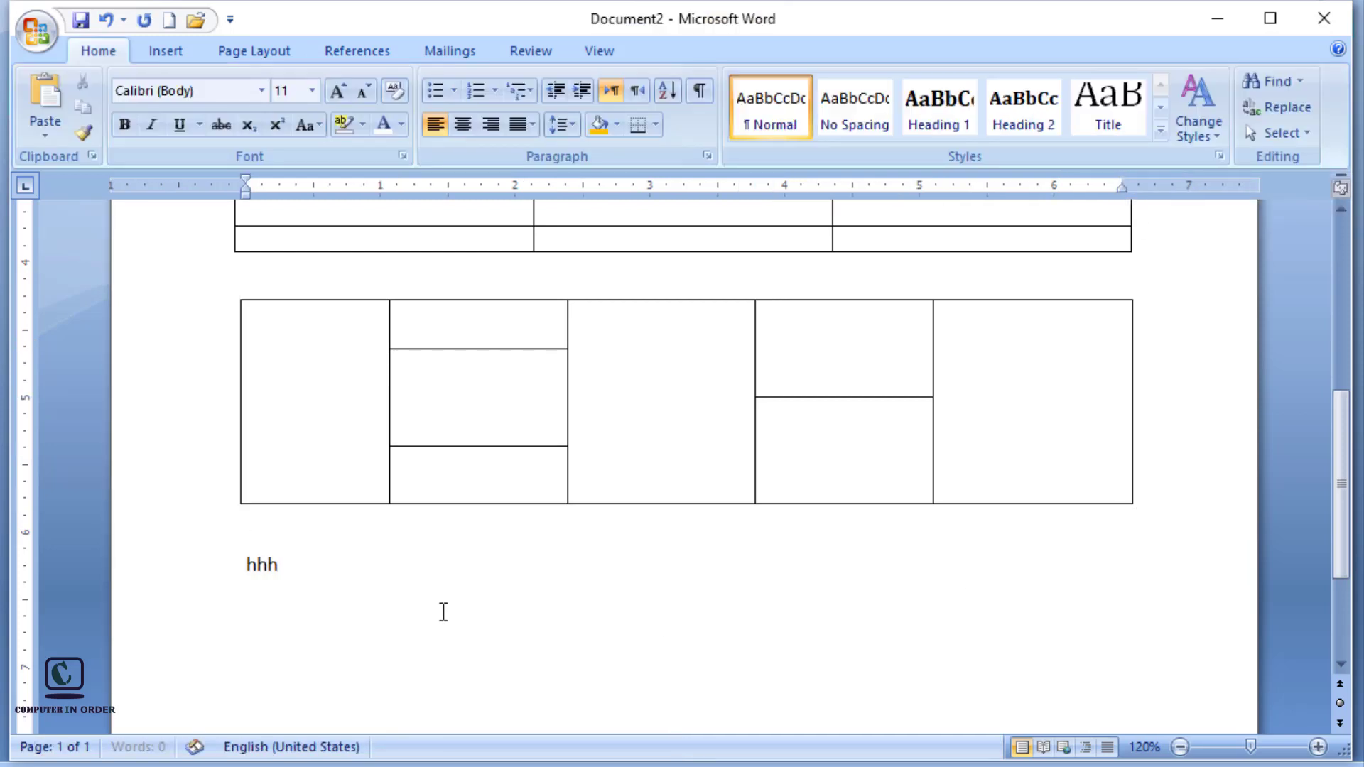
key("BackSpace")
key("BackSpace")
key("BackSpace")
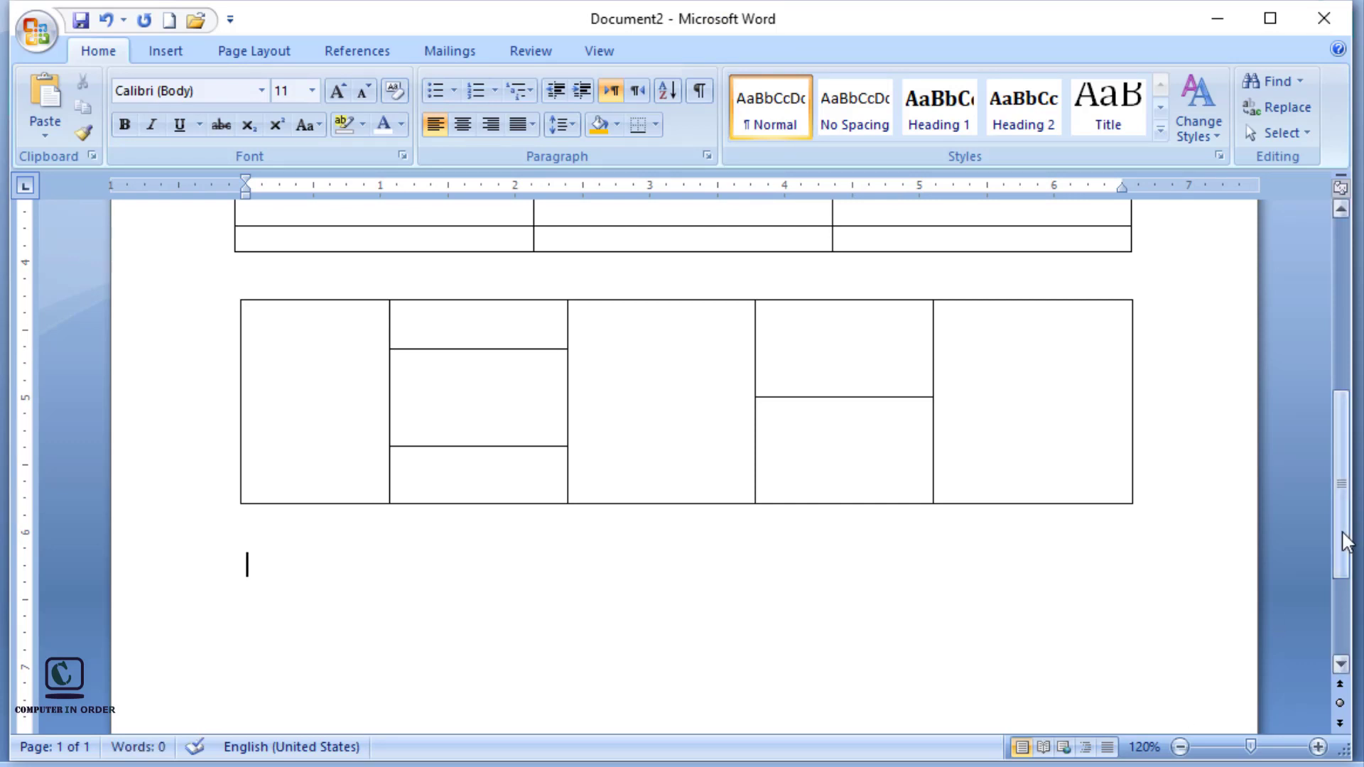
- Review the table creation options and the Insert Table dialog's size and AutoFit settings, and close them
left_click_drag(1349, 548, 1353, 477)
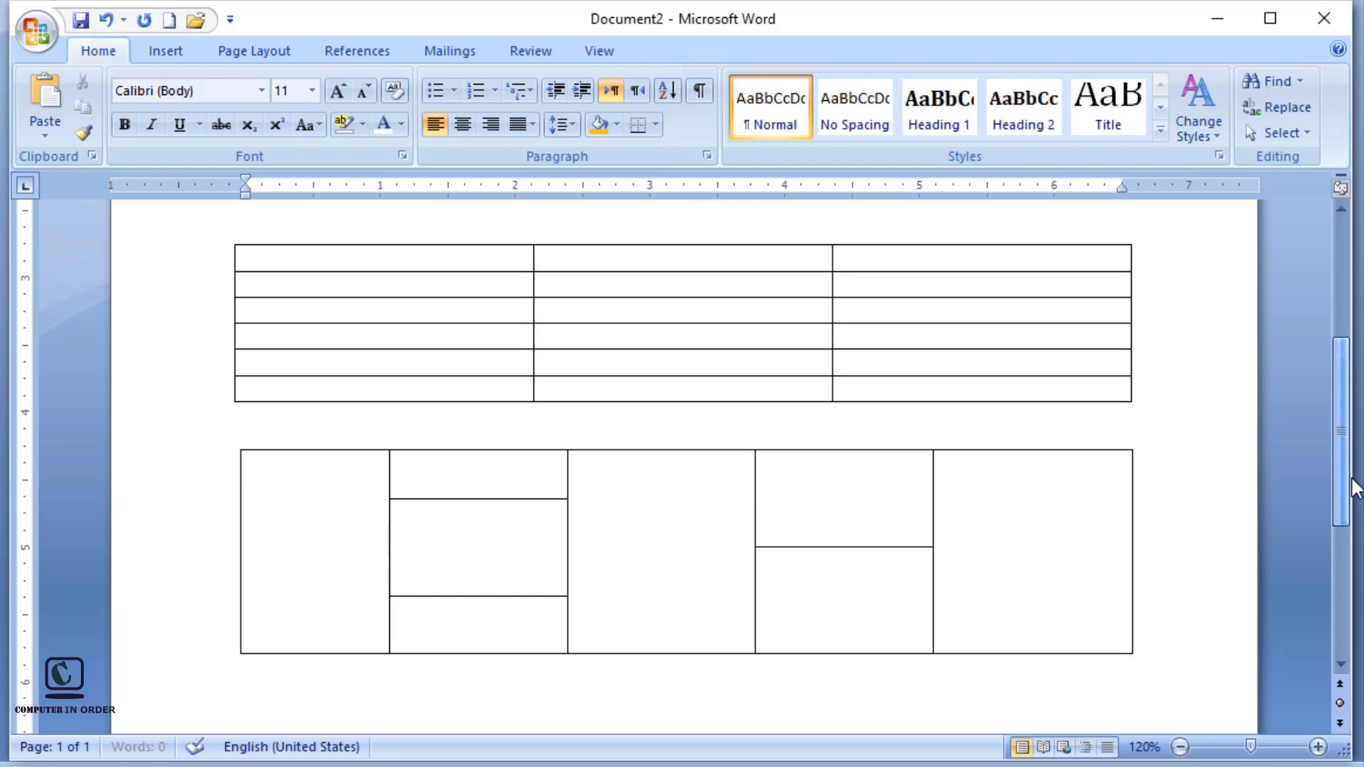
left_click(177, 52)
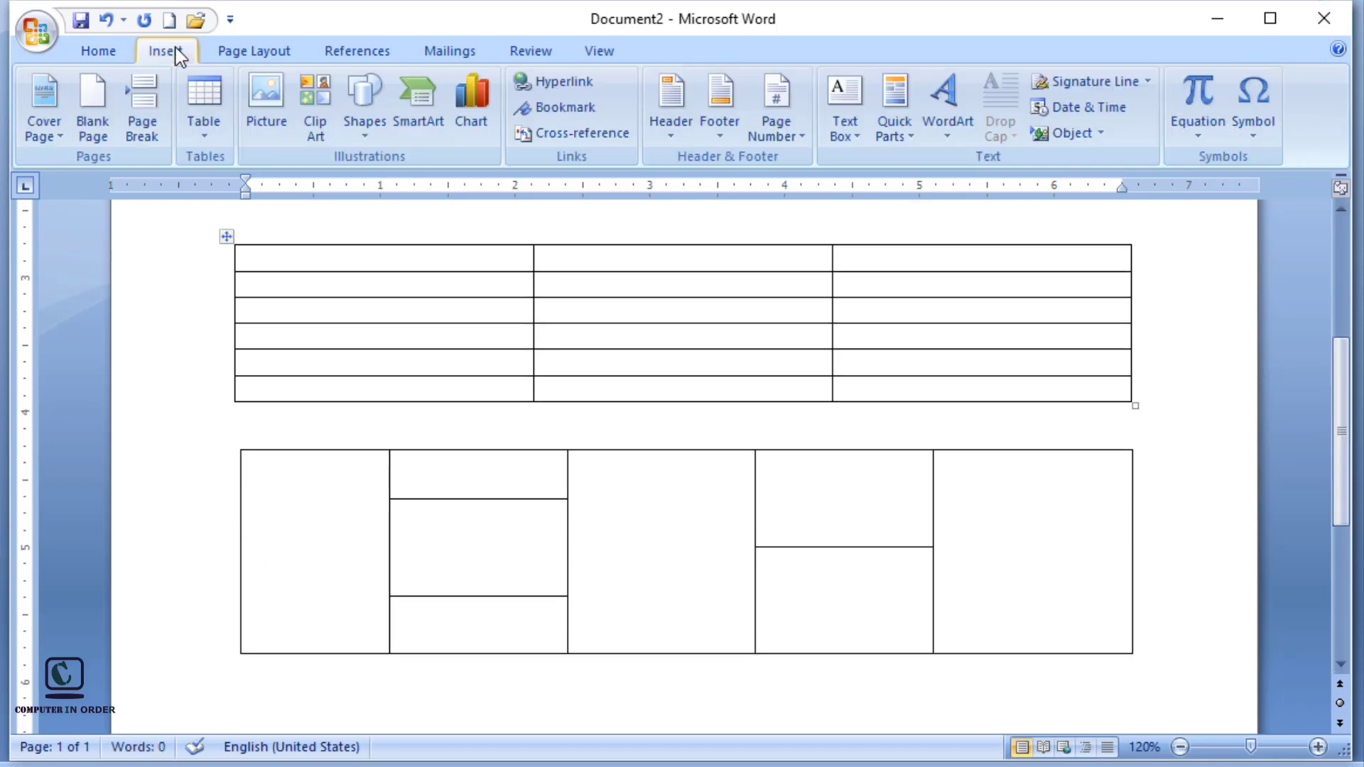
left_click(220, 101)
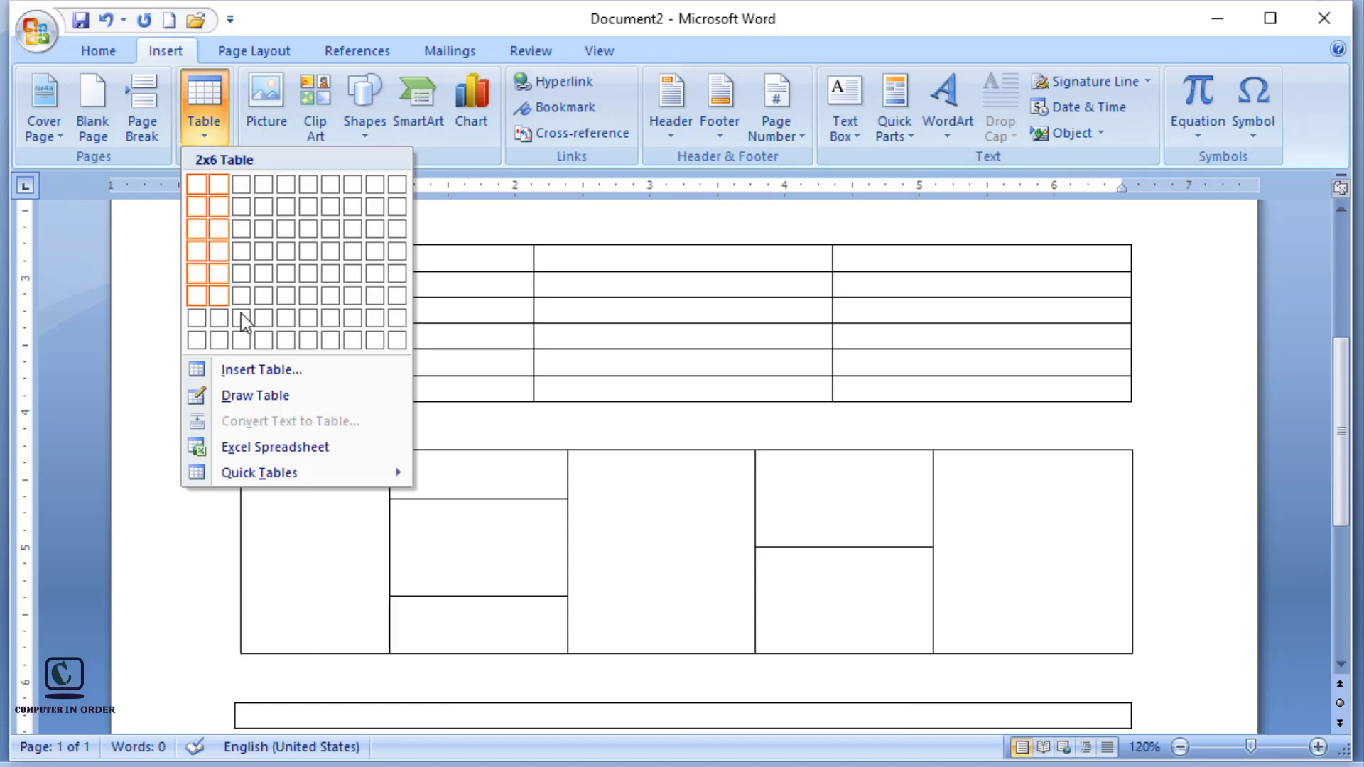
left_click(260, 371)
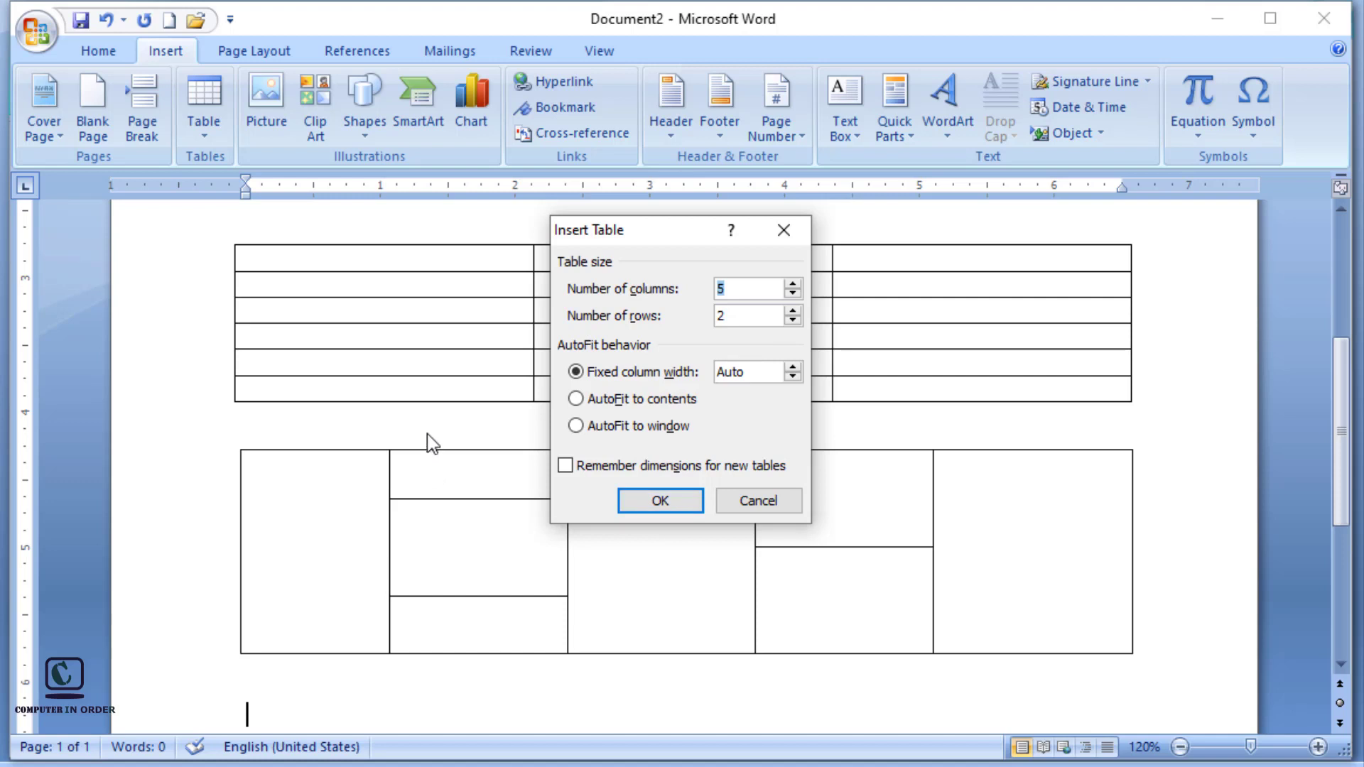
left_click(753, 506)
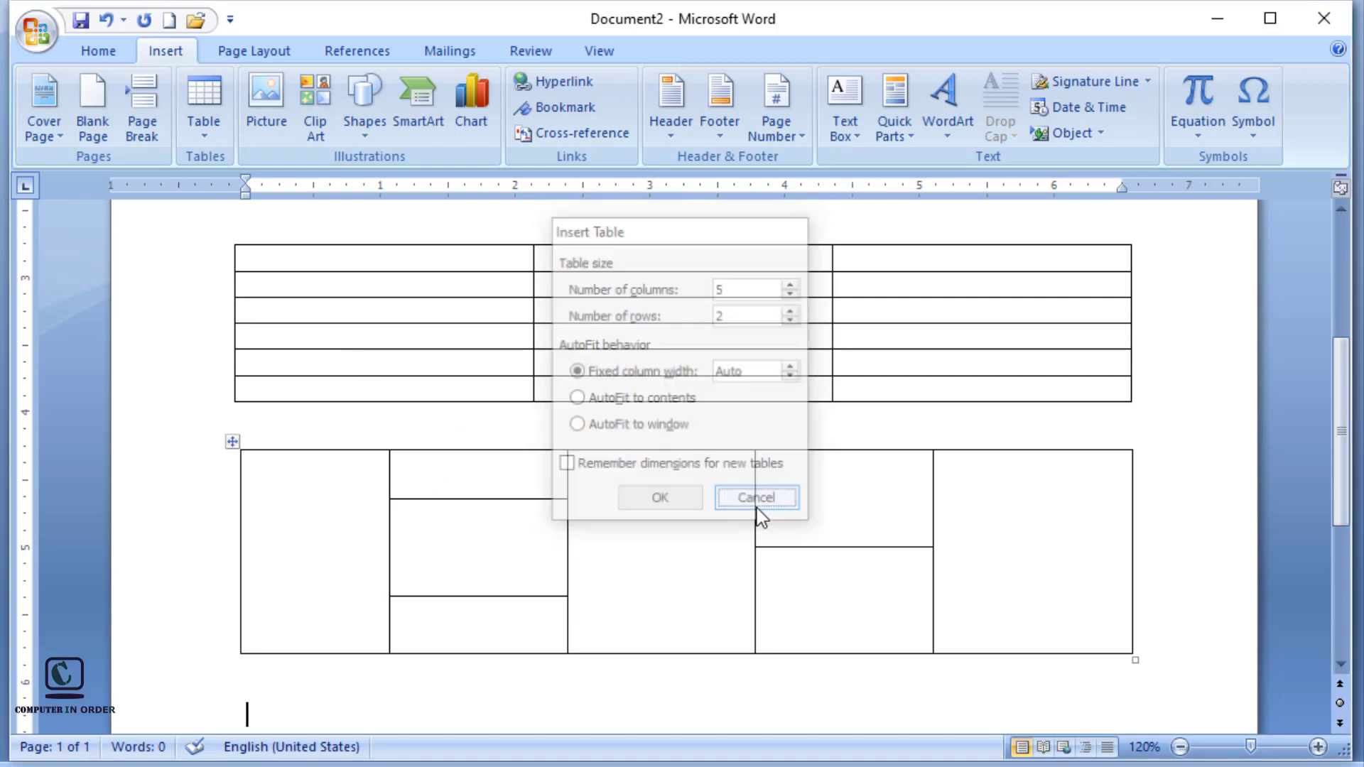
left_click(207, 106)
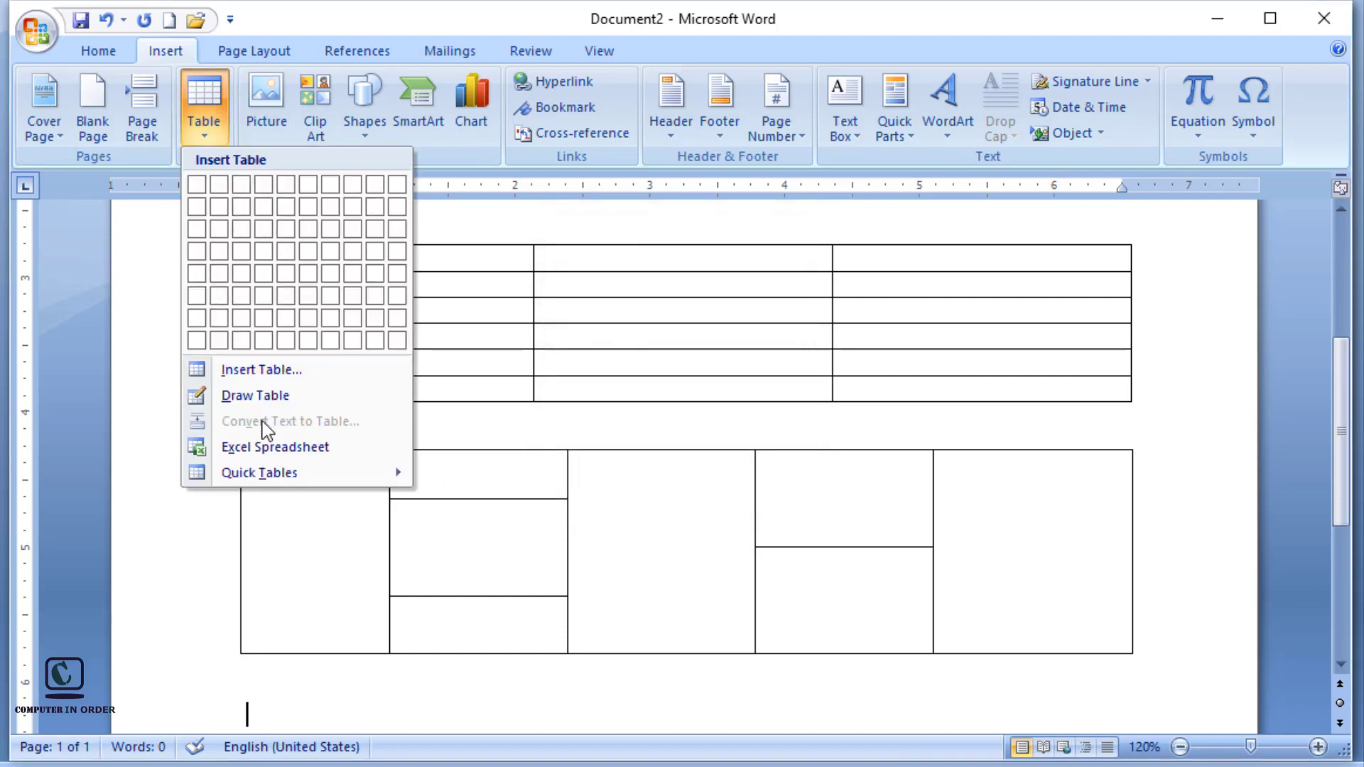
left_click(161, 546)
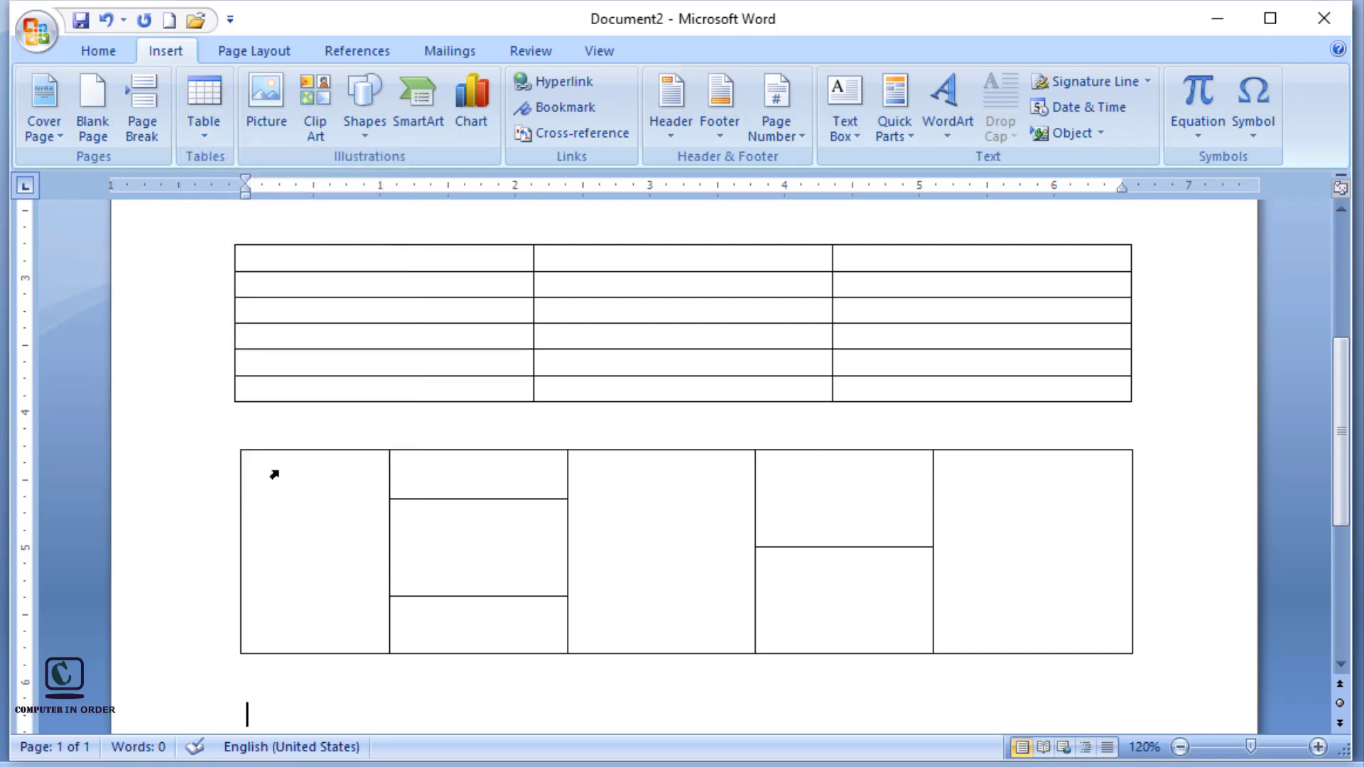
- Merge the four cells in the top row of the first table into a single cell
left_click_drag(1348, 491, 1348, 403)
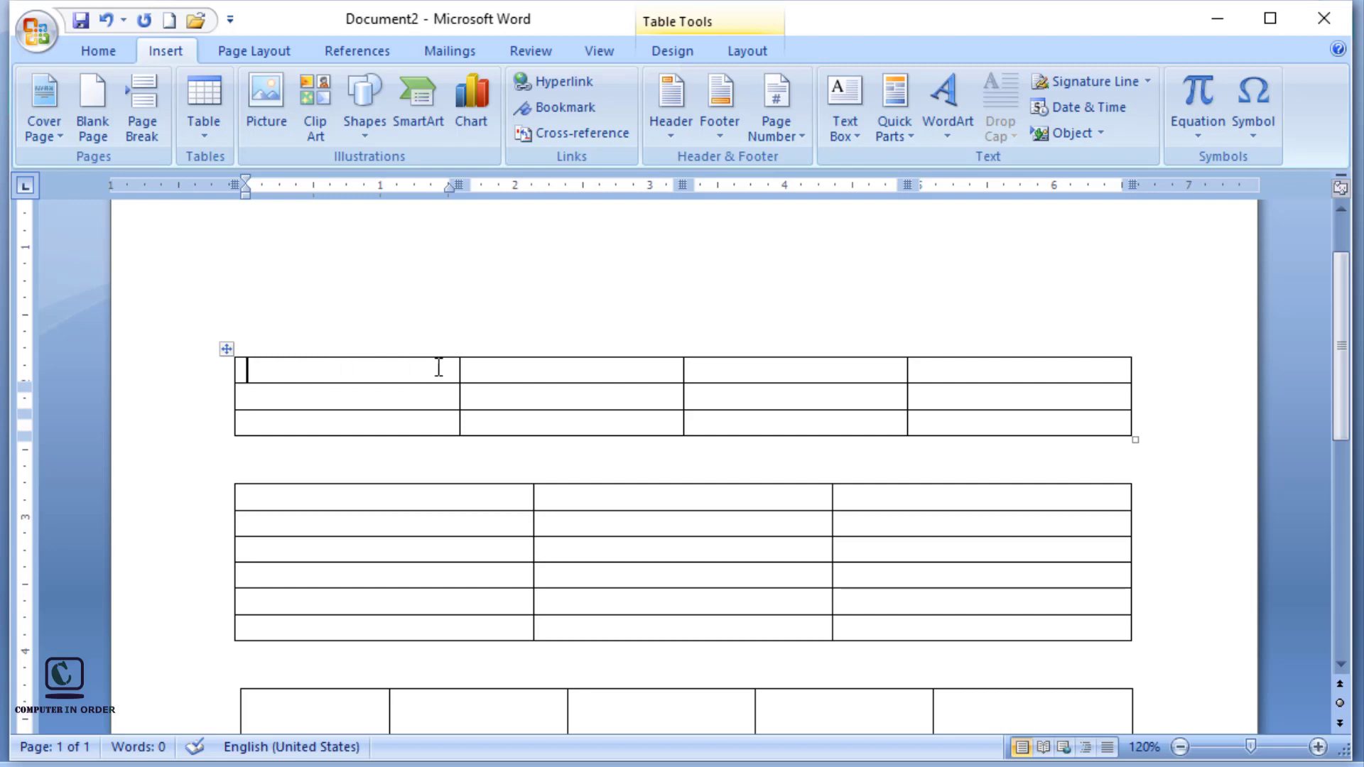
left_click_drag(458, 369, 967, 380)
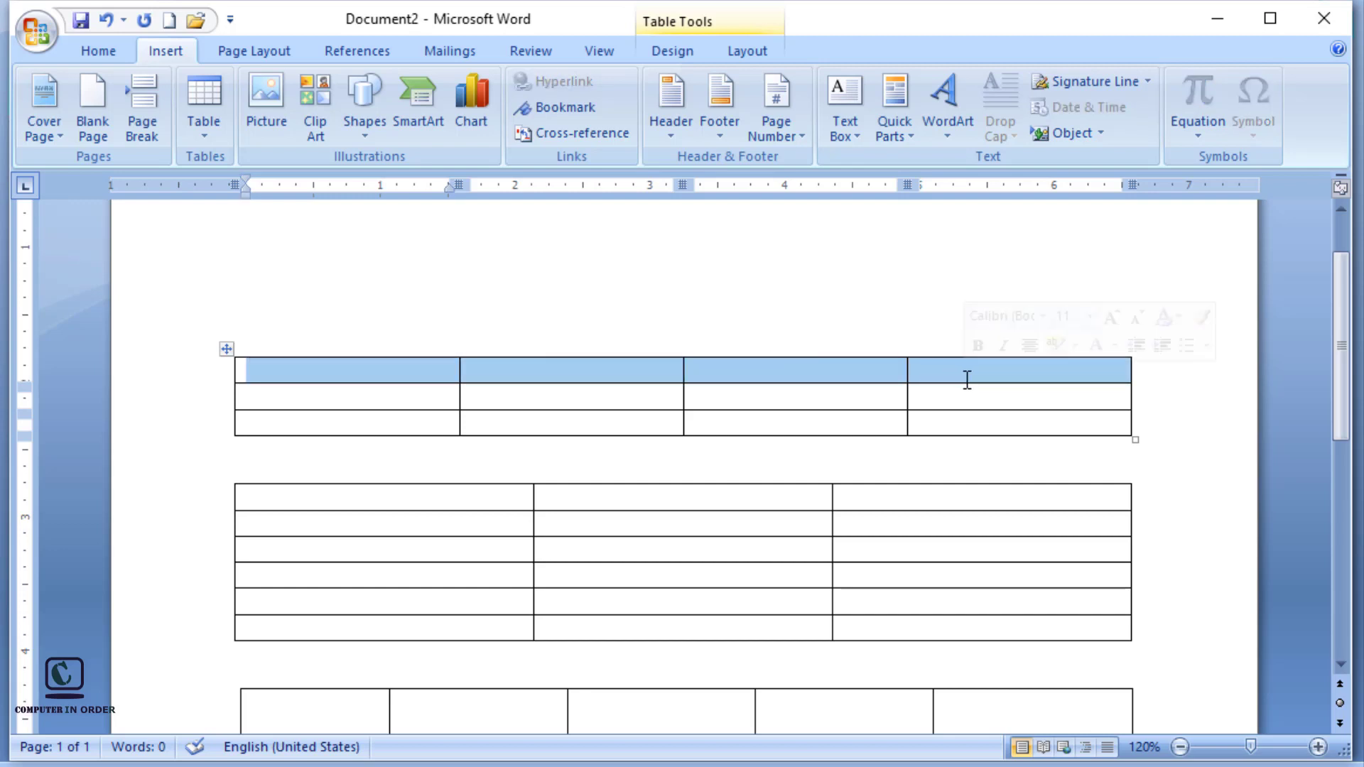
left_click(722, 57)
left_click(682, 54)
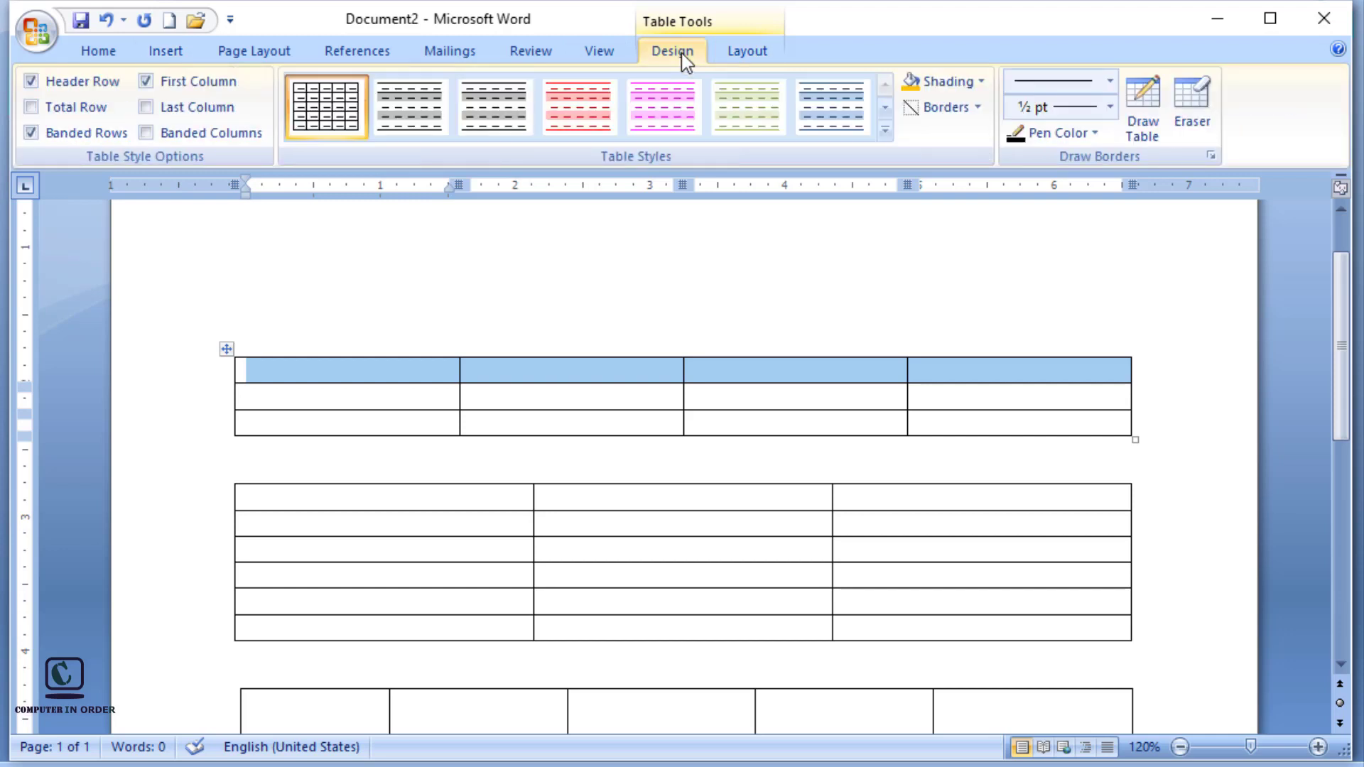
left_click(739, 56)
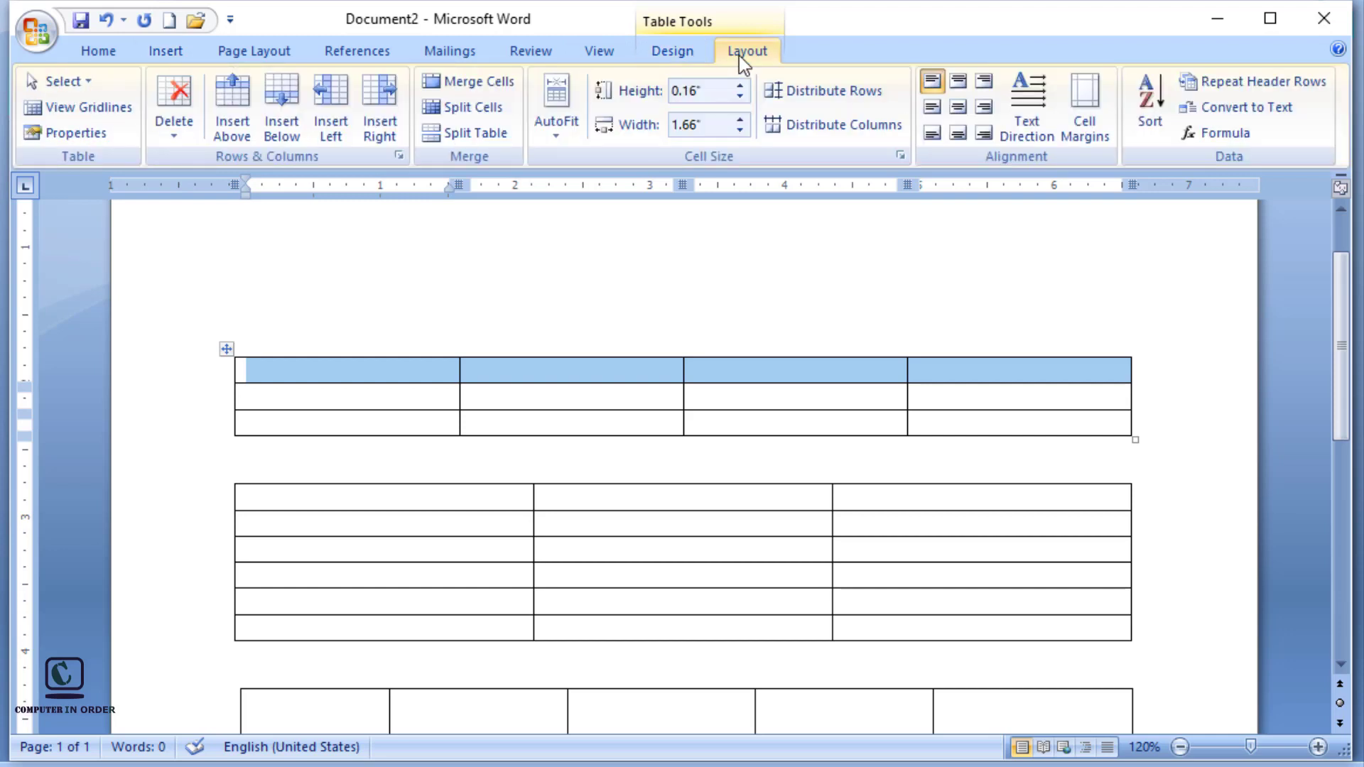
left_click(493, 90)
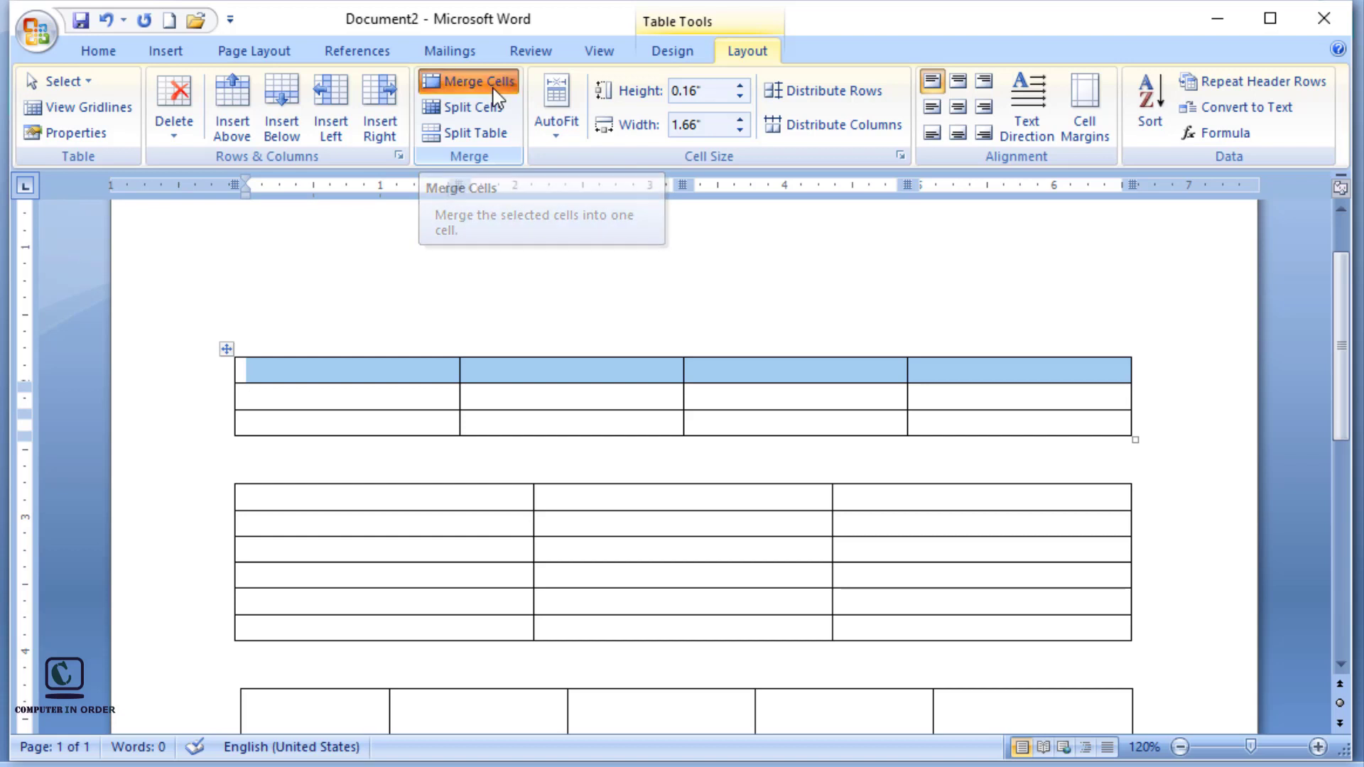
left_click(536, 402)
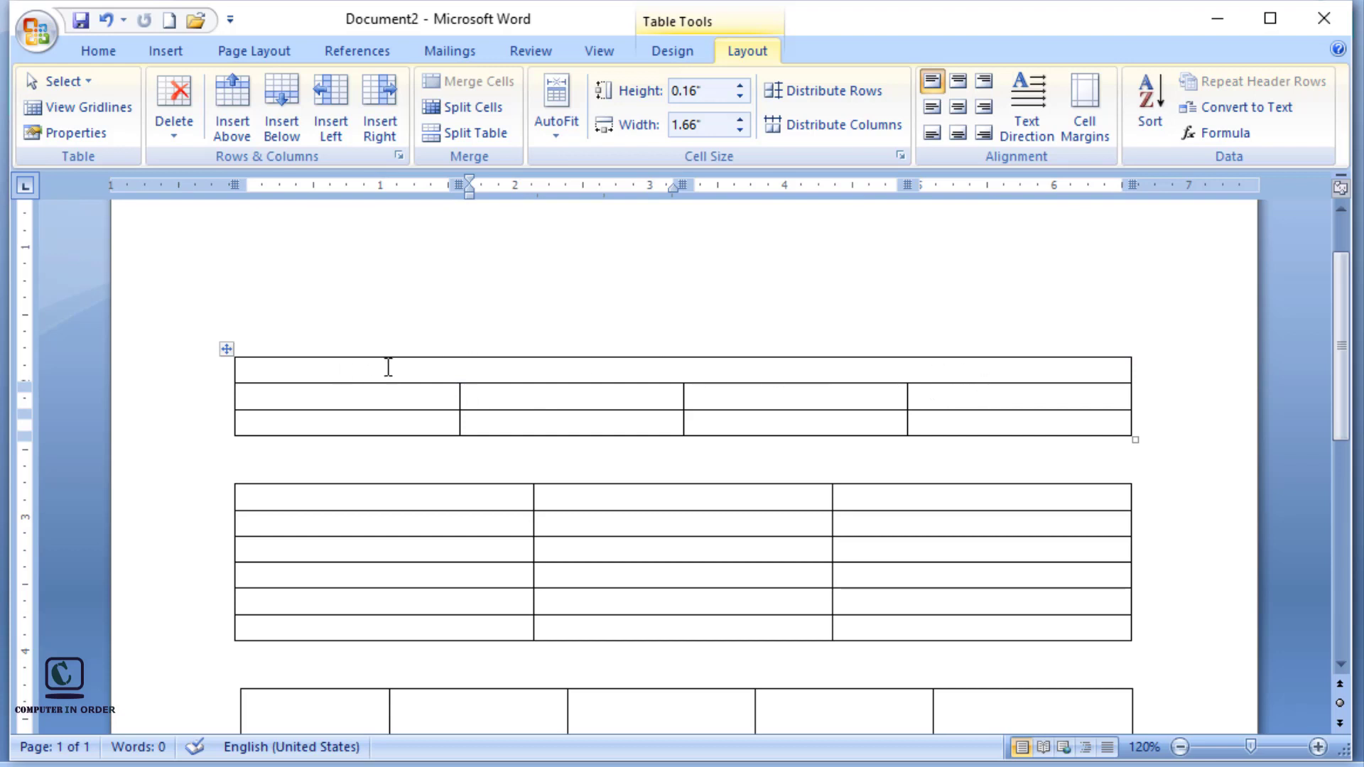
- Enter the heading "Computer Application II" in the merged top row of the first table
left_click(528, 367)
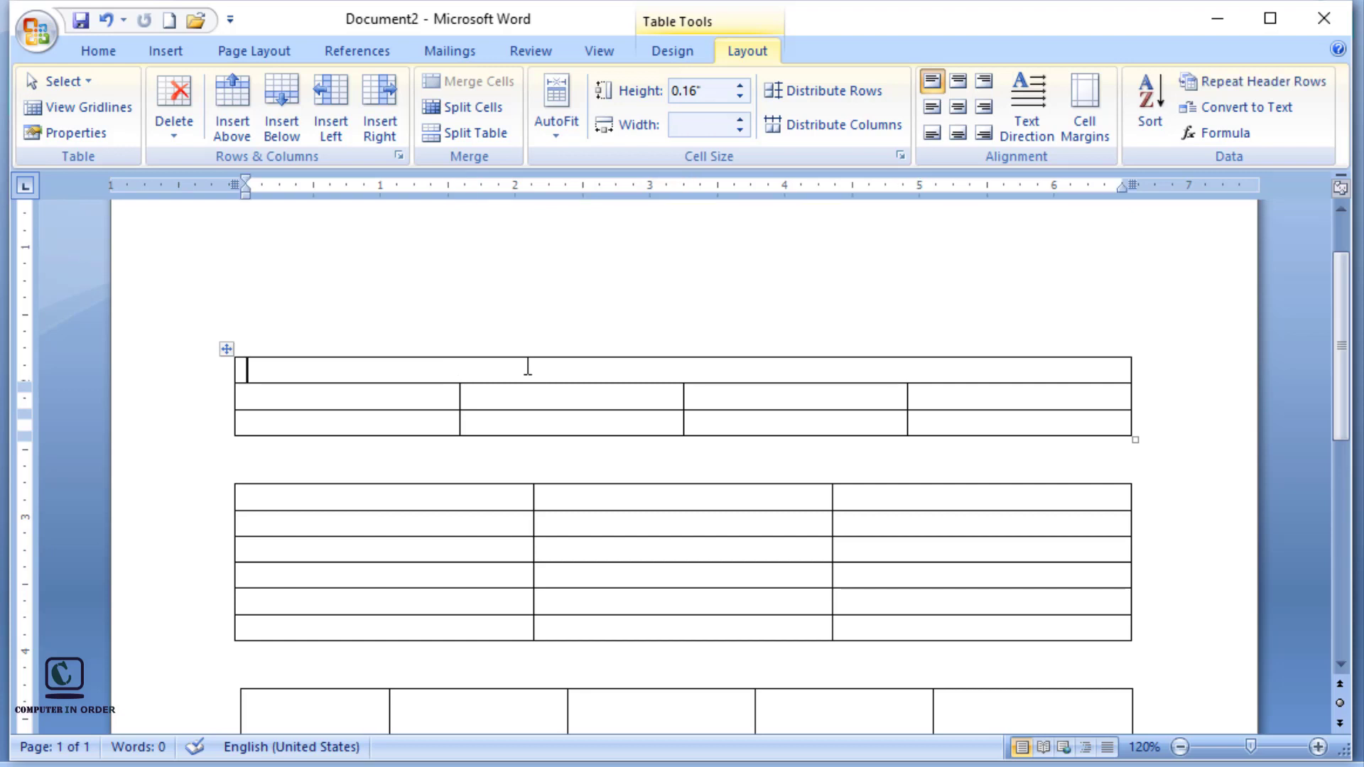
type("comput")
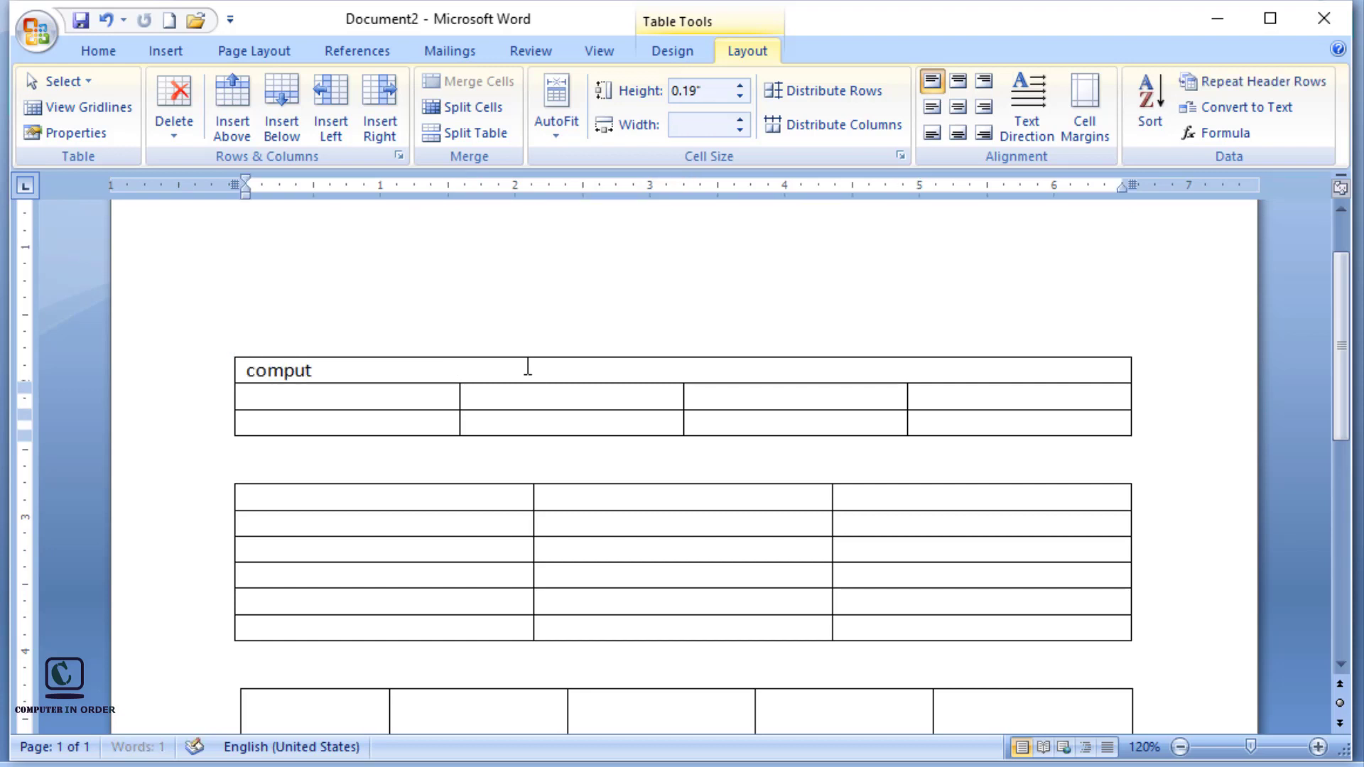
type("er Ap")
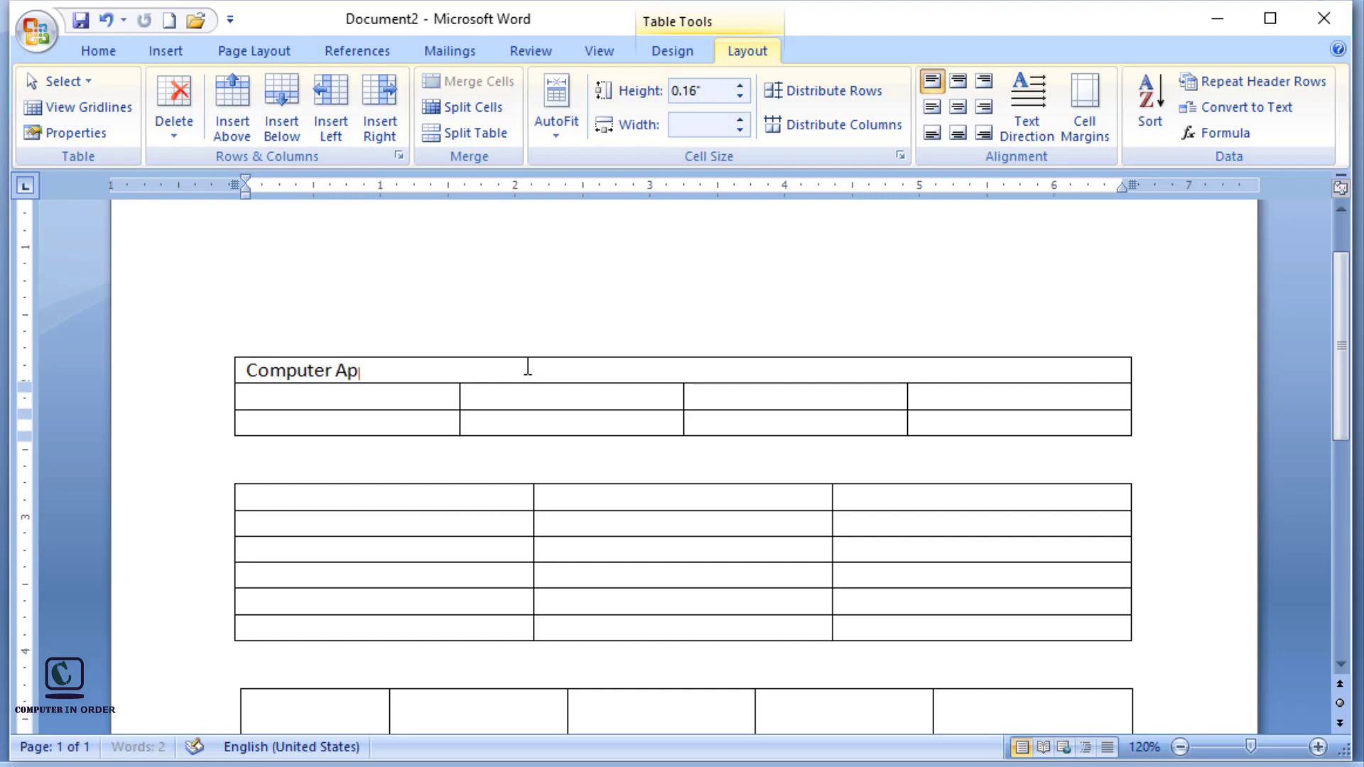
type("plication II")
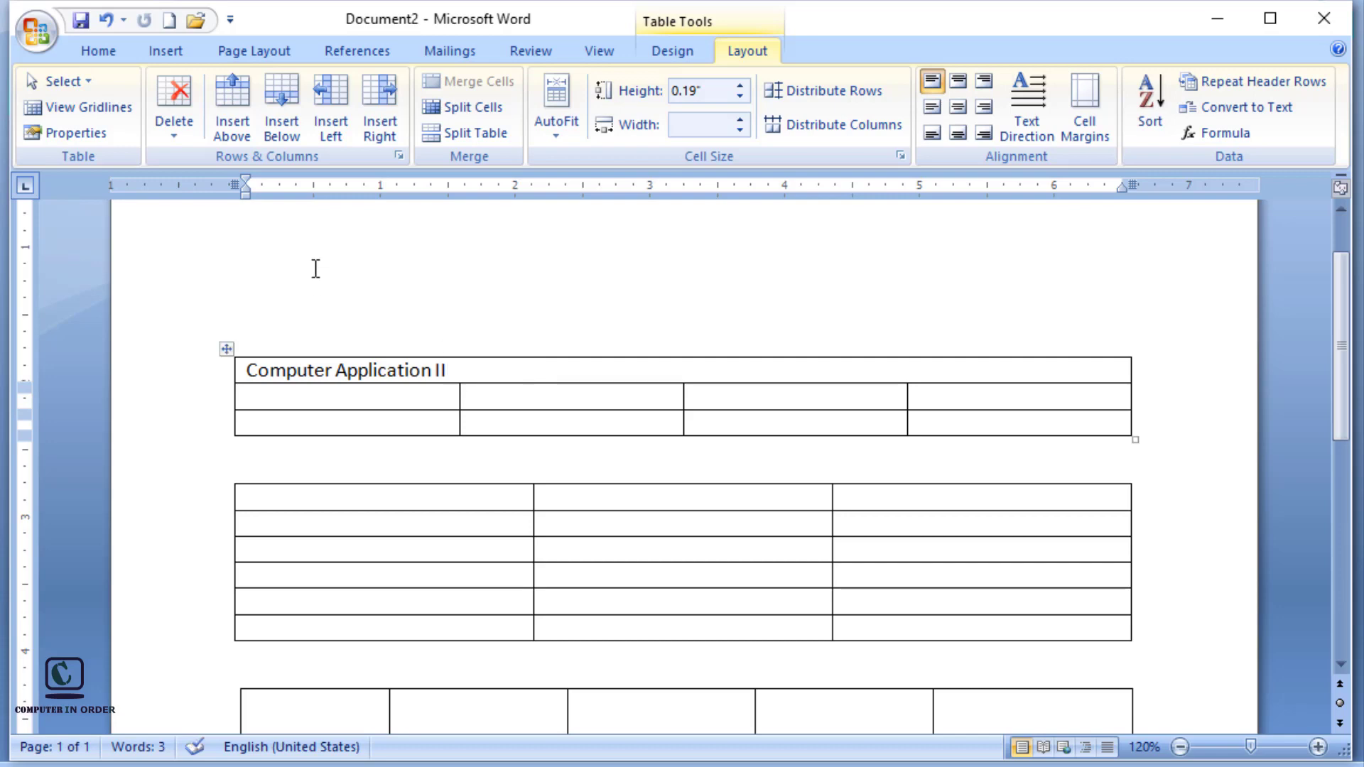
- Center the "Computer Application II" heading in the merged top row
left_click(457, 344)
left_click_drag(481, 369, 318, 362)
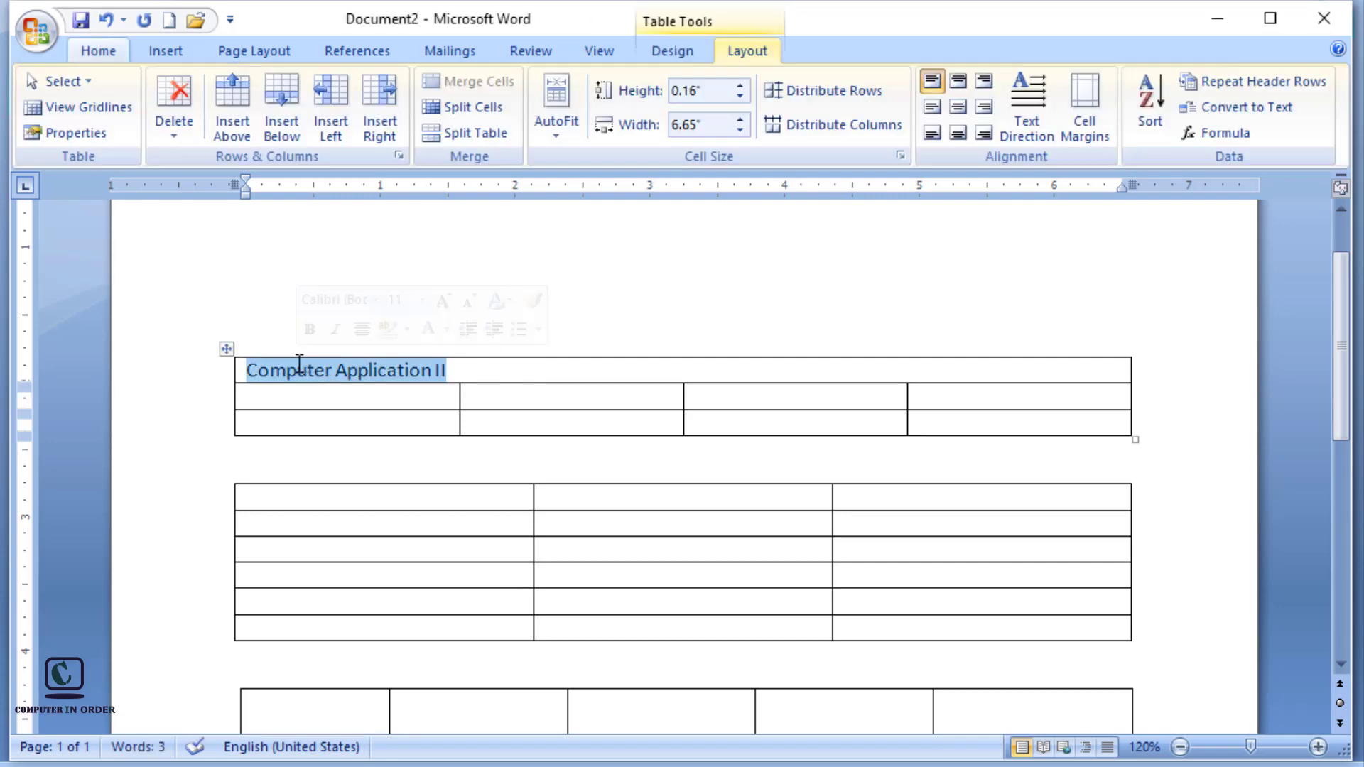
left_click(88, 54)
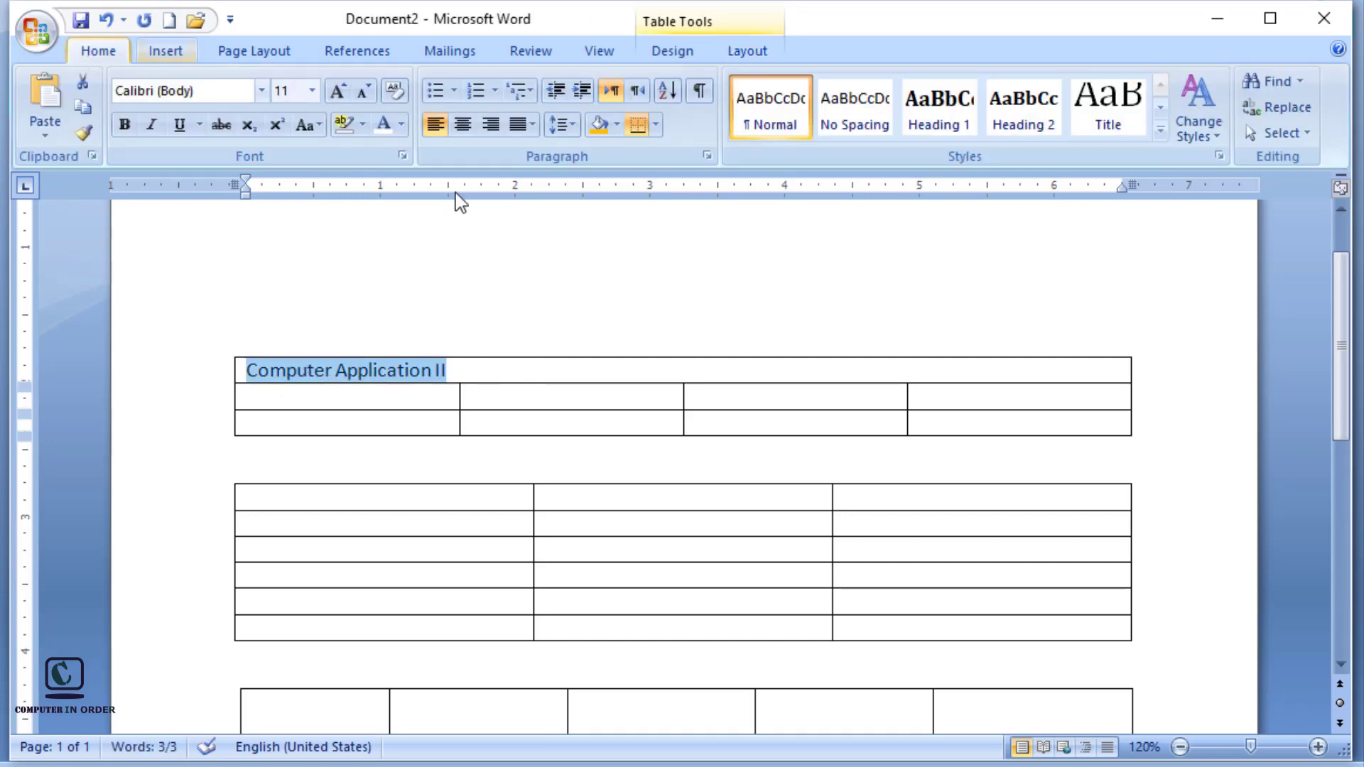
left_click(463, 124)
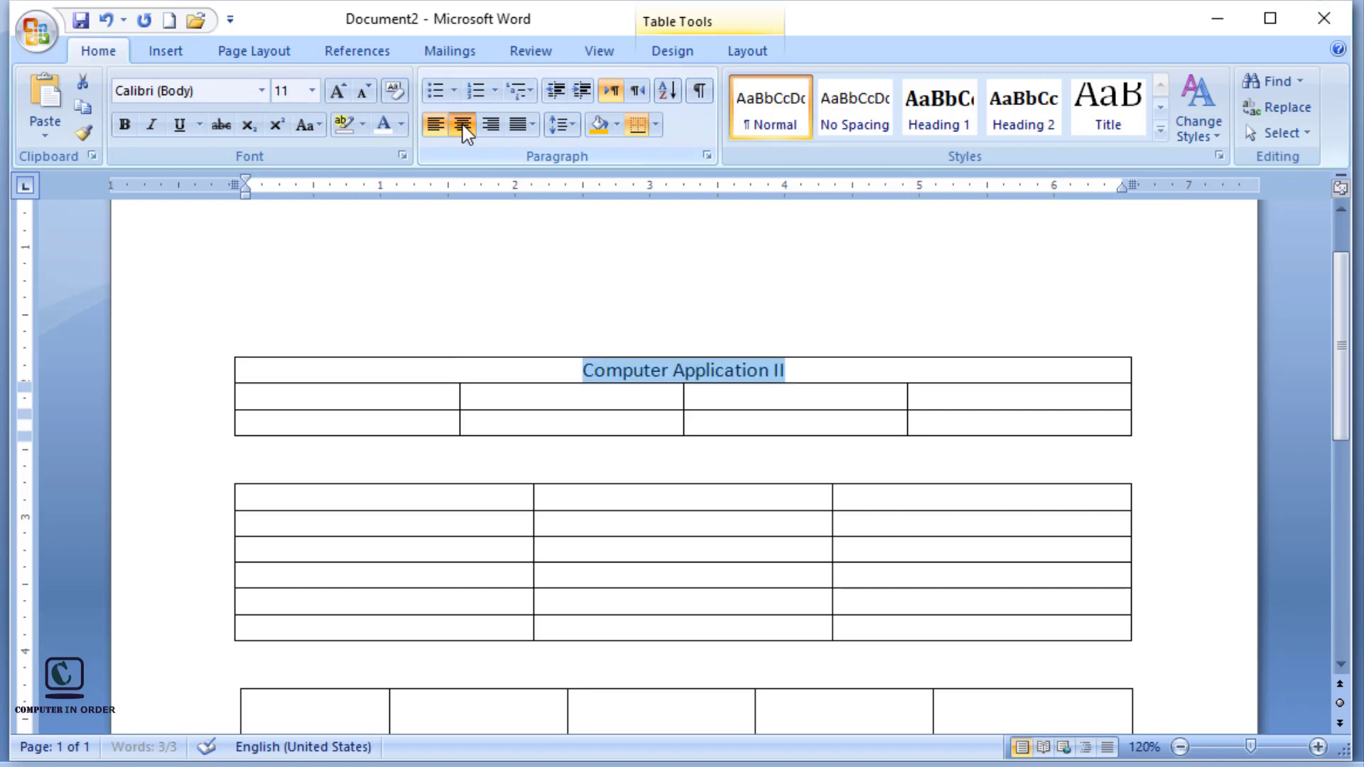
left_click(770, 449)
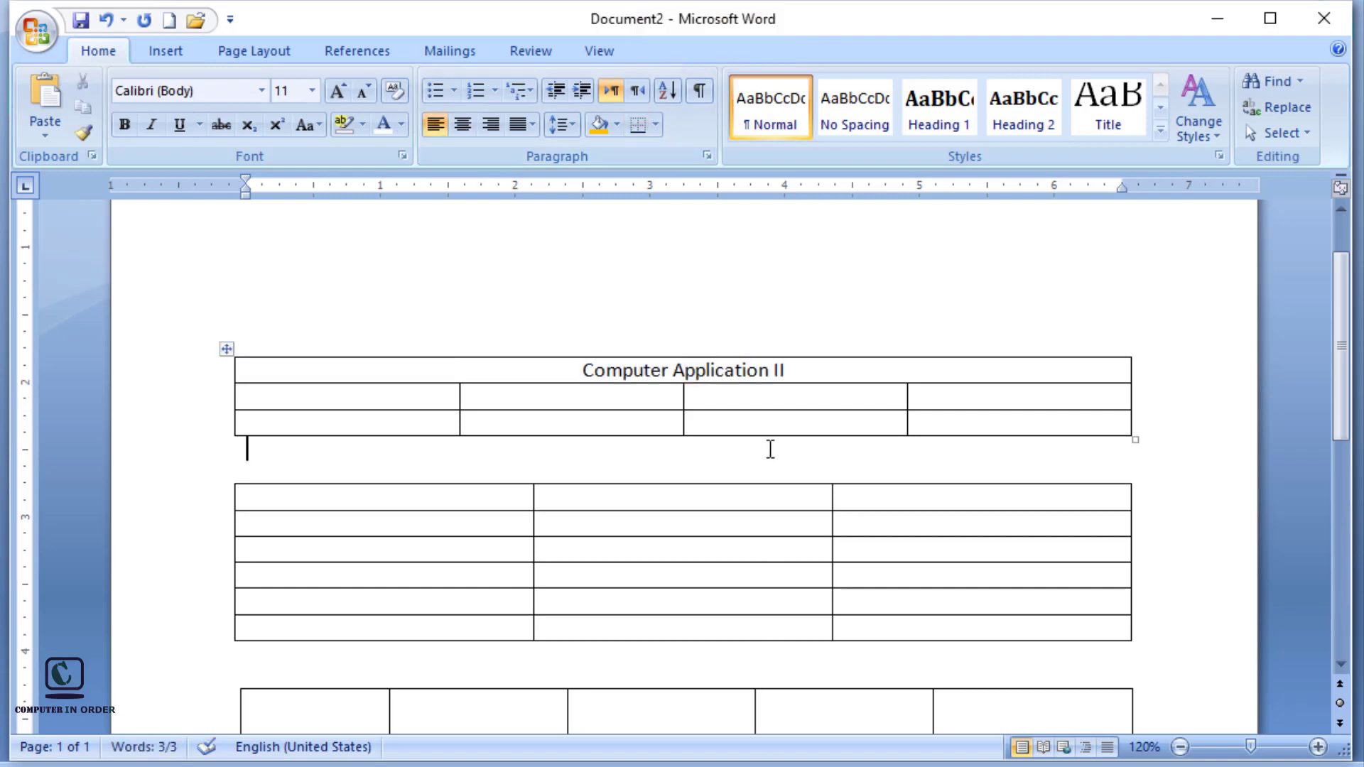
- Apply the red banded table style with horizontal lines to the whole first table
left_click(316, 398)
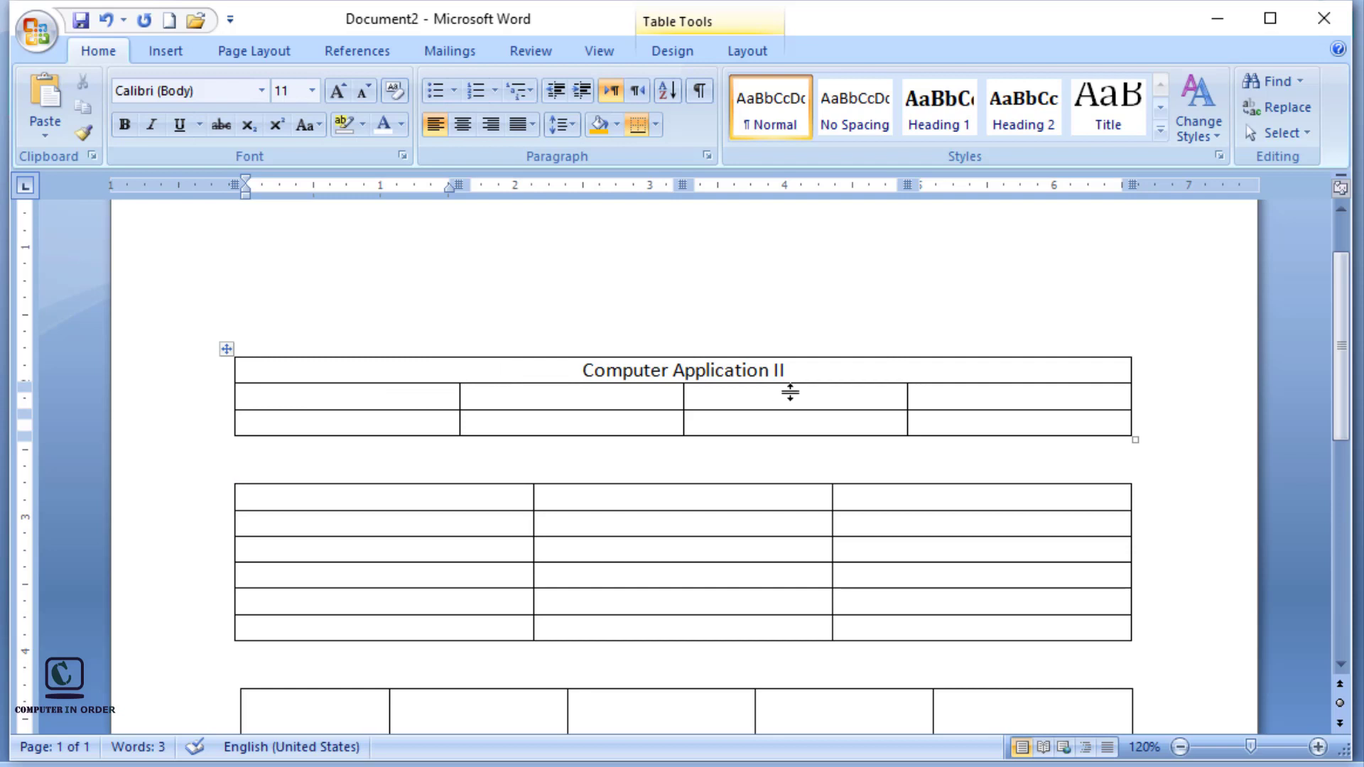
left_click(223, 348)
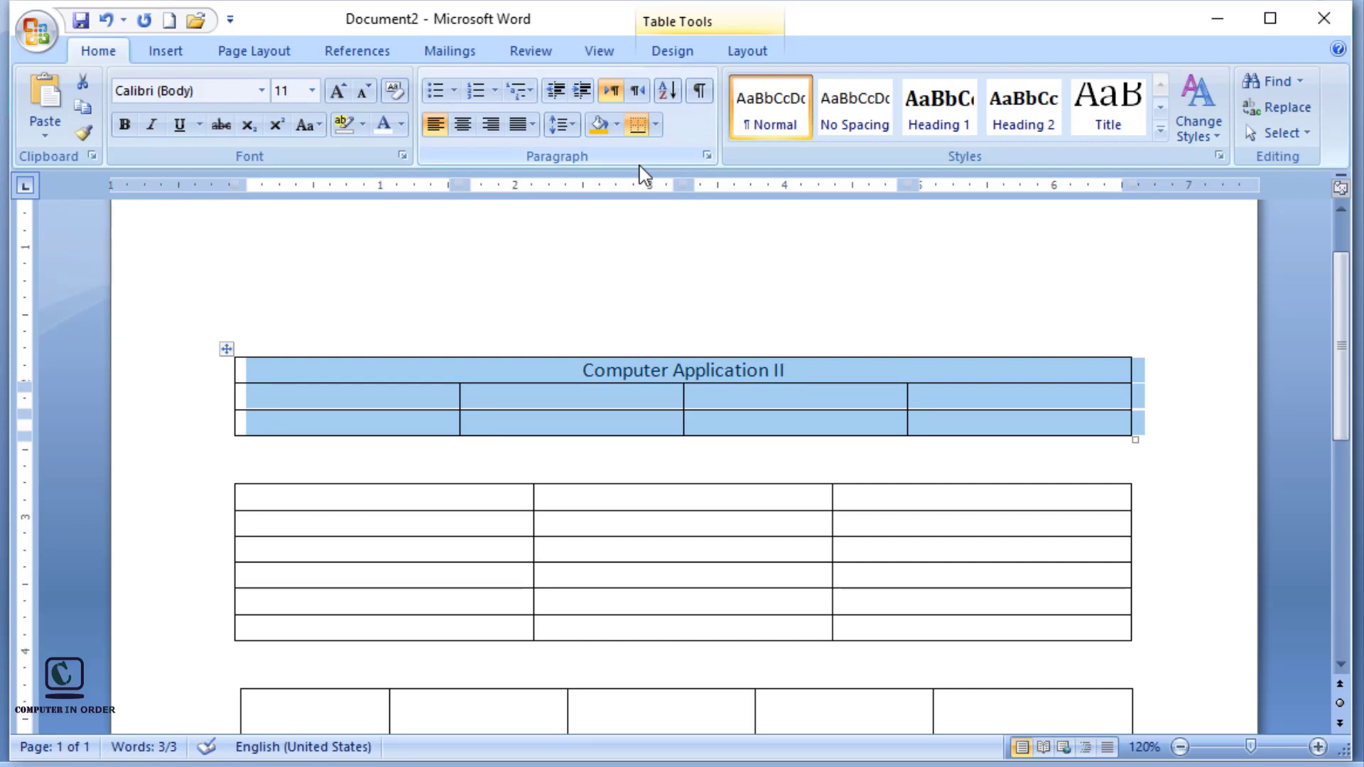
left_click(672, 54)
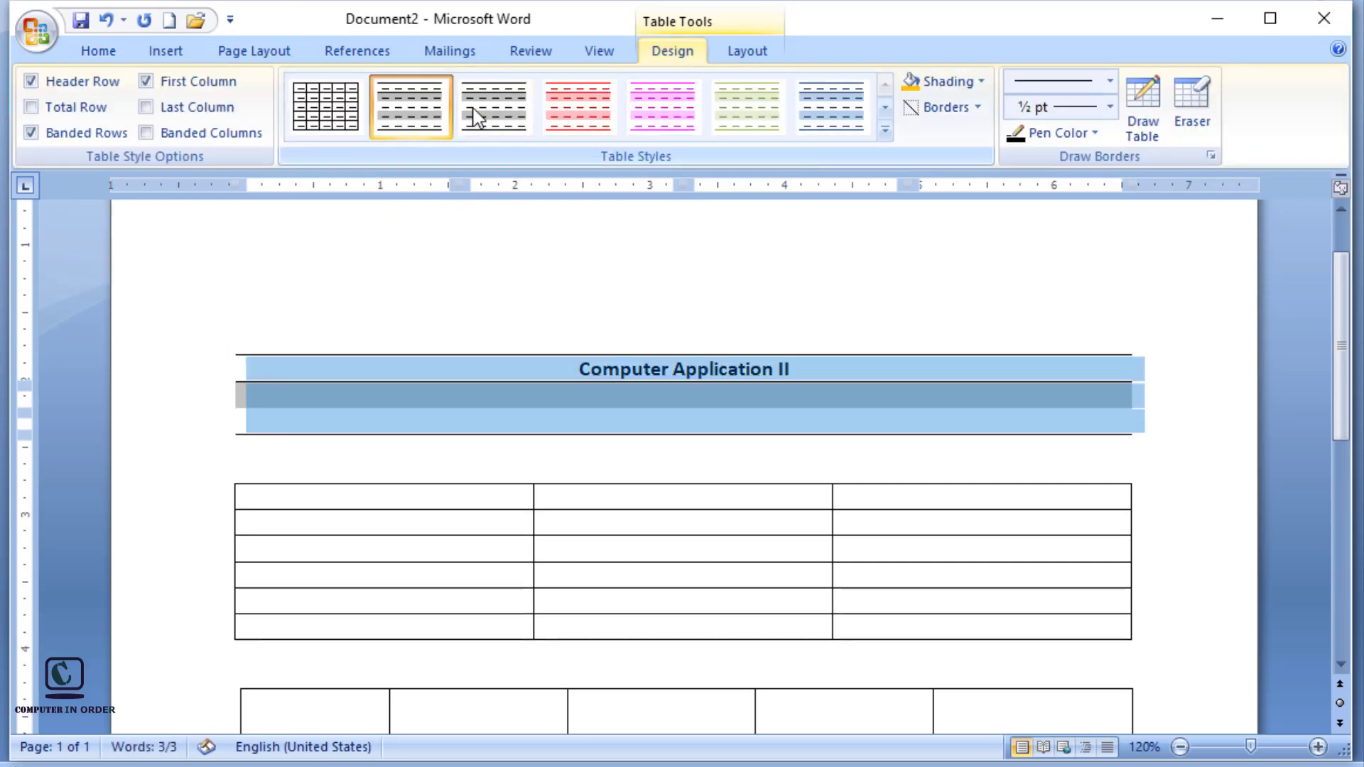
left_click(584, 117)
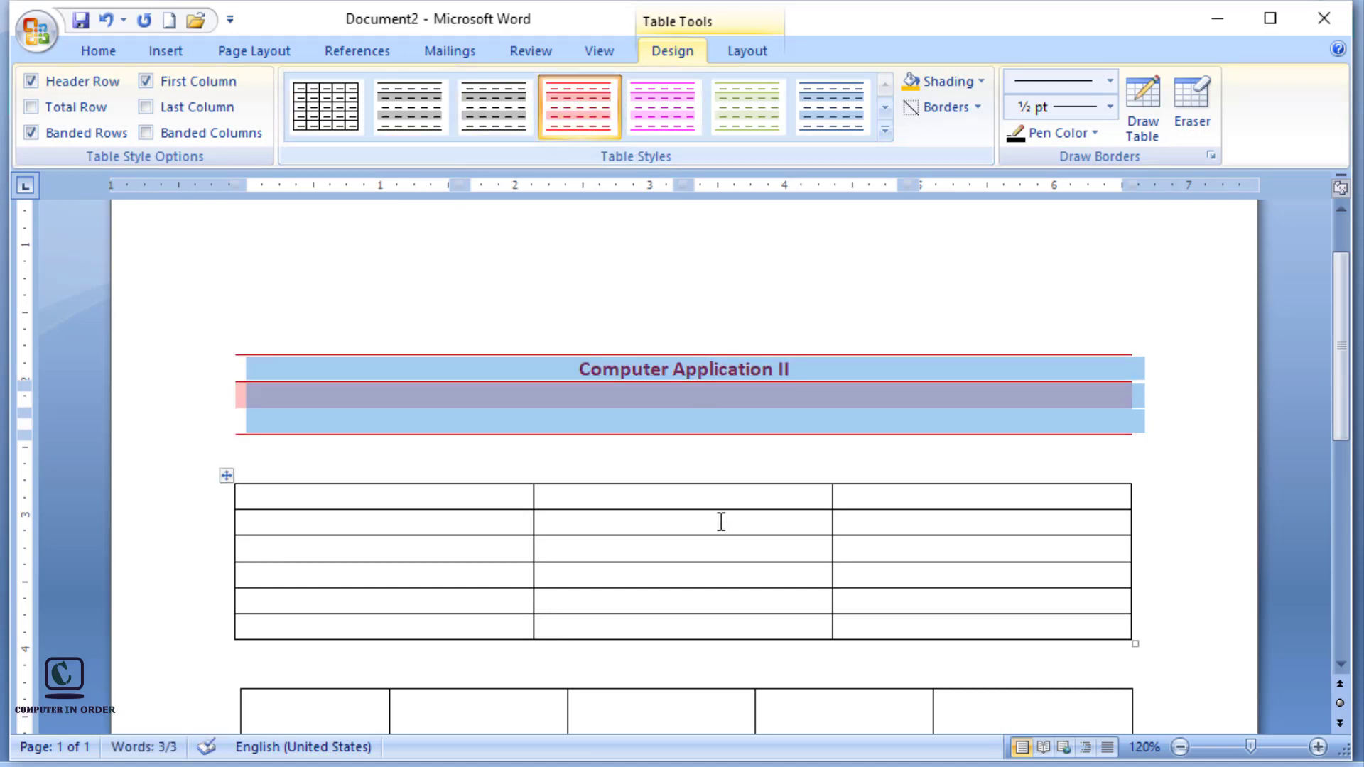
- Try the light blue banded style and then the dark navy style with filled header and first column on the second table
left_click(547, 547)
left_click(223, 476)
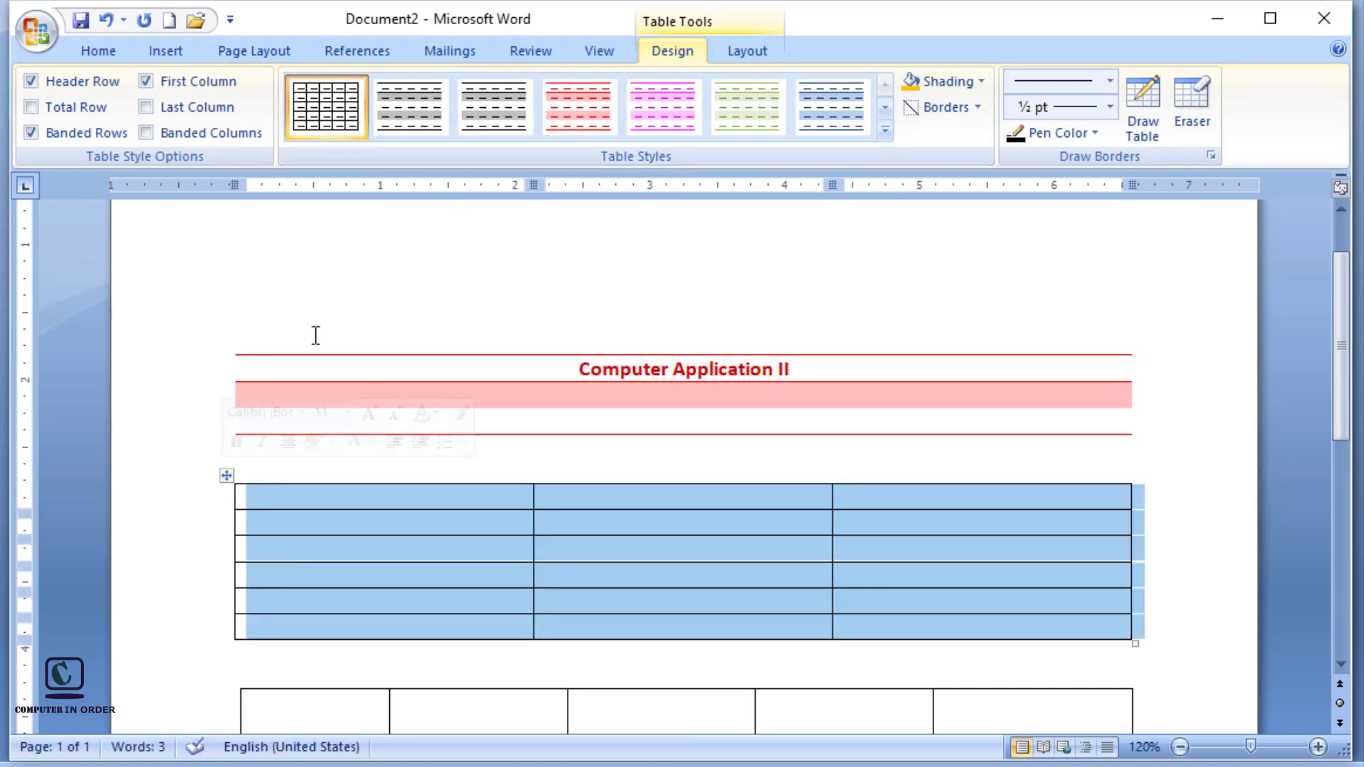
left_click(837, 117)
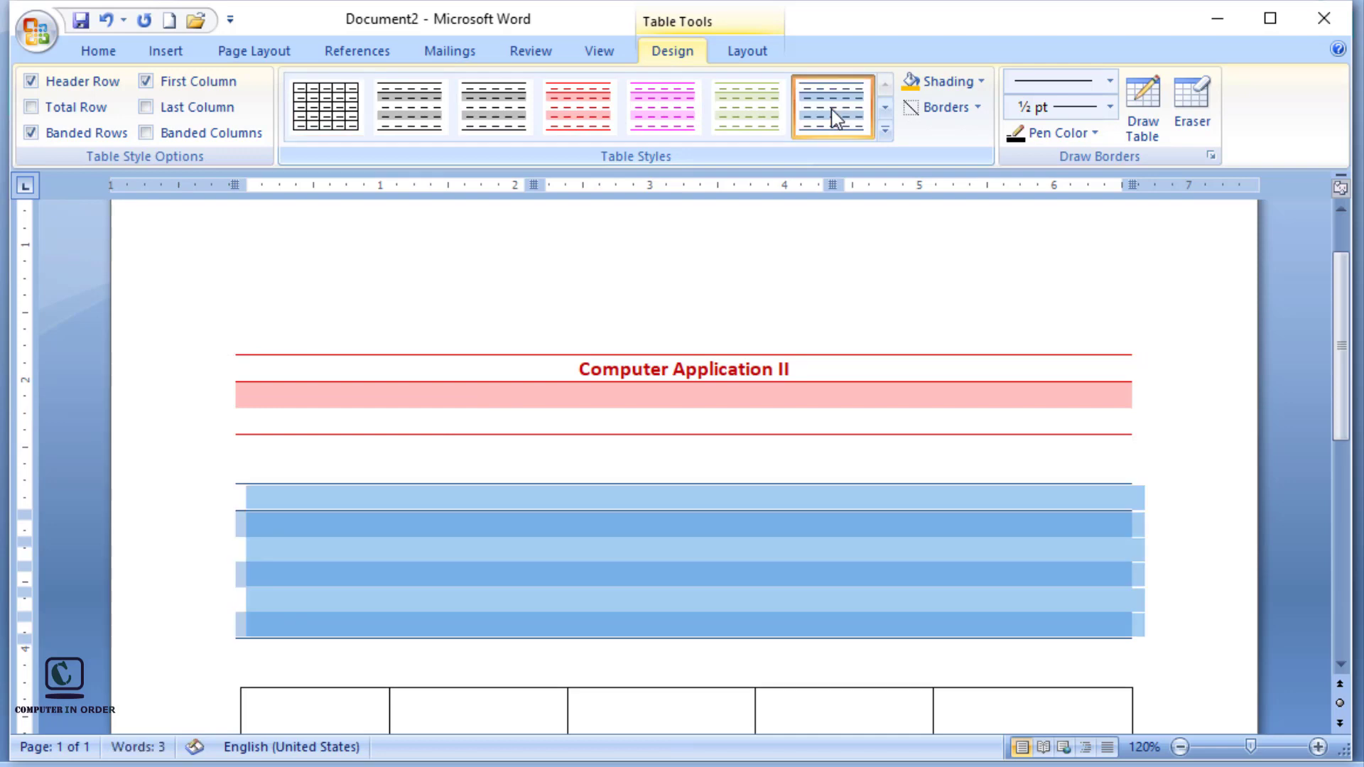
left_click(885, 130)
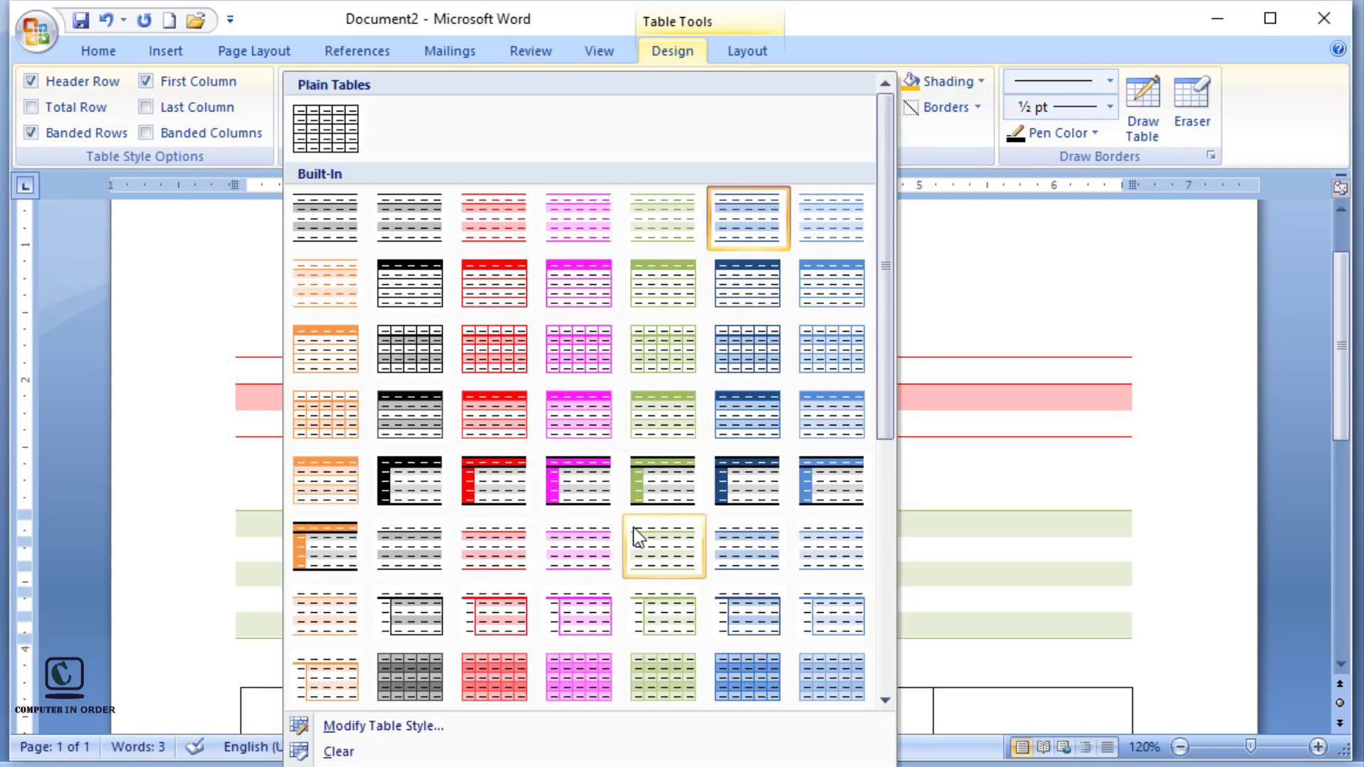
left_click(747, 481)
left_click(1208, 543)
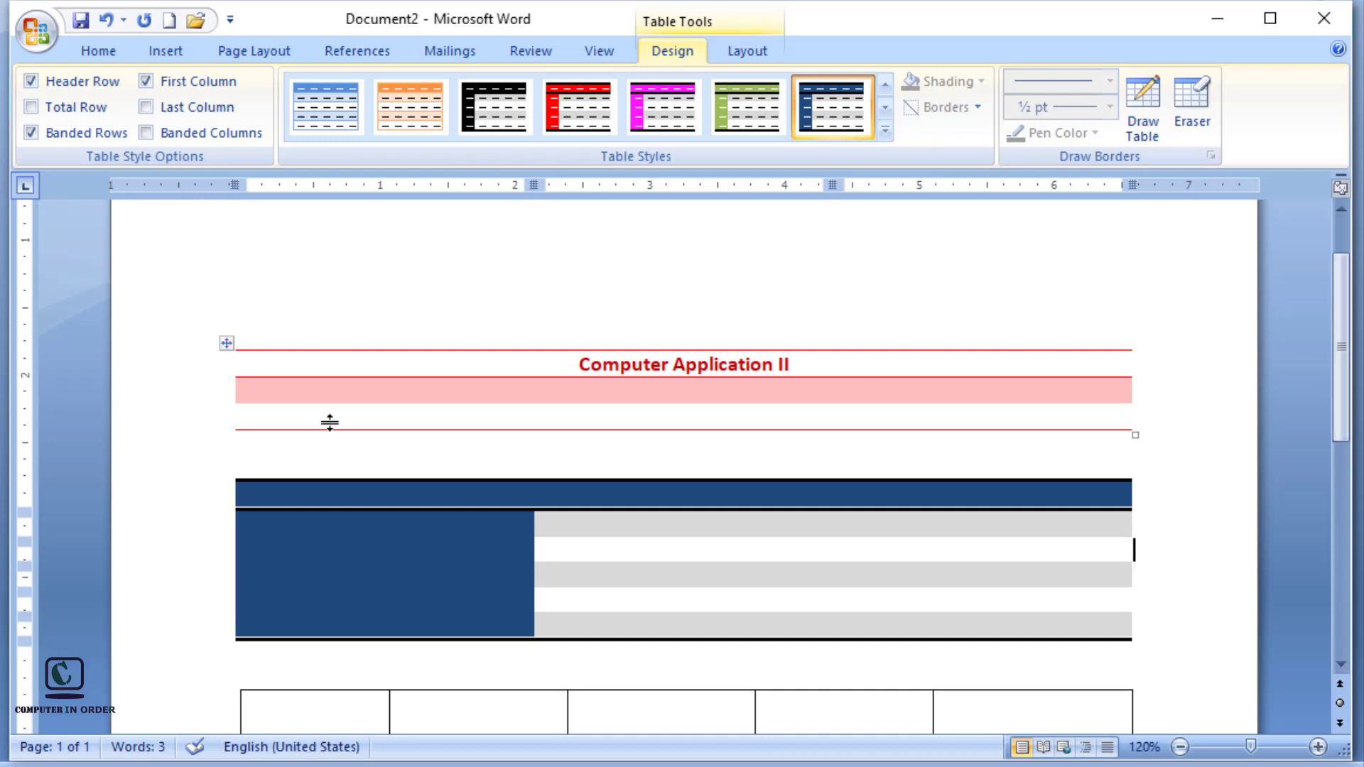
- Undo both style changes on the second table
left_click(106, 22)
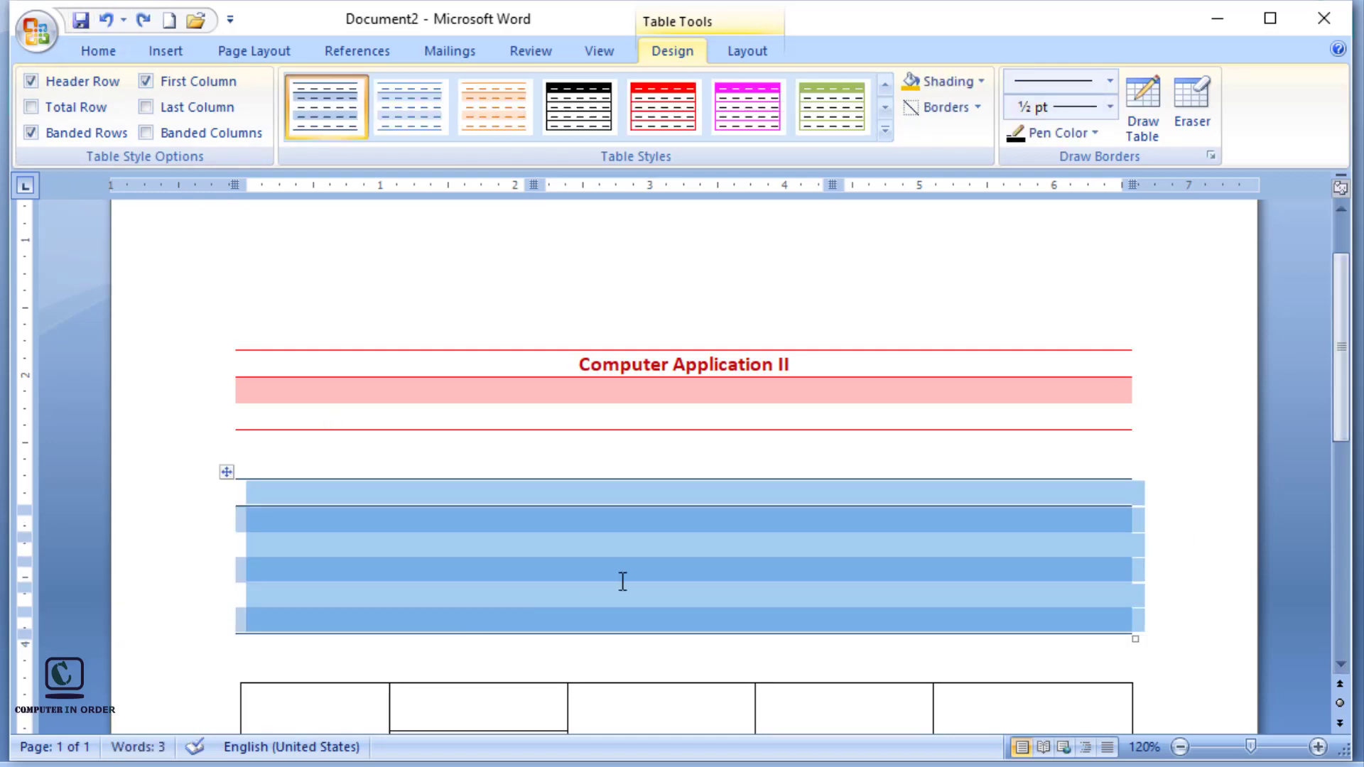
left_click(621, 577)
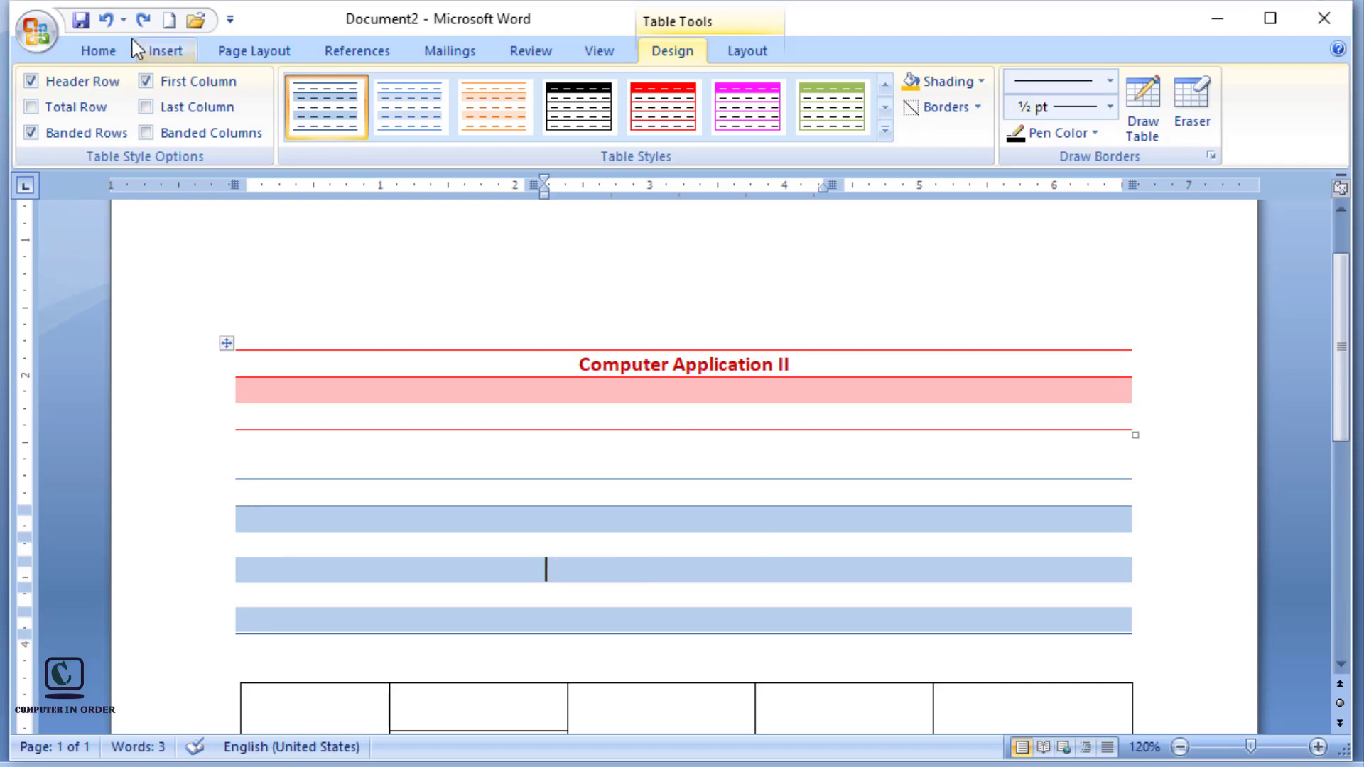
left_click(105, 22)
left_click(1217, 500)
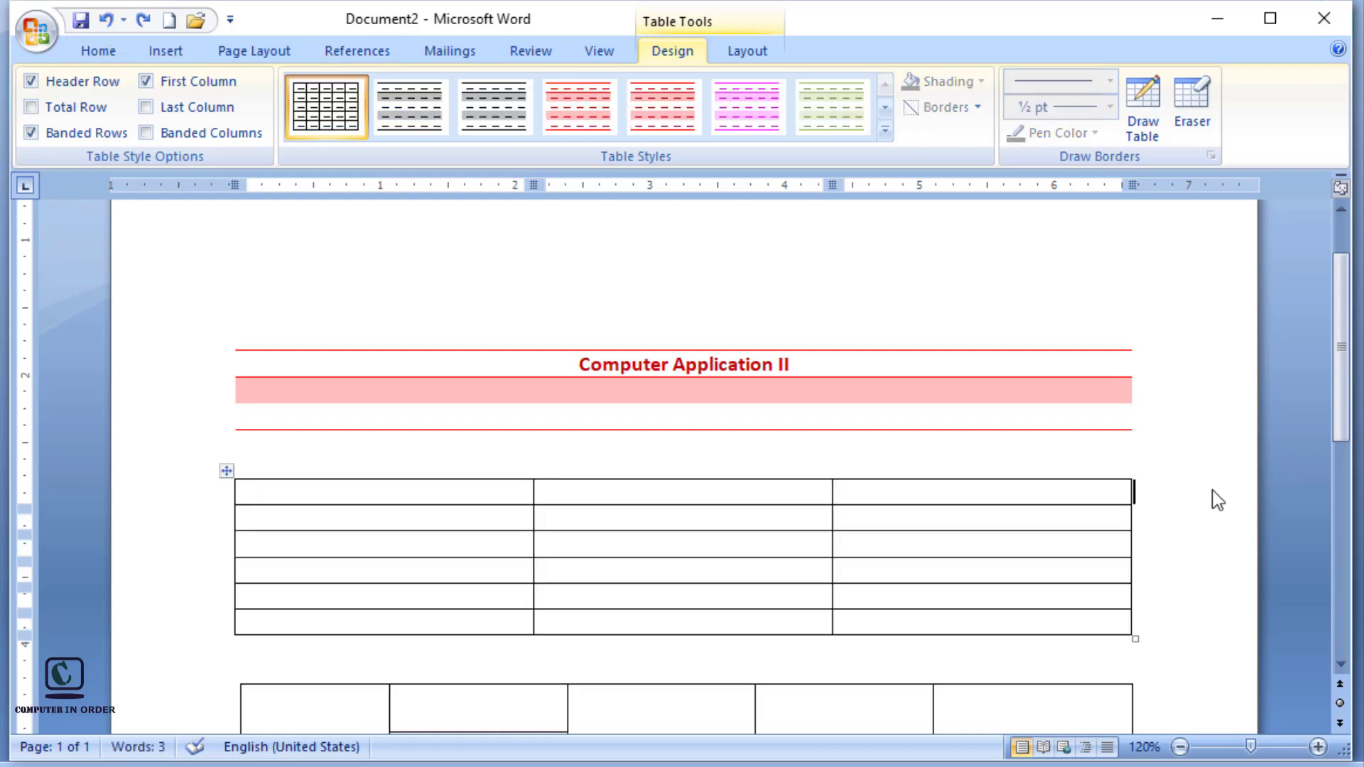
- Merge the three cells in the second table's first row and enter the heading "Student Record" in it
left_click_drag(447, 488, 895, 491)
left_click(747, 50)
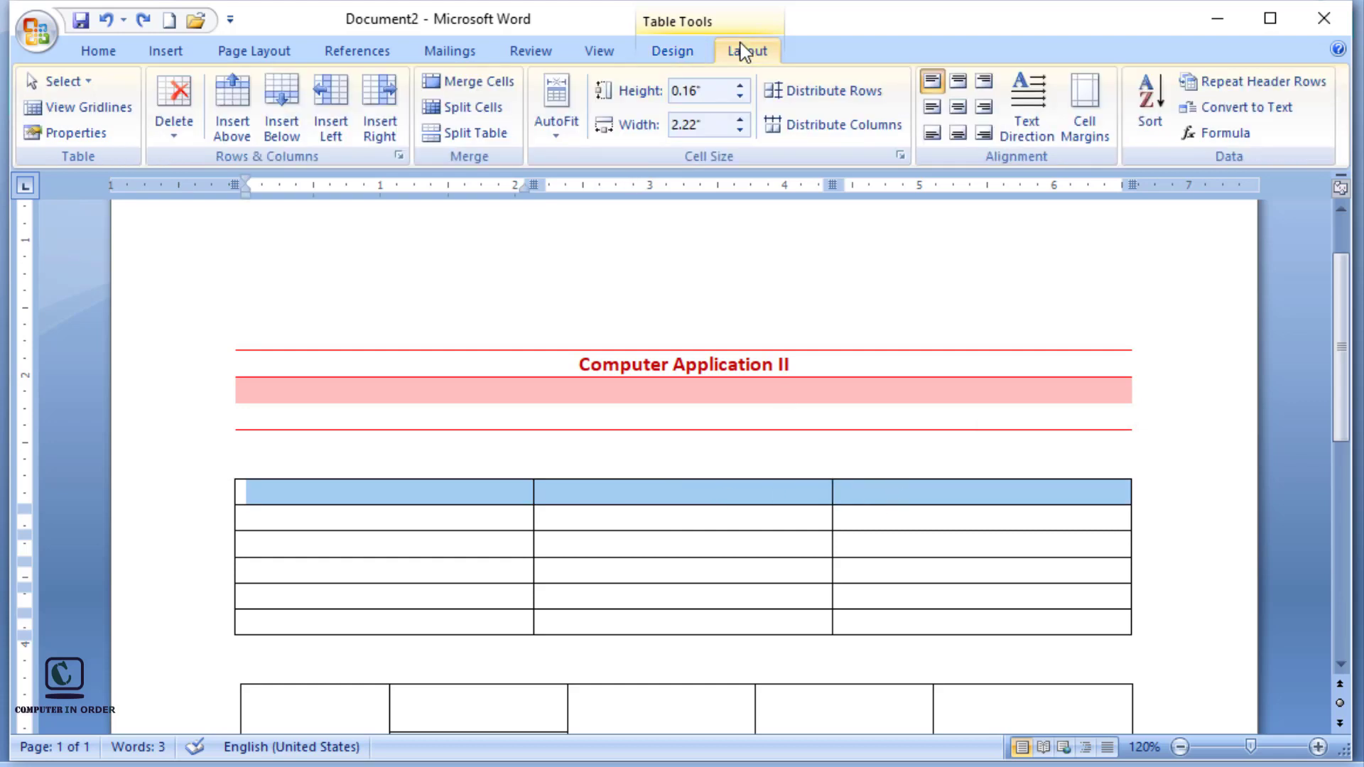
left_click(464, 81)
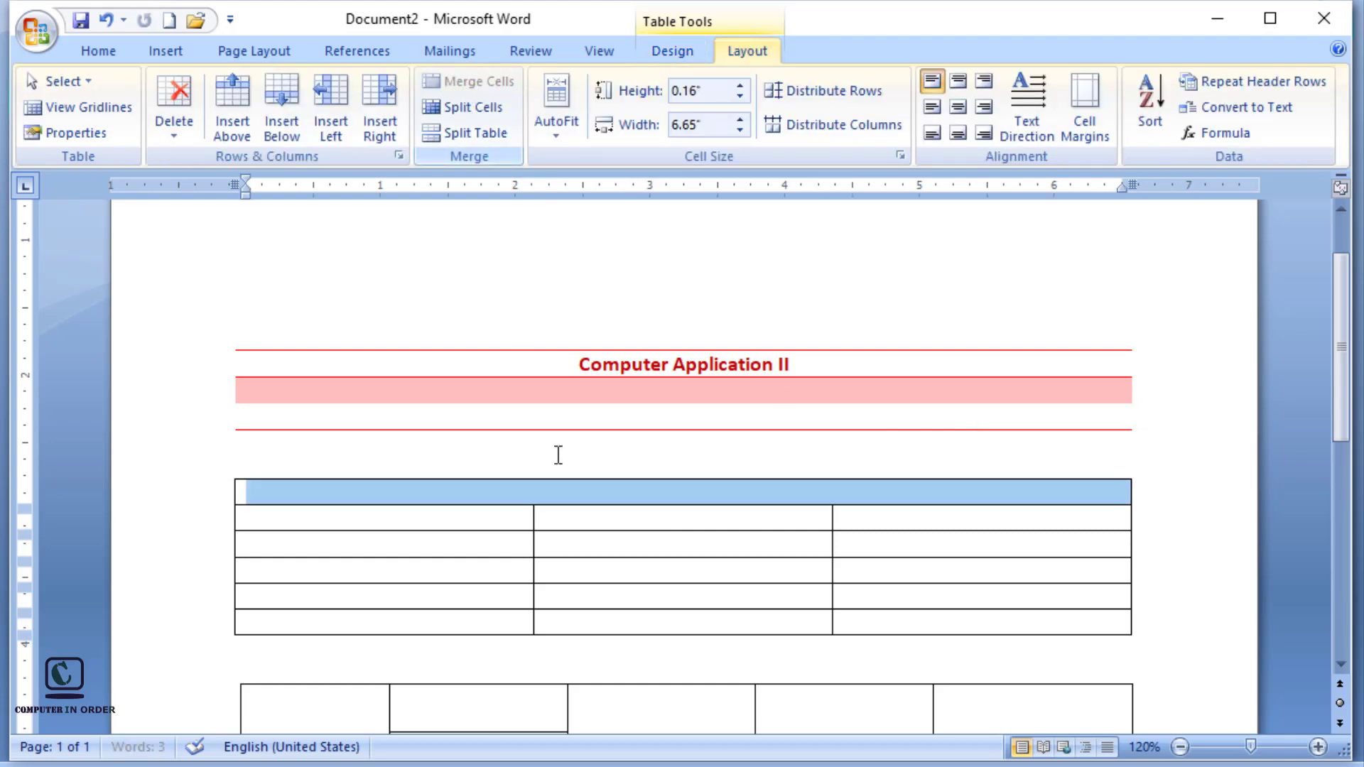
left_click(559, 493)
type("S")
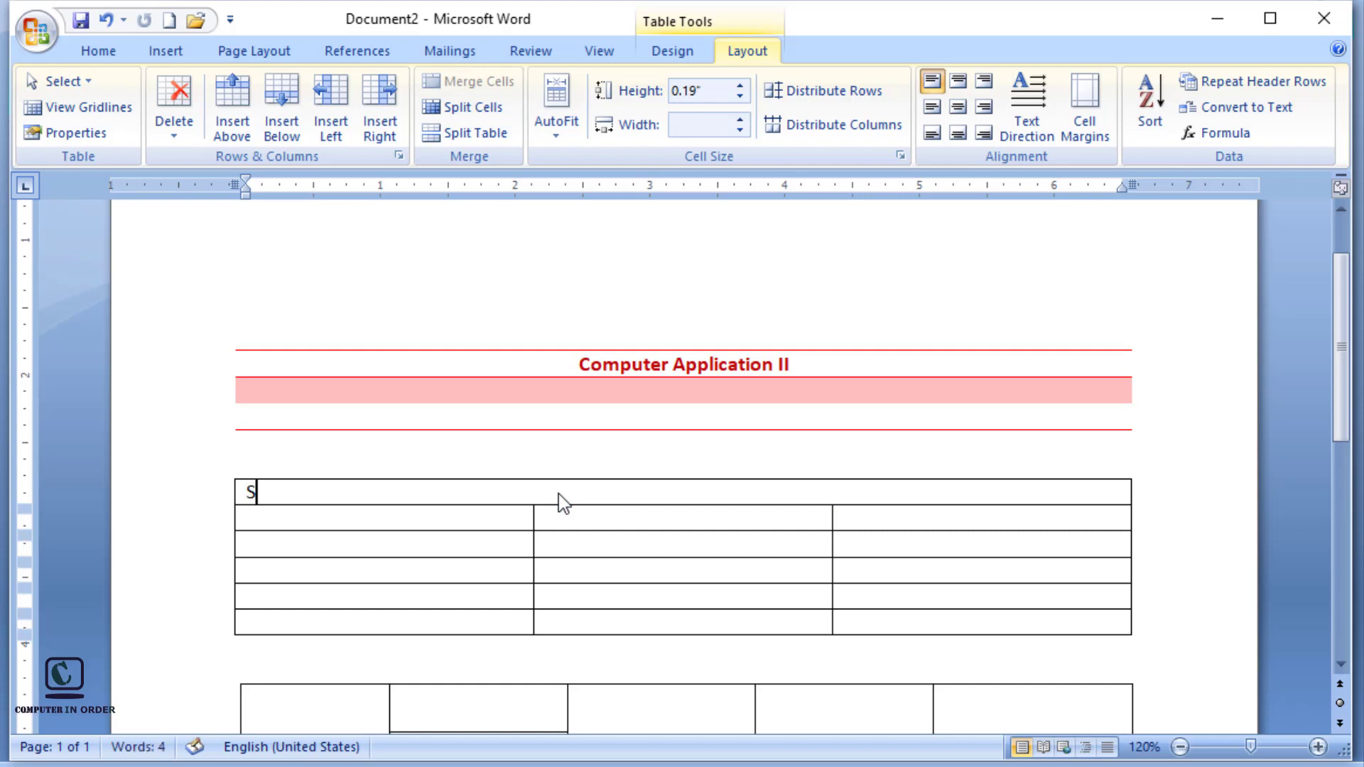
type("tudent Rec")
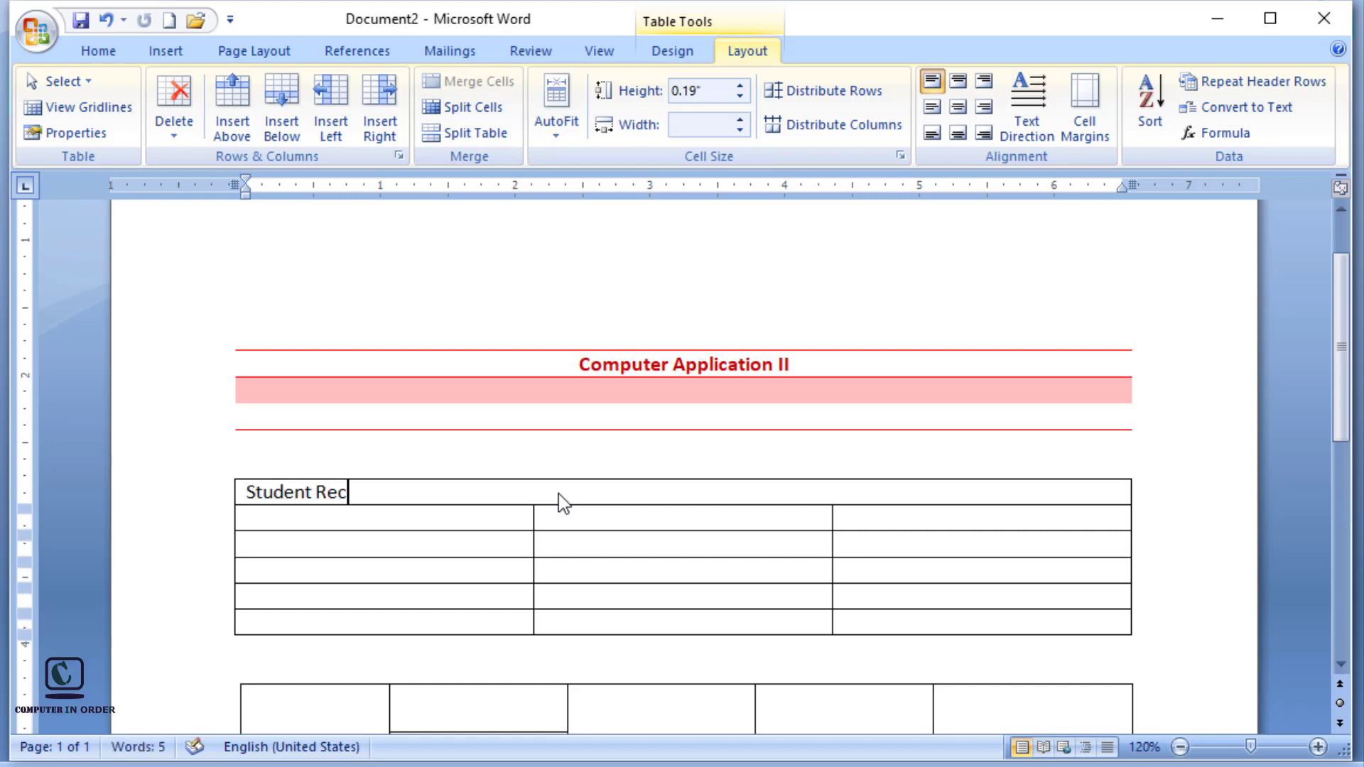
type("ord")
- Enter the column headings "Roll No", "Name" and "Obtain Marks" in the second row of the Student Record table
left_click(430, 515)
type("Roll")
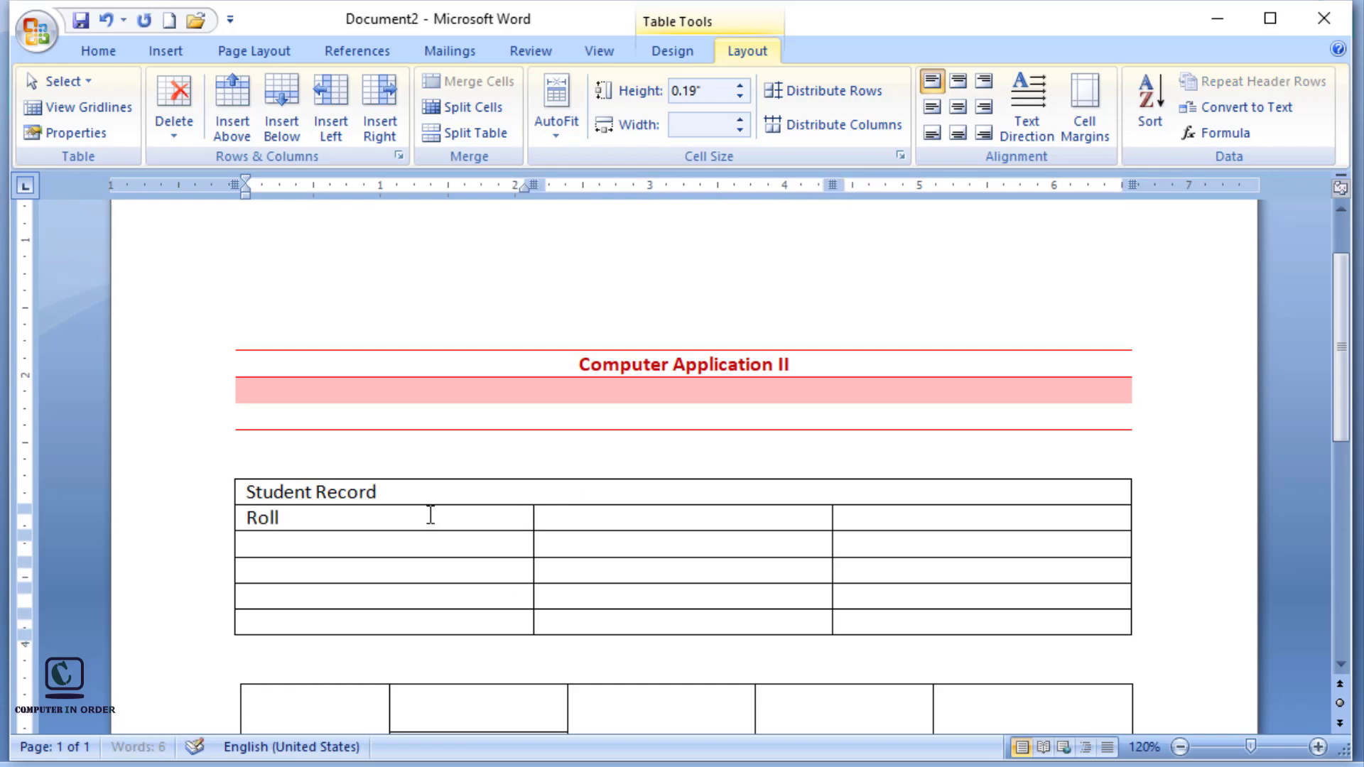
type(" No")
left_click(732, 516)
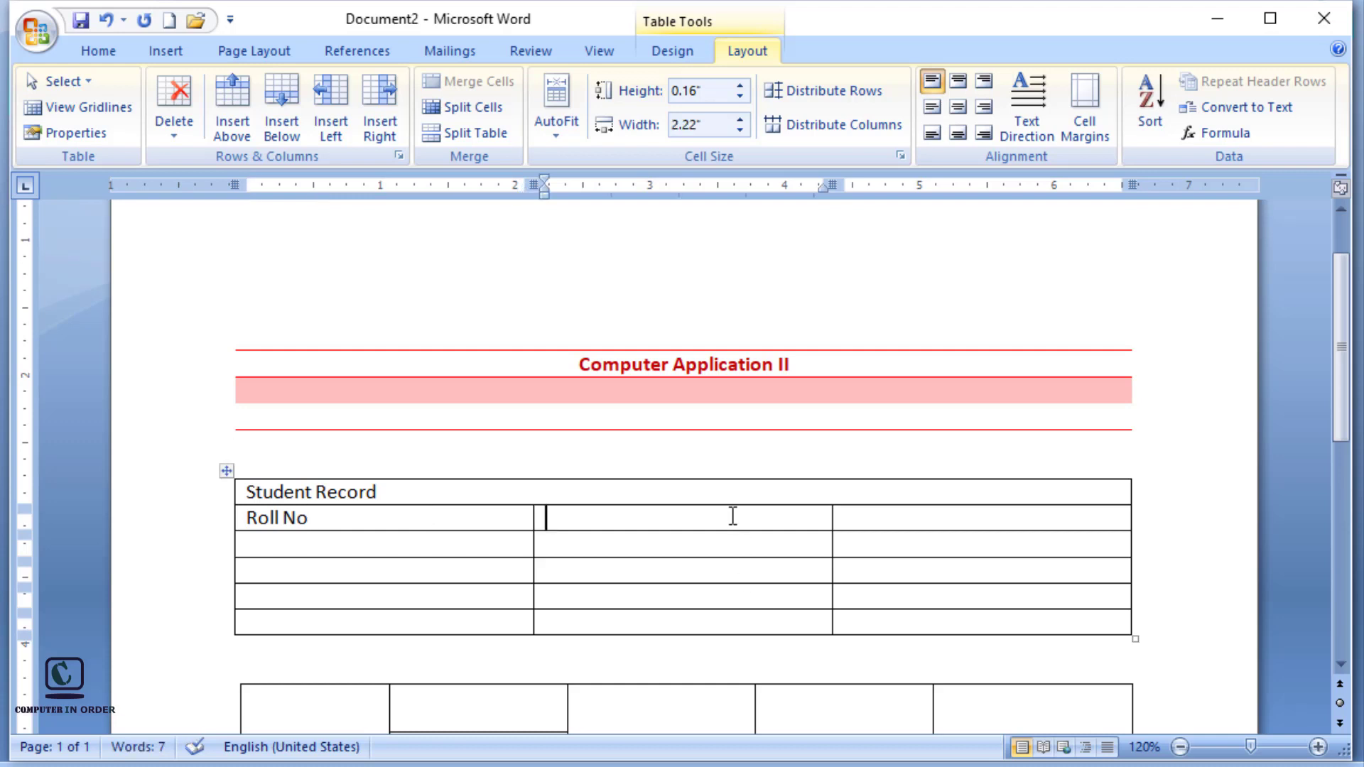
type("Name")
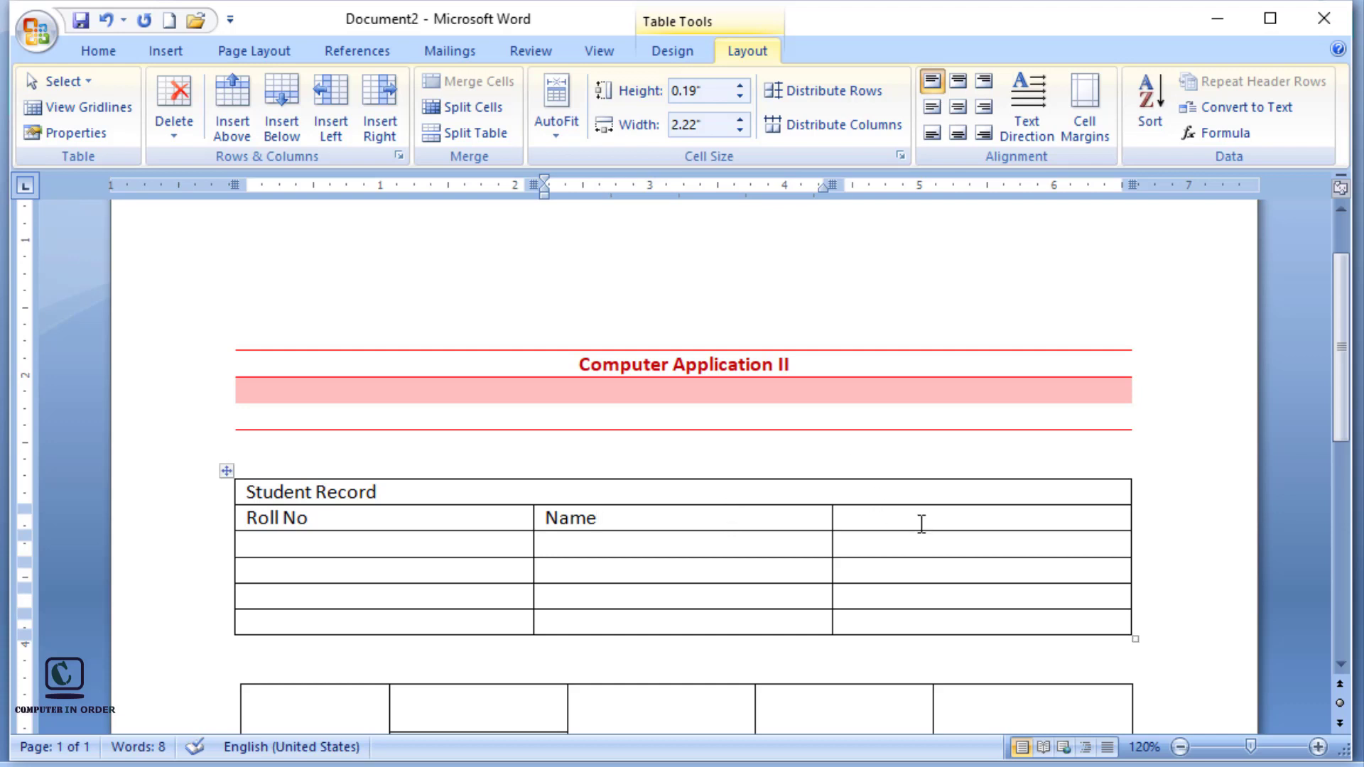
left_click(922, 523)
type("Obt")
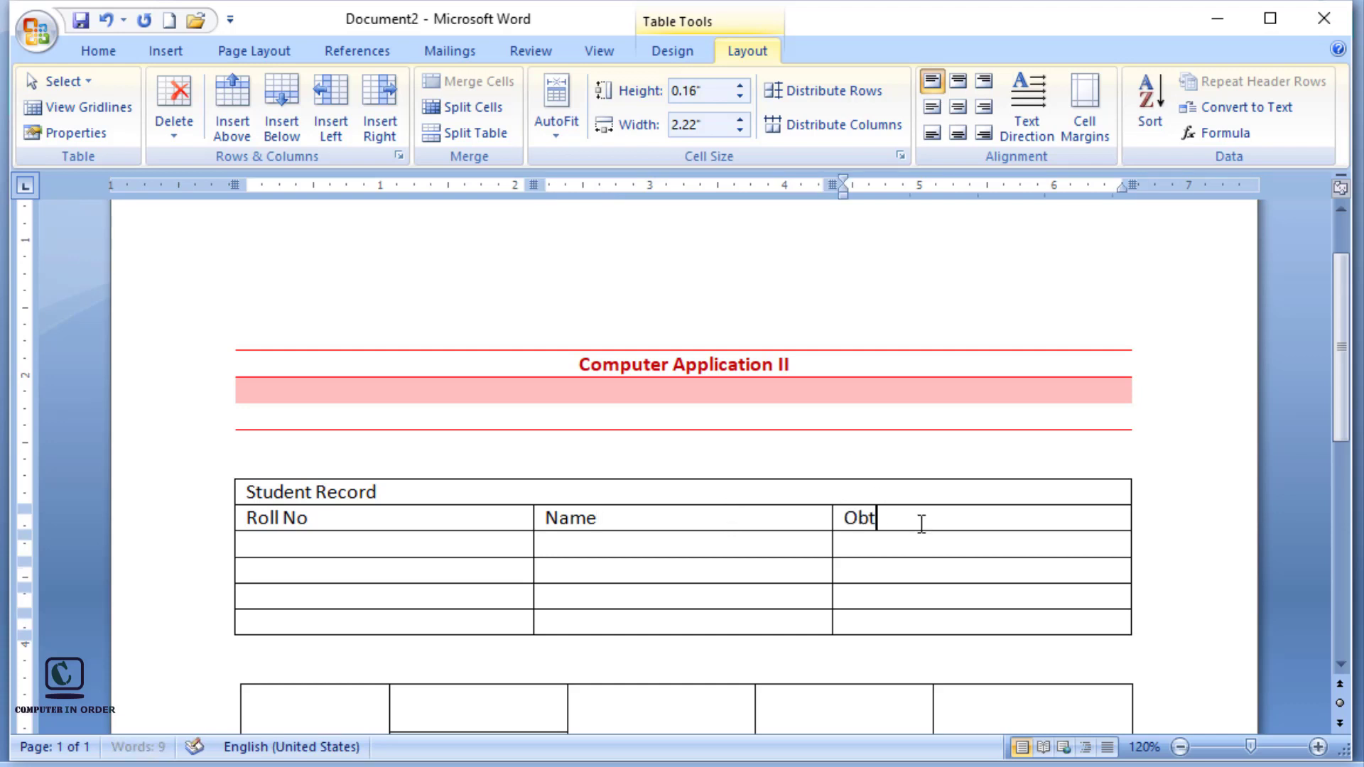
type("ain Mar")
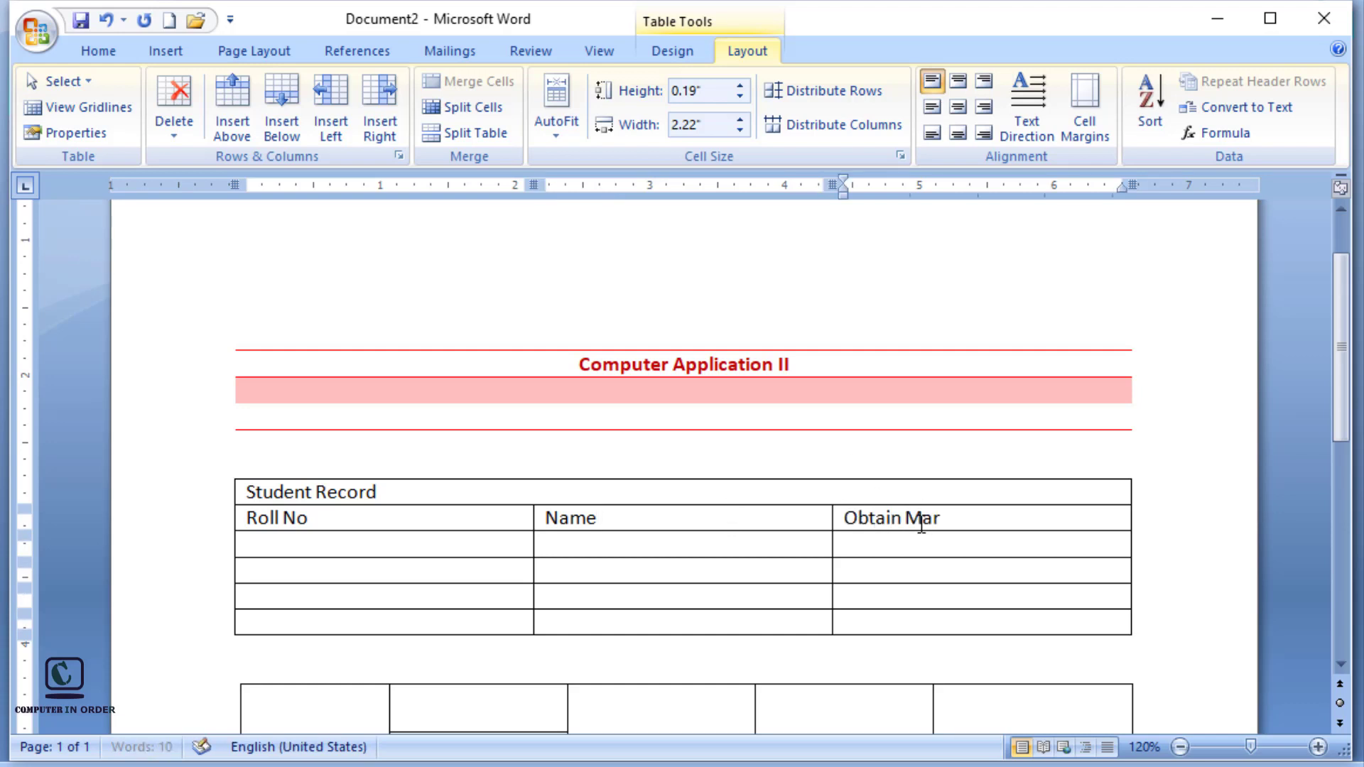
type("ks")
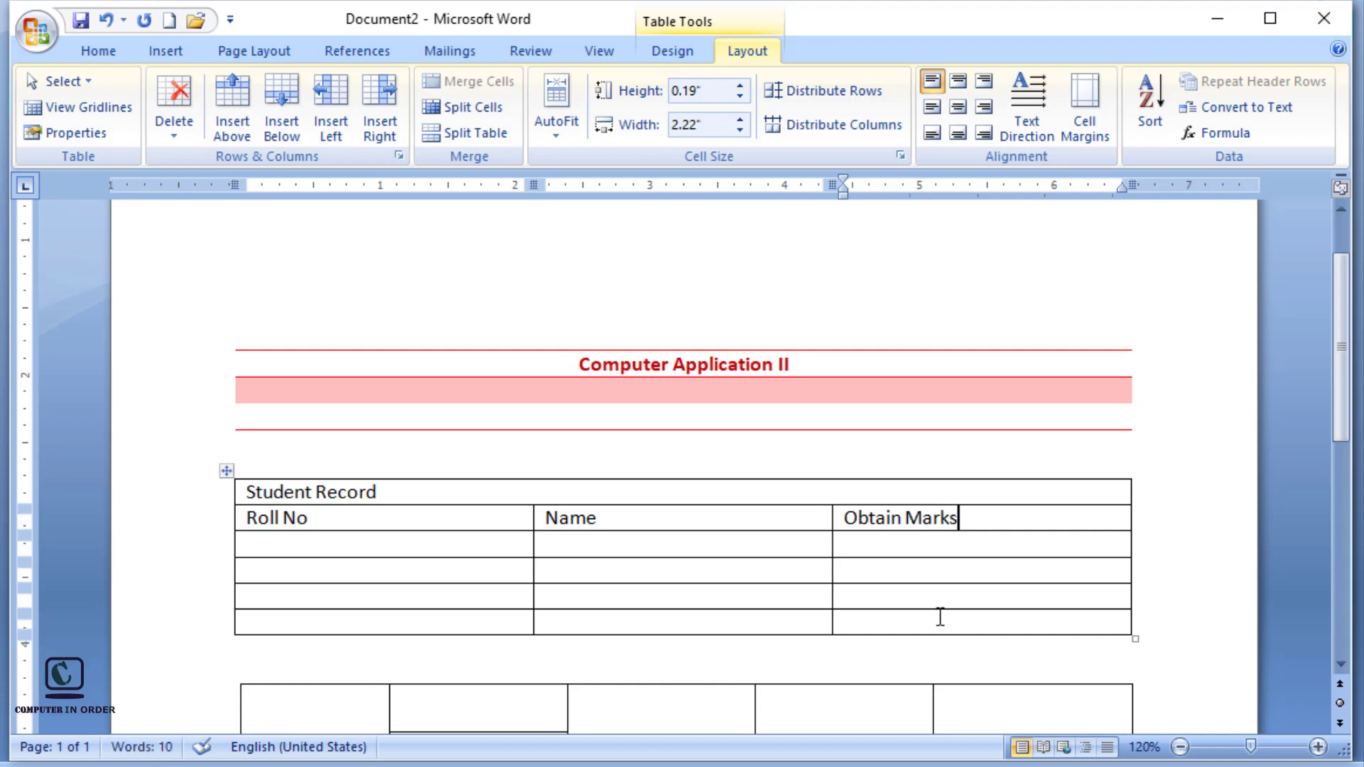
- Fill the Roll No column with 101, 103 and 105 in the three rows below its heading
left_click(449, 547)
type("101")
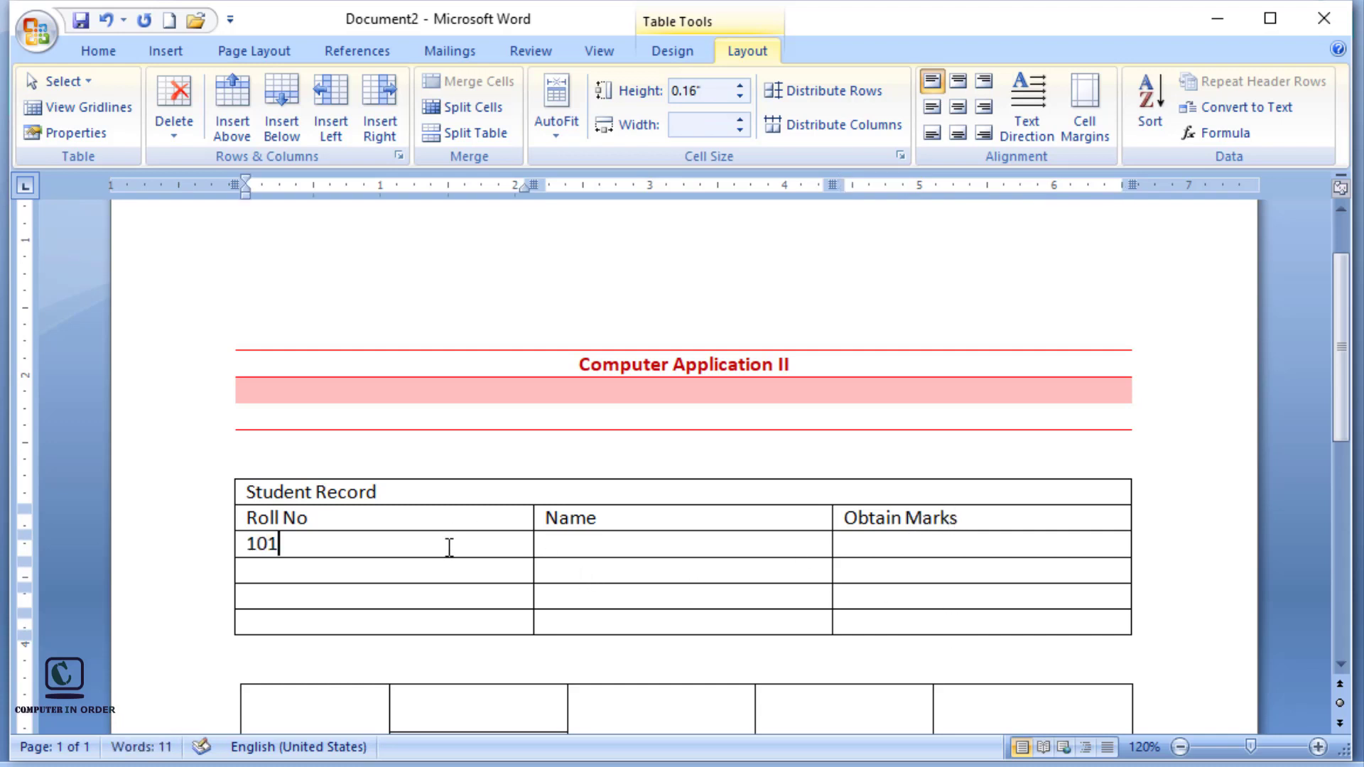
key("Down")
type("103")
key("Down")
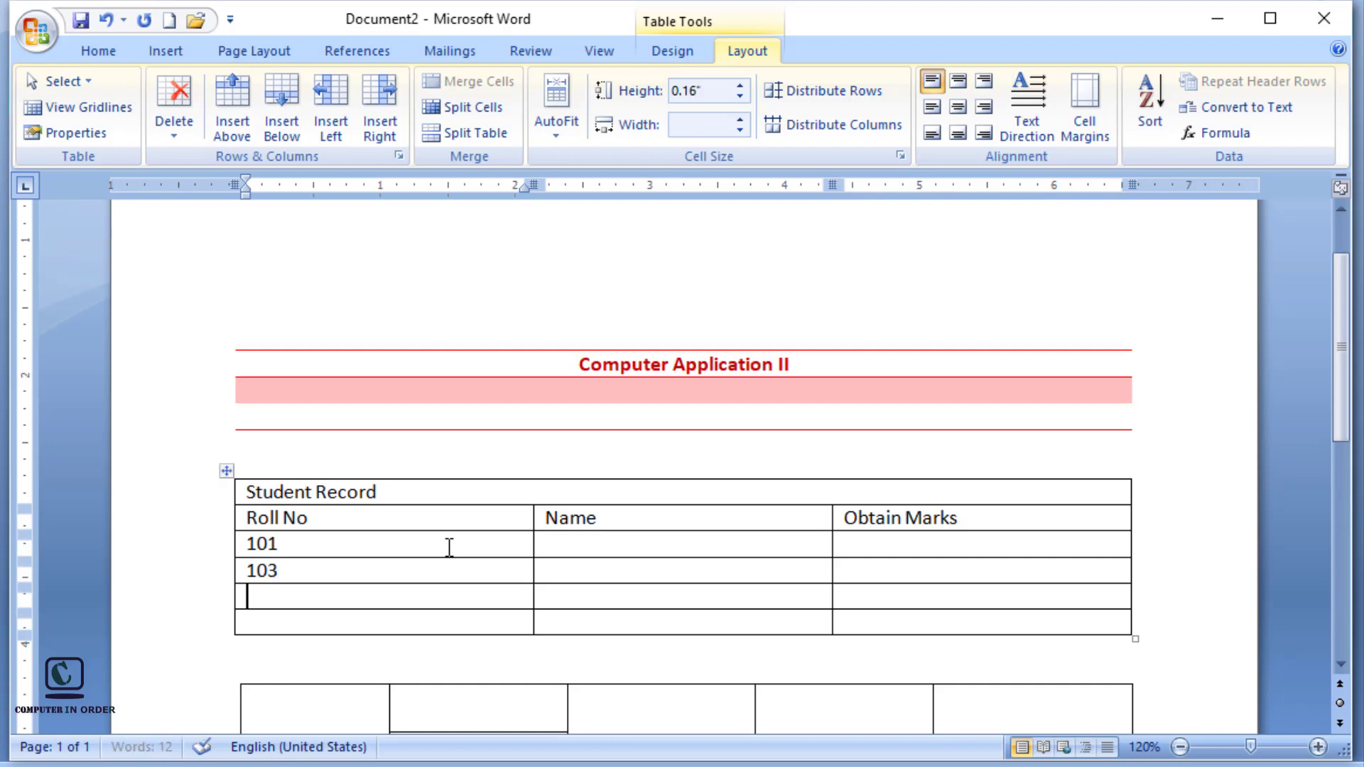
type("10")
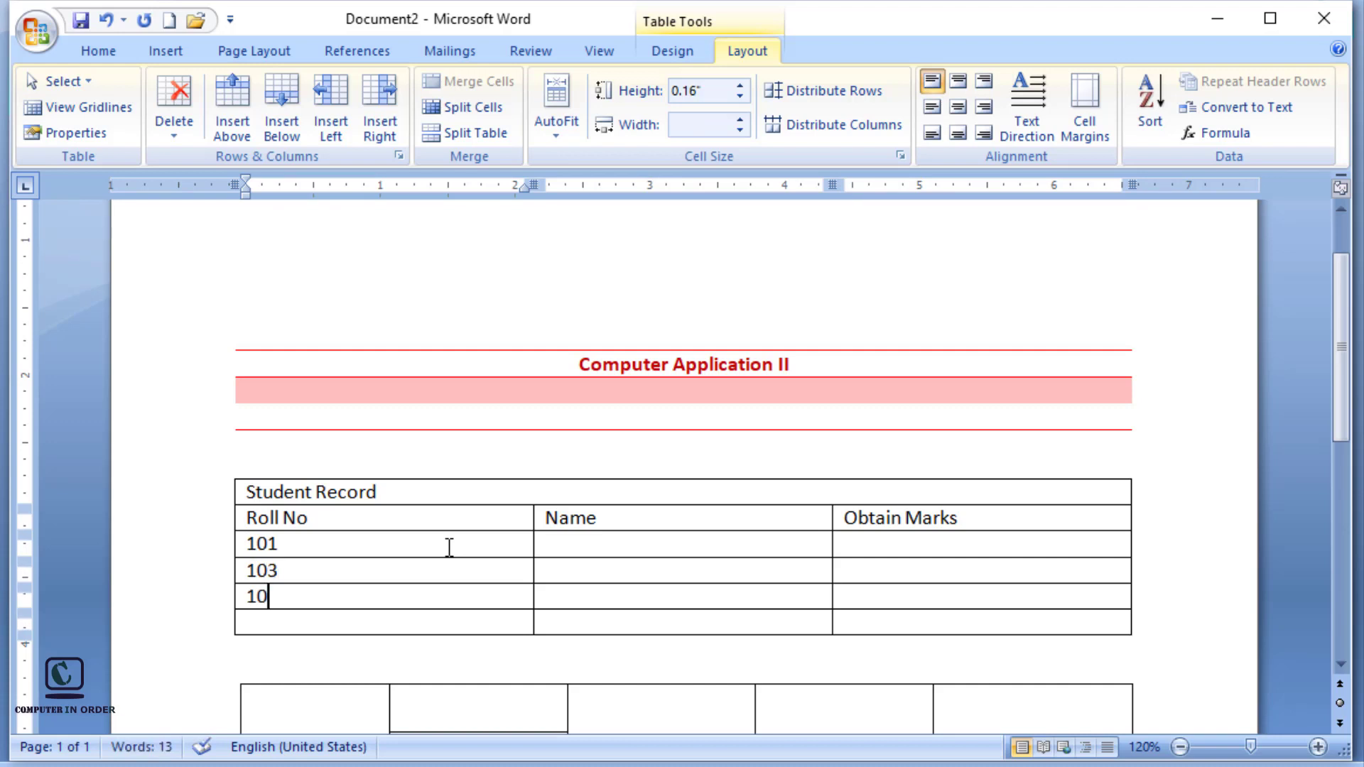
type("5")
- Enter the first student's name and the mark 89 in the row for roll number 101
left_click(586, 542)
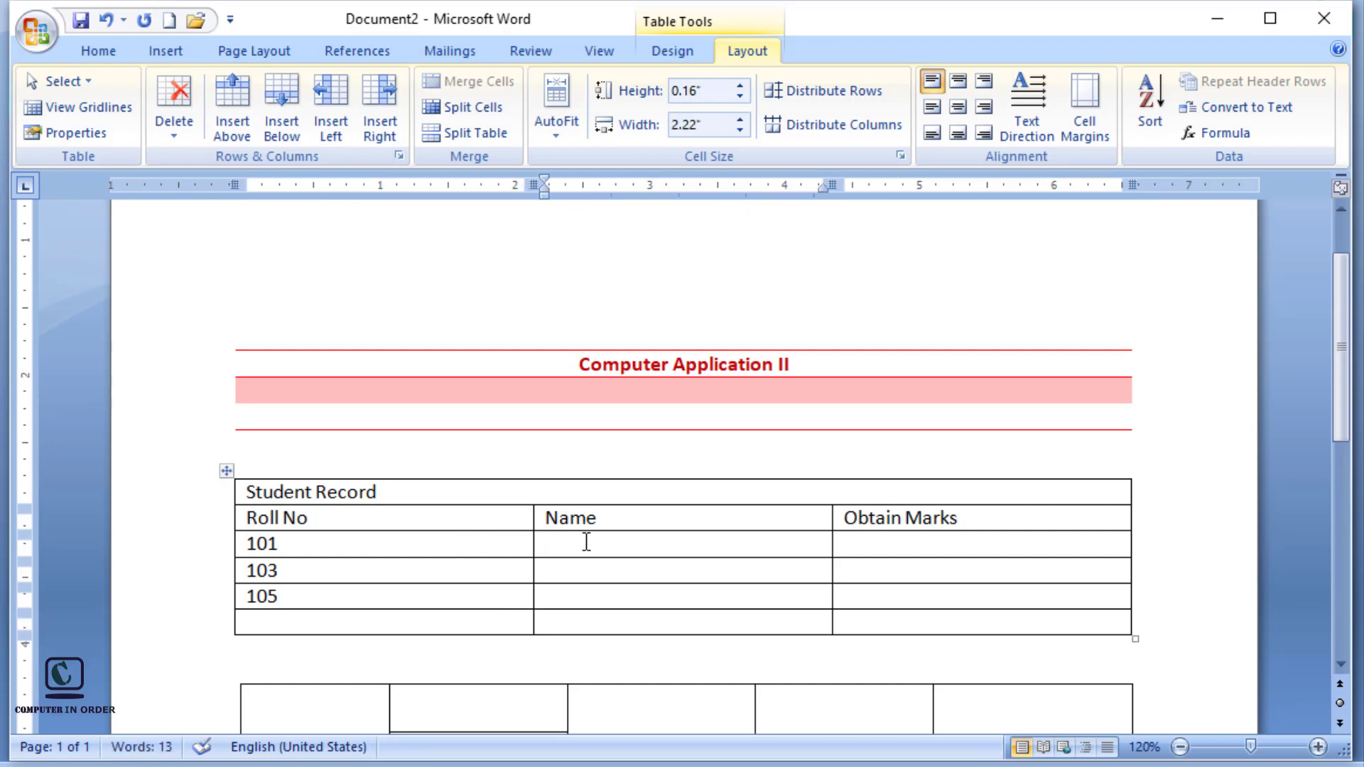
type("al")
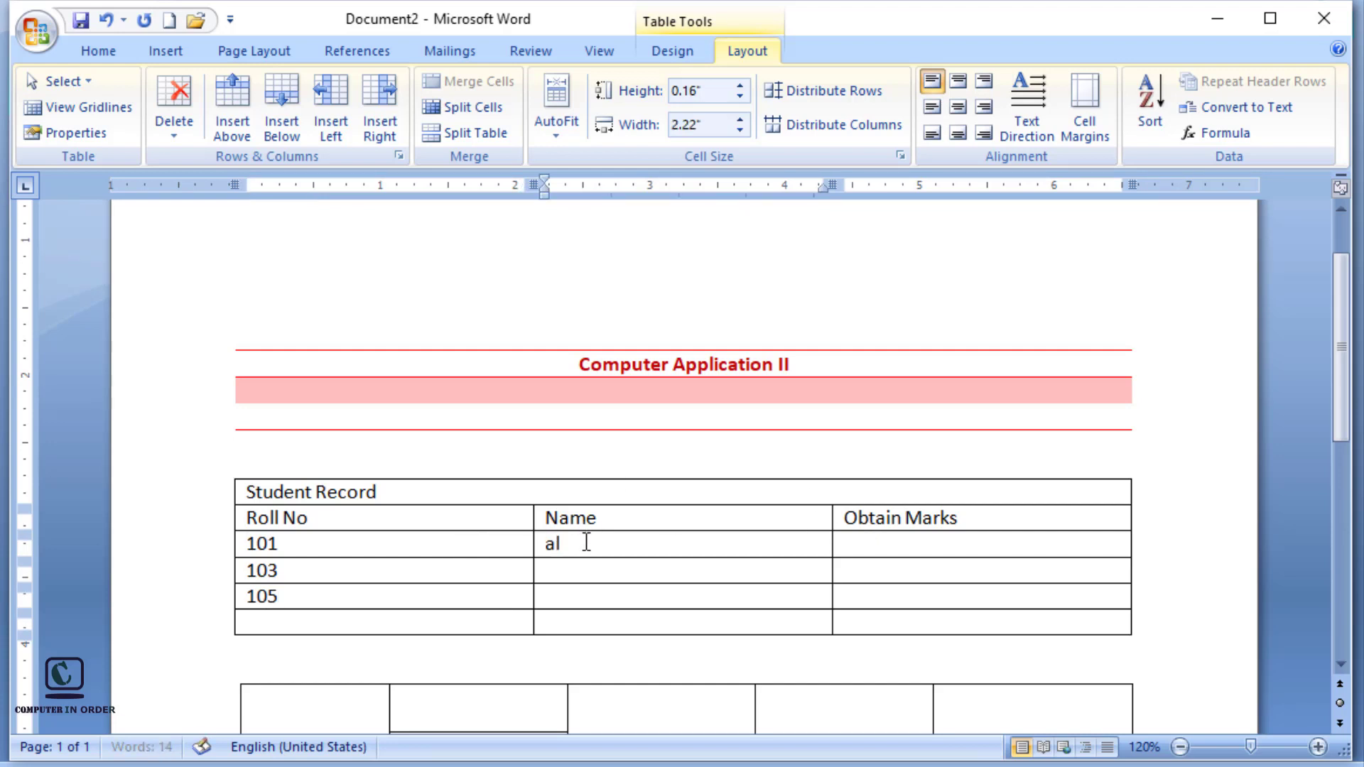
type("ishba")
left_click(912, 549)
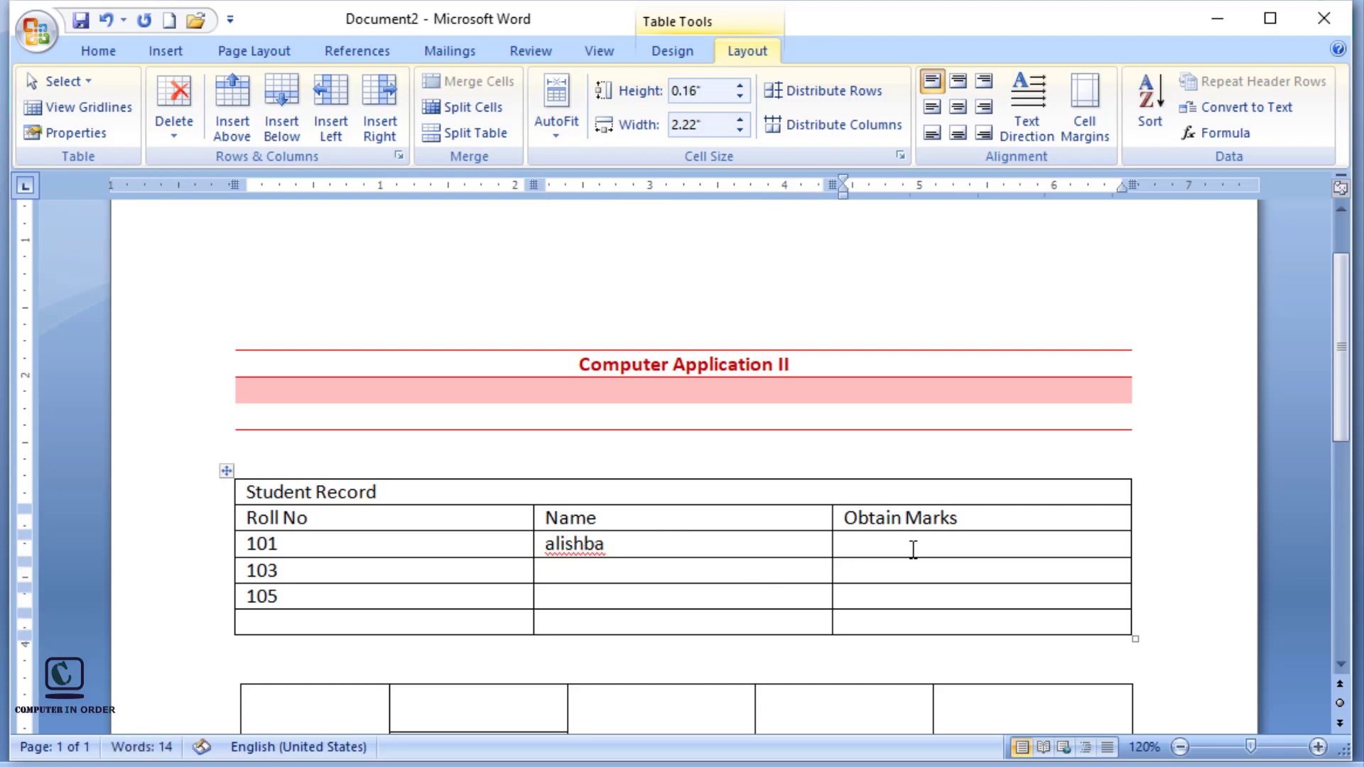
type("89")
- Enter the second student's name and the mark 70 in the row for roll number 103
left_click(655, 572)
type("sara")
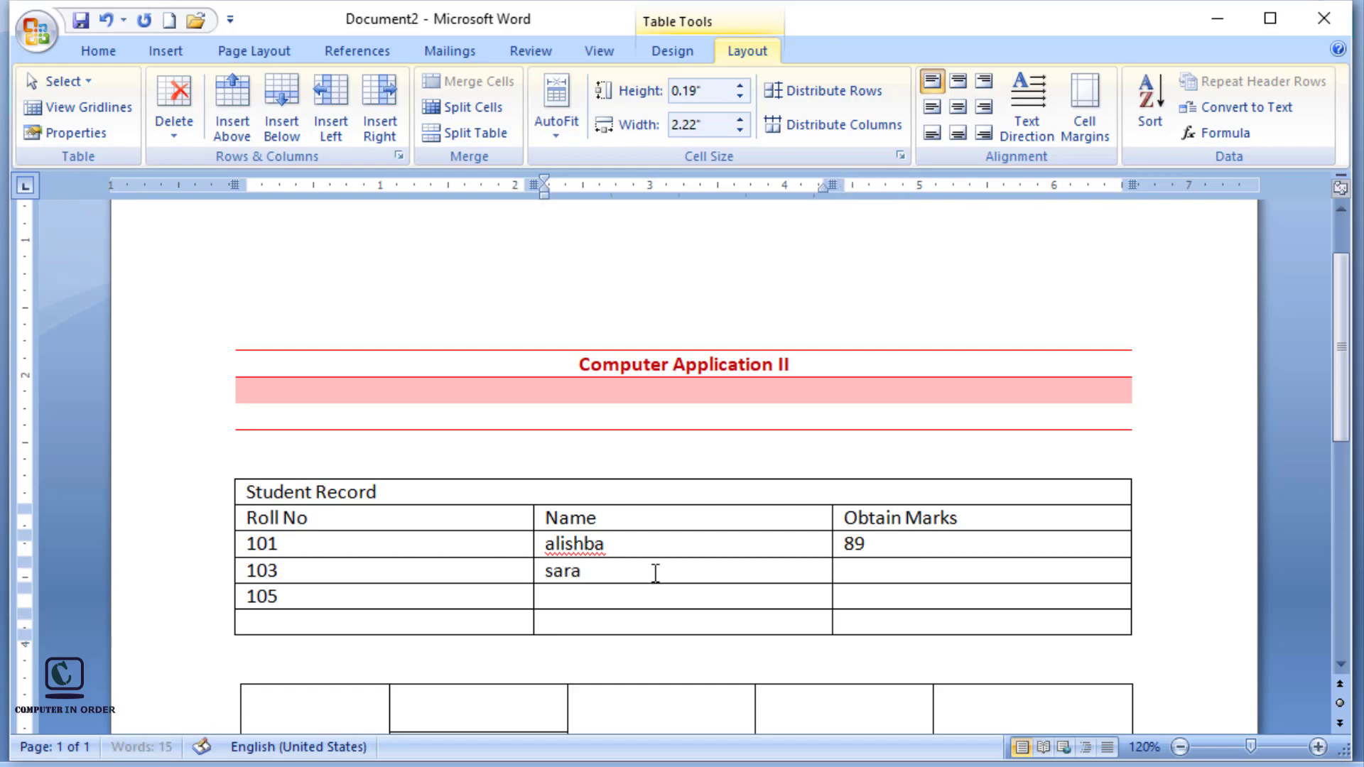
left_click(890, 569)
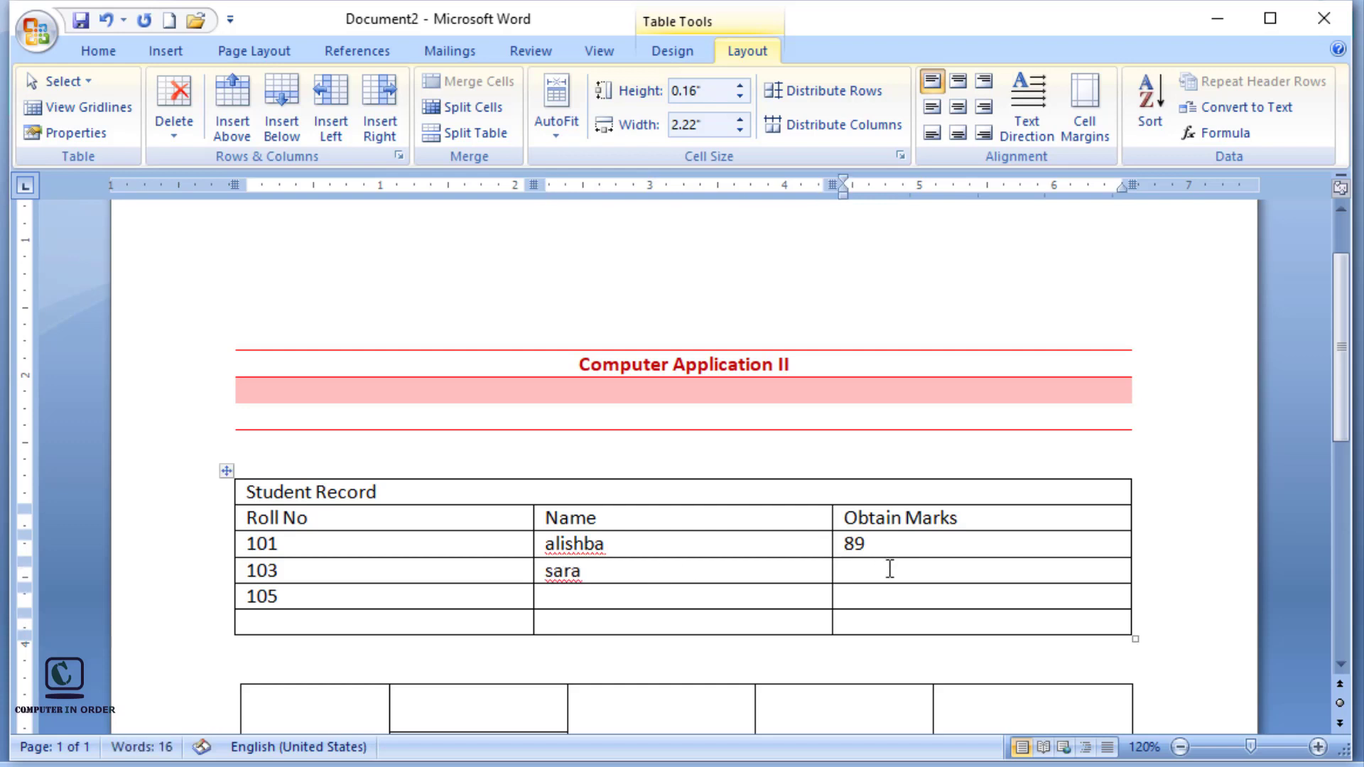
type("70")
- Enter the third student's name and the mark 57 in the row for roll number 105
left_click(672, 598)
type("zara")
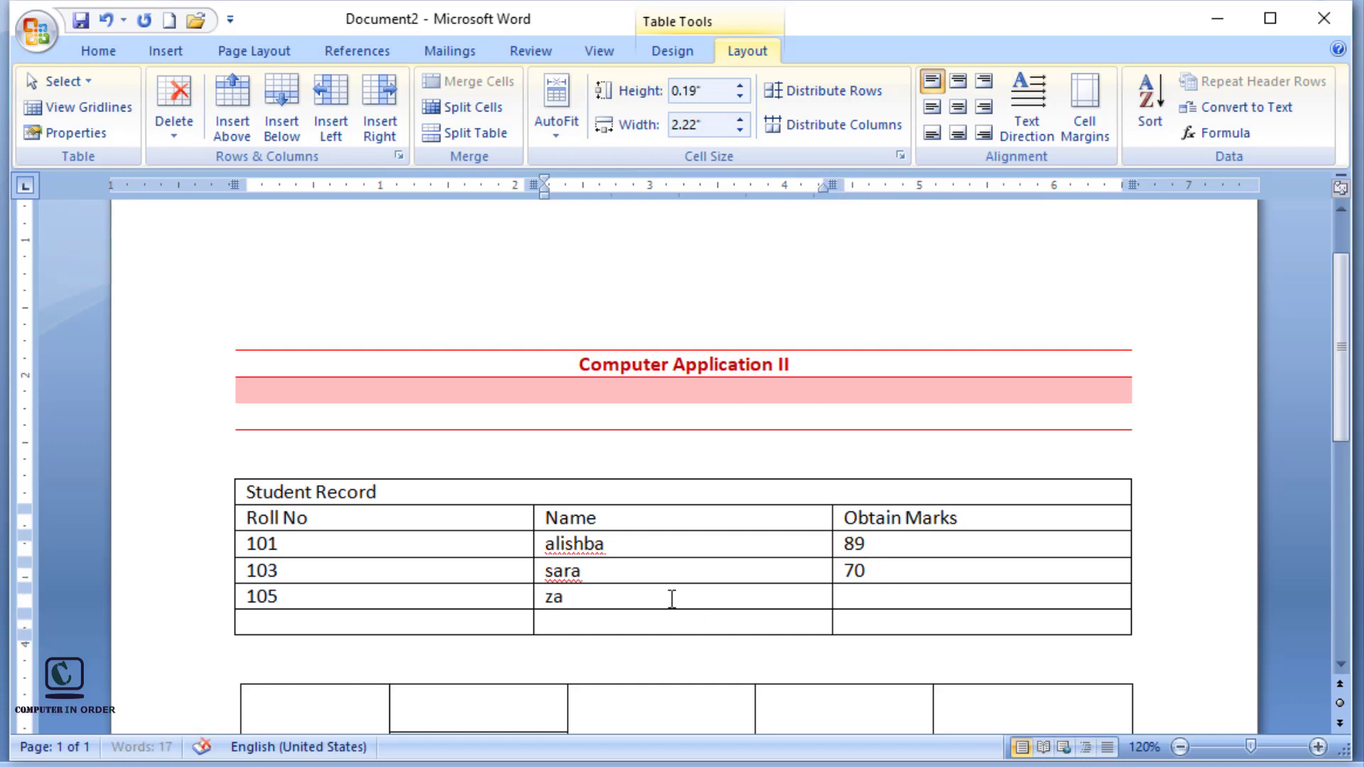
left_click(944, 598)
type("5")
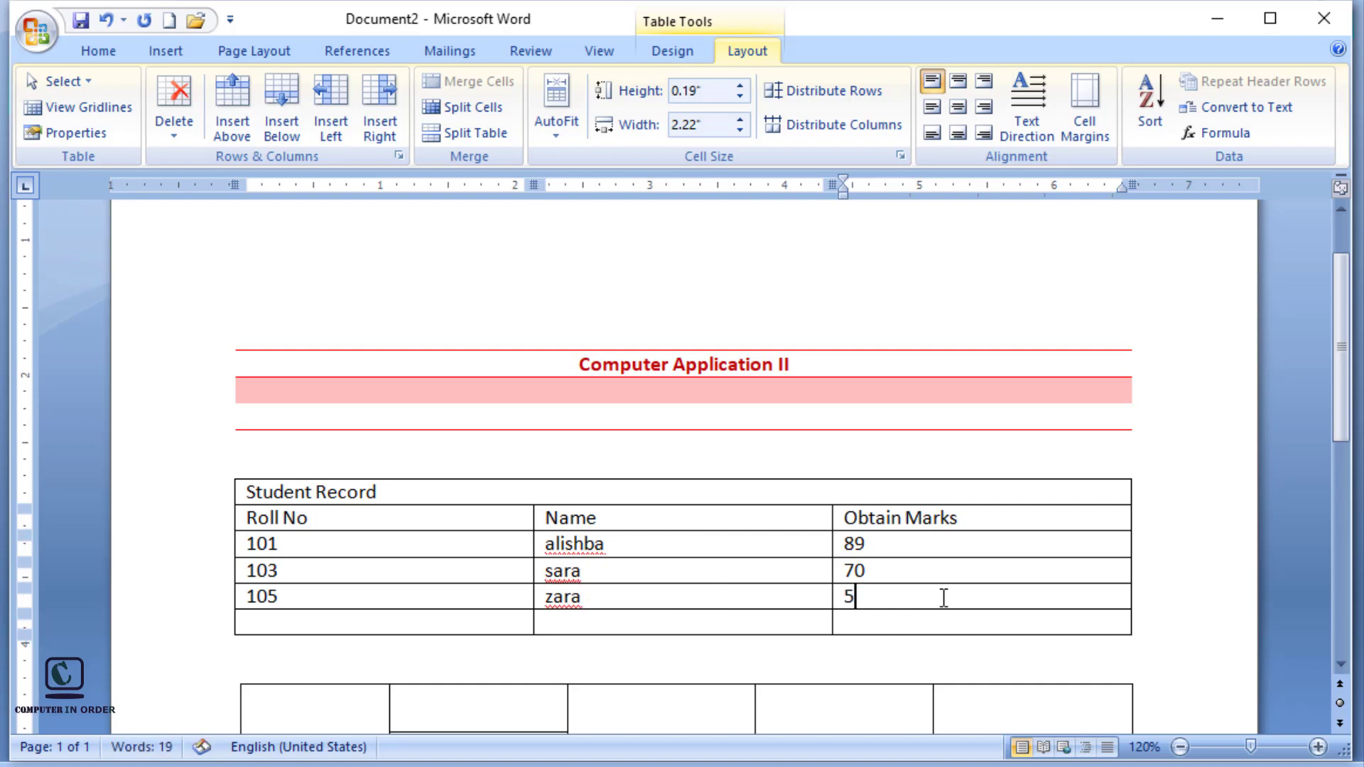
type("7")
left_click(1231, 554)
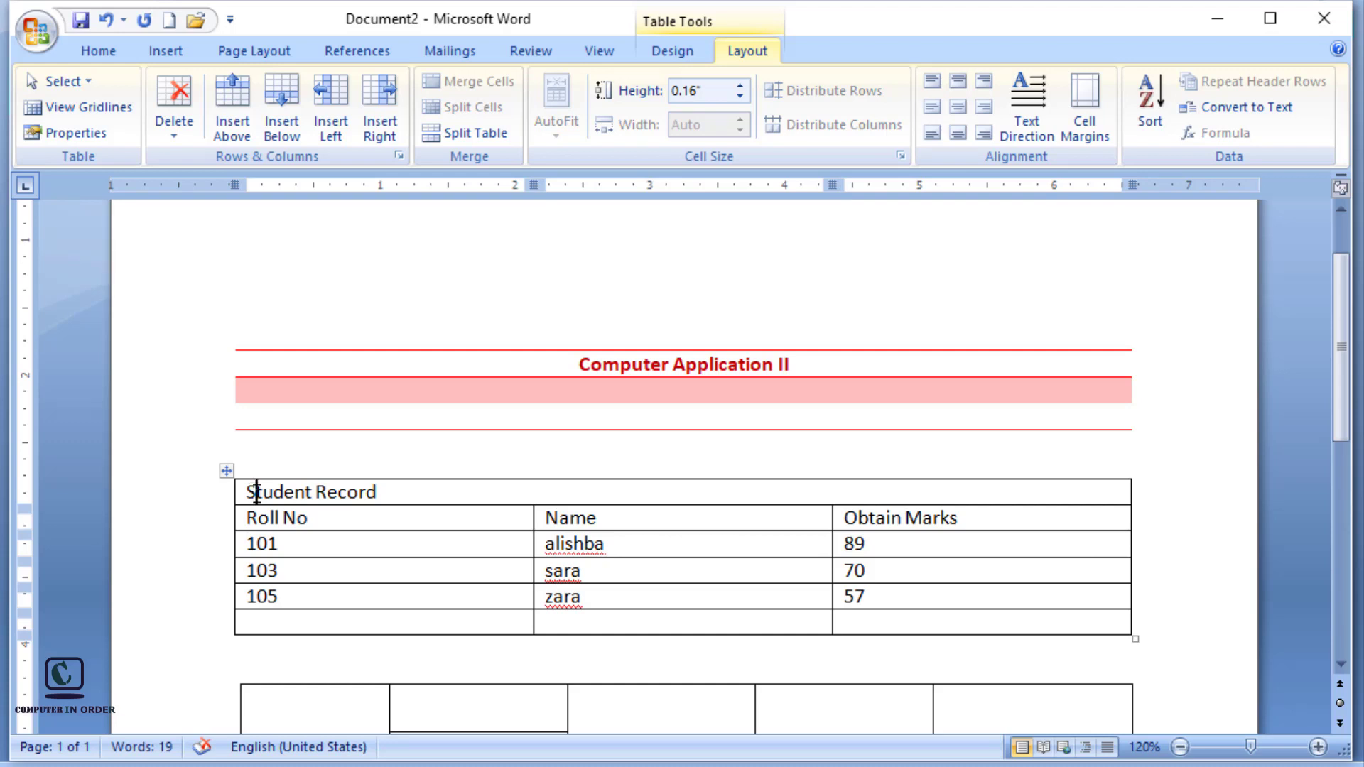
- Center the text in all cells of the Student Record table
left_click_drag(257, 491, 873, 618)
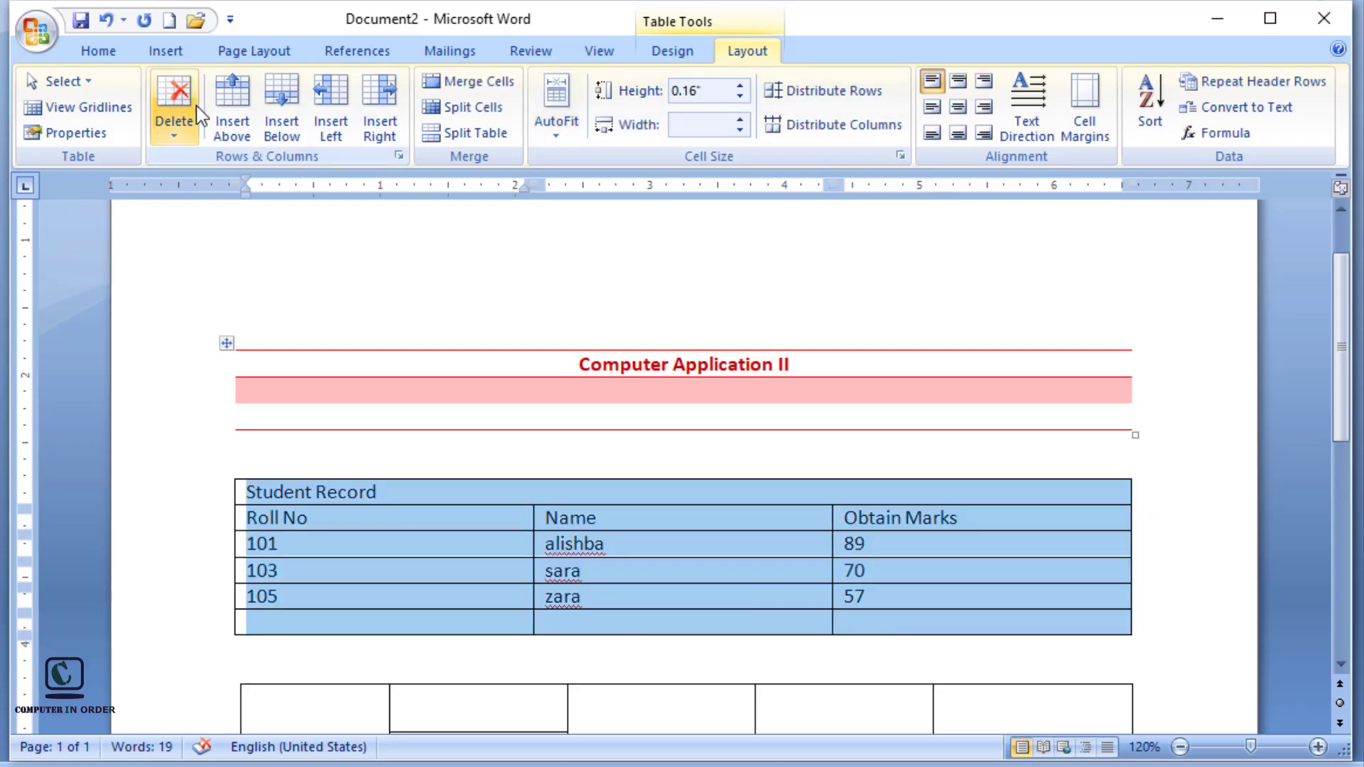
left_click(98, 54)
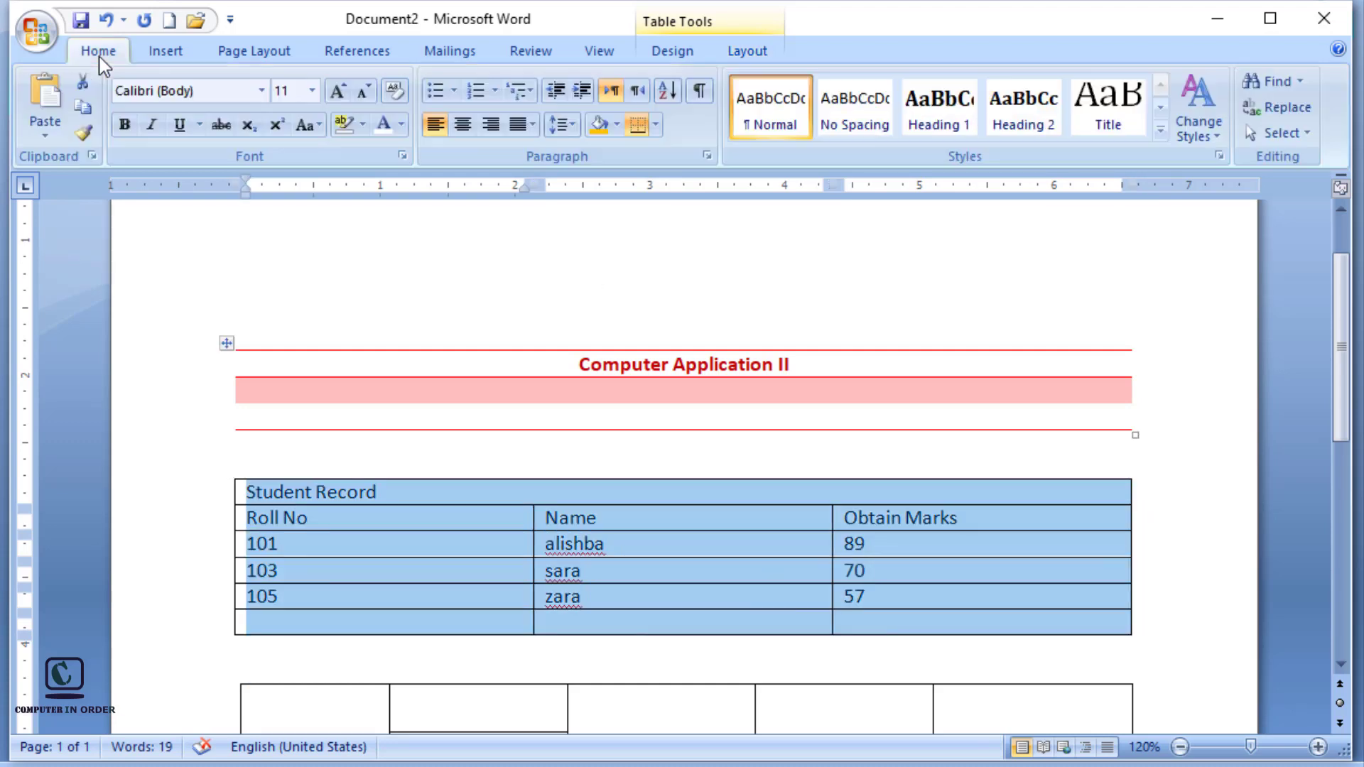
left_click(464, 128)
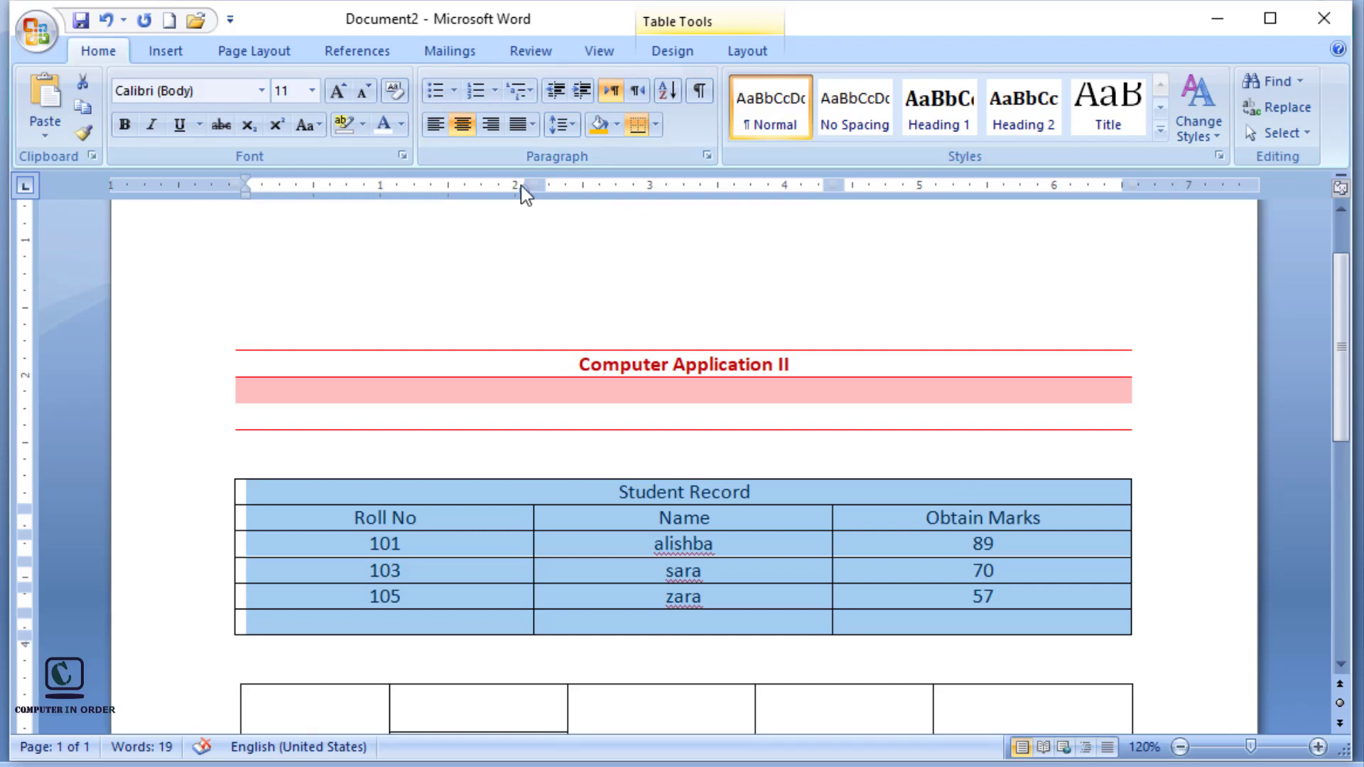
left_click(452, 265)
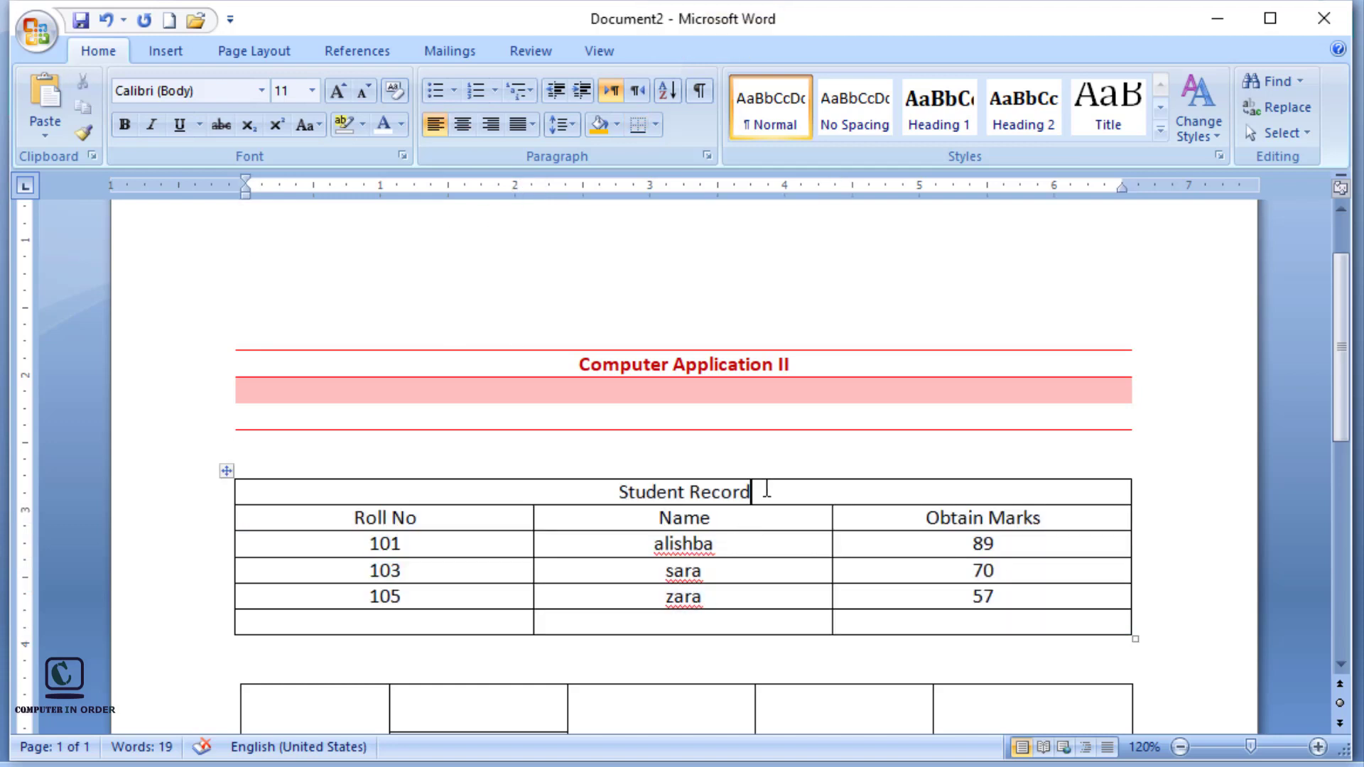
- Make the "Student Record" heading bold
left_click_drag(765, 490, 634, 482)
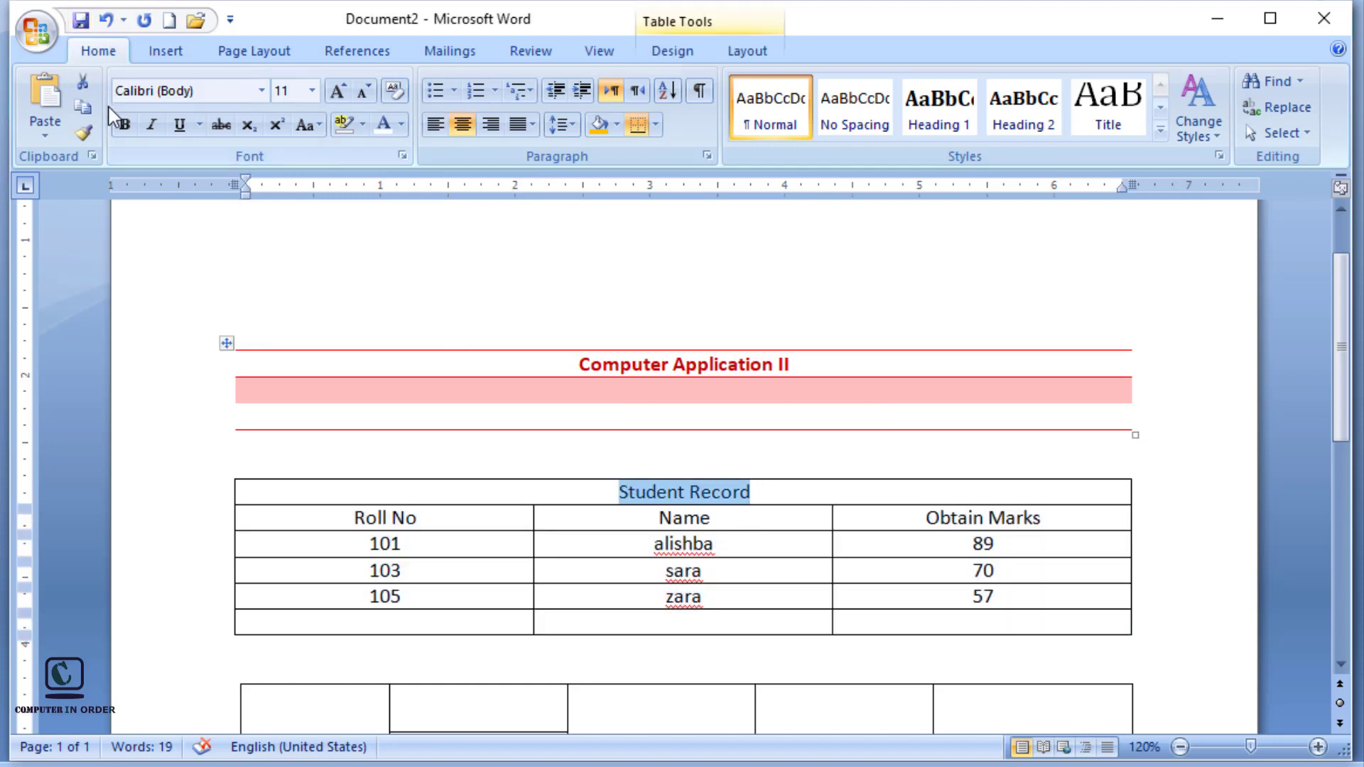
left_click(125, 125)
left_click(497, 499)
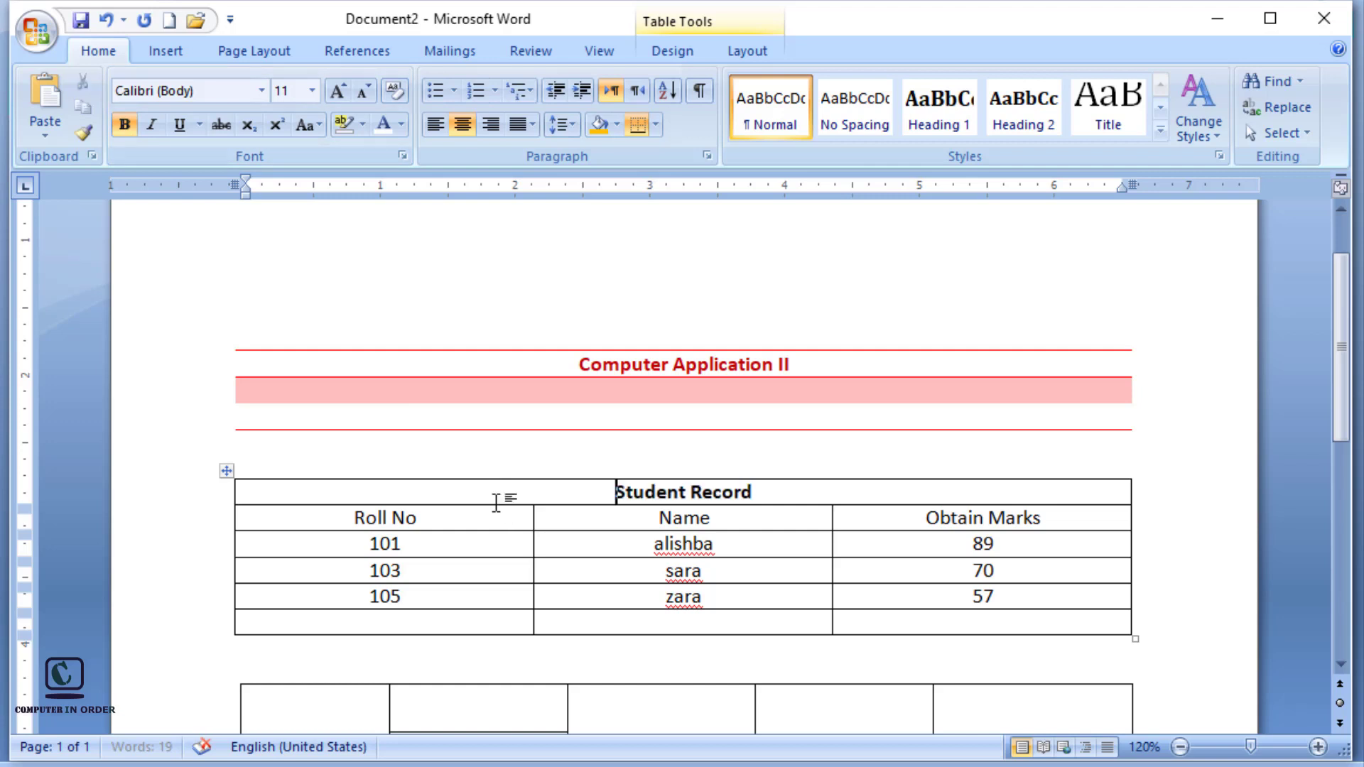
- Make the Roll No, Name and Obtain Marks column headings of the Student Record table bold
left_click_drag(353, 520, 888, 514)
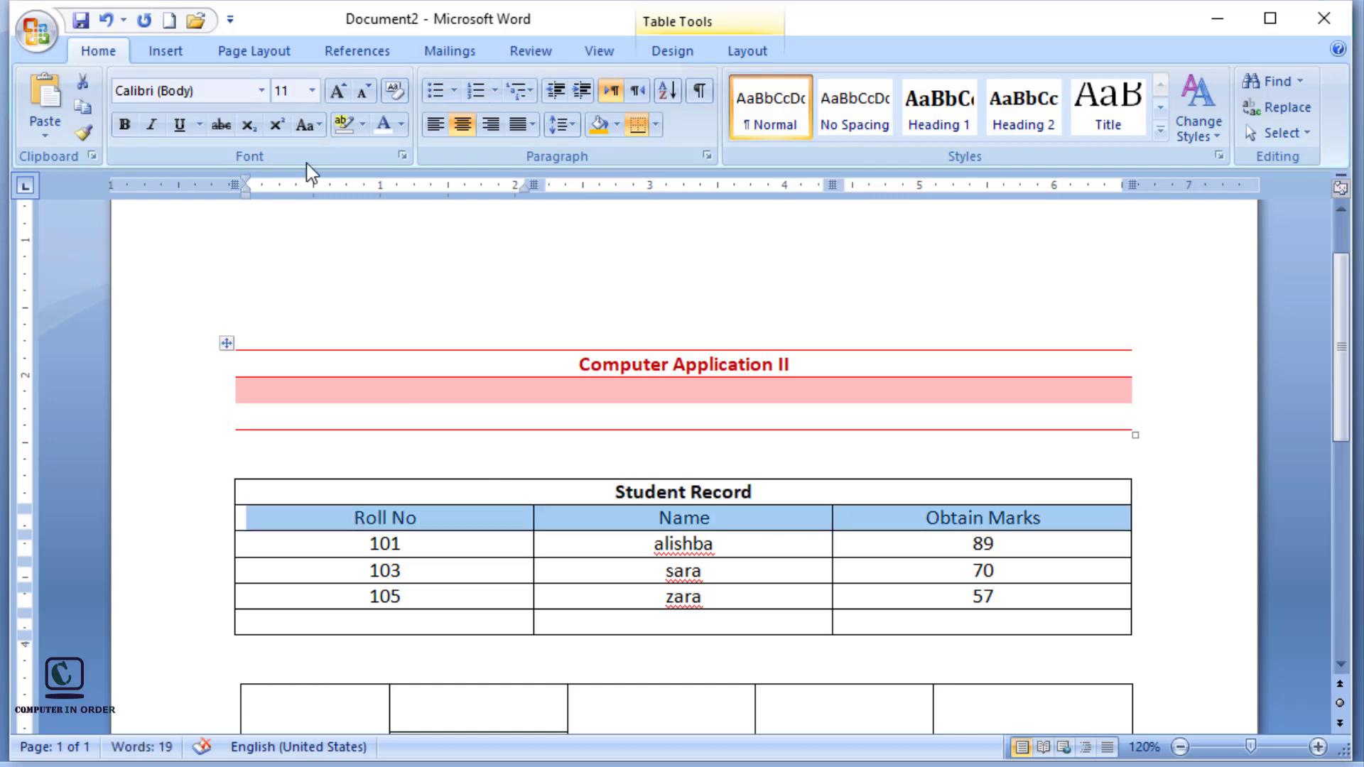
left_click(125, 125)
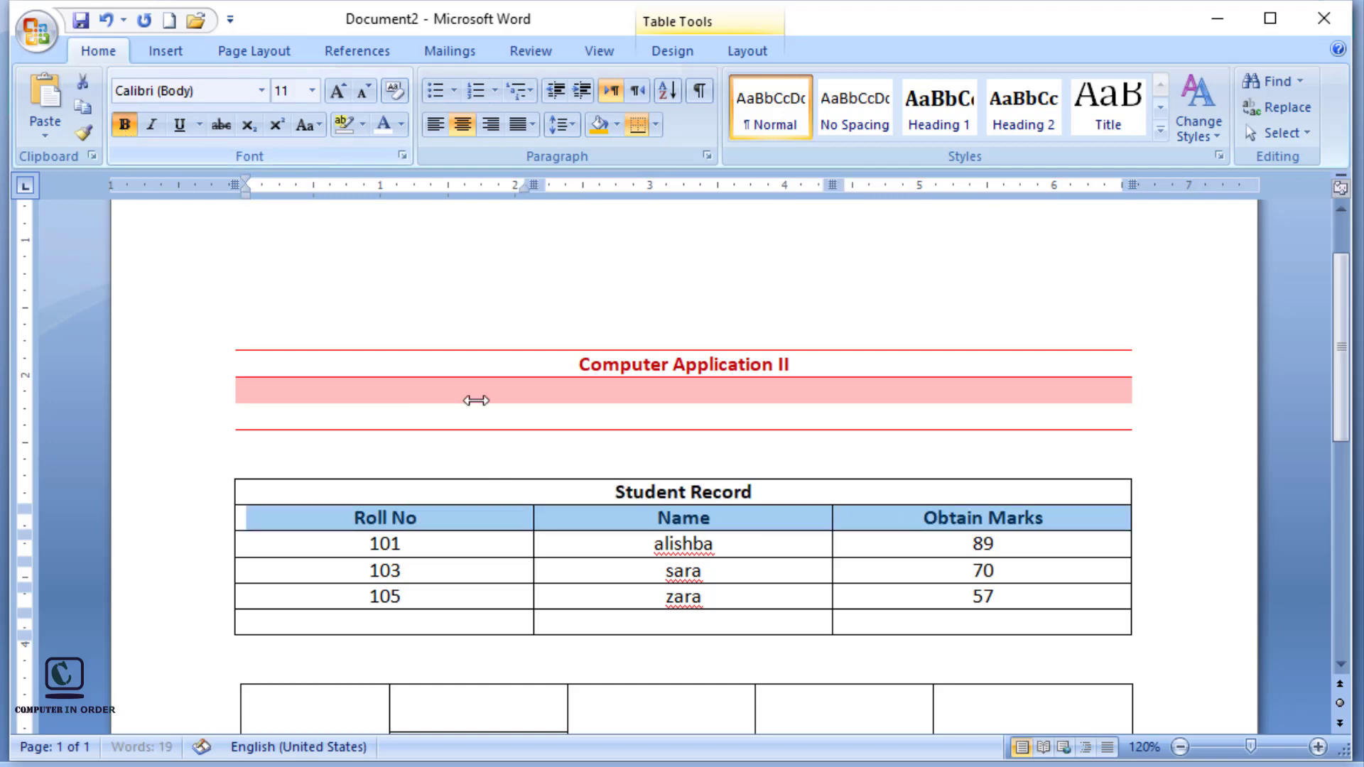
left_click(791, 622)
- Try the red and then the green built-in style with solid header row and first column on the Student Record table
left_click(226, 470)
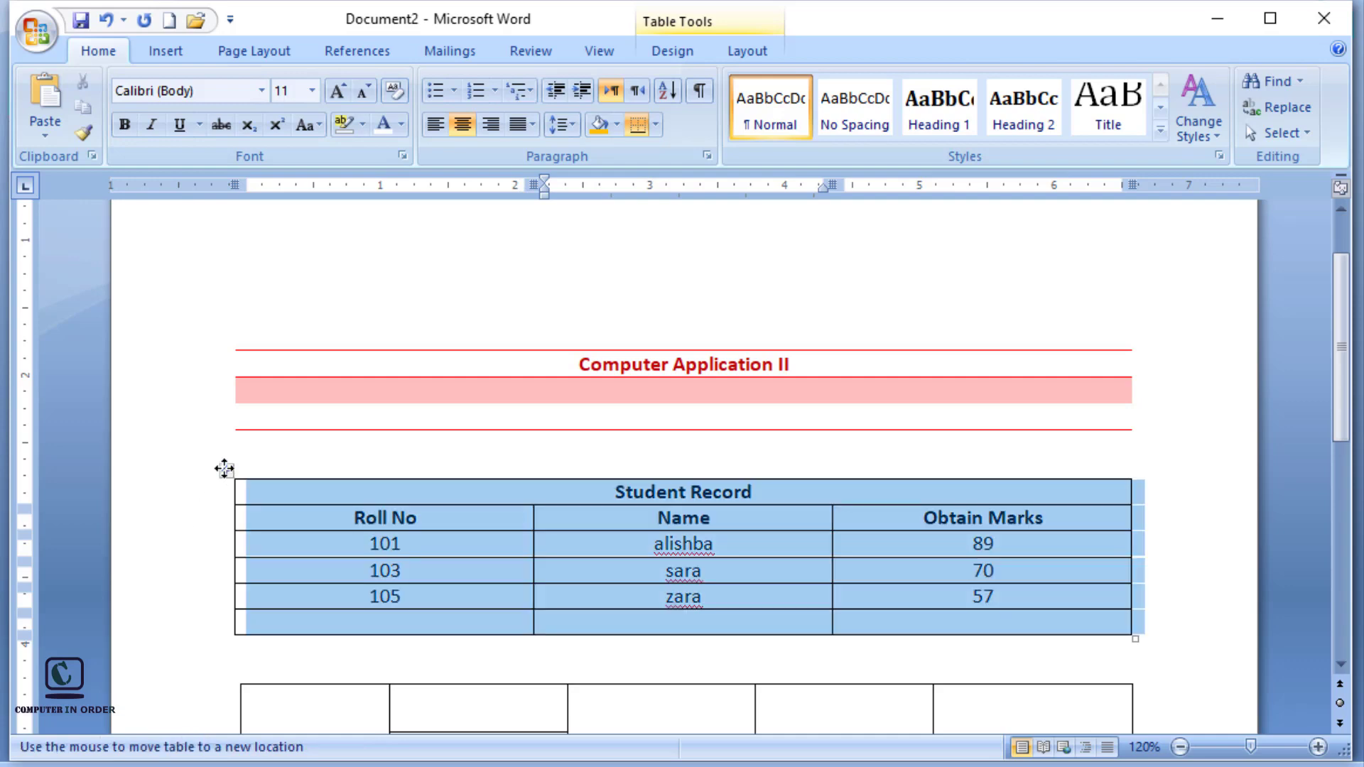
left_click(687, 47)
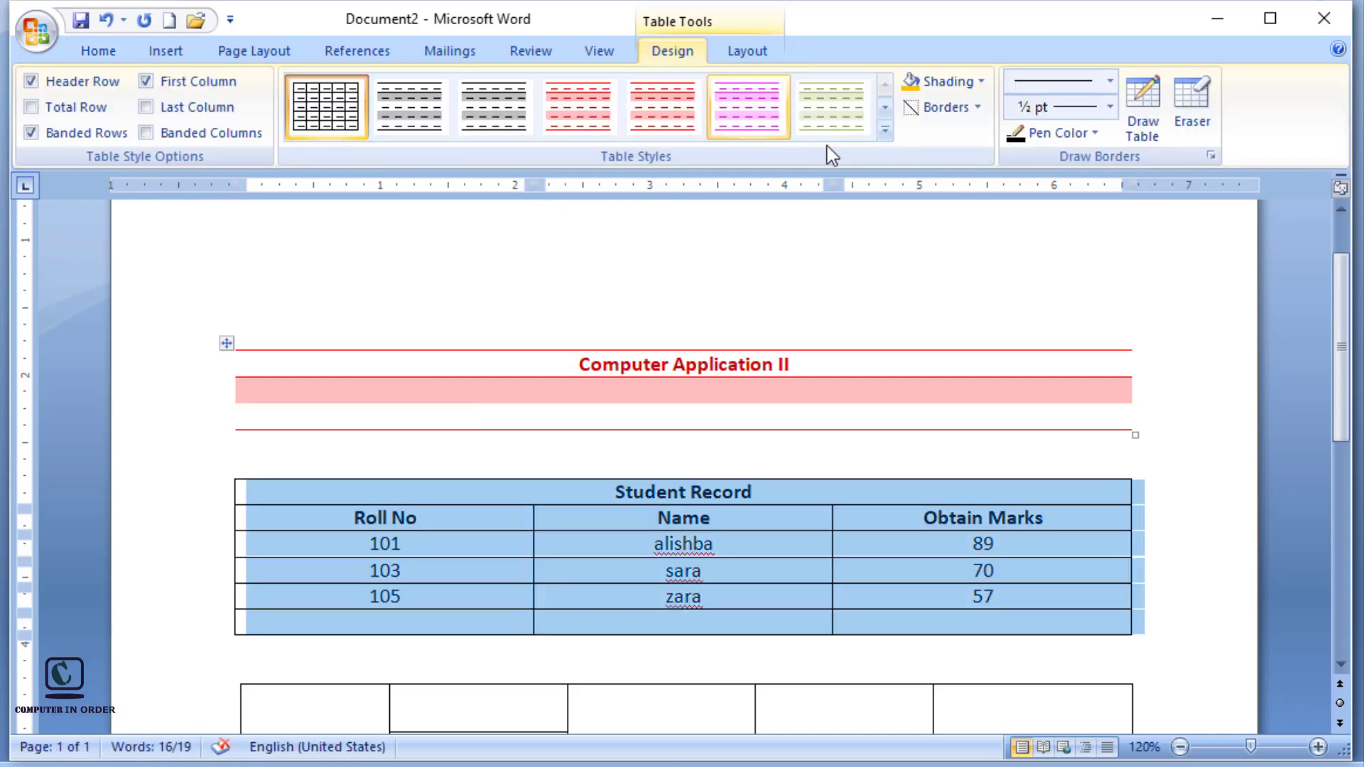
left_click(892, 133)
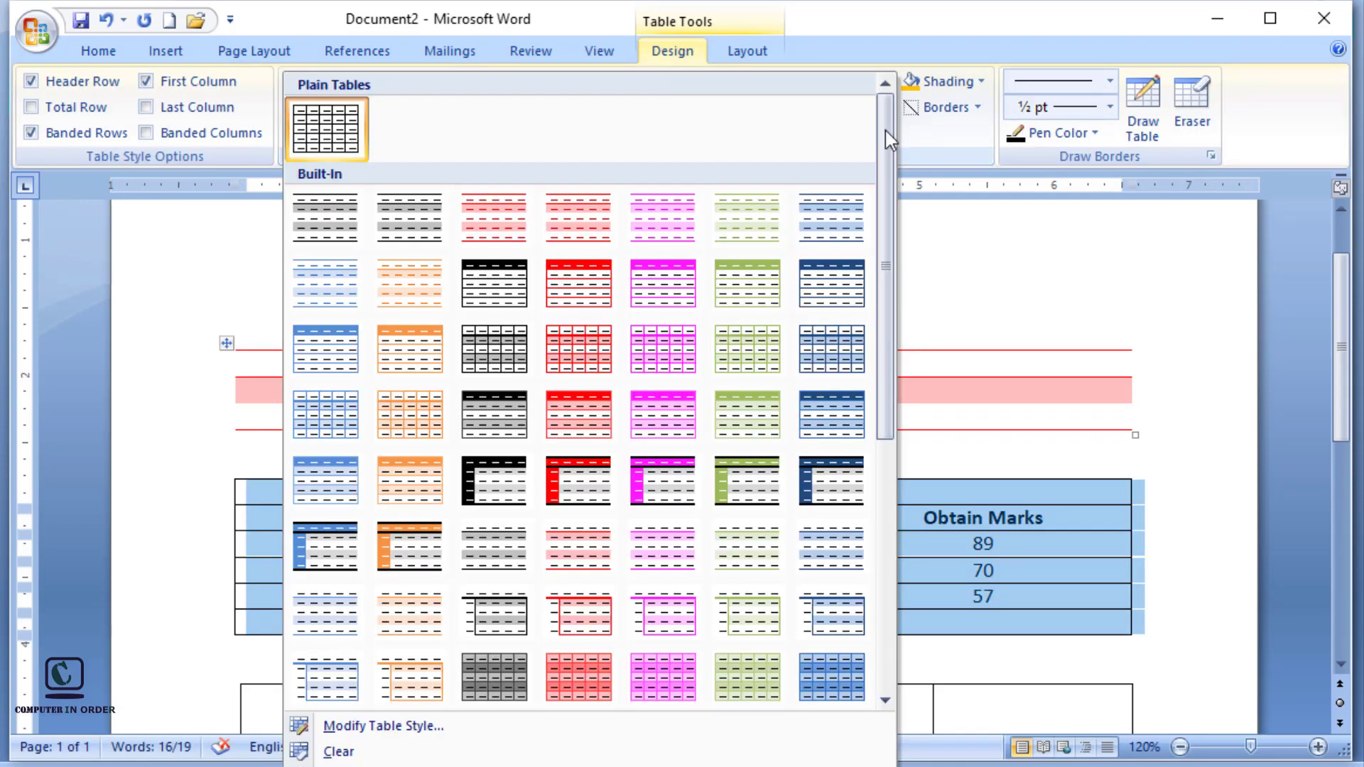
left_click(564, 493)
left_click(1174, 554)
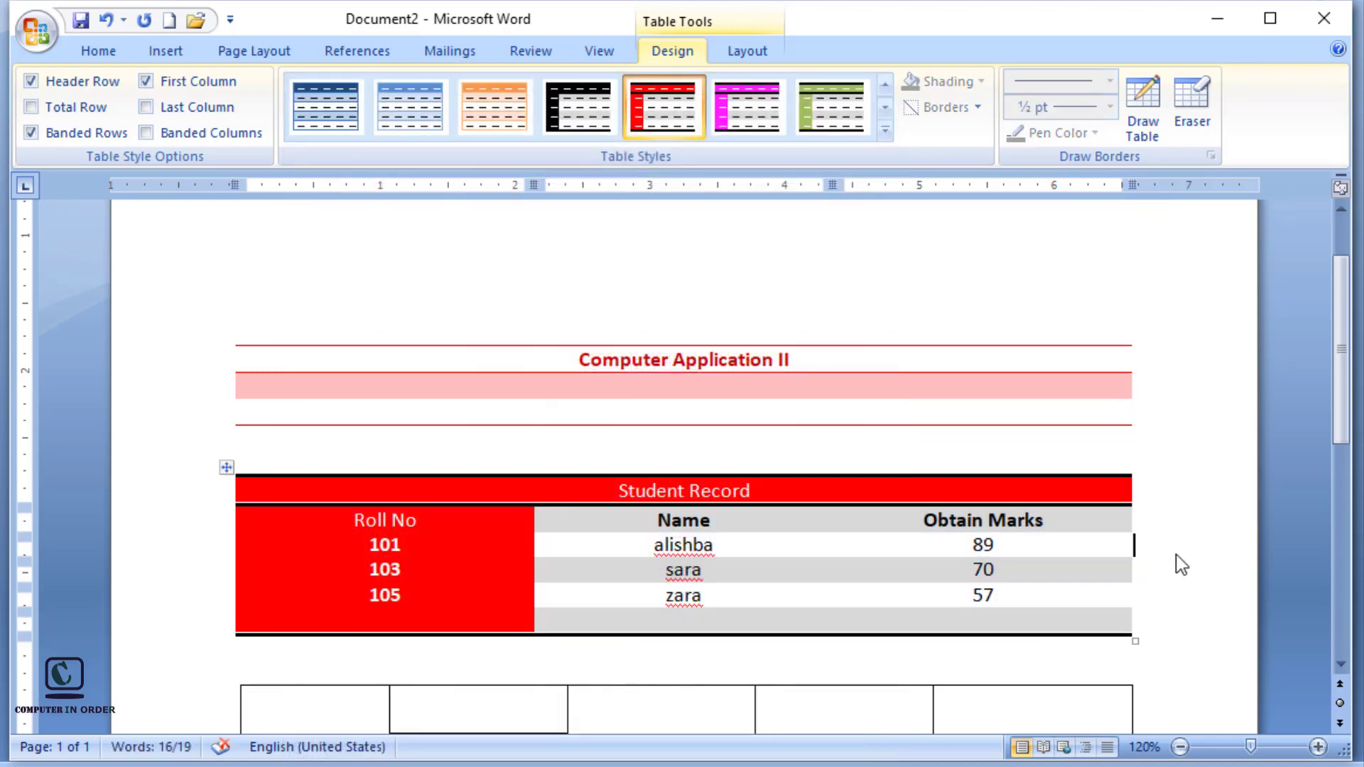
left_click(831, 106)
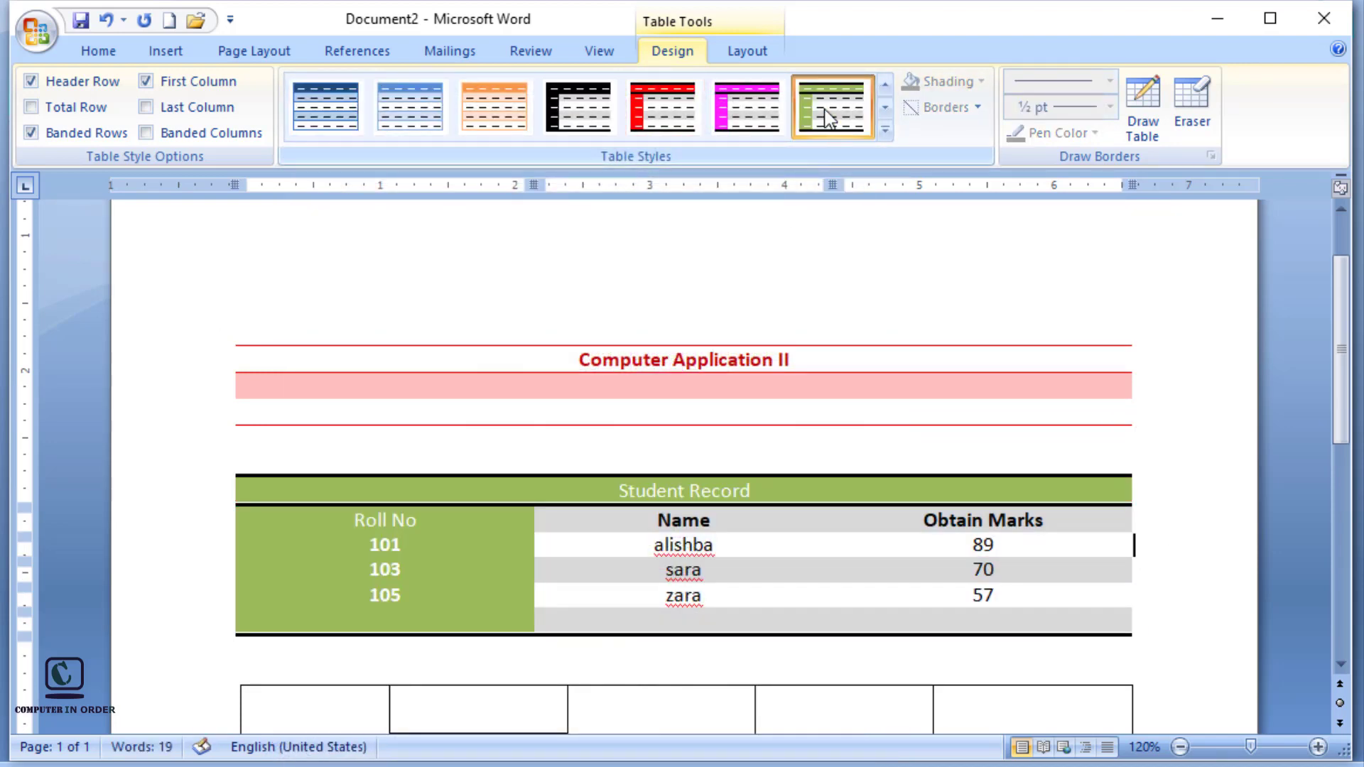
- Apply the built-in table style with black header row and black first column to the Student Record table
left_click(885, 130)
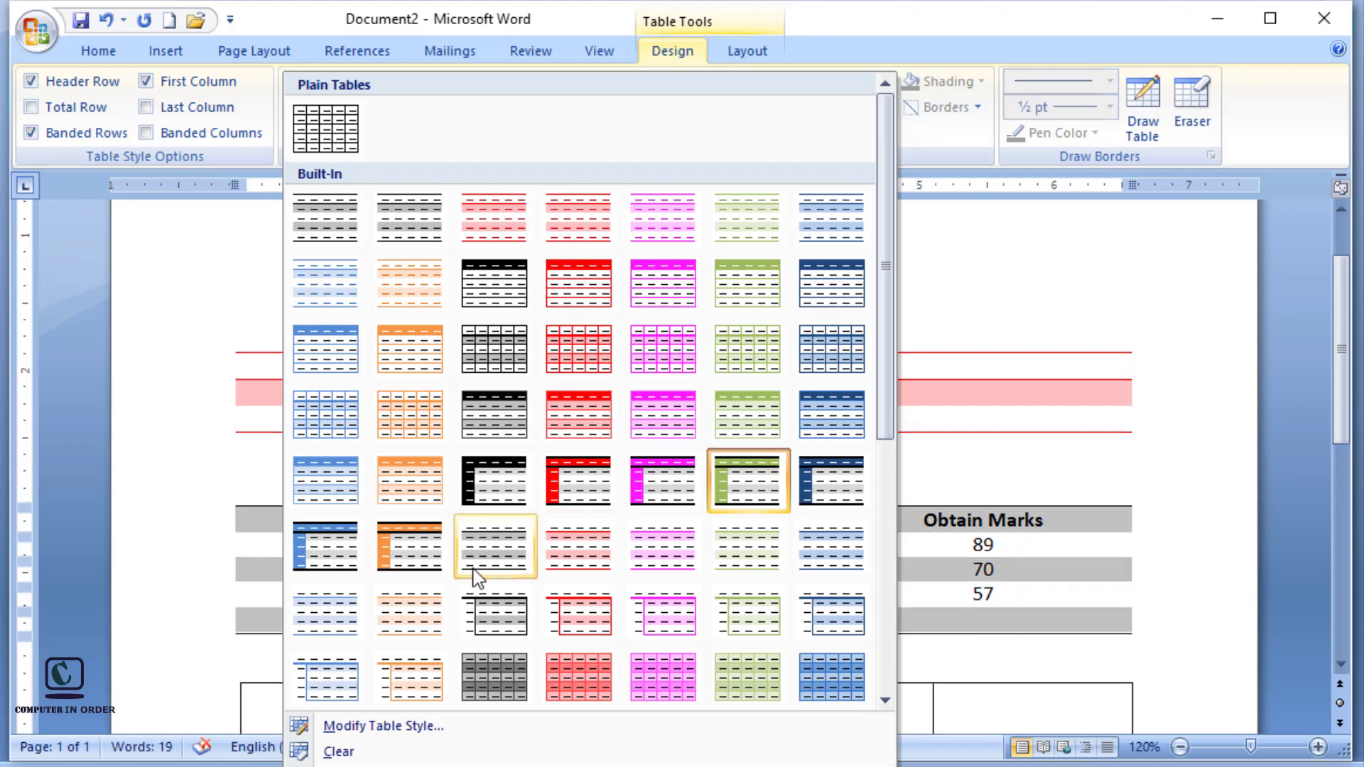
left_click(478, 494)
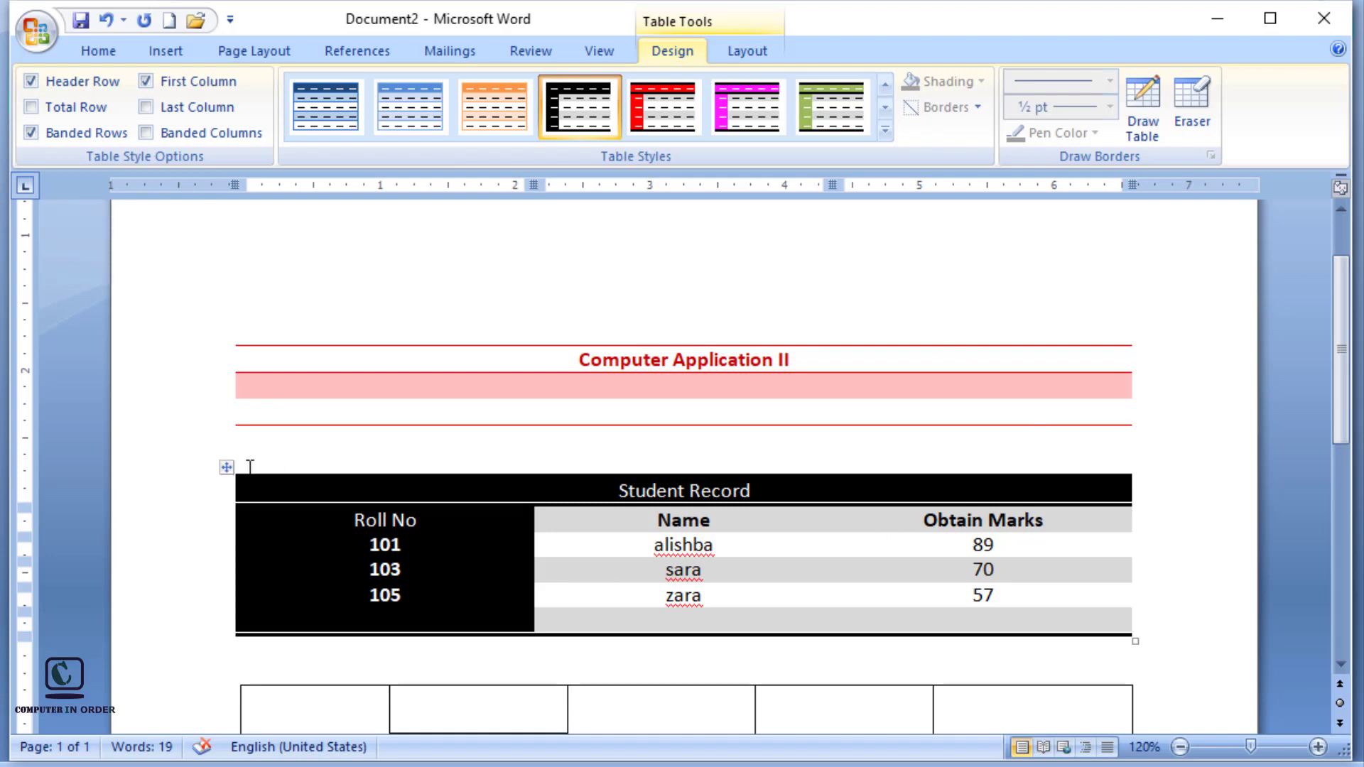
left_click(226, 467)
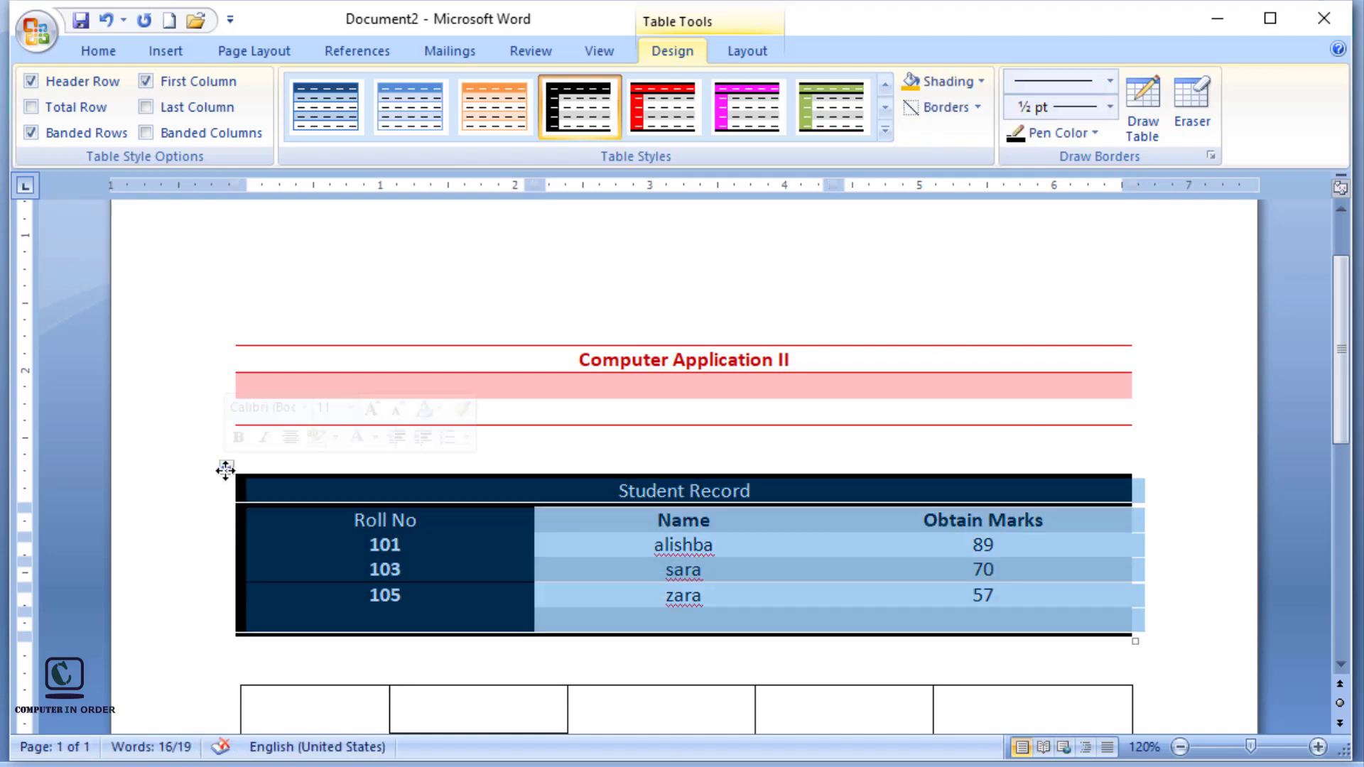
left_click(1198, 493)
- Insert the picture "info" into the middle cell of the hand-drawn table below the Student Record table
left_click_drag(1341, 390, 1339, 498)
left_click(636, 509)
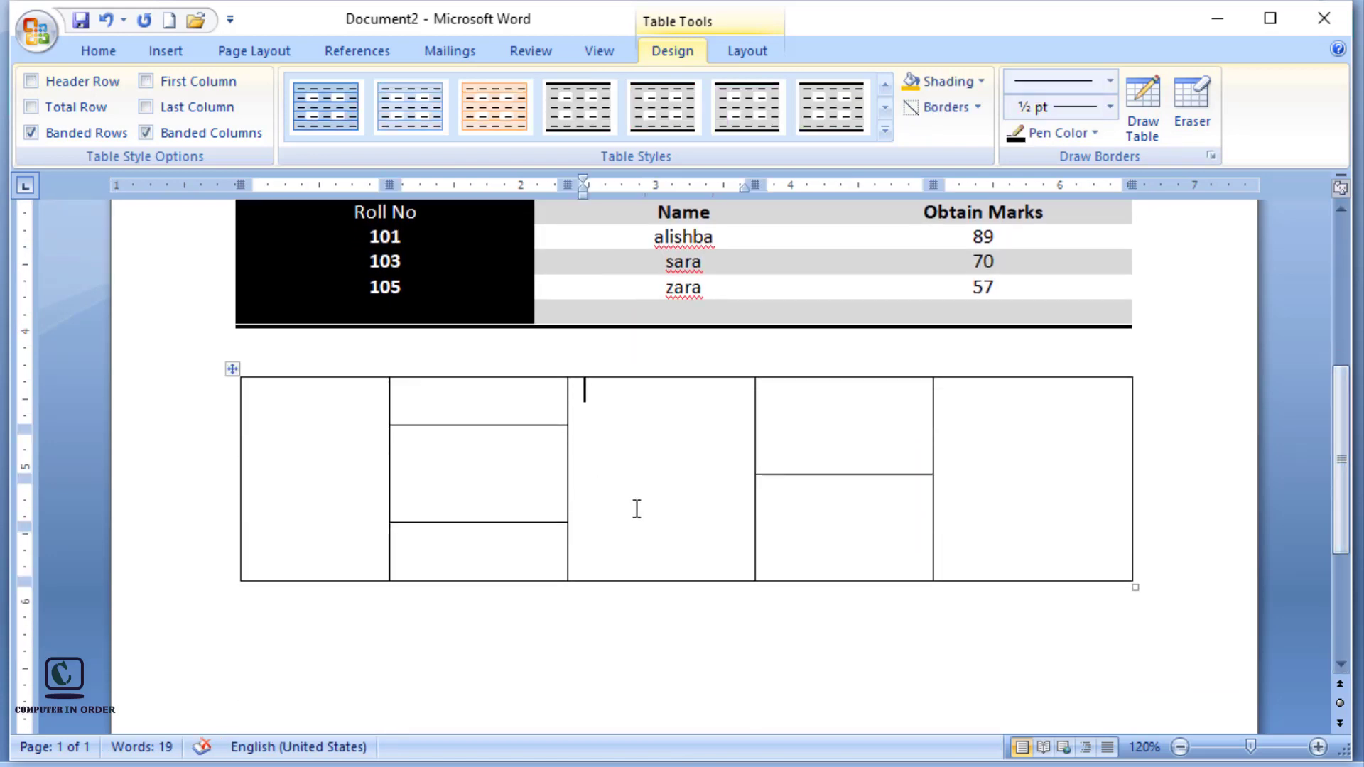
left_click(167, 58)
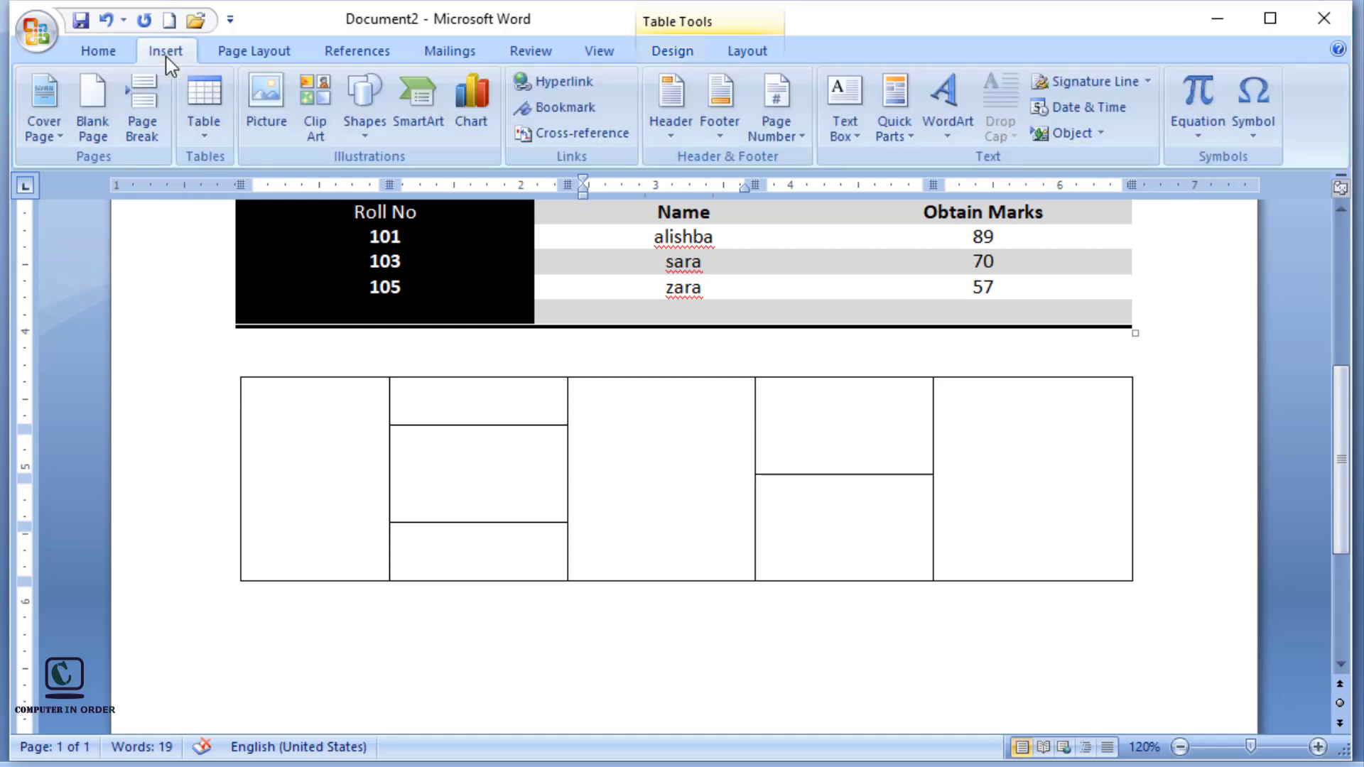
left_click(265, 92)
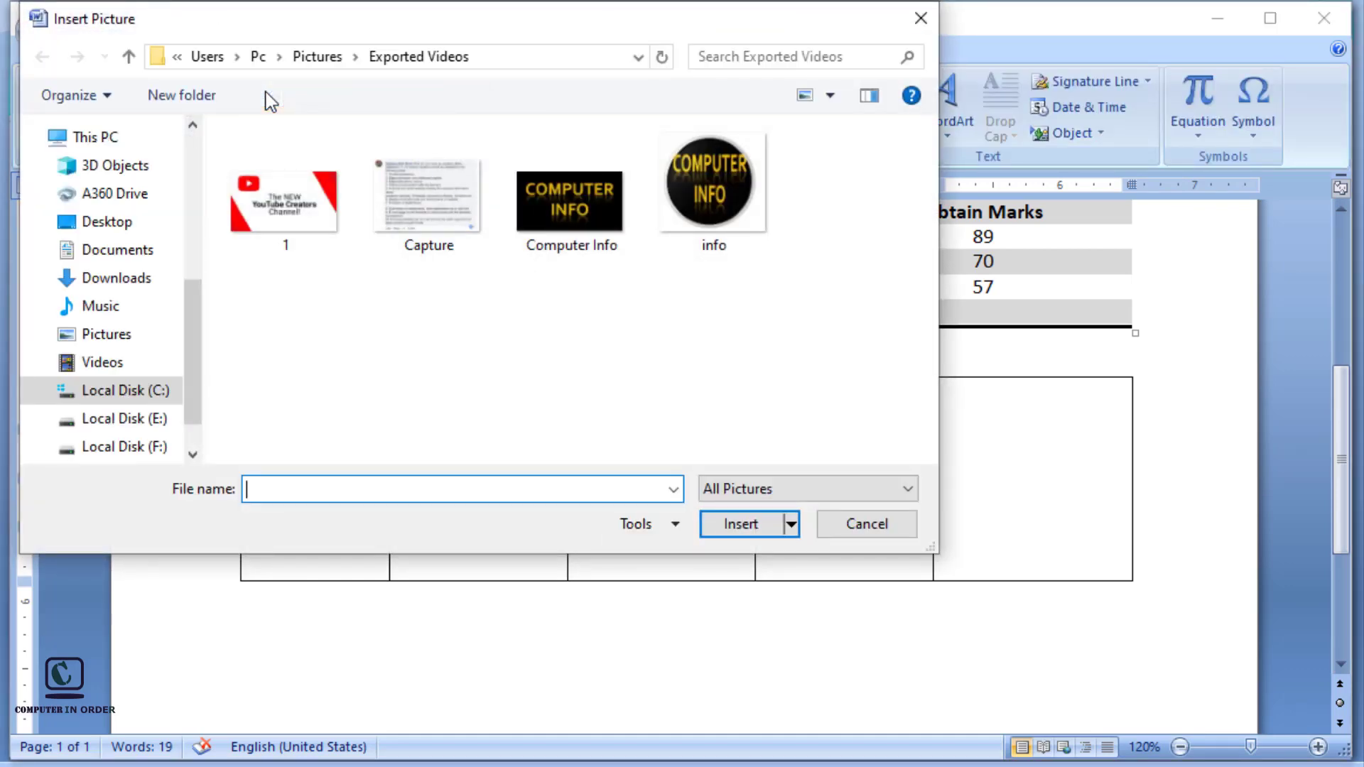
double_click(723, 177)
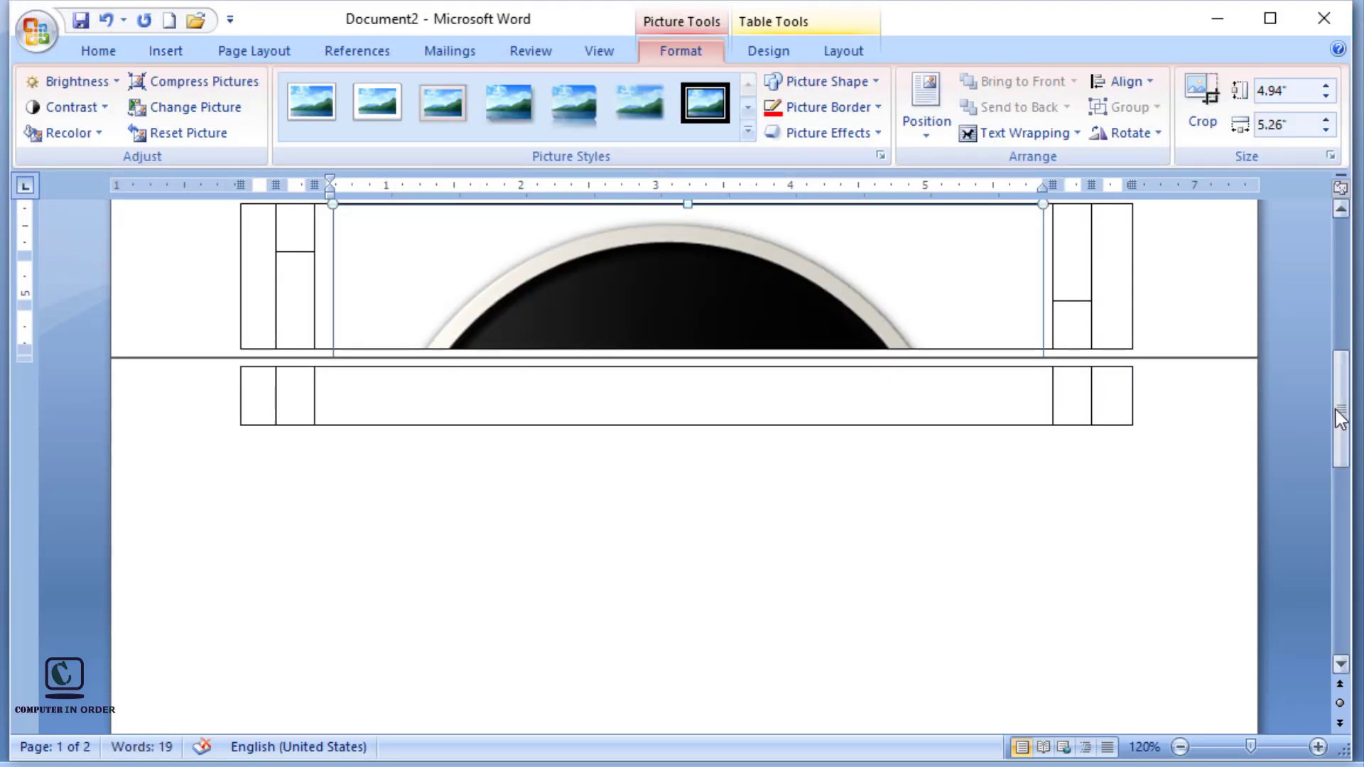
- Shrink the inserted round logo picture to 1.12" high and 1.2" wide
left_click_drag(1341, 412, 1341, 352)
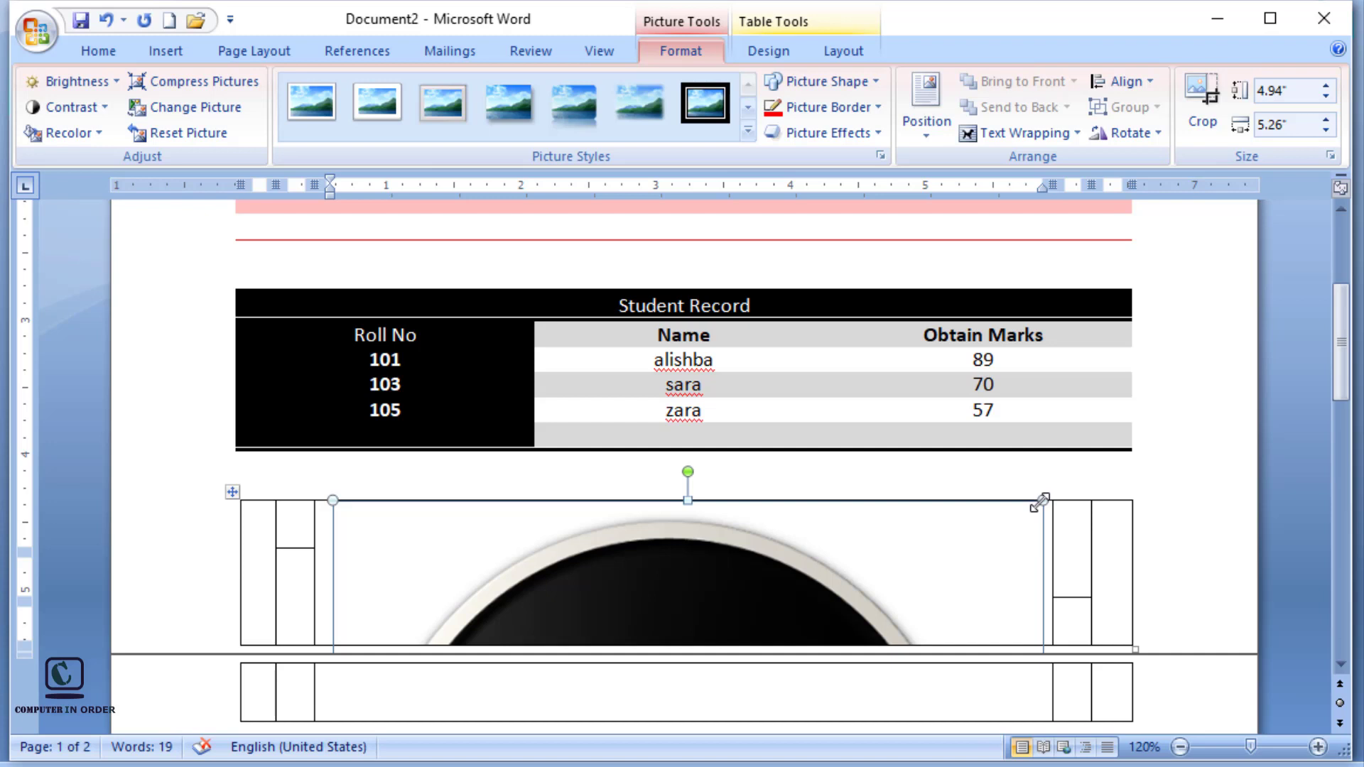
left_click(1326, 100)
left_click(1326, 100)
left_click(1326, 100)
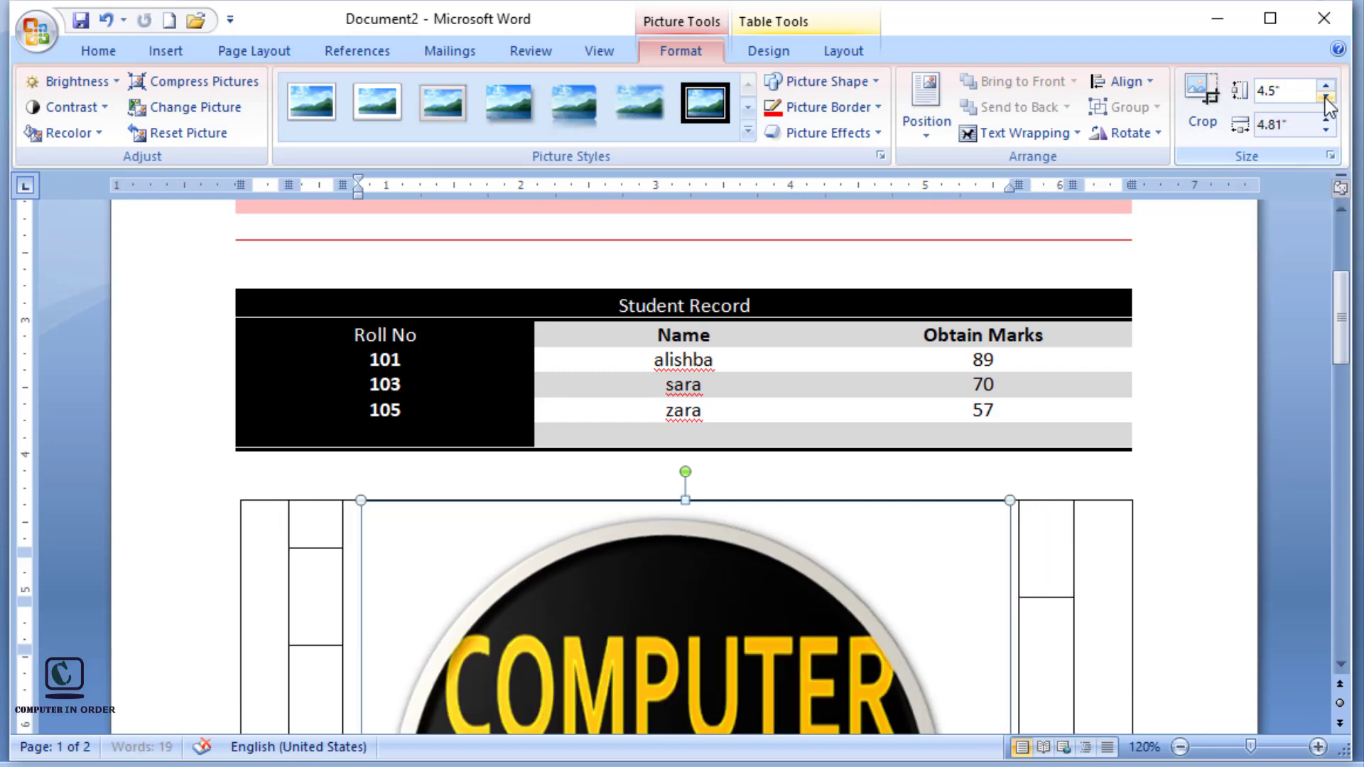
left_click(1325, 100)
left_click(1325, 100)
left_click(1325, 100)
left_click(1326, 100)
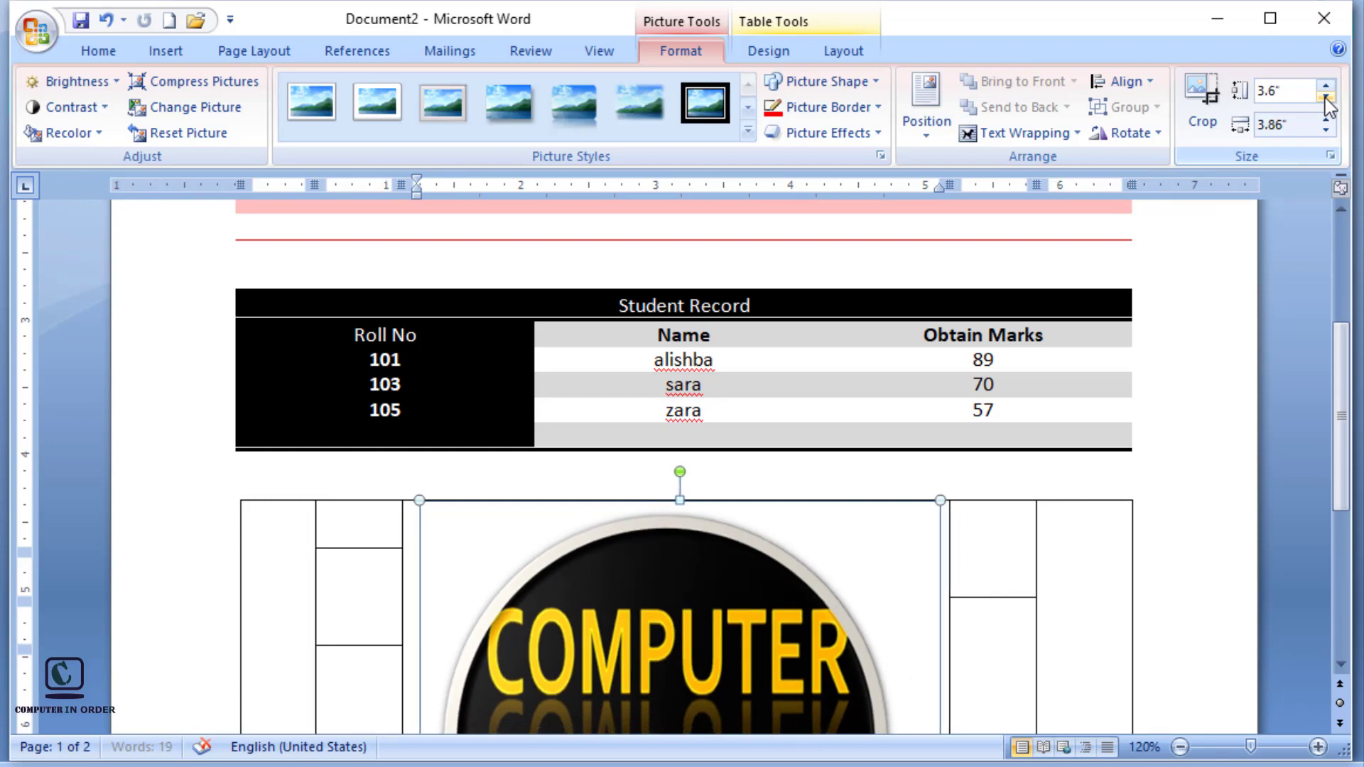
left_click(1326, 100)
left_click(1326, 101)
left_click(1326, 100)
left_click(1326, 100)
left_click(1325, 101)
left_click(1325, 100)
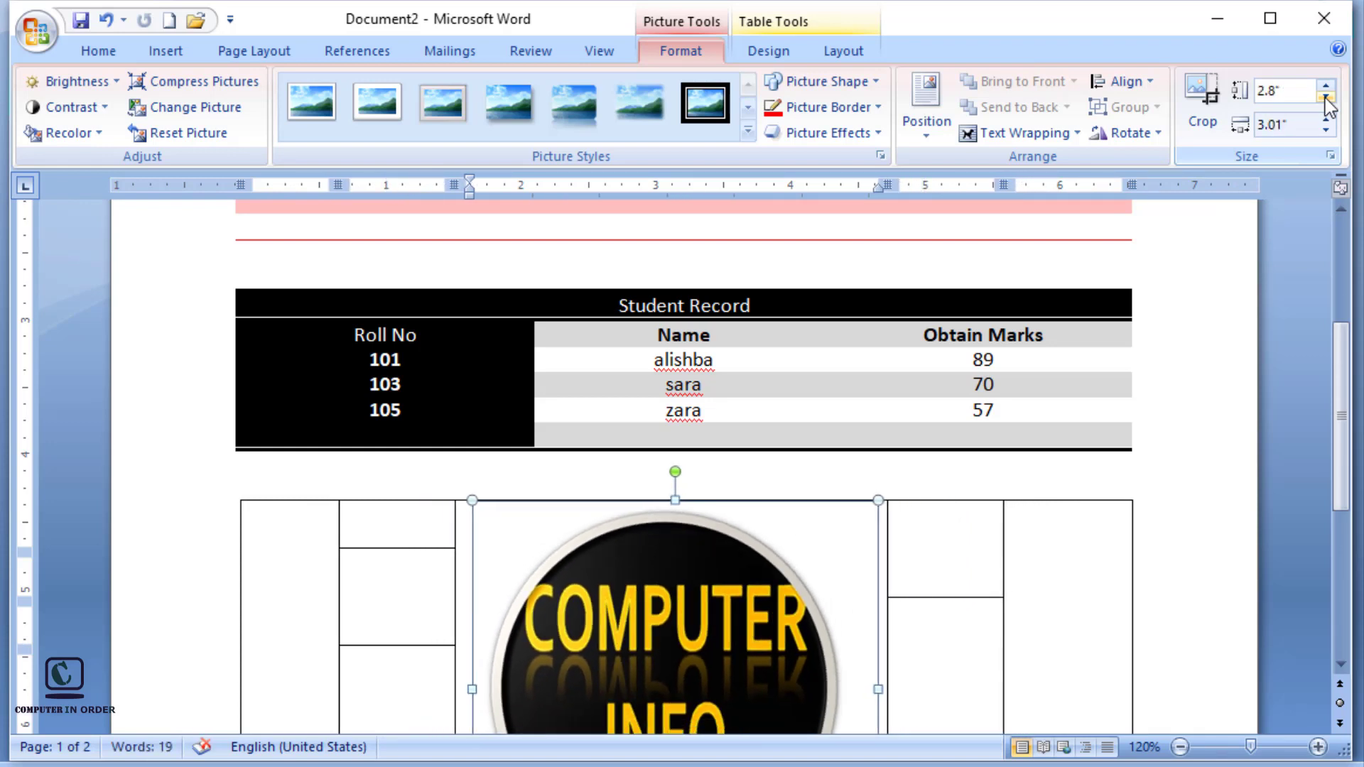
left_click(1325, 100)
left_click(1326, 100)
left_click(1326, 100)
left_click(1326, 100)
left_click(1326, 100)
left_click(1326, 100)
left_click(1325, 100)
left_click(1326, 100)
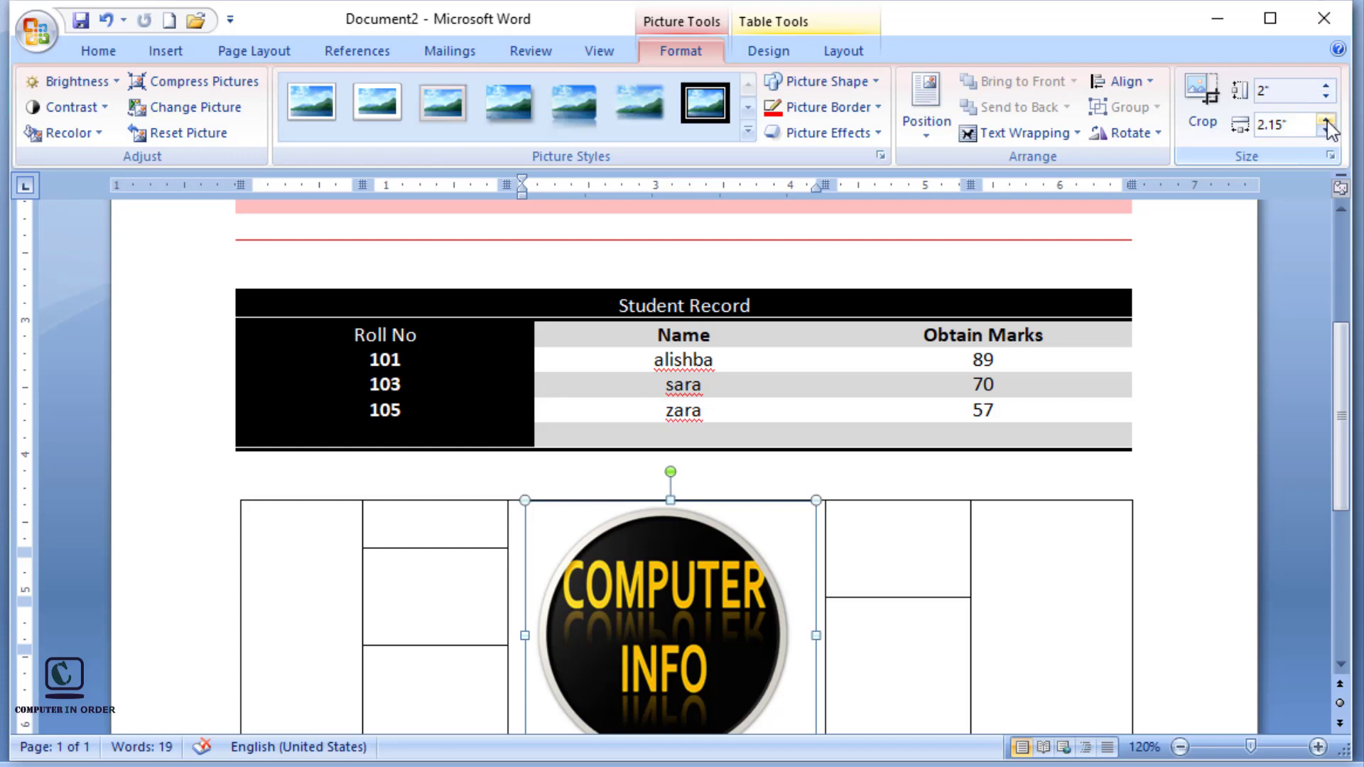
left_click(1325, 132)
left_click(1325, 132)
left_click(1325, 130)
left_click(1325, 131)
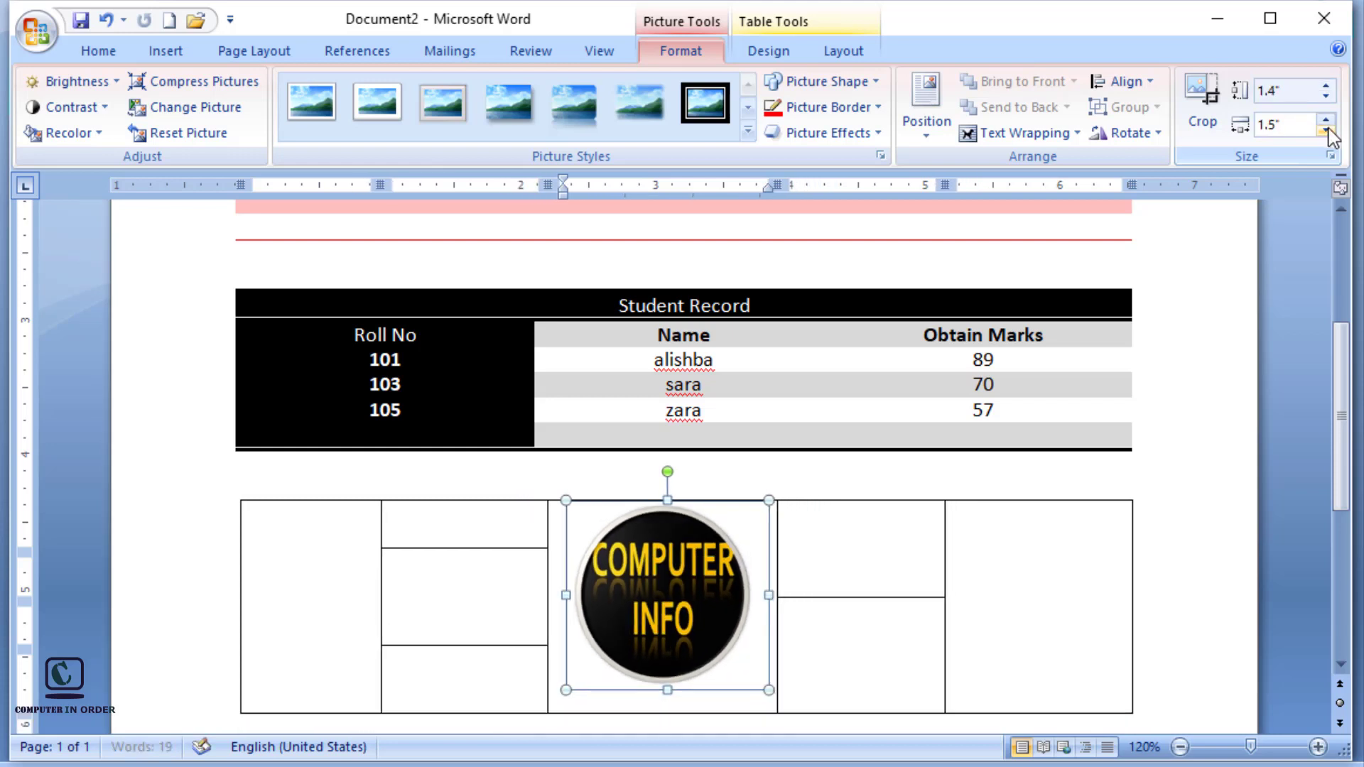
left_click(1326, 131)
left_click(1326, 131)
left_click(1325, 131)
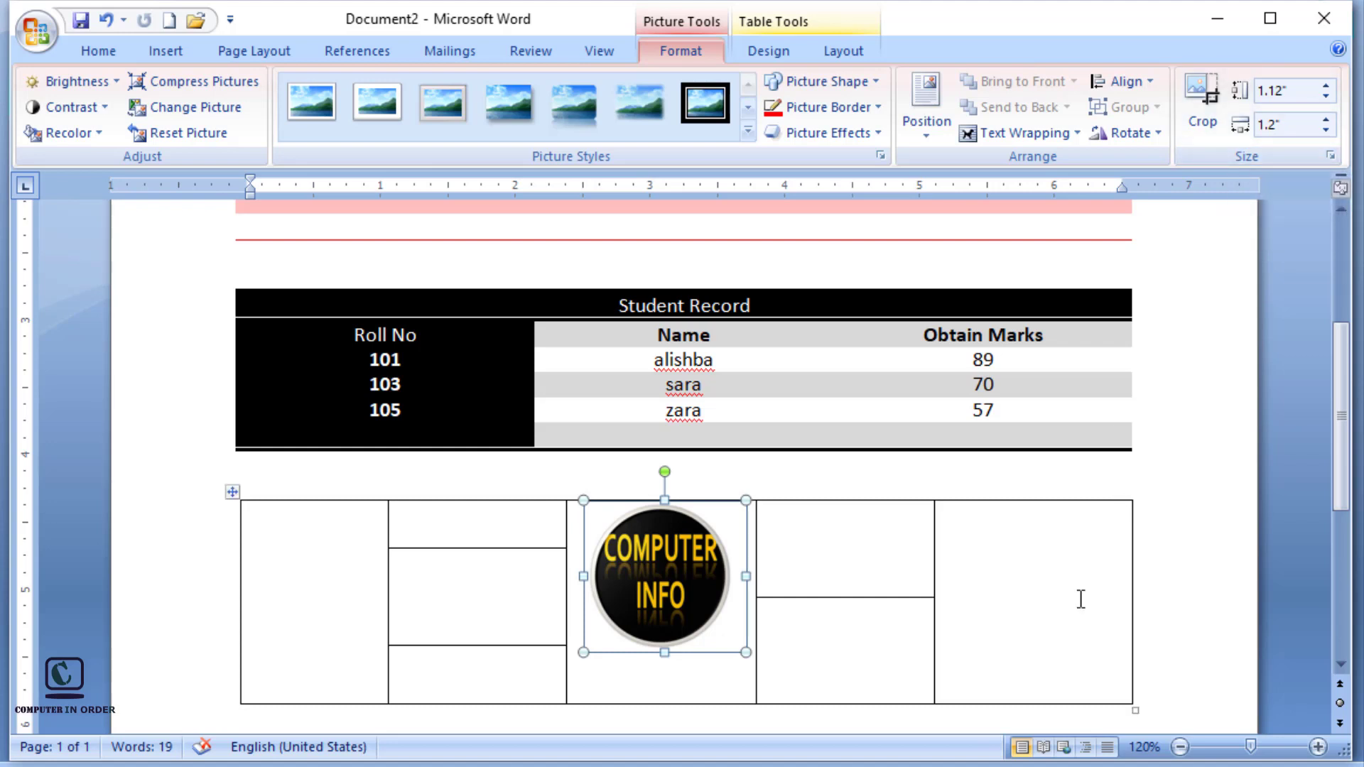
left_click(1173, 606)
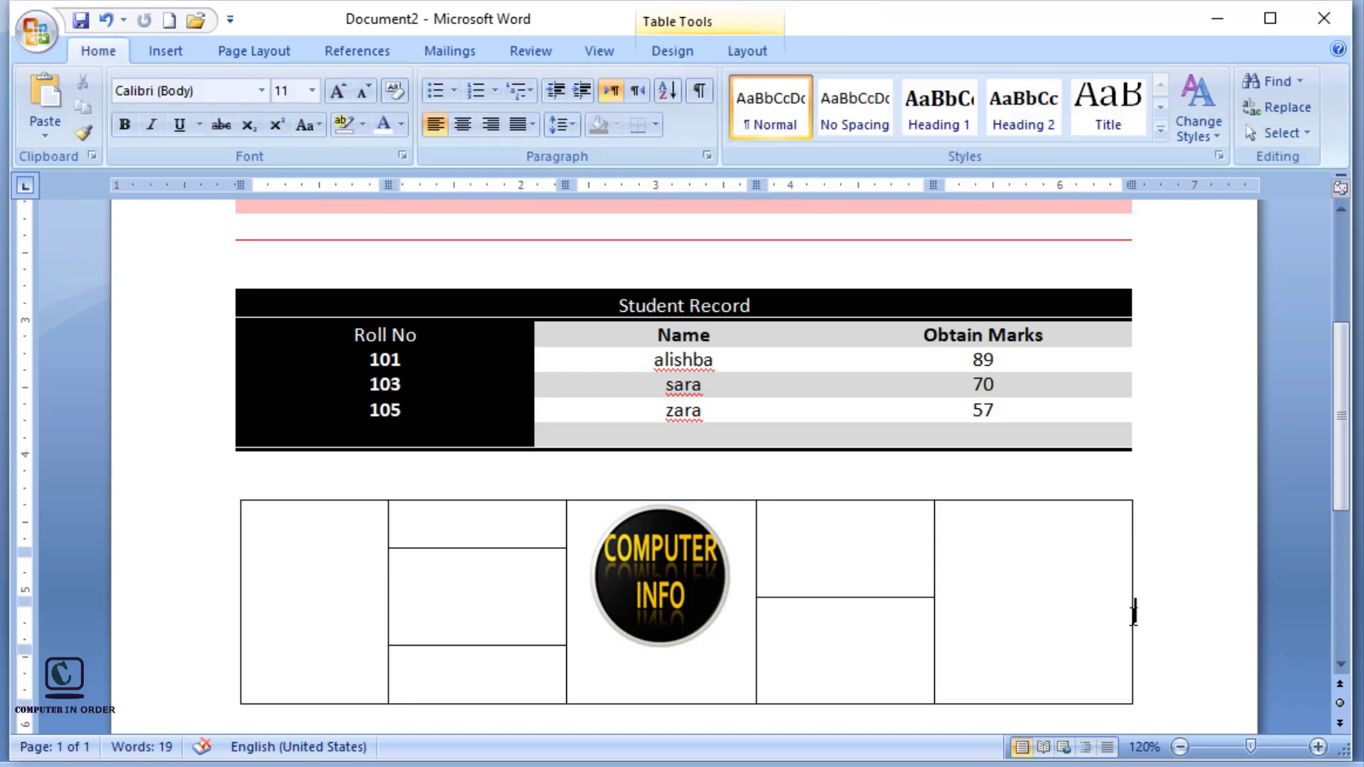
- Center the round logo picture both horizontally and vertically within its table cell
left_click(650, 597)
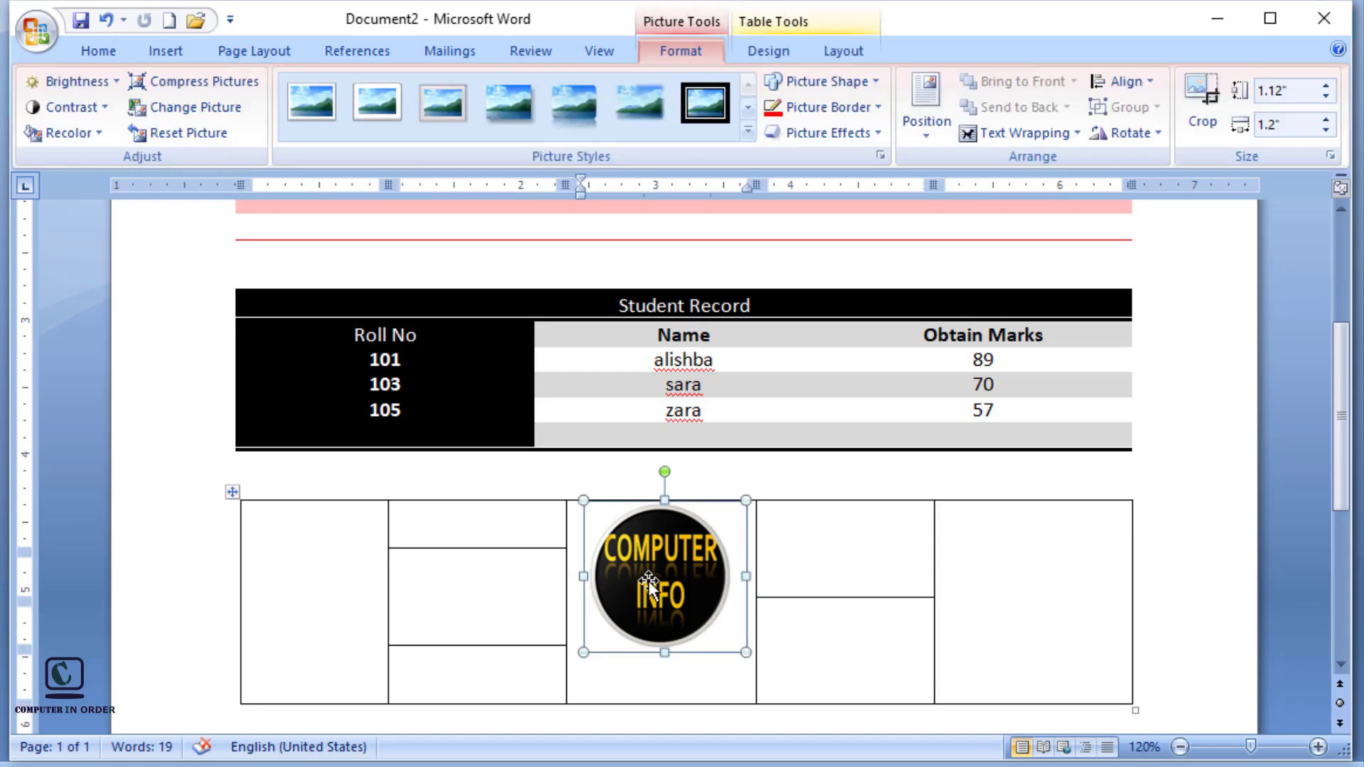
left_click(117, 49)
left_click(461, 124)
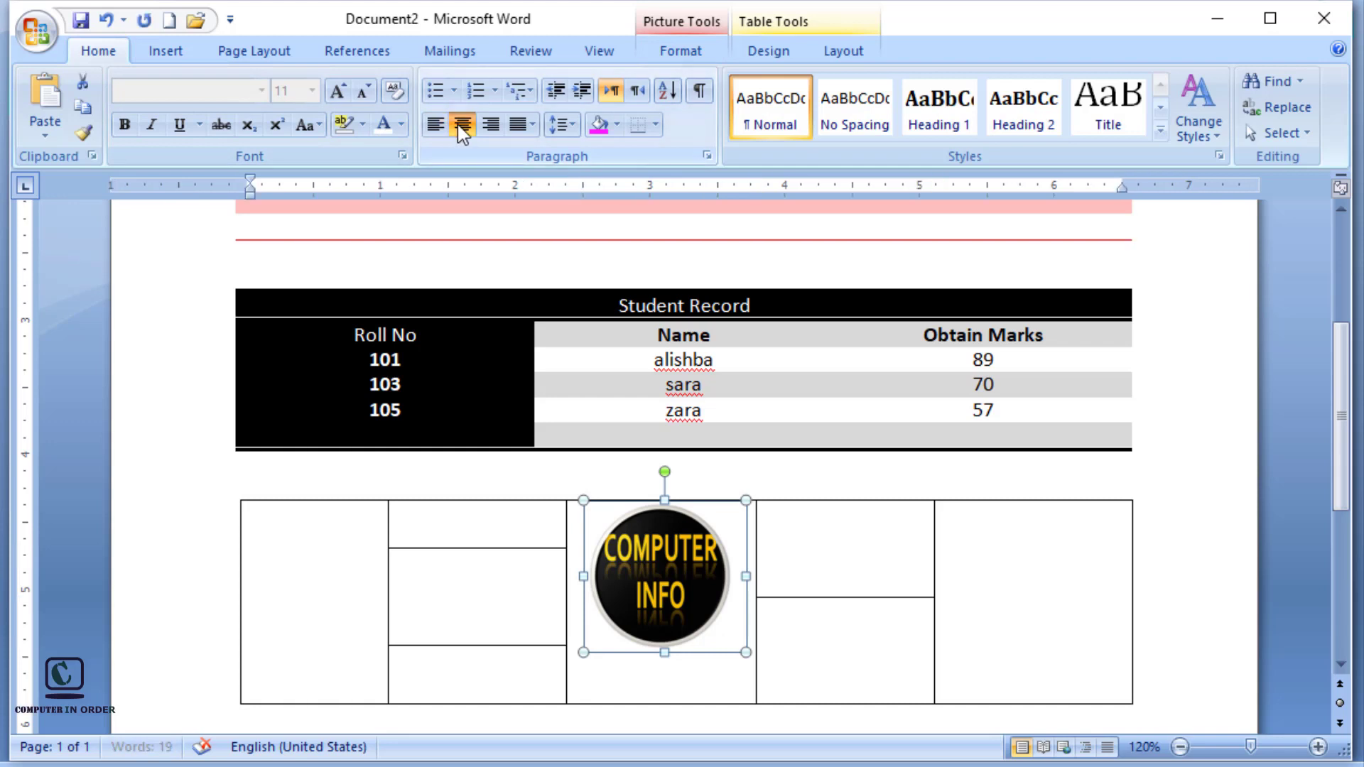
left_click_drag(689, 554, 684, 599)
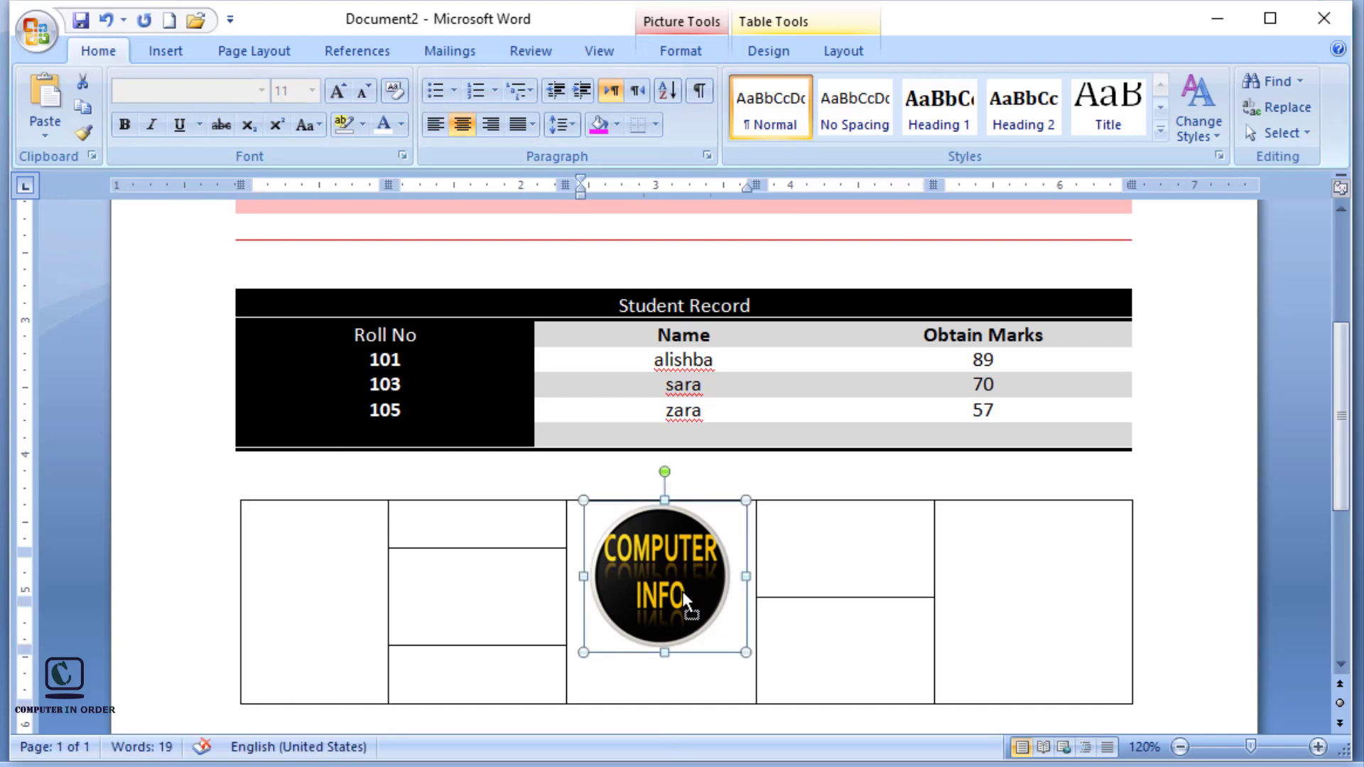
left_click(170, 53)
left_click(840, 53)
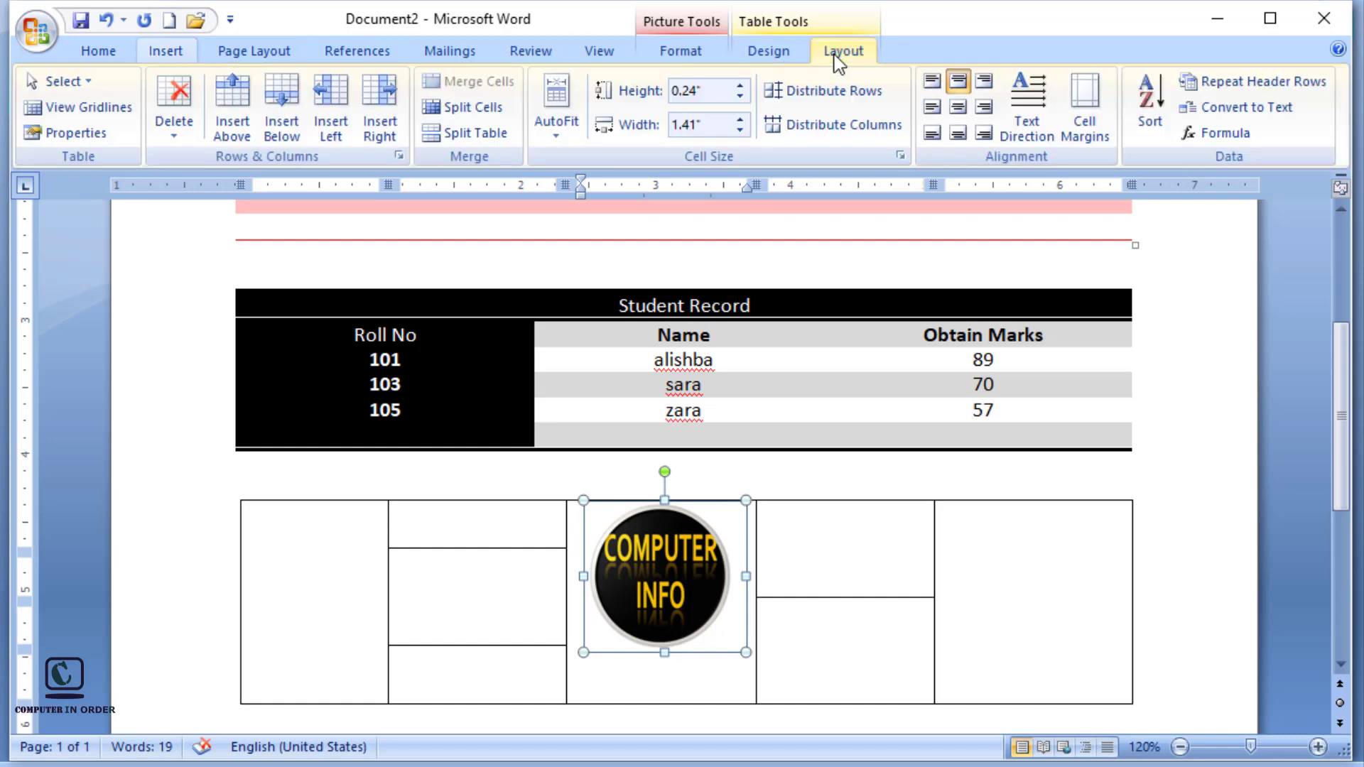
left_click(958, 108)
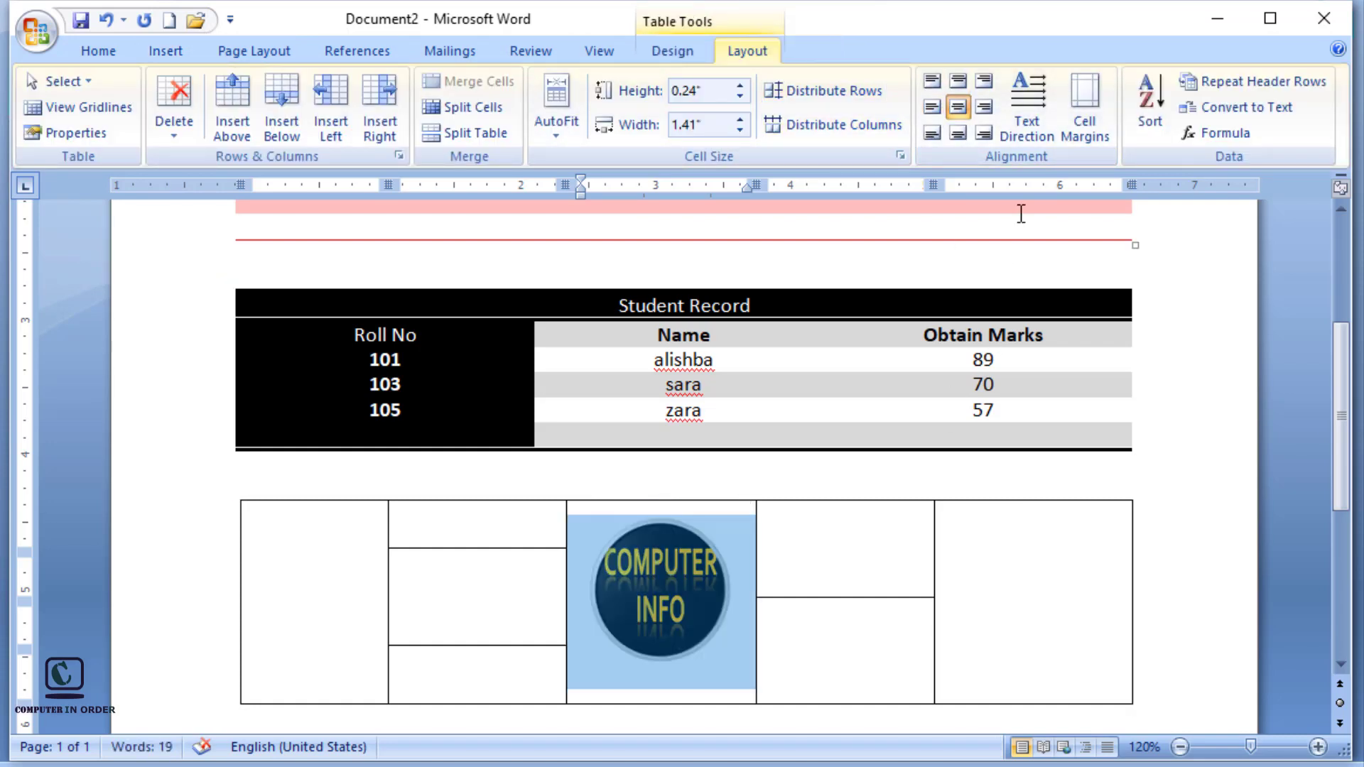
left_click(1053, 600)
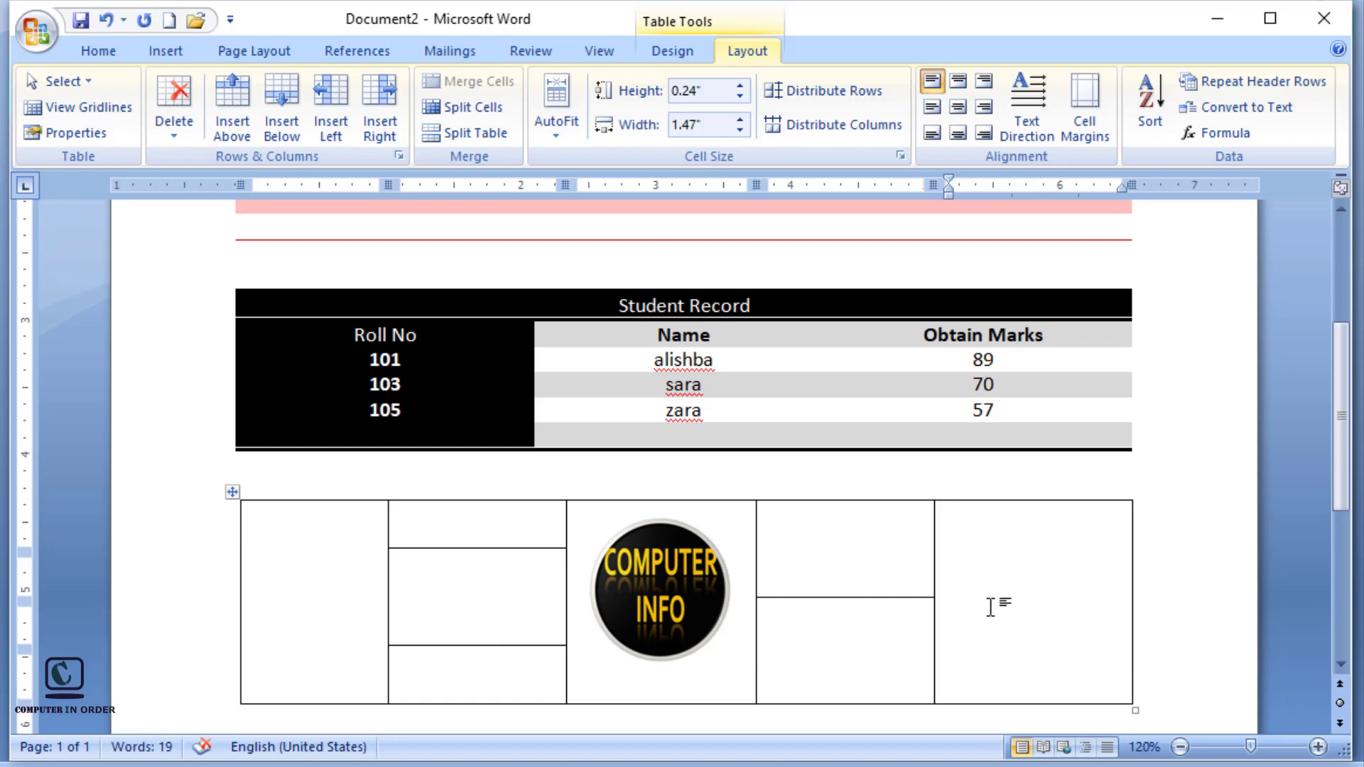
- Insert the picture "Computer Info" into the lower cell of the fourth column in the hand-drawn table
left_click(819, 679)
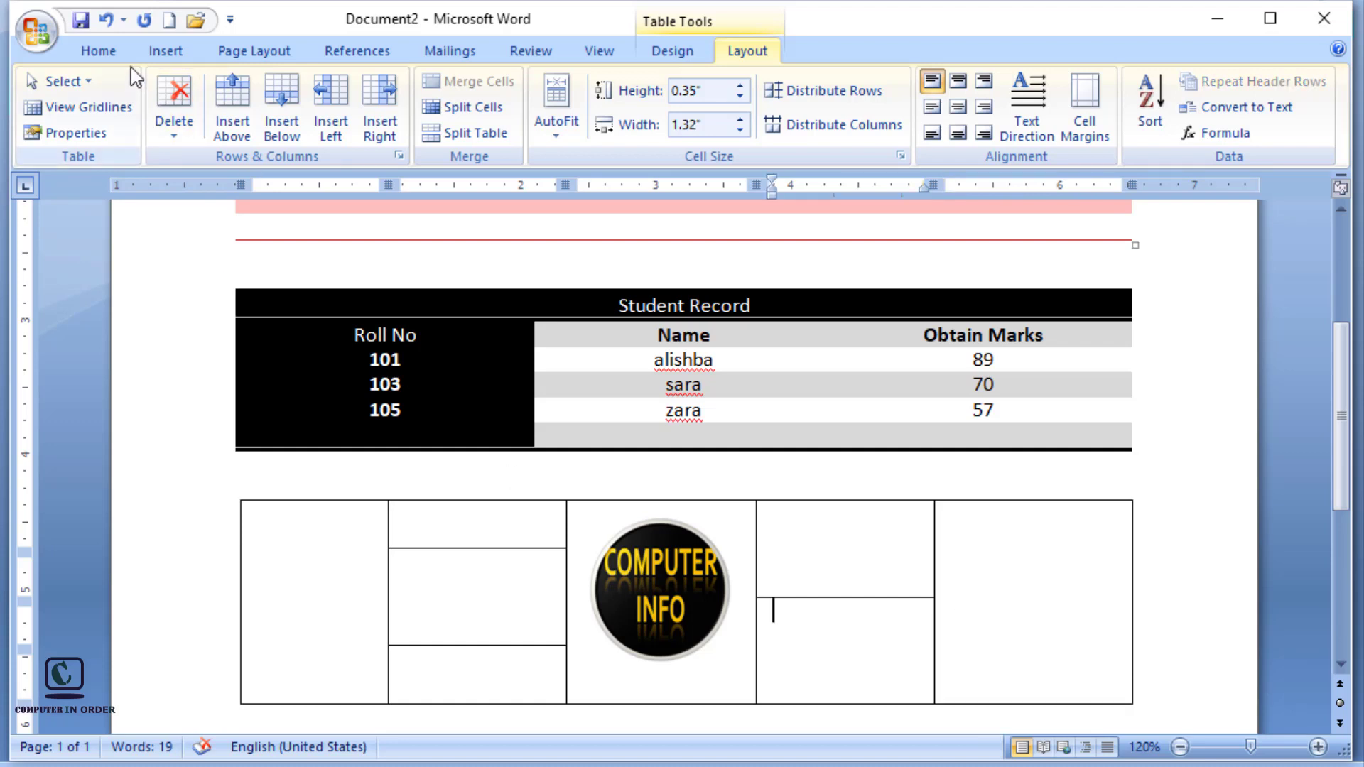
left_click(164, 51)
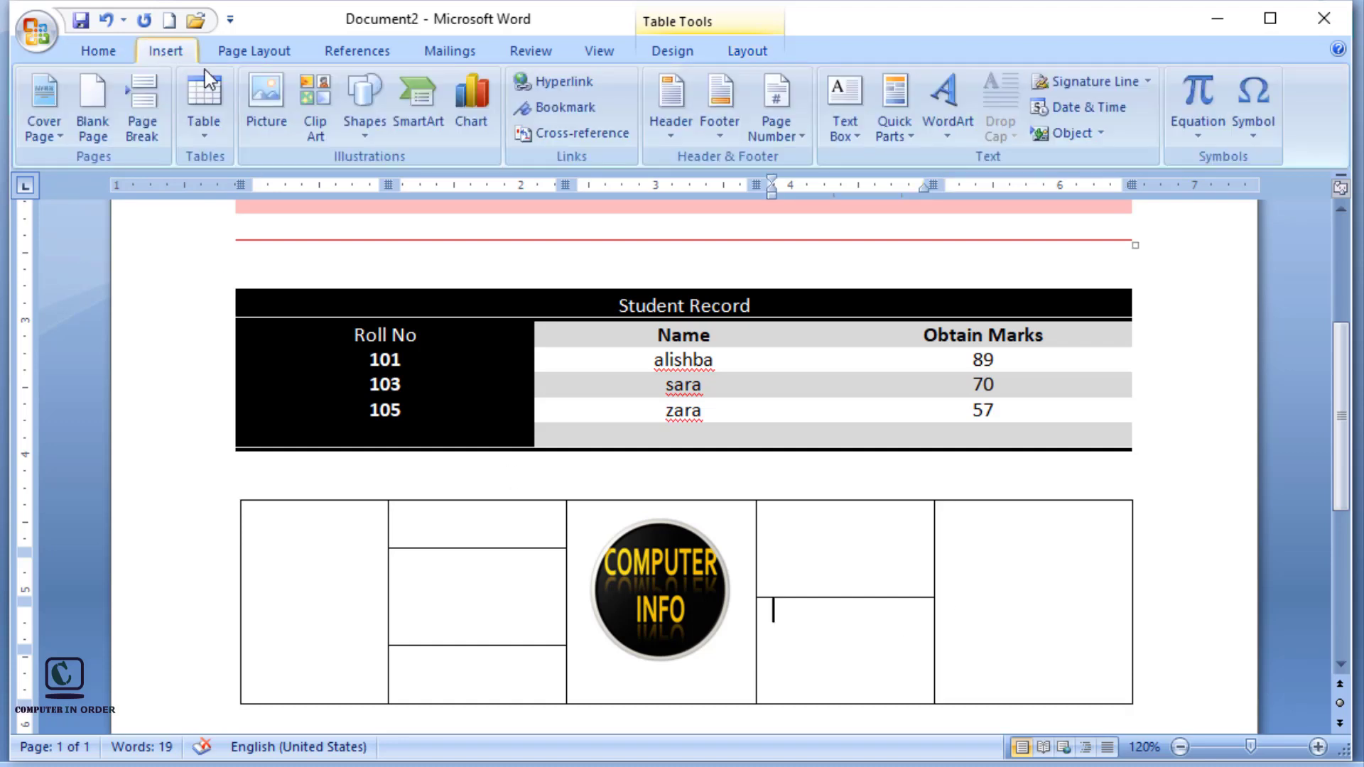
left_click(270, 103)
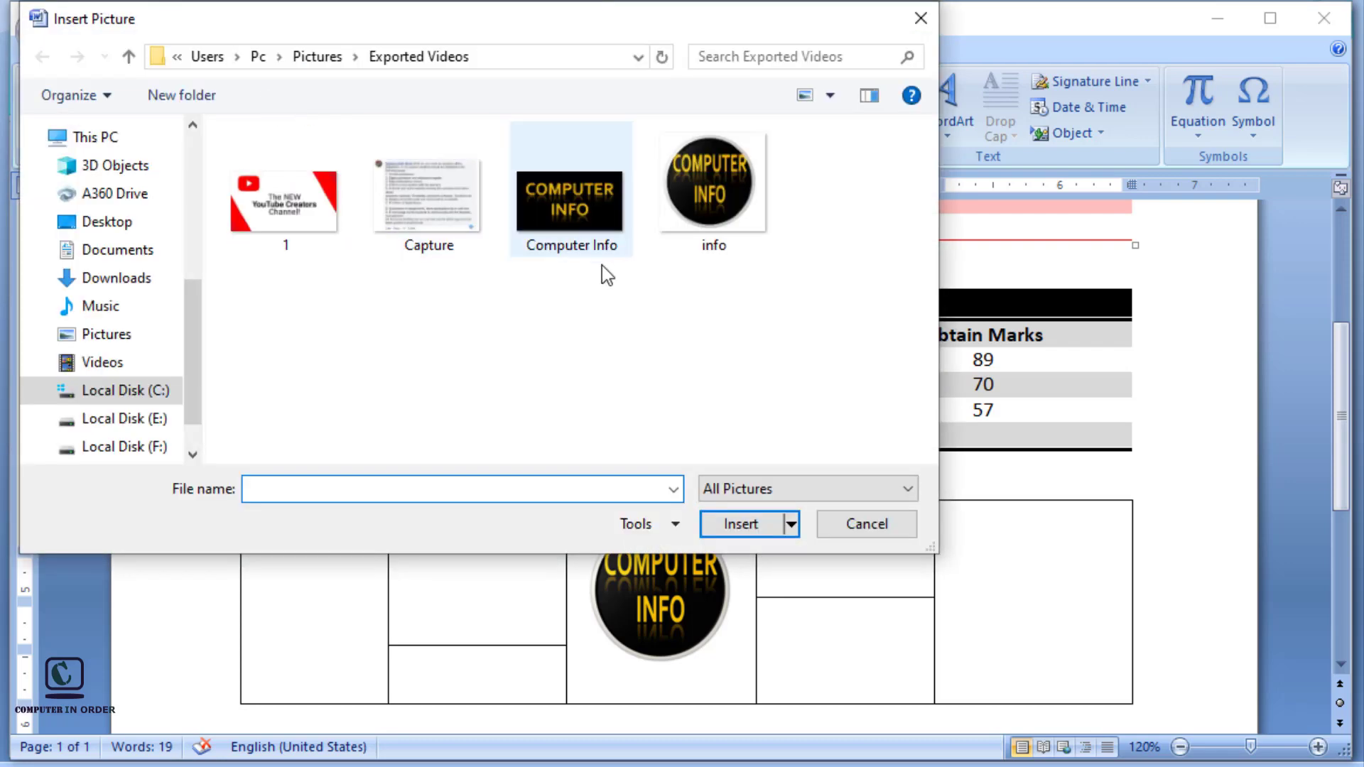
double_click(587, 228)
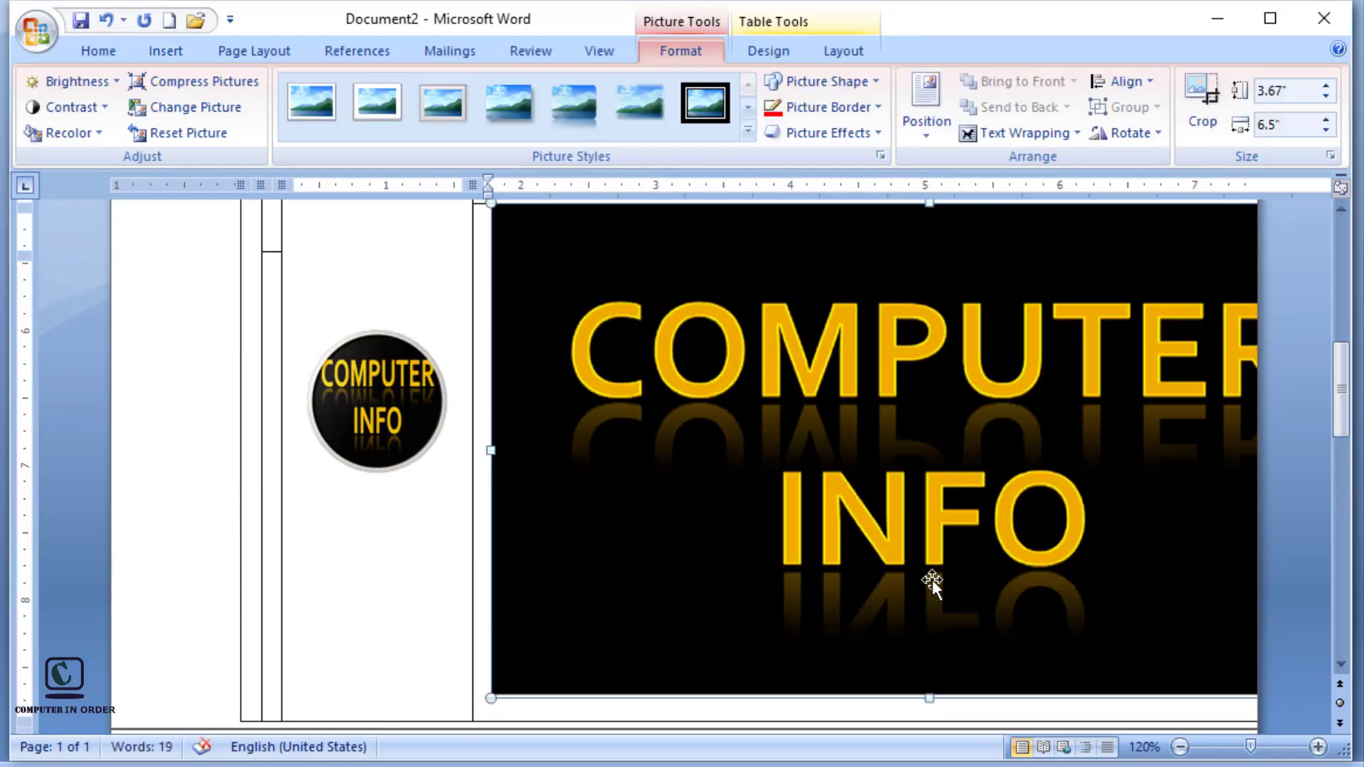
- Shrink the rectangular Computer Info picture in the fourth column to 0.52" high and 0.9" wide
left_click(1327, 96)
left_click(1327, 96)
left_click(1327, 96)
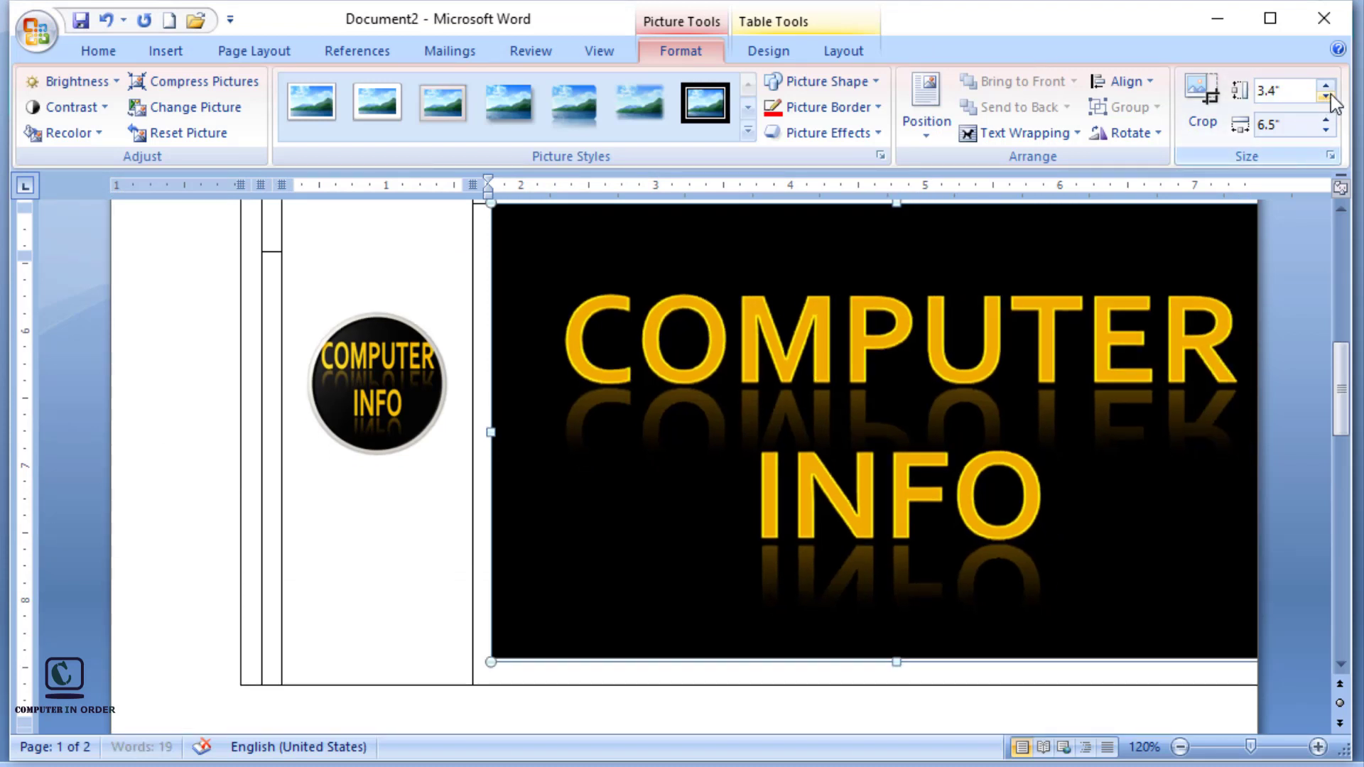
left_click(1332, 95)
left_click(1331, 94)
left_click(1331, 95)
left_click(1331, 95)
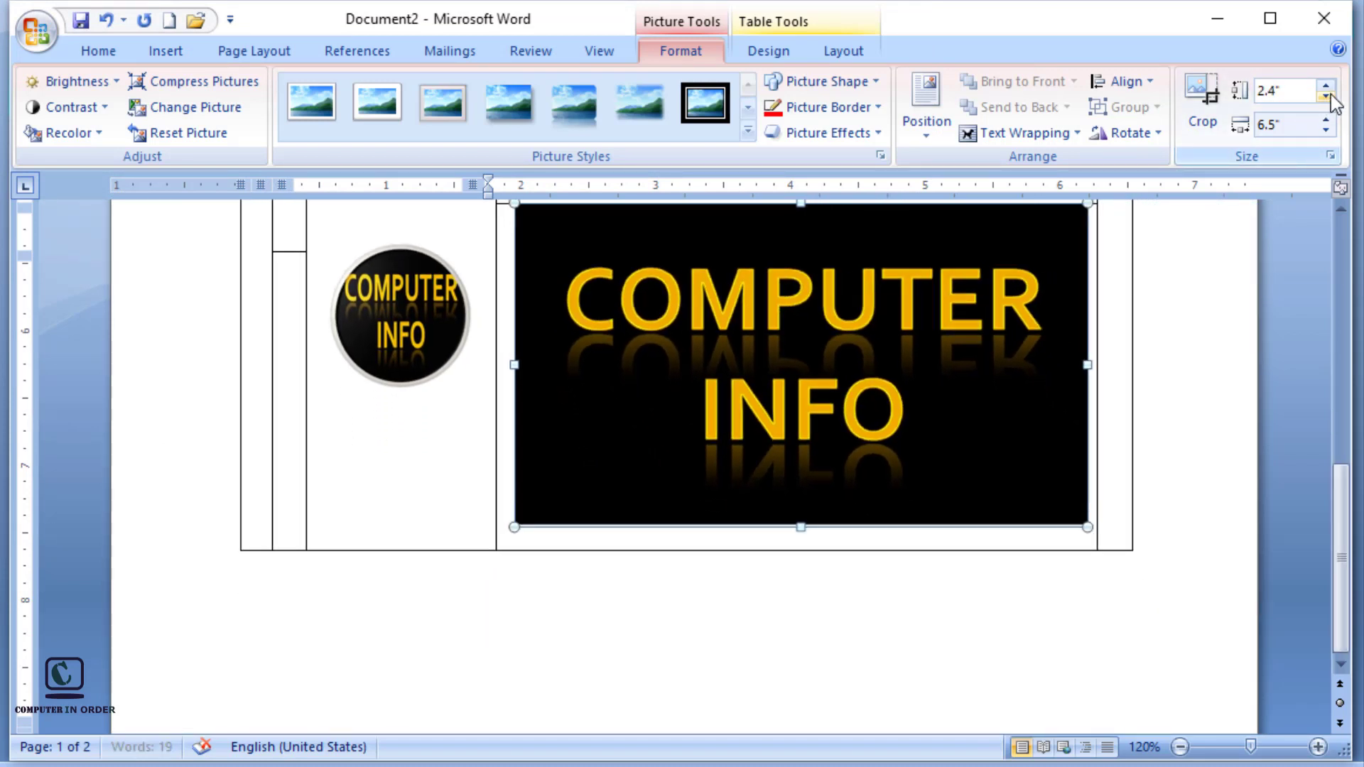
left_click(1327, 96)
left_click(1327, 96)
left_click(1327, 96)
left_click(1327, 96)
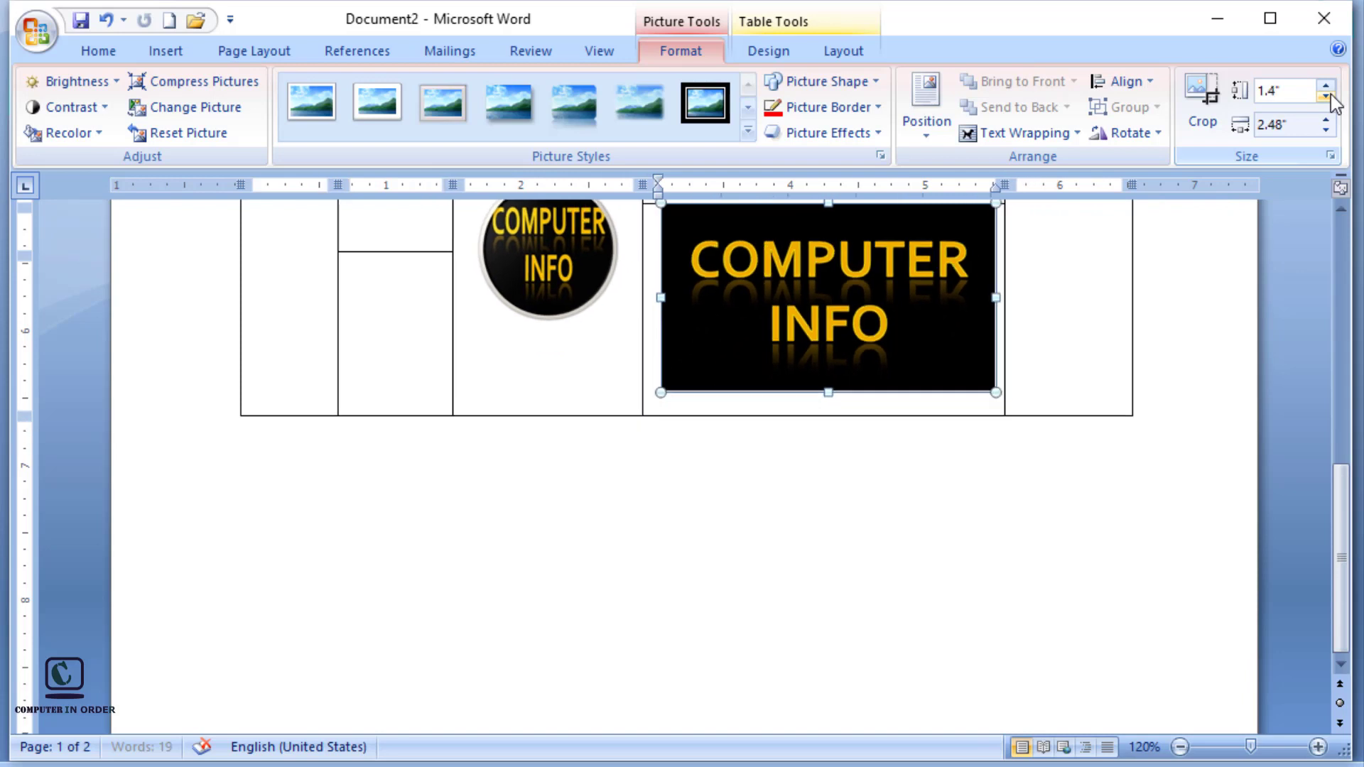
left_click(1327, 96)
left_click(1327, 95)
left_click(1327, 96)
left_click(1327, 95)
left_click(1327, 96)
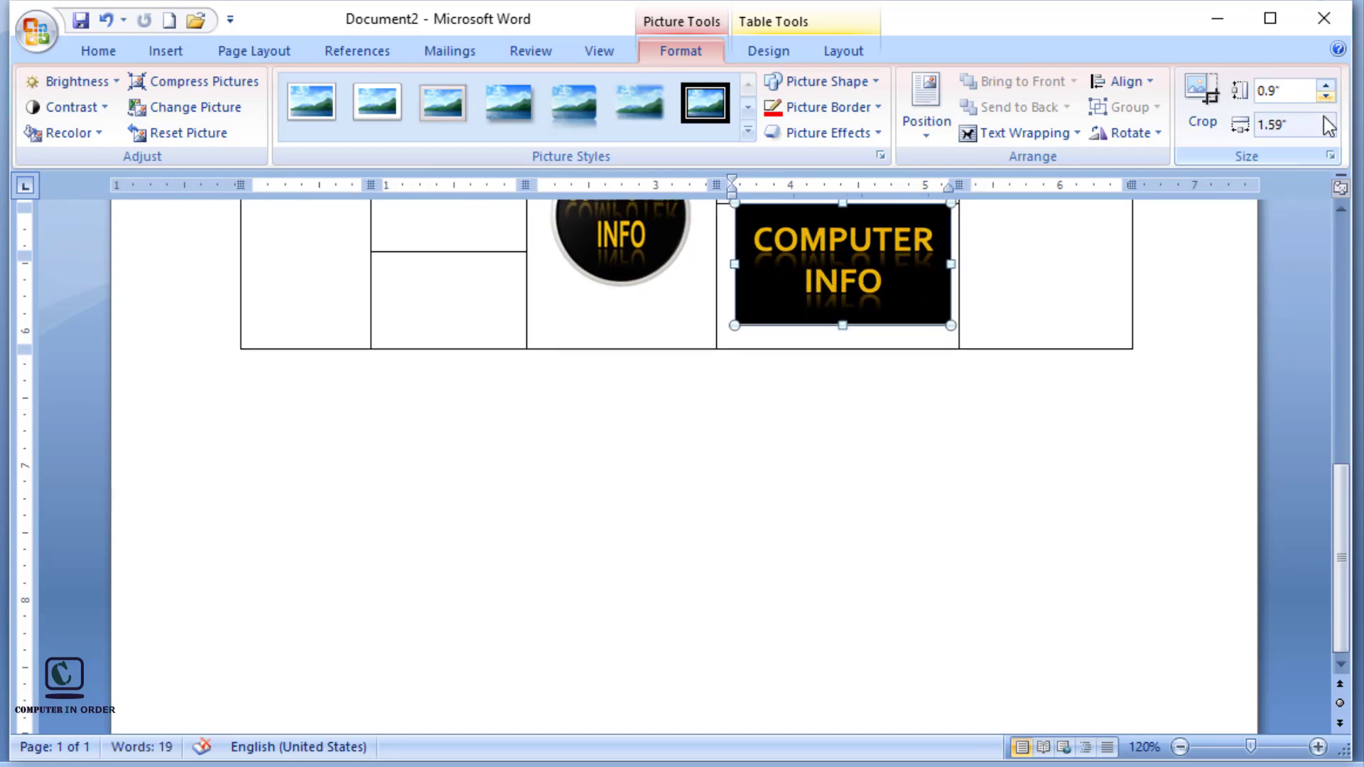
left_click(1327, 130)
left_click(1327, 130)
left_click(1327, 130)
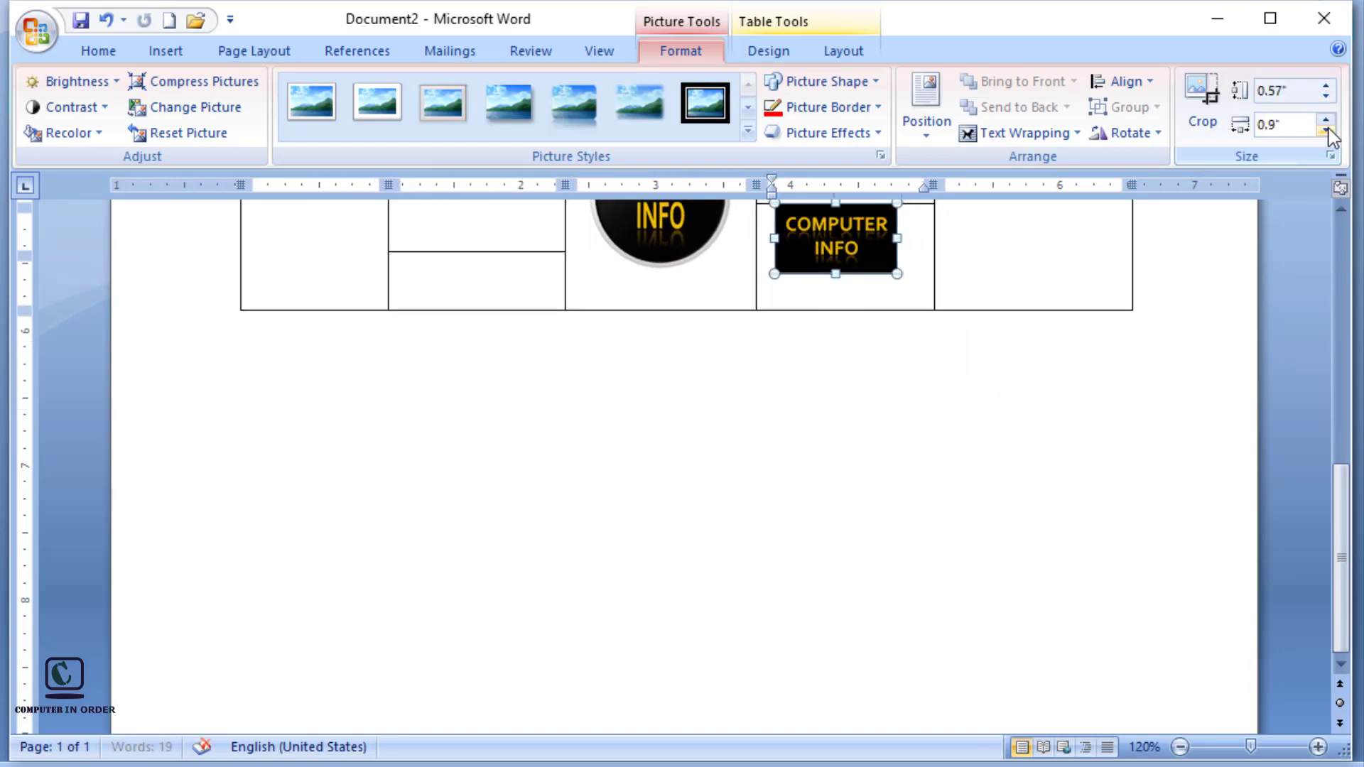
left_click(1328, 132)
- Center the rectangular Computer Info picture both horizontally and vertically within its table cell
left_click_drag(1340, 496, 1354, 403)
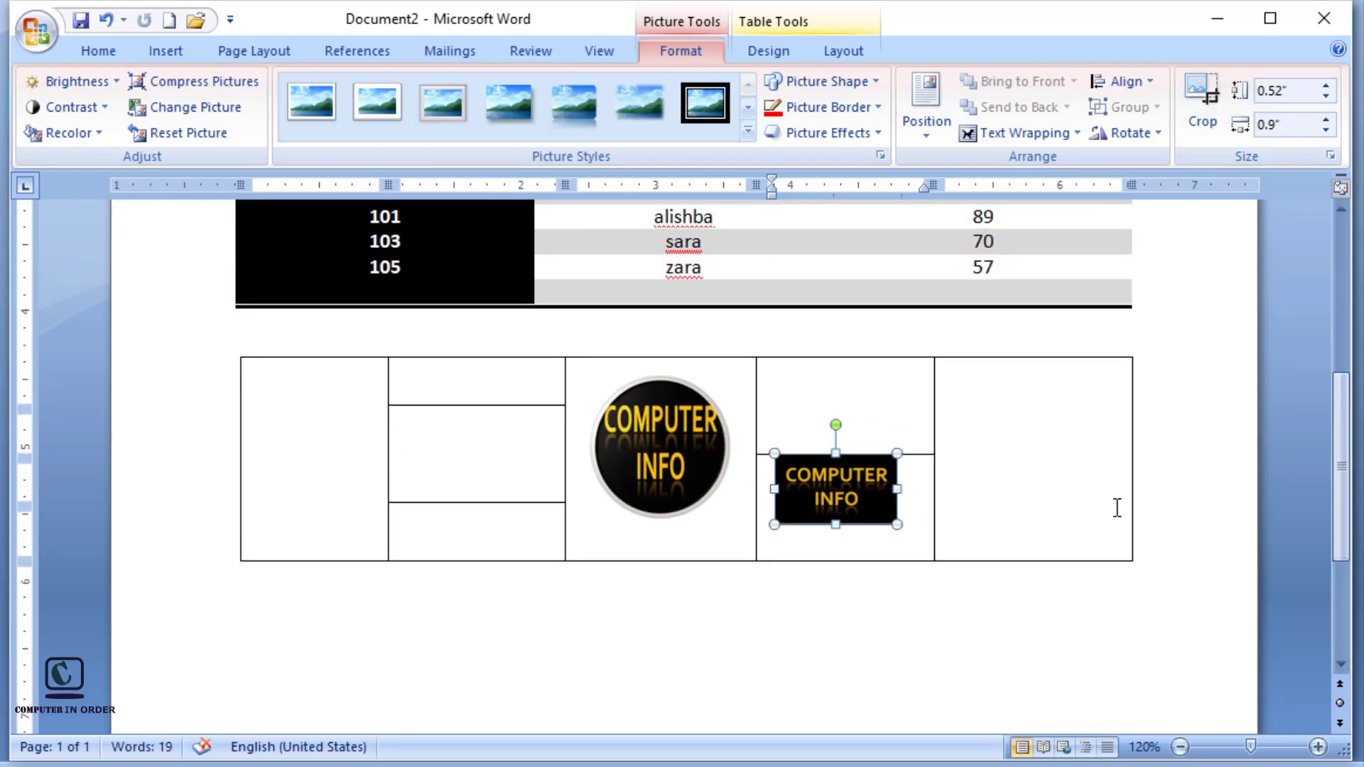
left_click(824, 53)
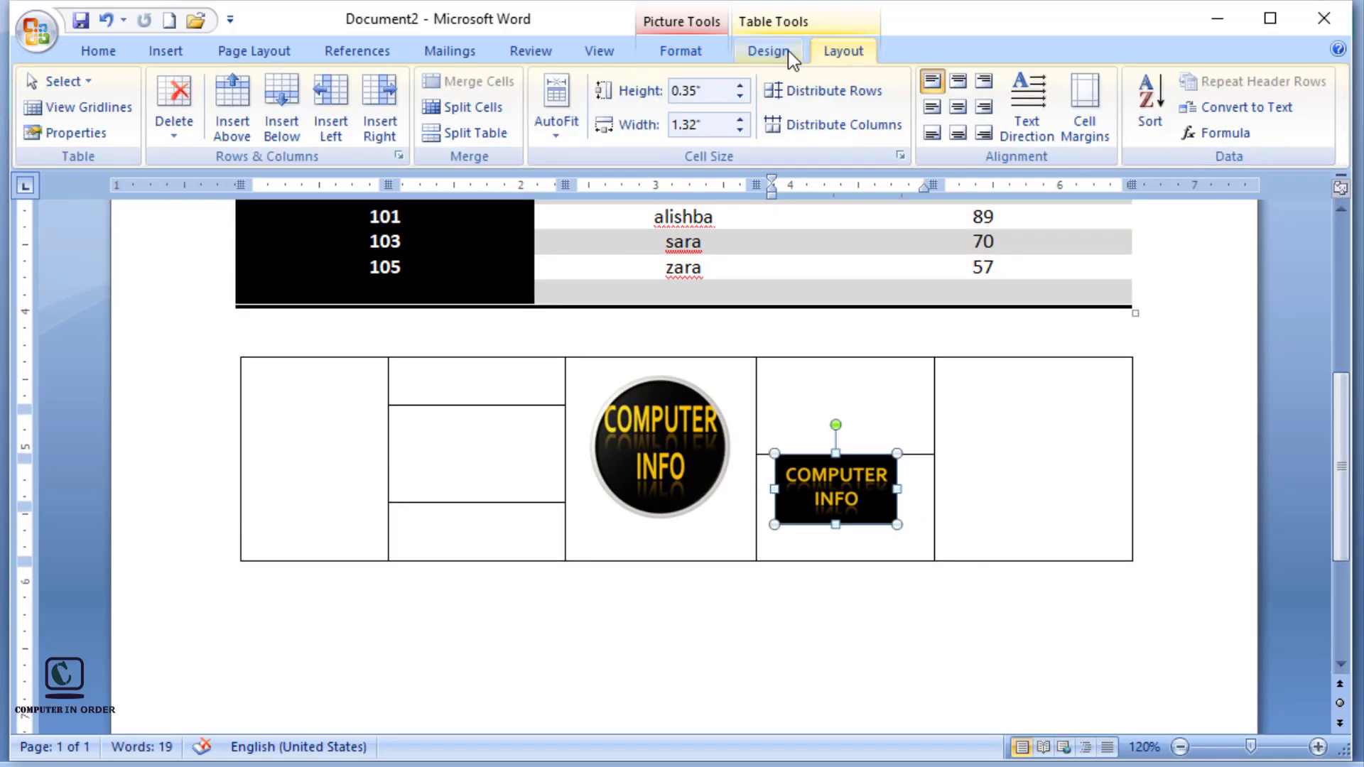
left_click(769, 51)
left_click(842, 53)
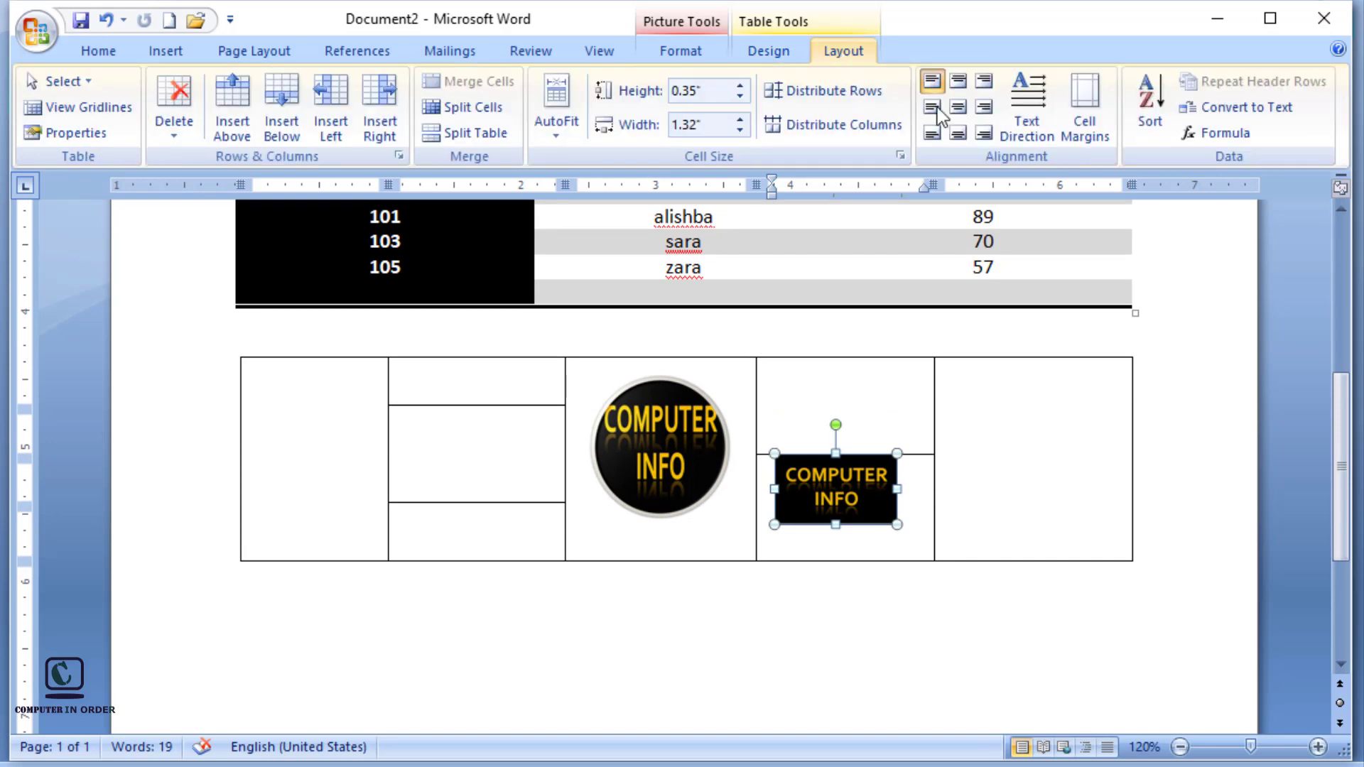
left_click(958, 112)
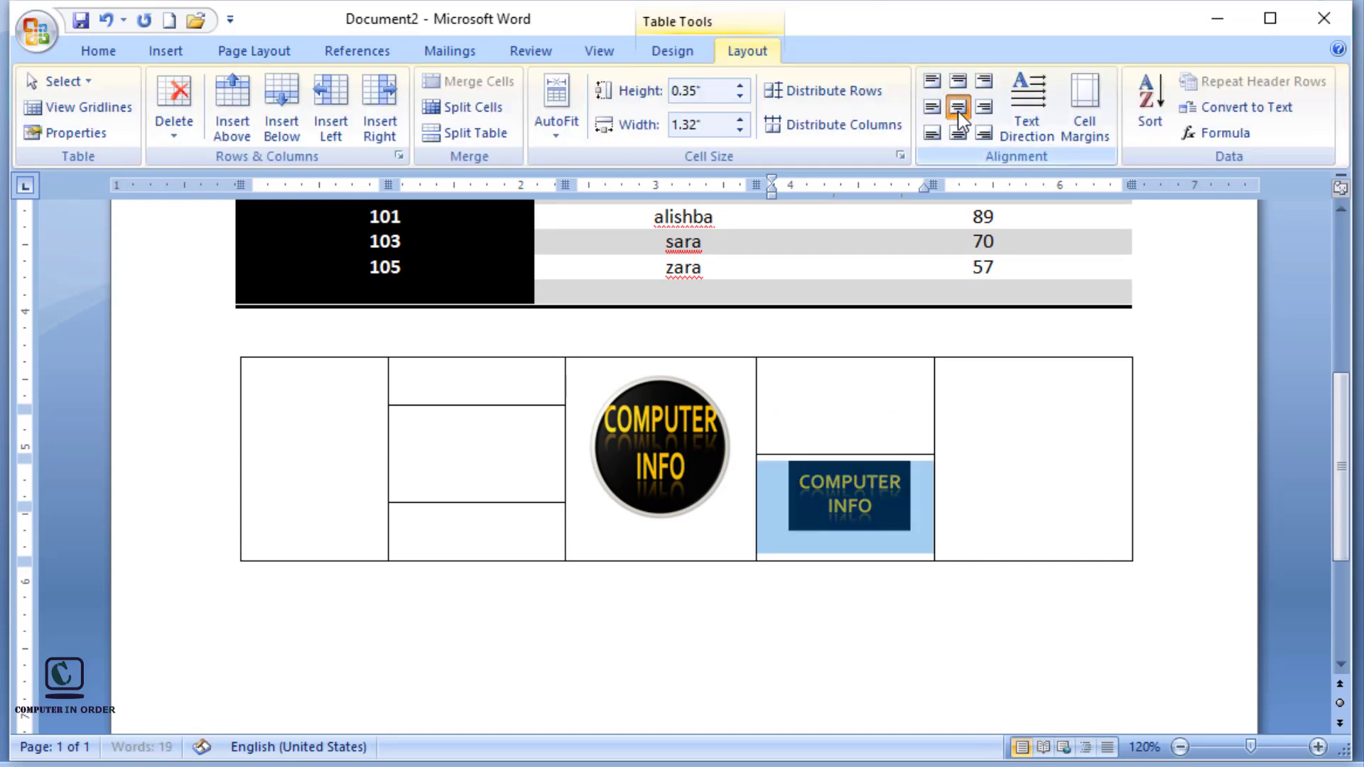
left_click(1046, 487)
- Enter "Computer", "Keyboard" and "Mouse" from top to bottom in the three cells of the hand-drawn table's second column
left_click(461, 382)
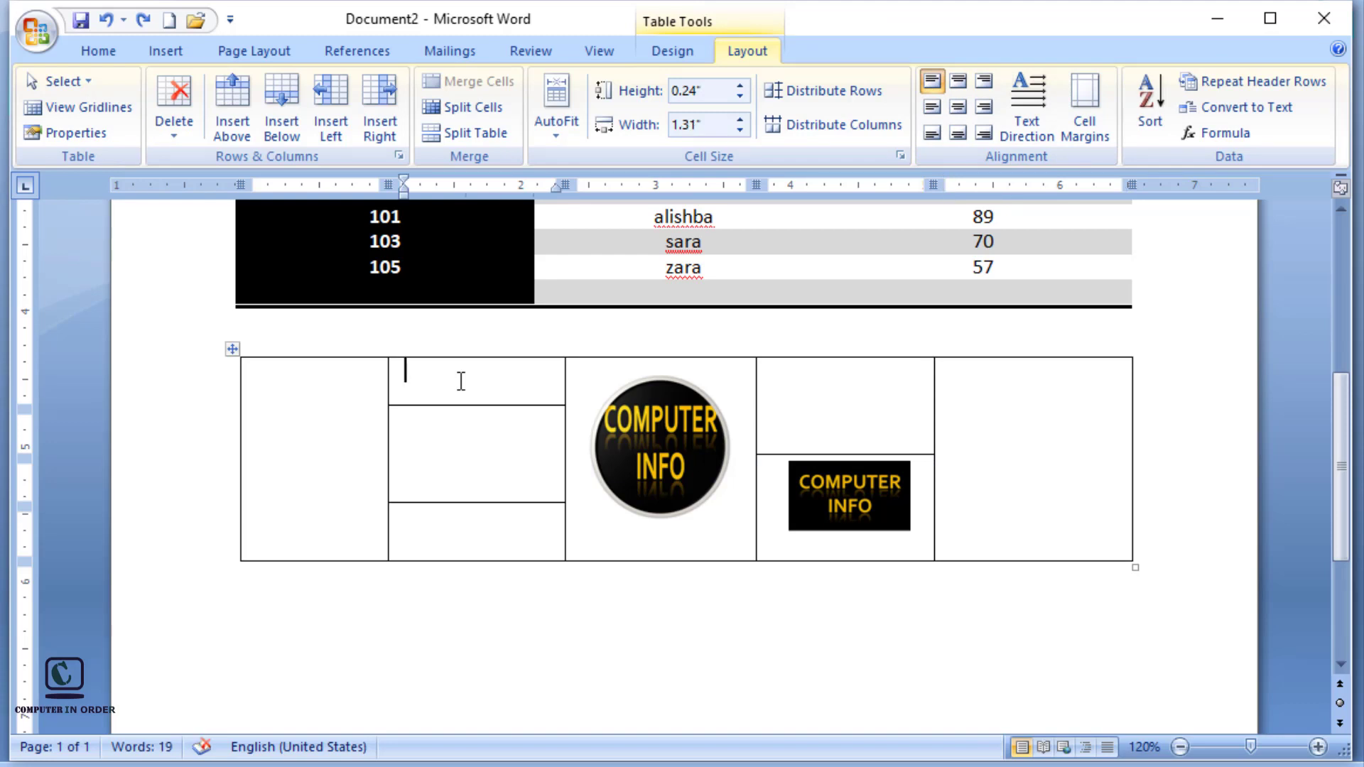
type("Comp")
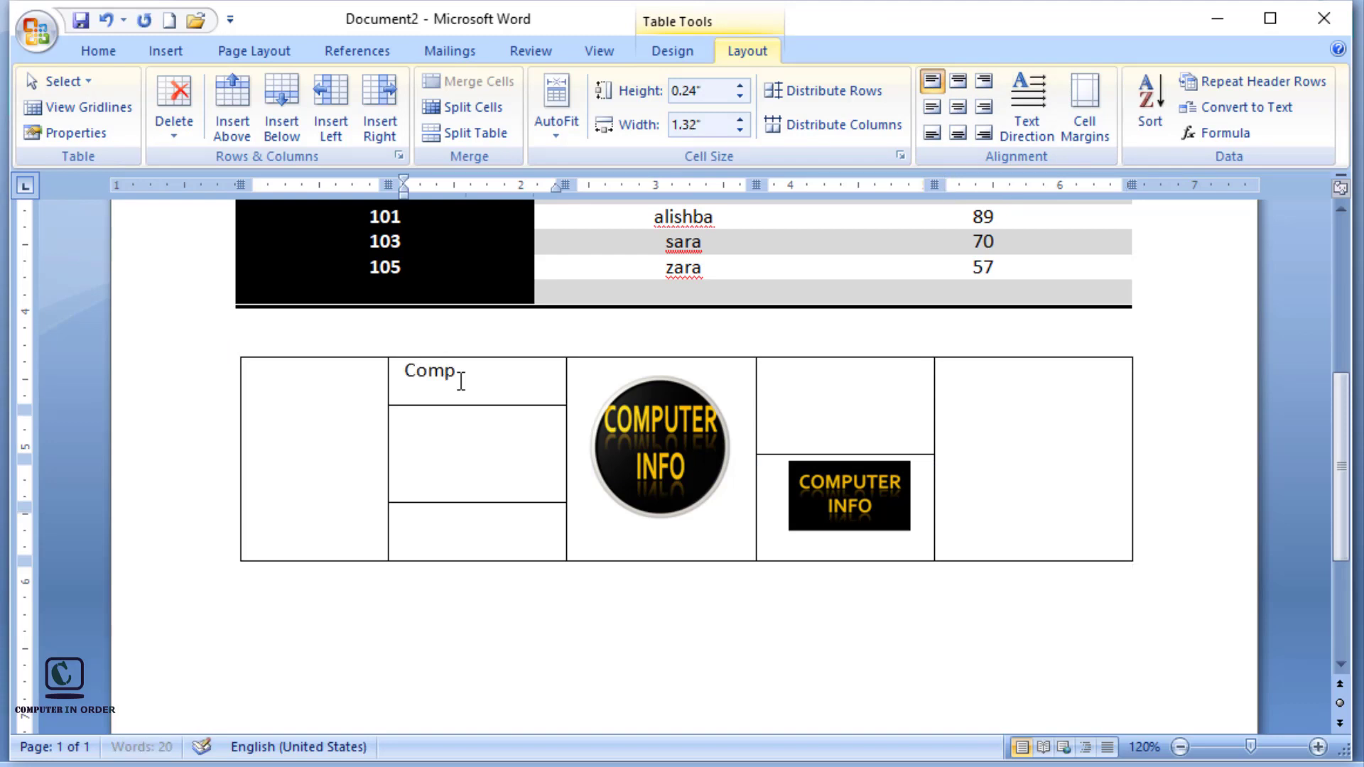
type("uter")
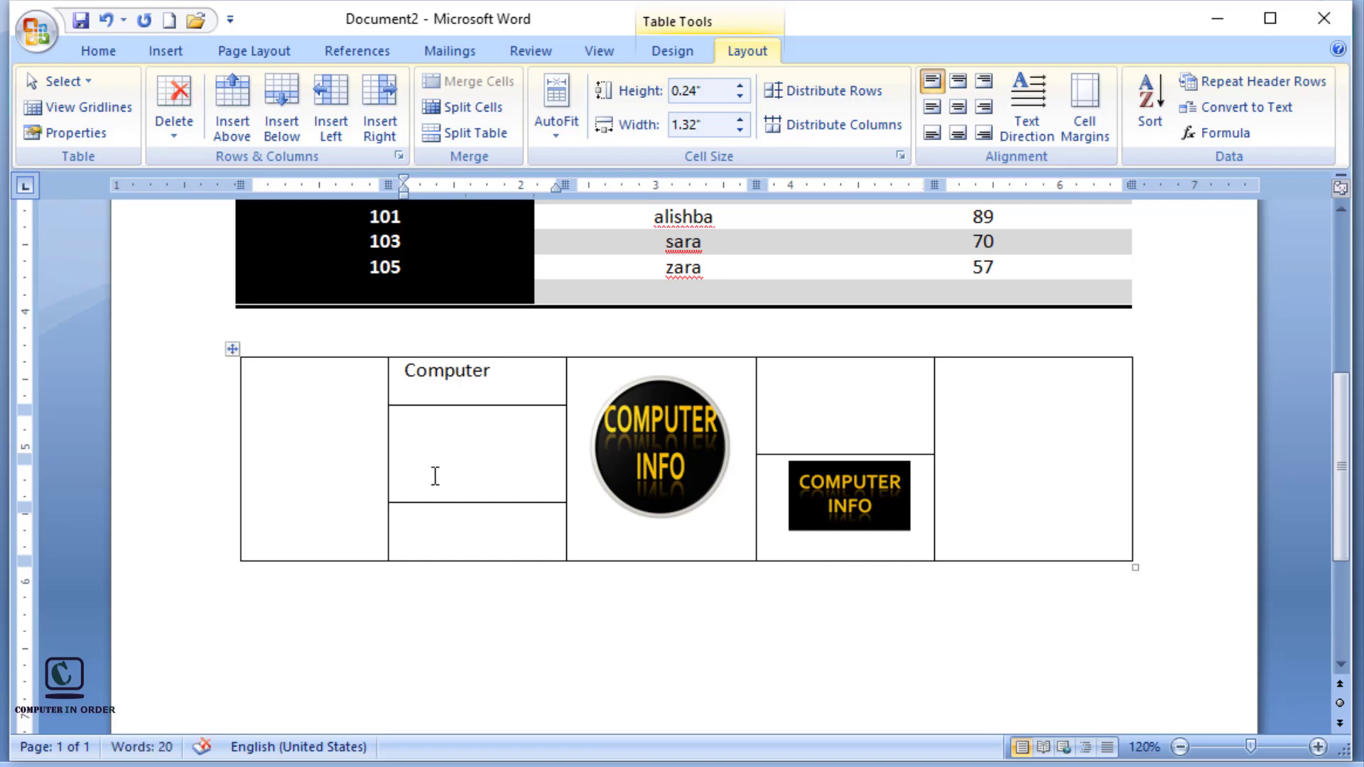
type("Ke")
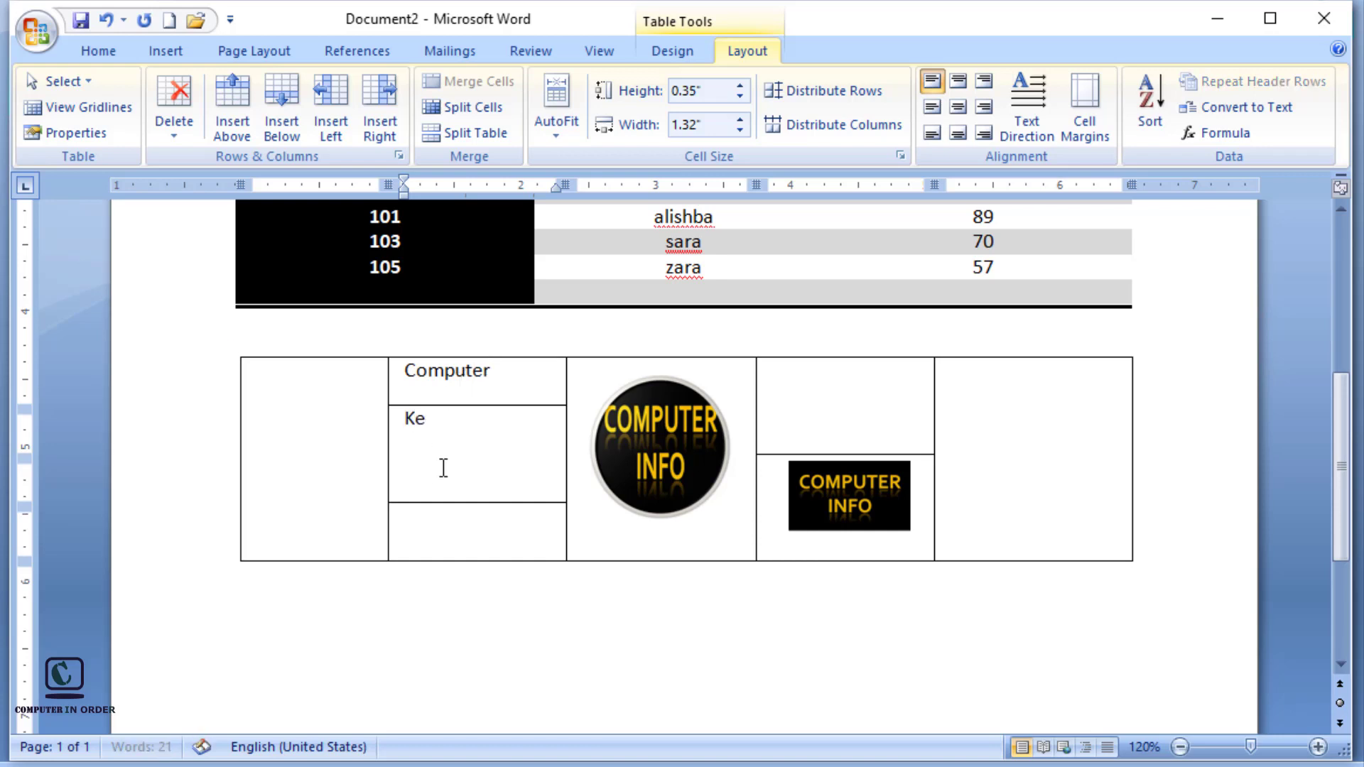
type("yboard")
left_click(446, 535)
type("Mouse")
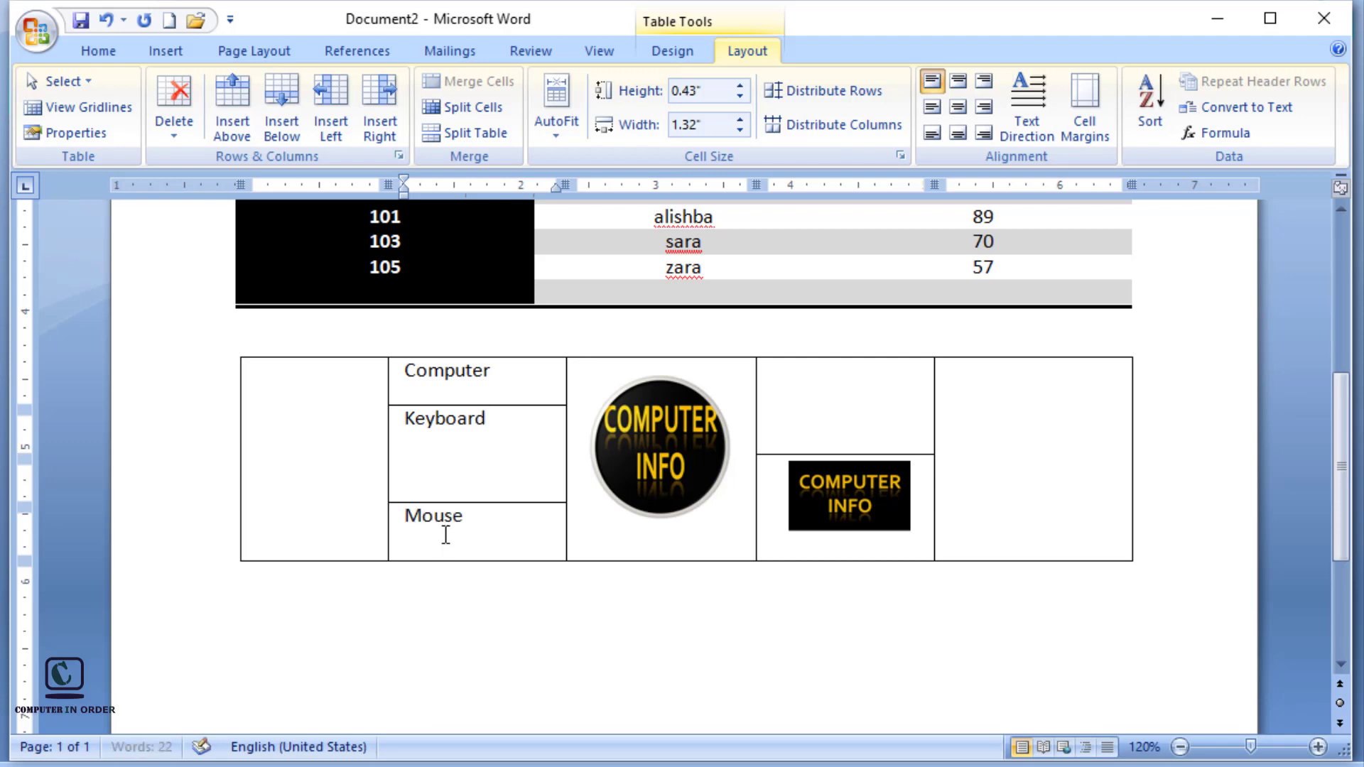
- Shade the empty first-column cell of the hand-drawn table red and the Computer cell yellow
left_click(615, 615)
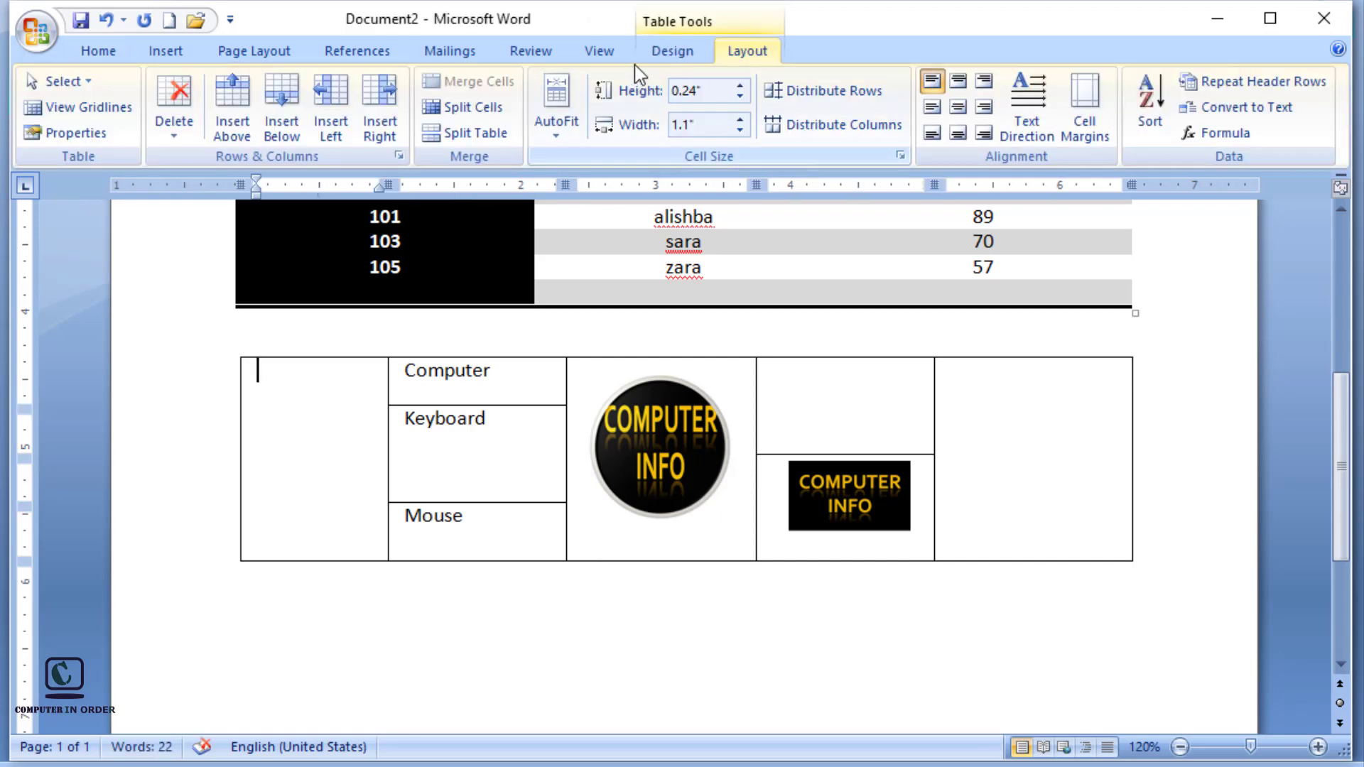
left_click(658, 55)
left_click(981, 82)
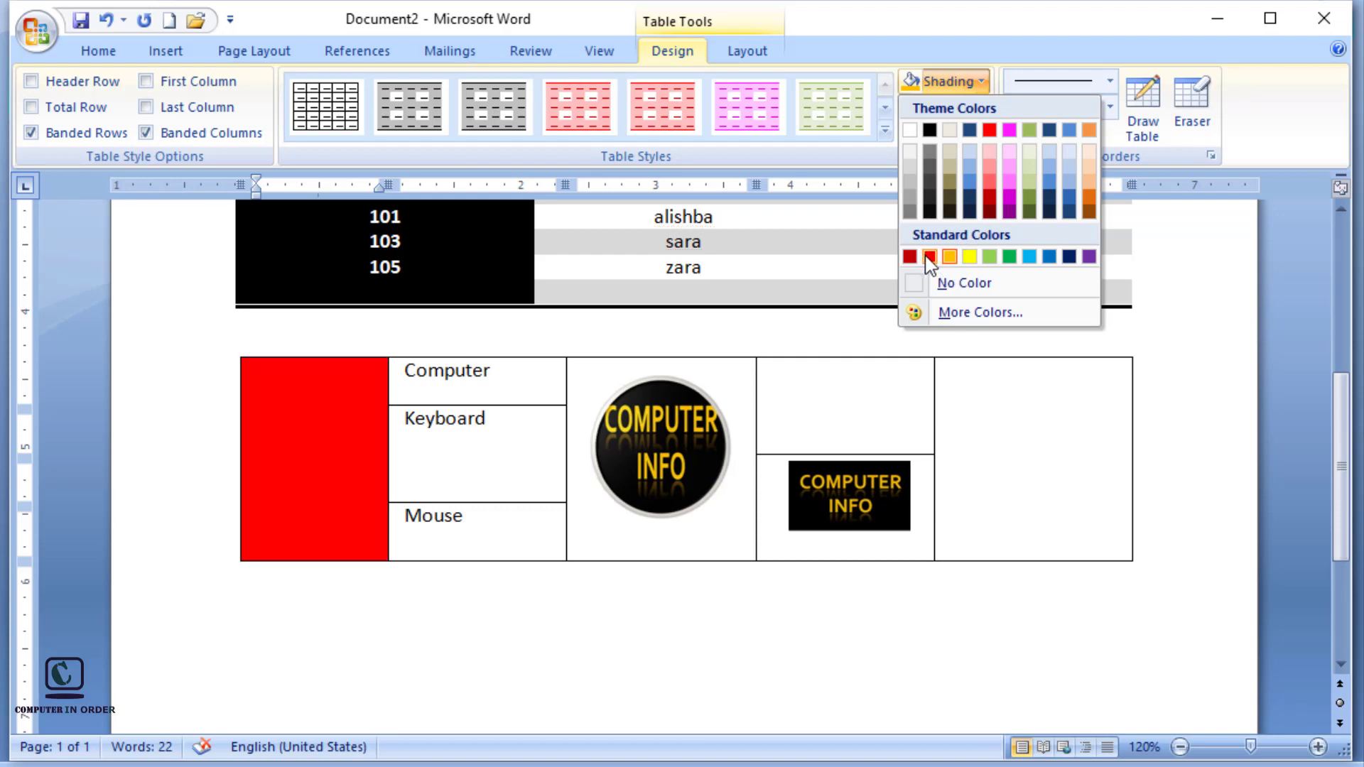
left_click(930, 257)
left_click(518, 387)
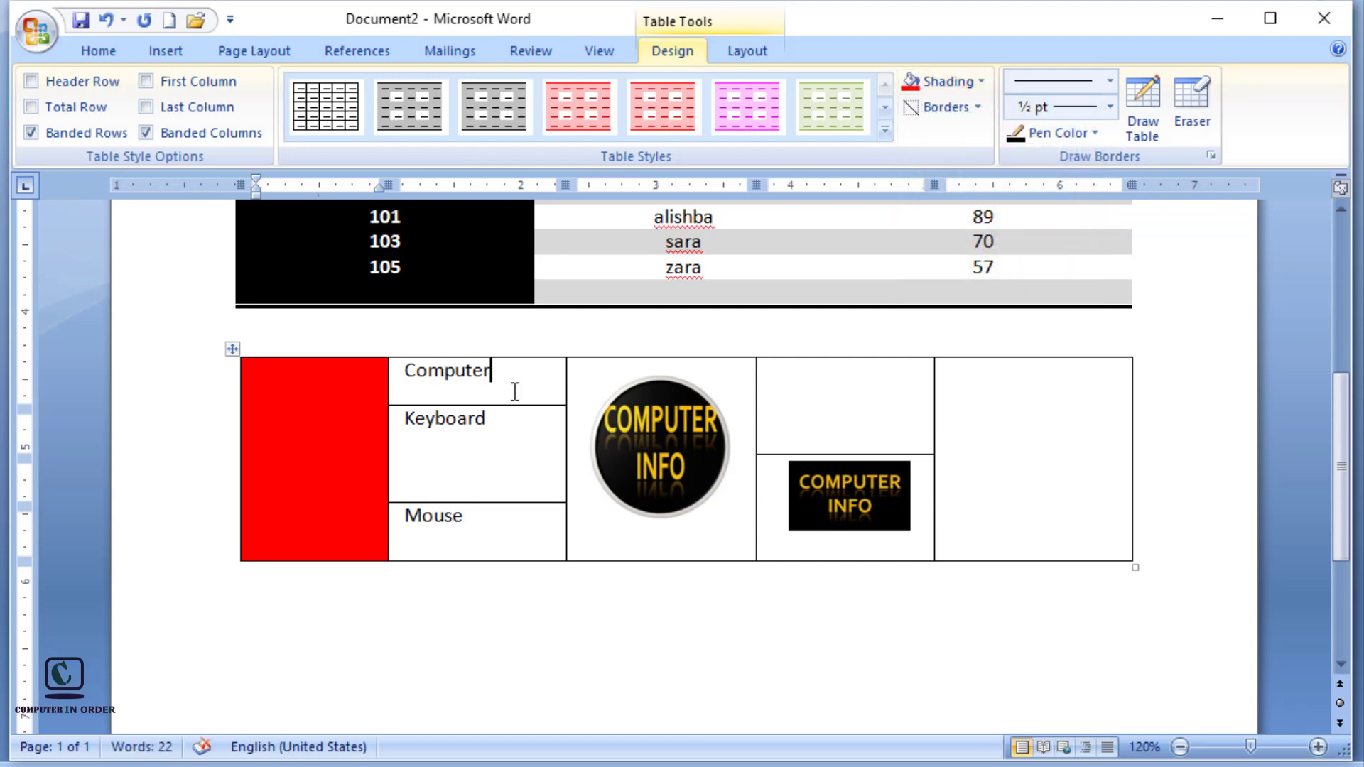
left_click(982, 81)
left_click(970, 258)
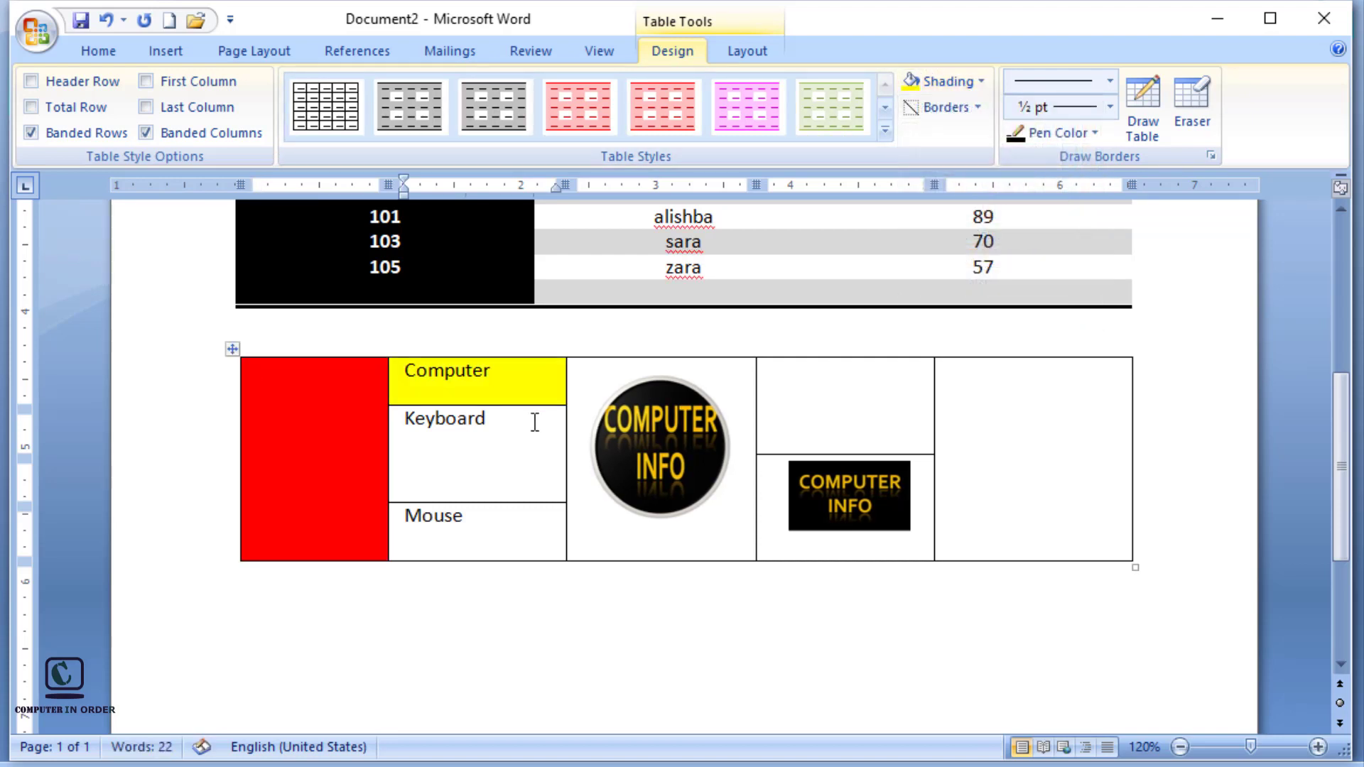
- Shade the Keyboard cell light blue and the Mouse cell purple
left_click(983, 83)
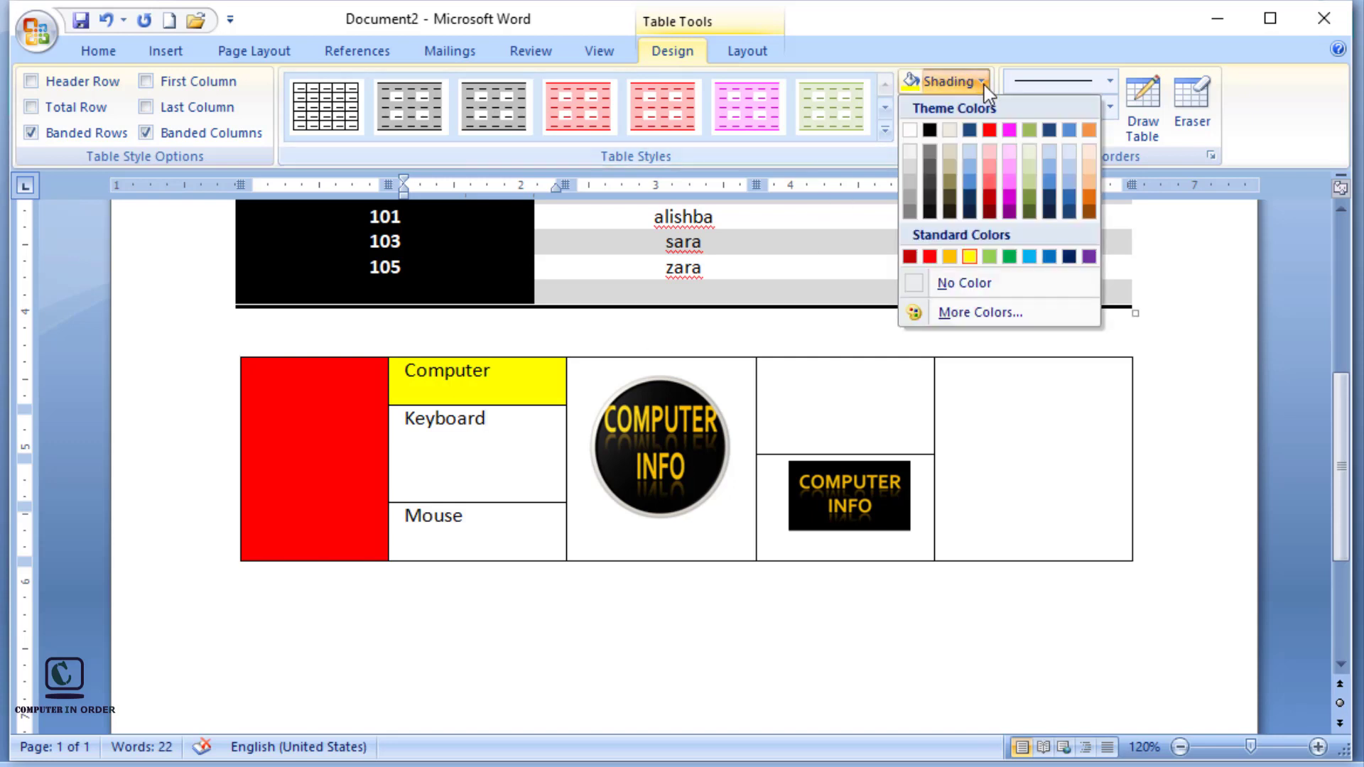
left_click(1030, 256)
left_click(531, 537)
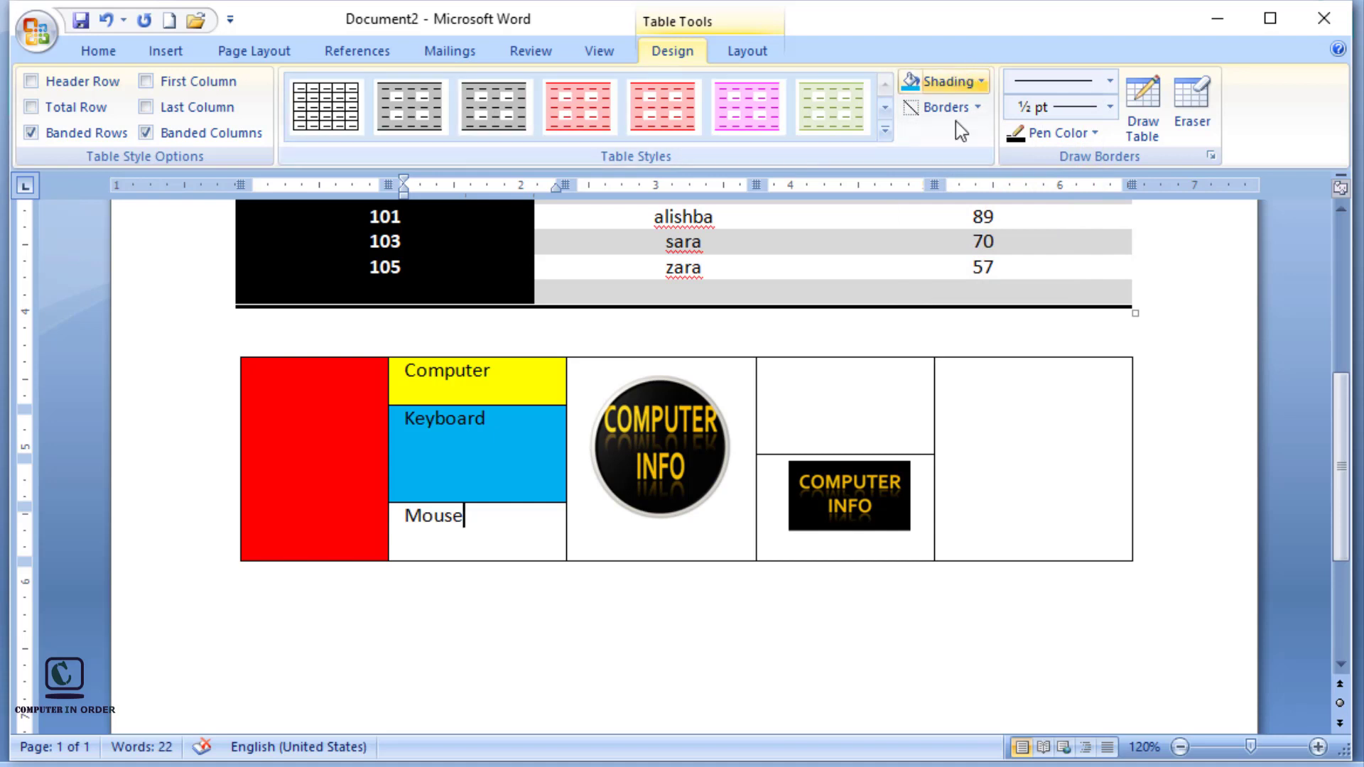
left_click(983, 82)
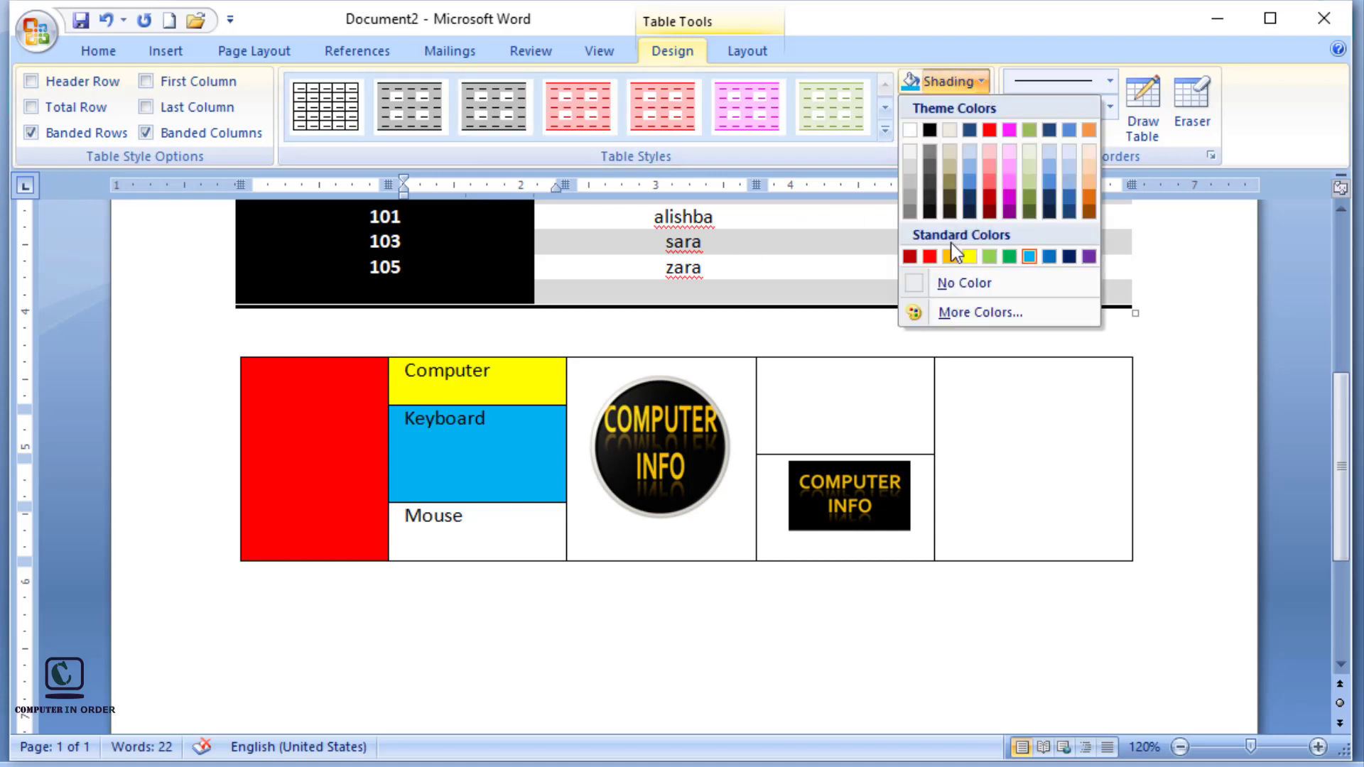
left_click(1089, 256)
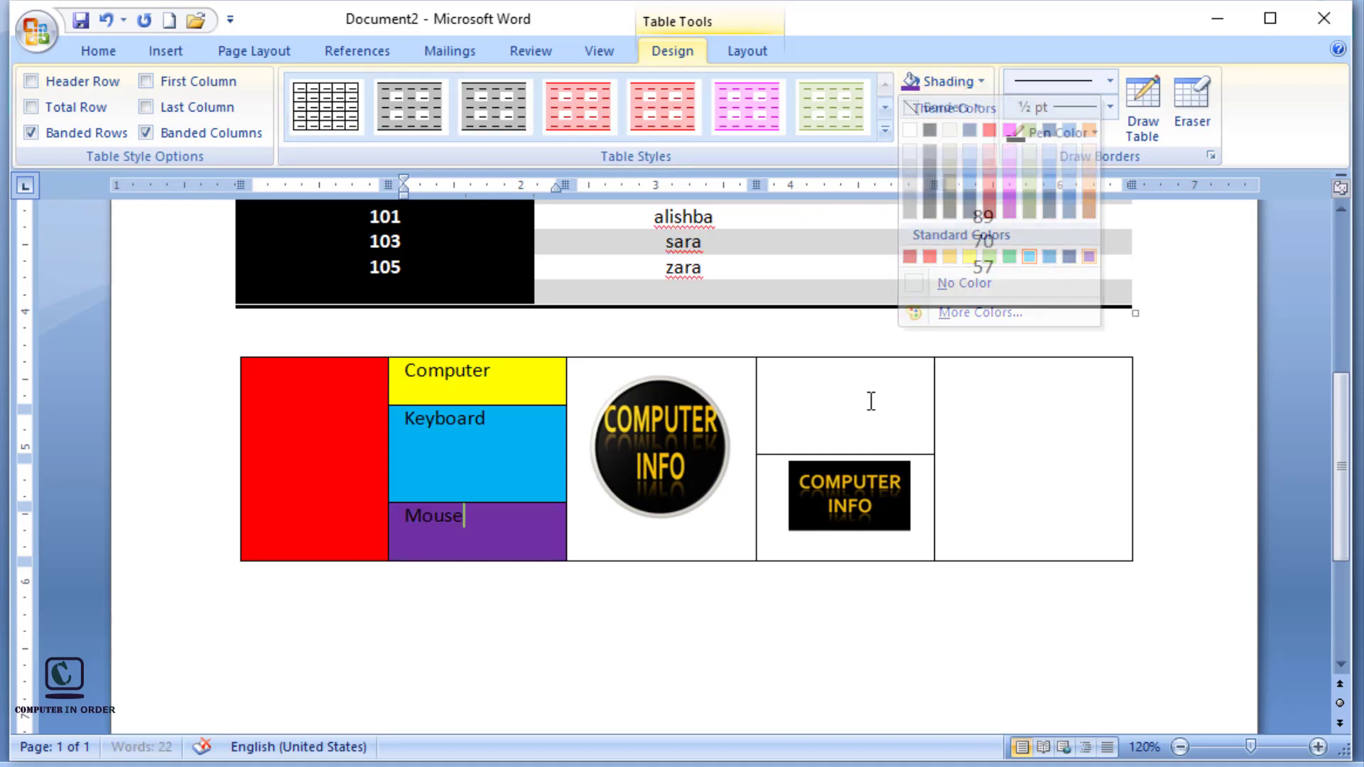
- Erase the border between the fourth and fifth columns and the horizontal border inside the fourth column of the hand-drawn table
left_click(773, 370)
left_click_drag(1340, 501, 1354, 416)
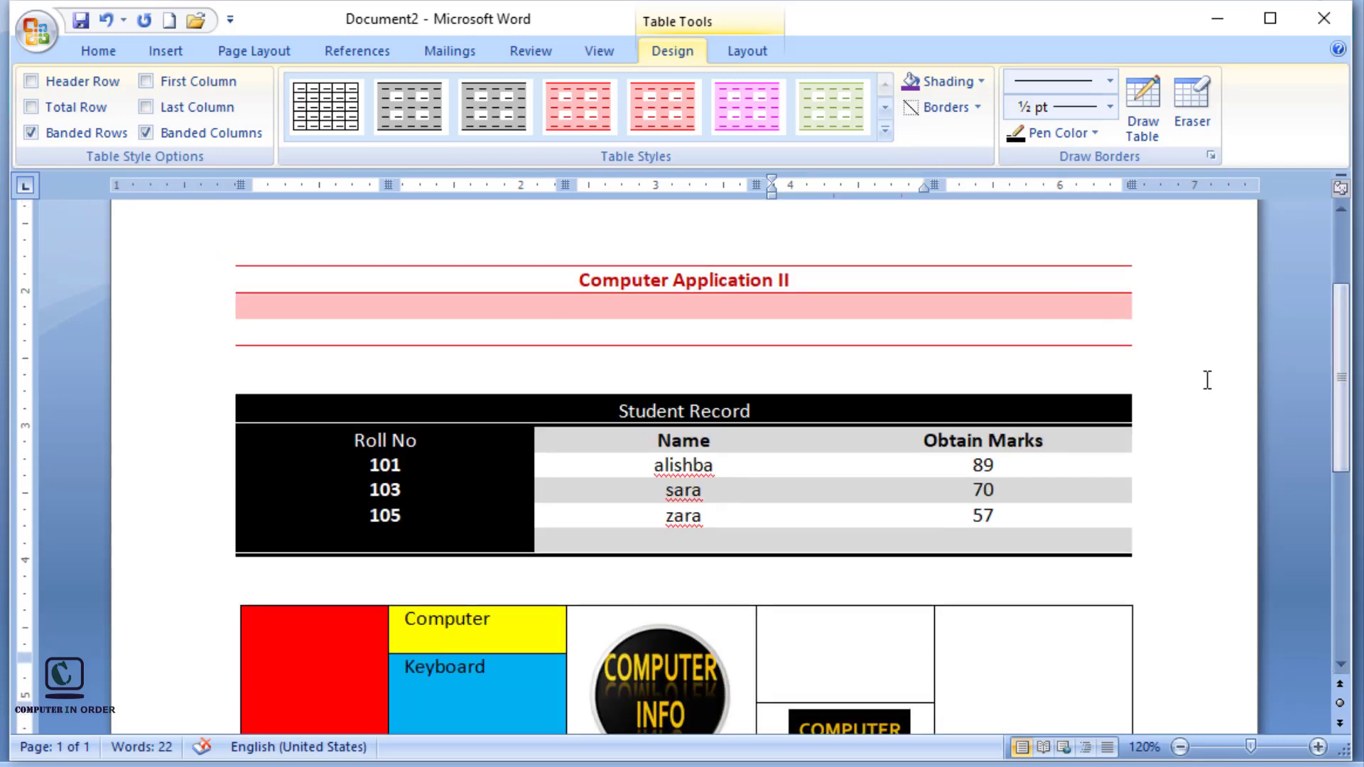
left_click_drag(1345, 348, 1349, 435)
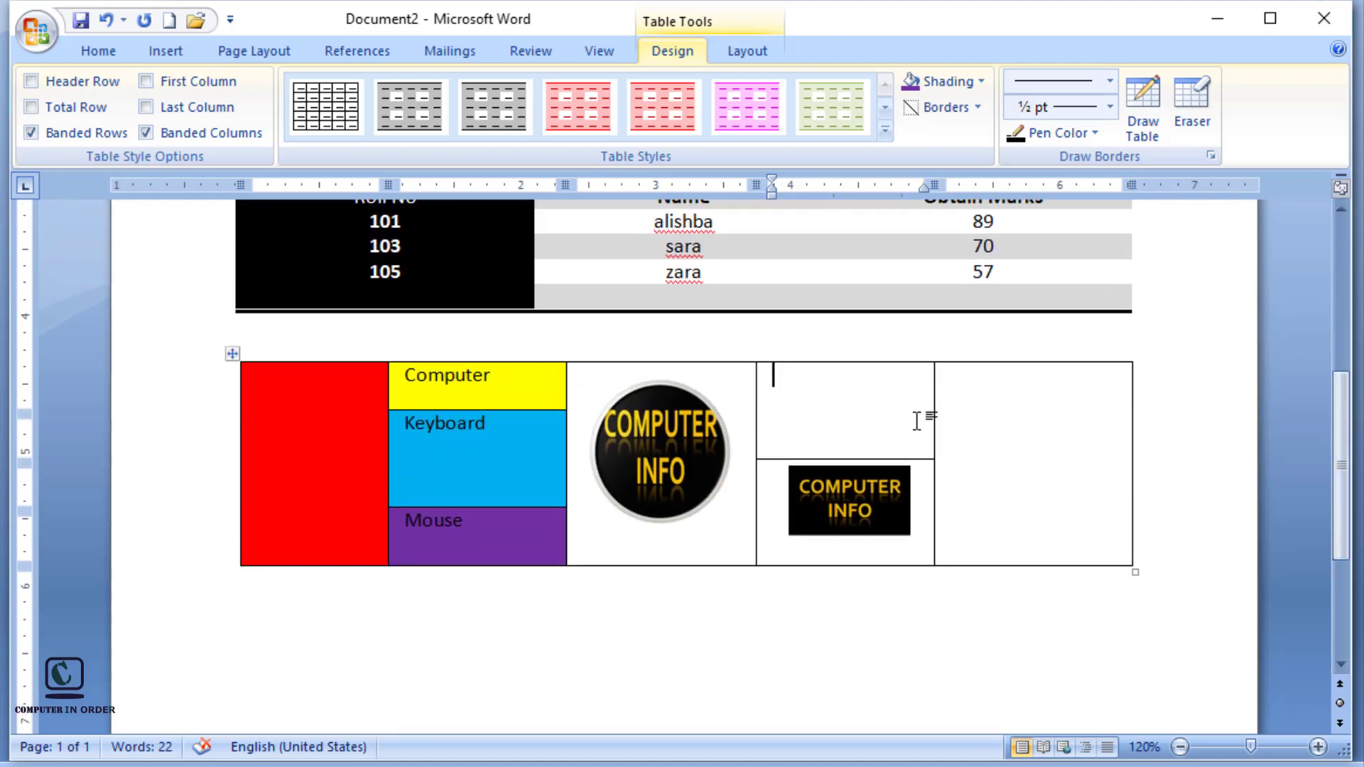
left_click(1195, 105)
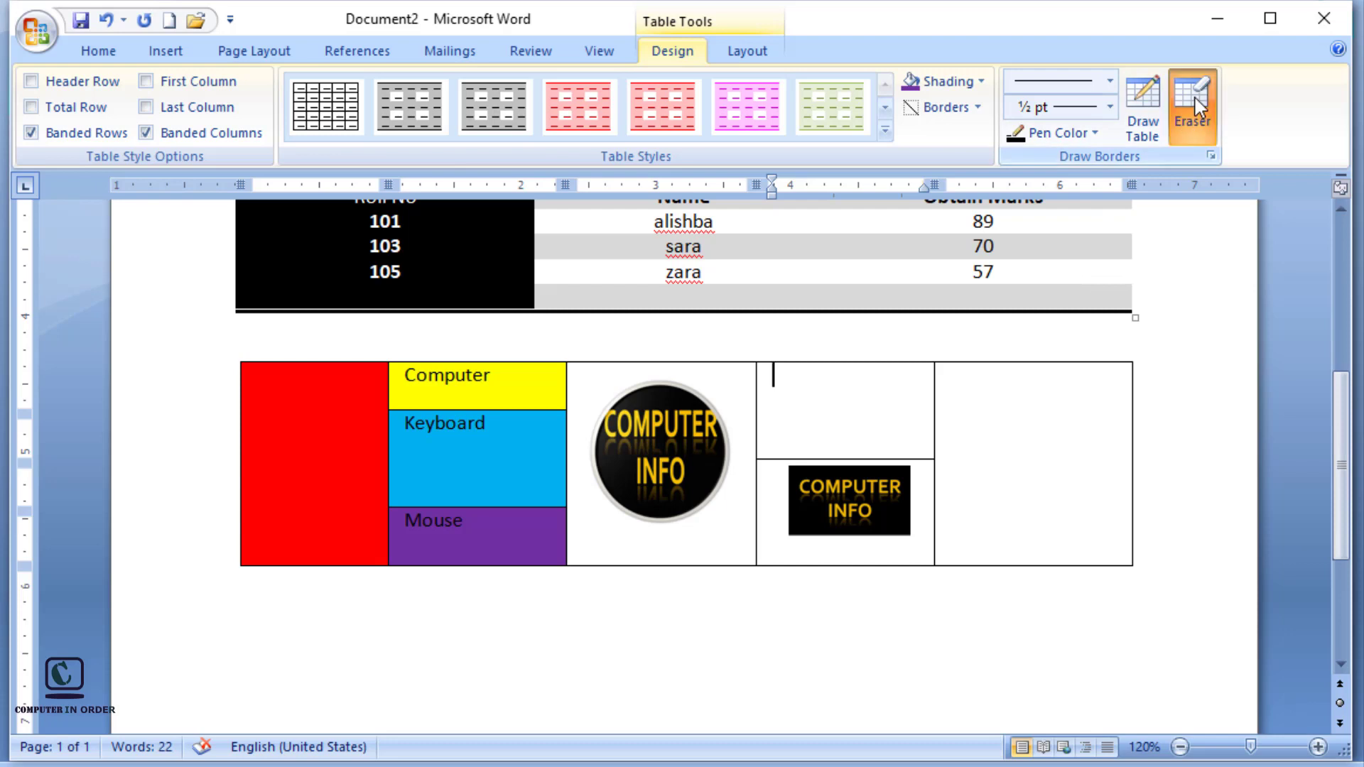
mouse_move(935, 371)
left_mouse_down()
mouse_move(935, 433)
mouse_move(902, 454)
left_mouse_up()
left_click(934, 510)
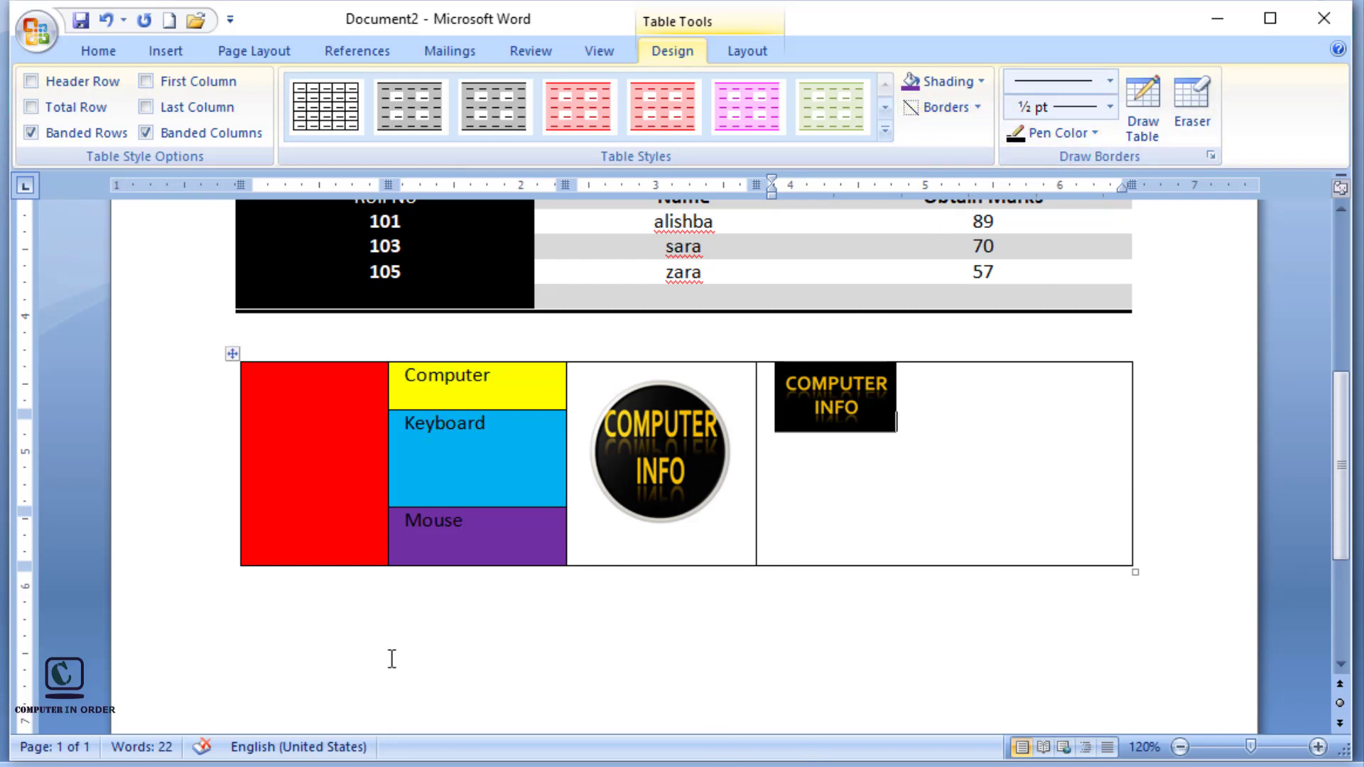
- Draw a new single-cell table about 3.3" wide and 0.7" high below the colored table
left_click(345, 646)
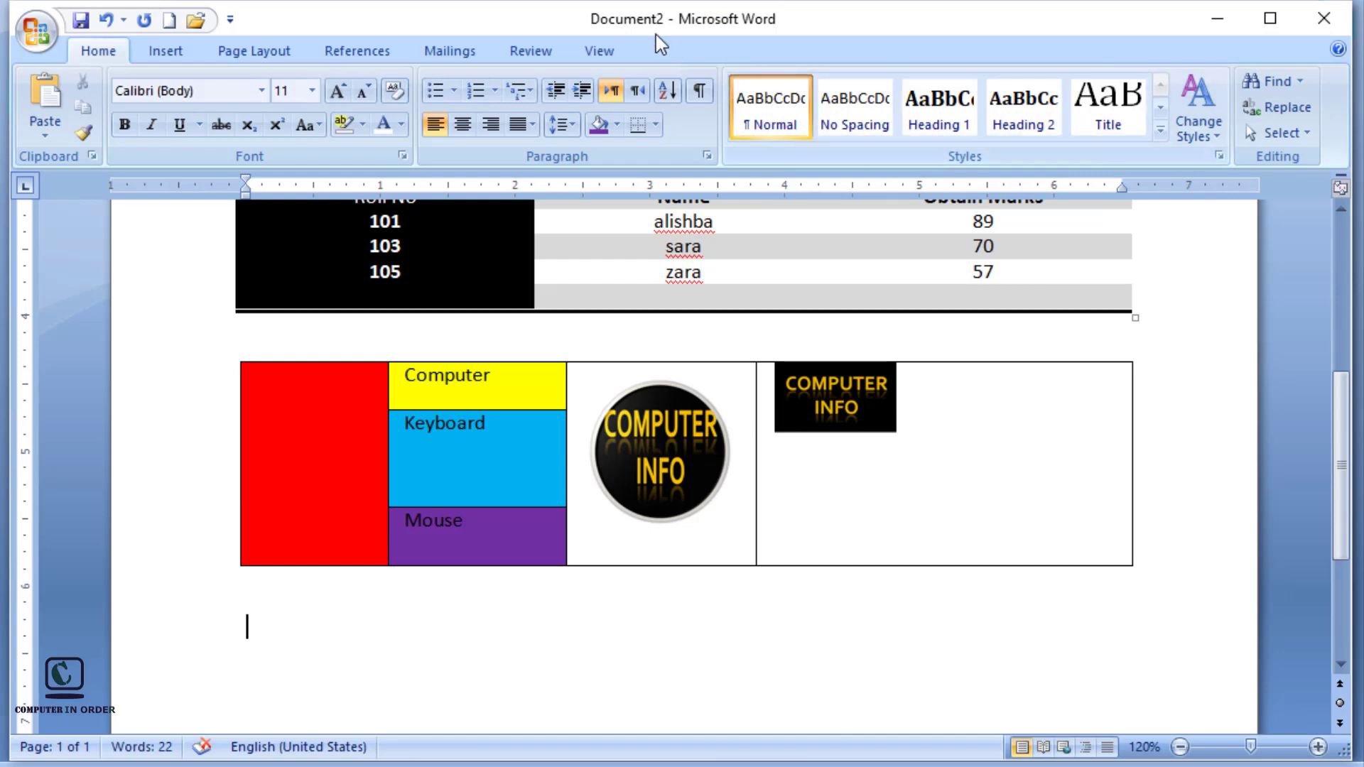
left_click(167, 51)
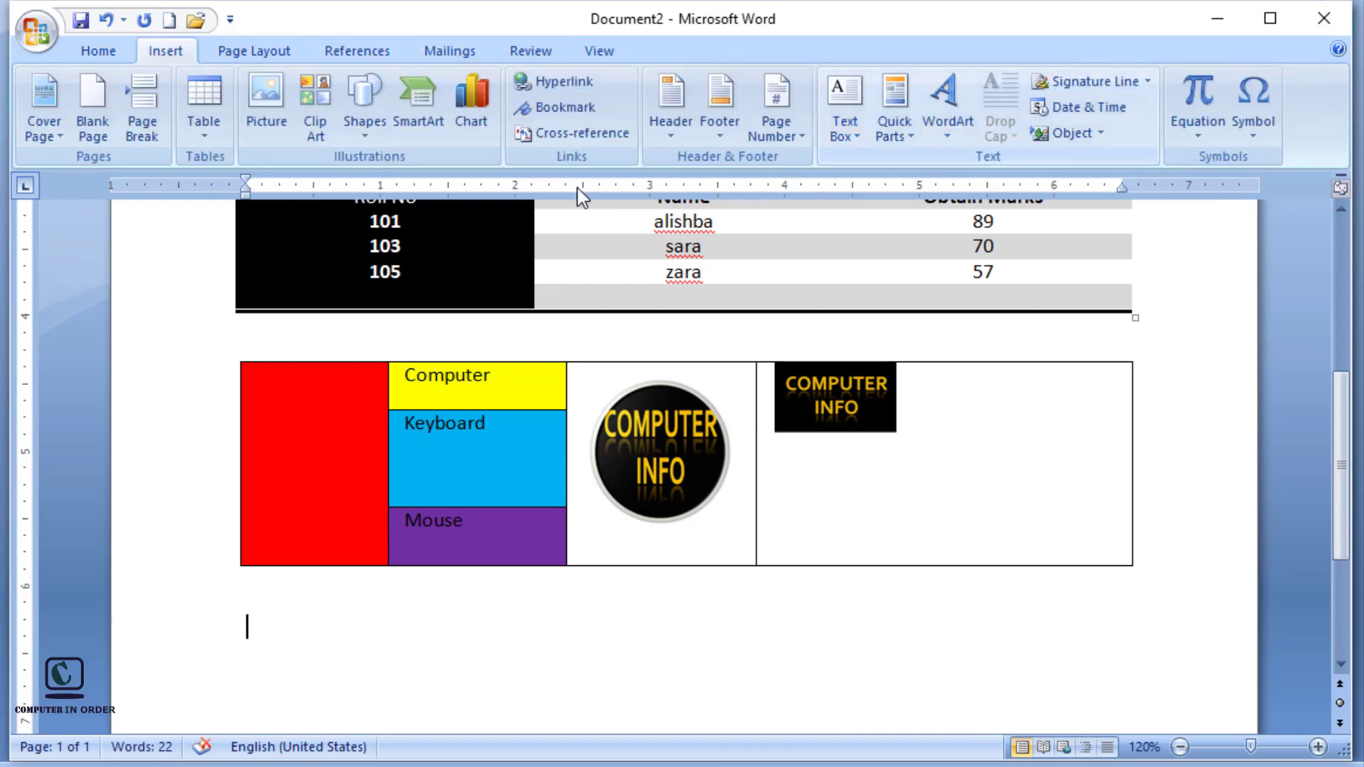
left_click(204, 113)
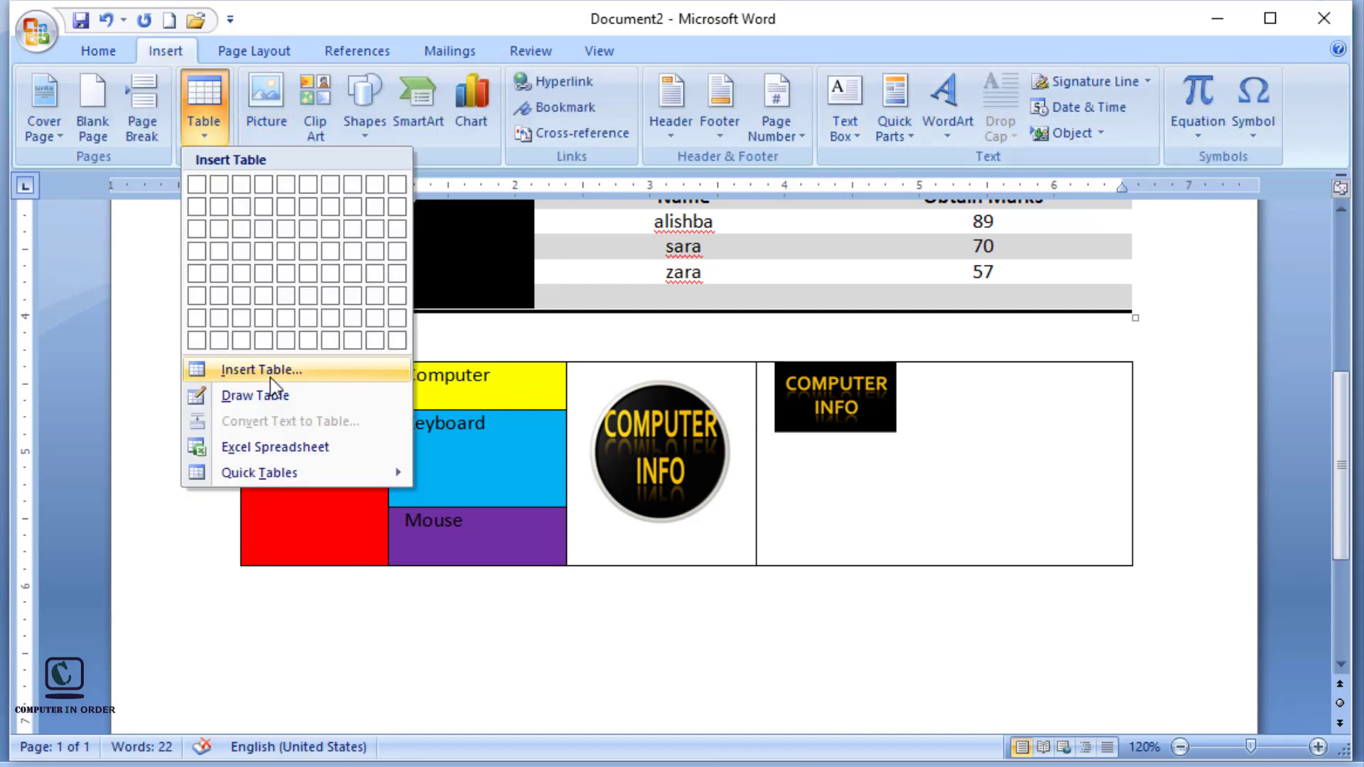
left_click(266, 396)
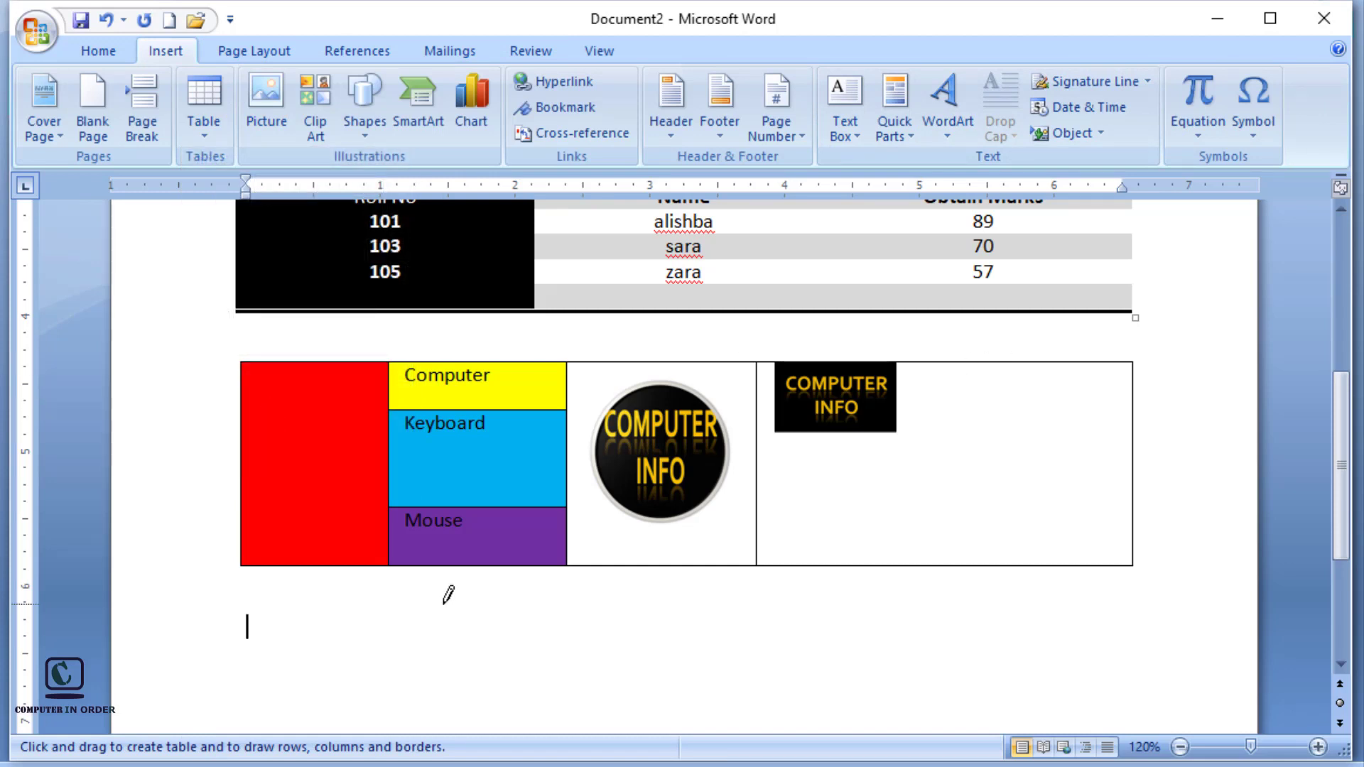
mouse_move(206, 615)
left_mouse_down()
mouse_move(423, 689)
mouse_move(655, 706)
left_mouse_up()
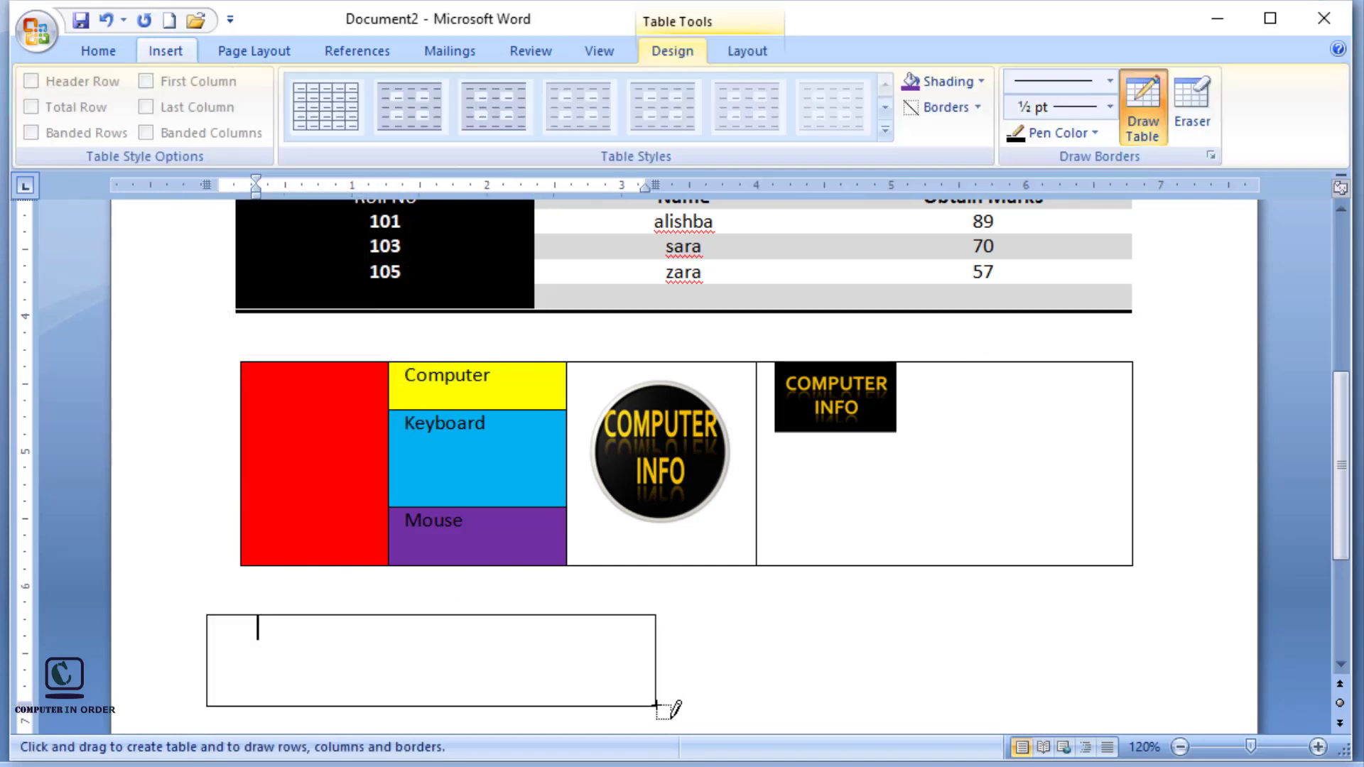
- Draw three vertical dividers in the new single-cell table using a red 3 pt triple-line pen
left_click(1110, 108)
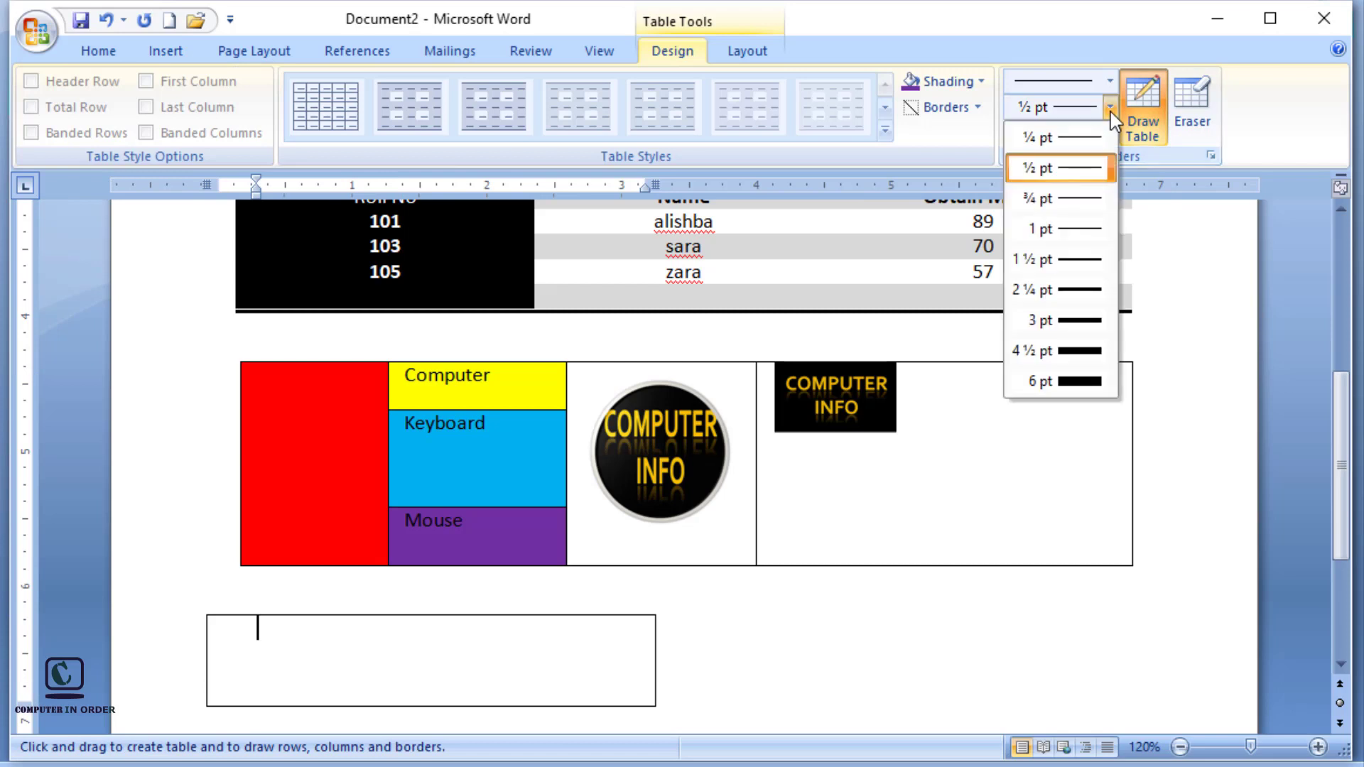
left_click(1090, 267)
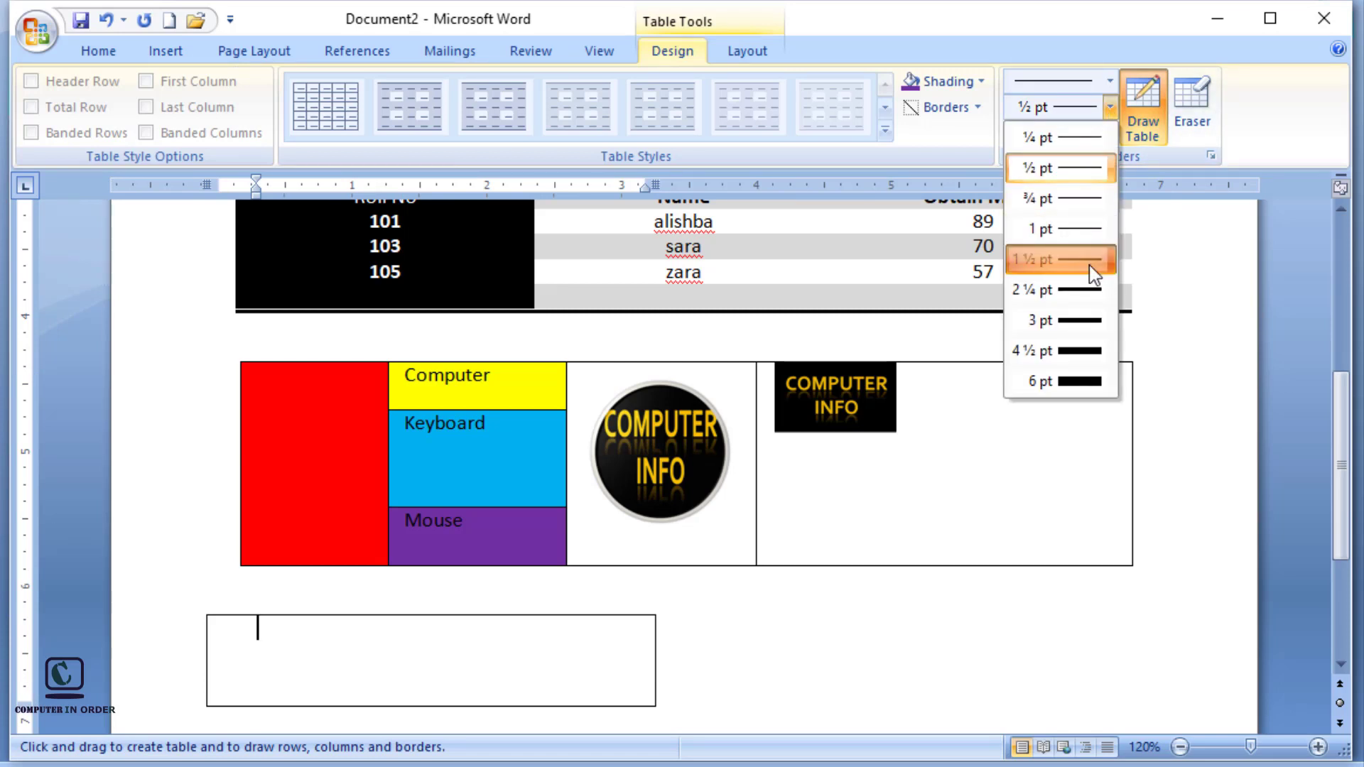
left_click(1108, 83)
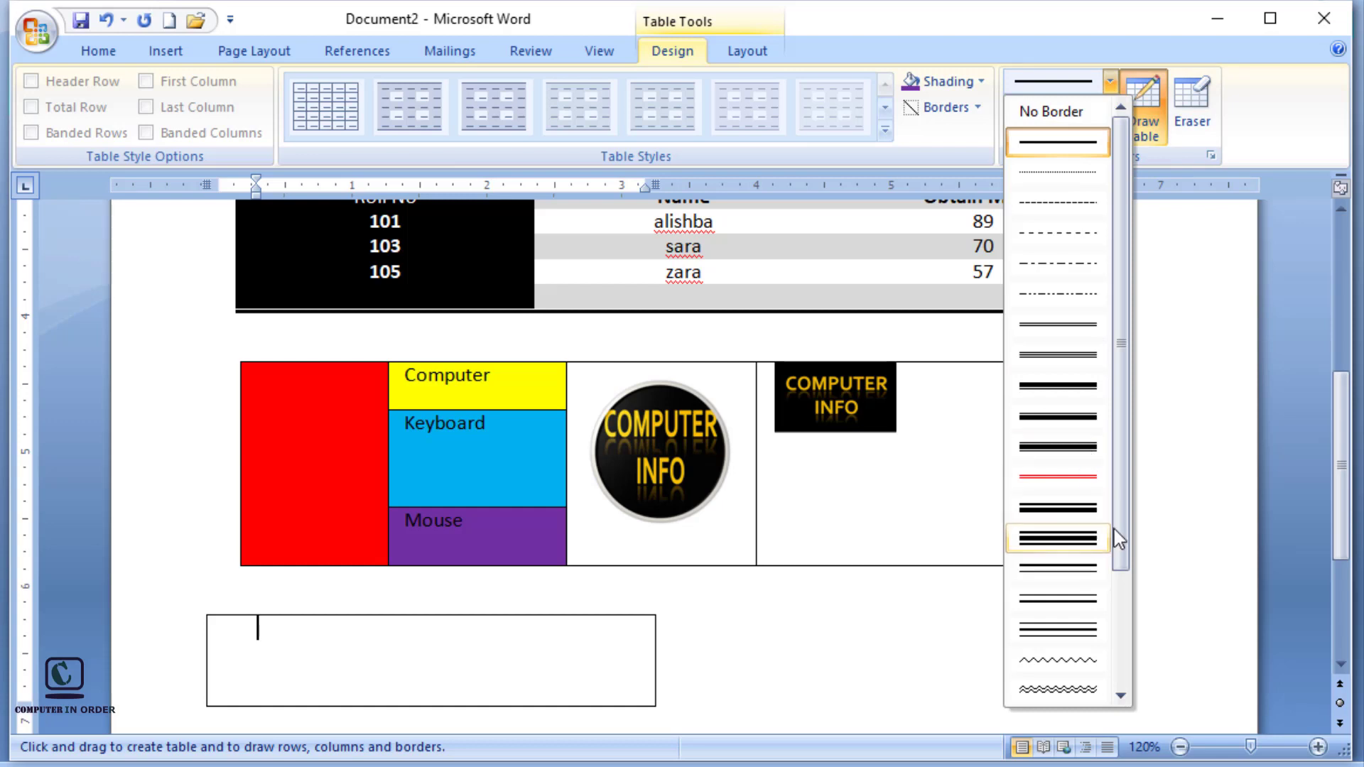
left_click_drag(1124, 465, 1123, 583)
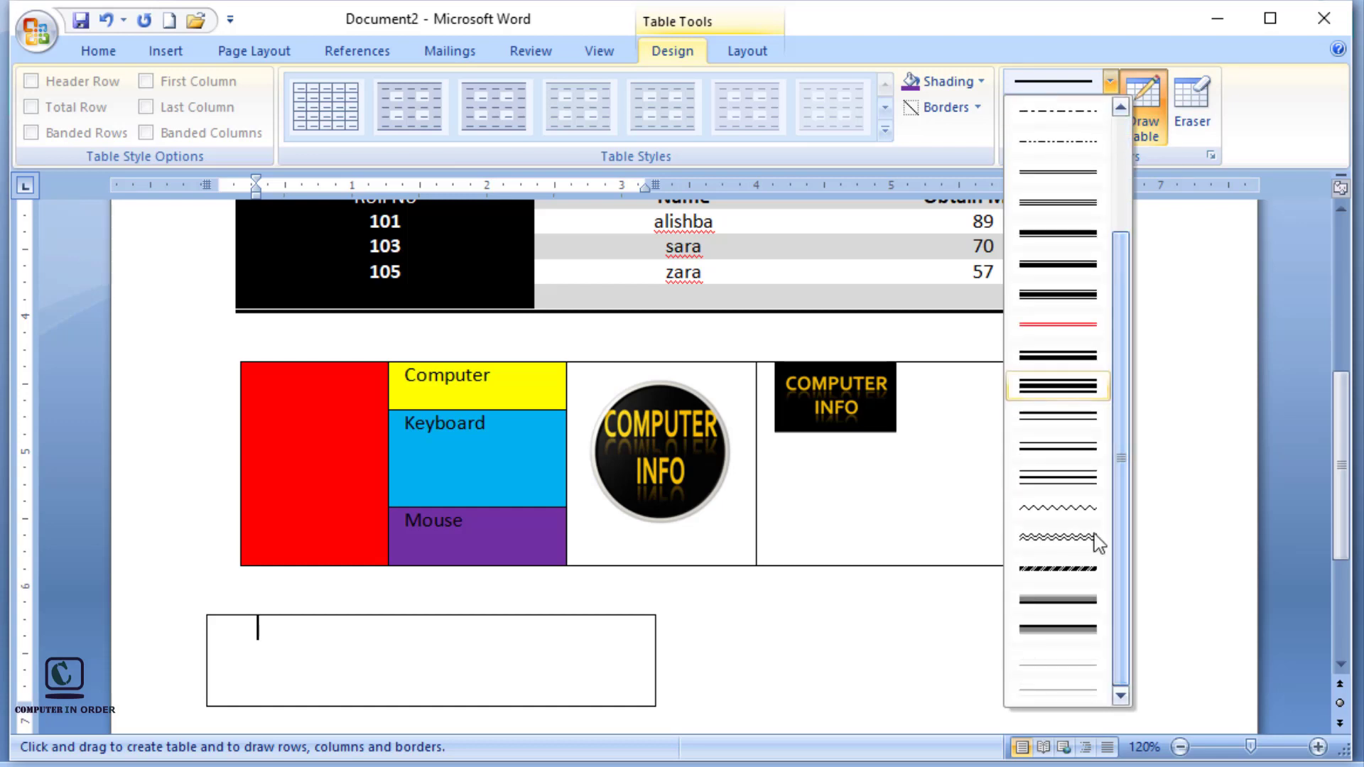
left_click(1062, 489)
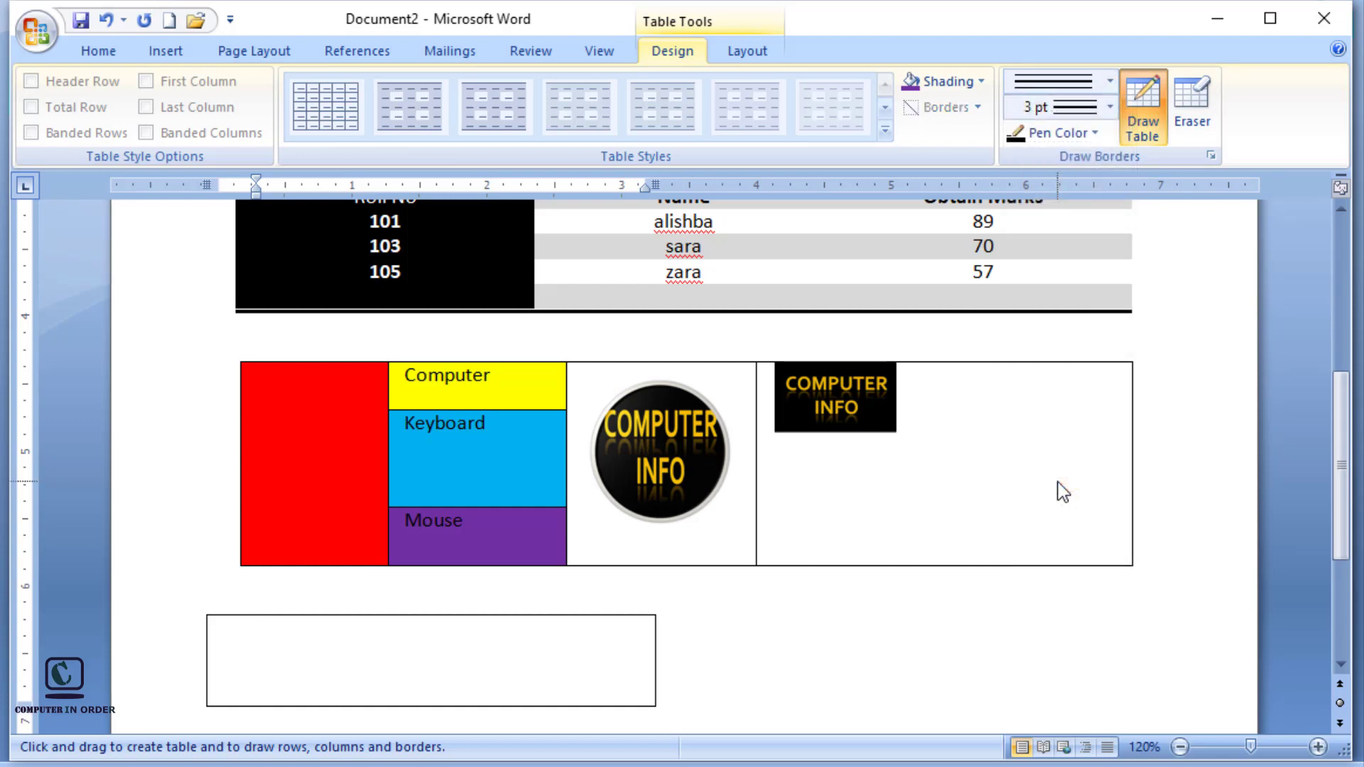
left_click(1096, 133)
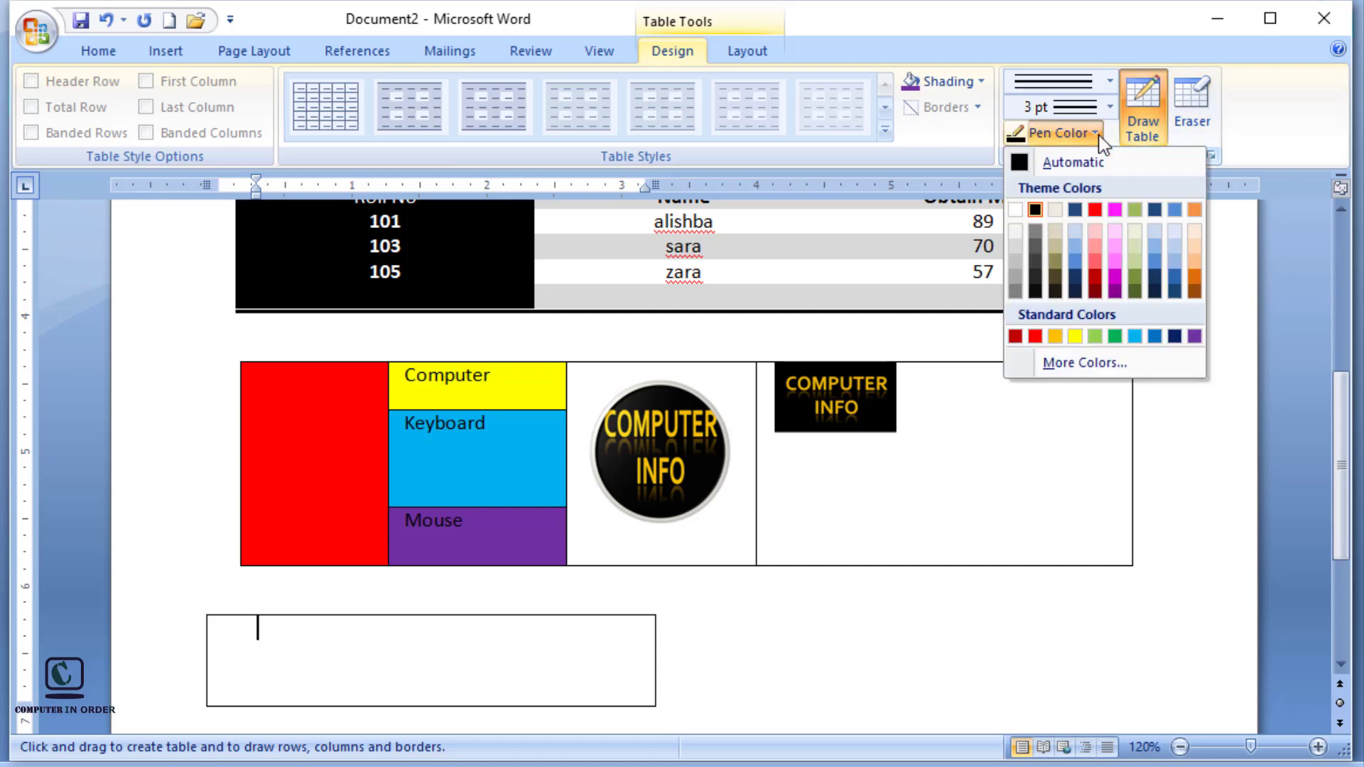
left_click(1035, 336)
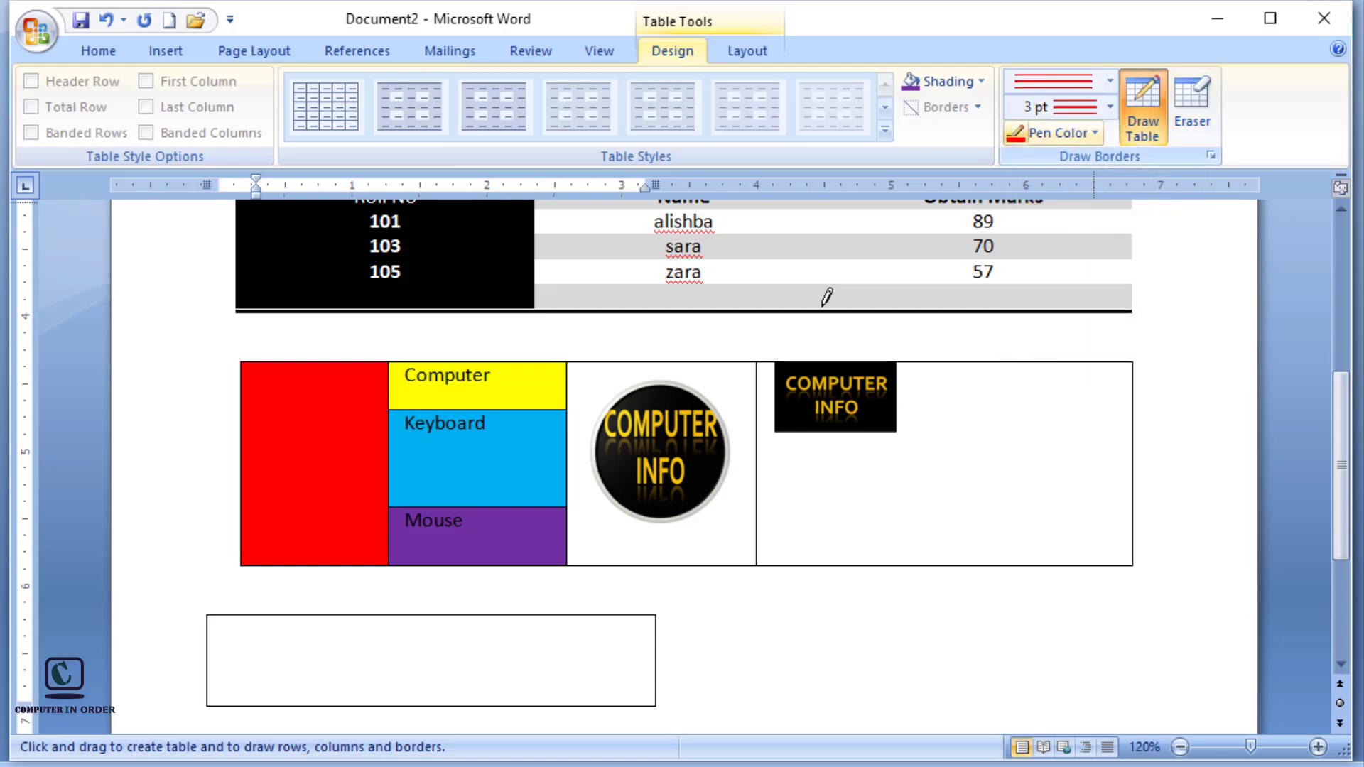
left_click_drag(293, 625, 293, 661)
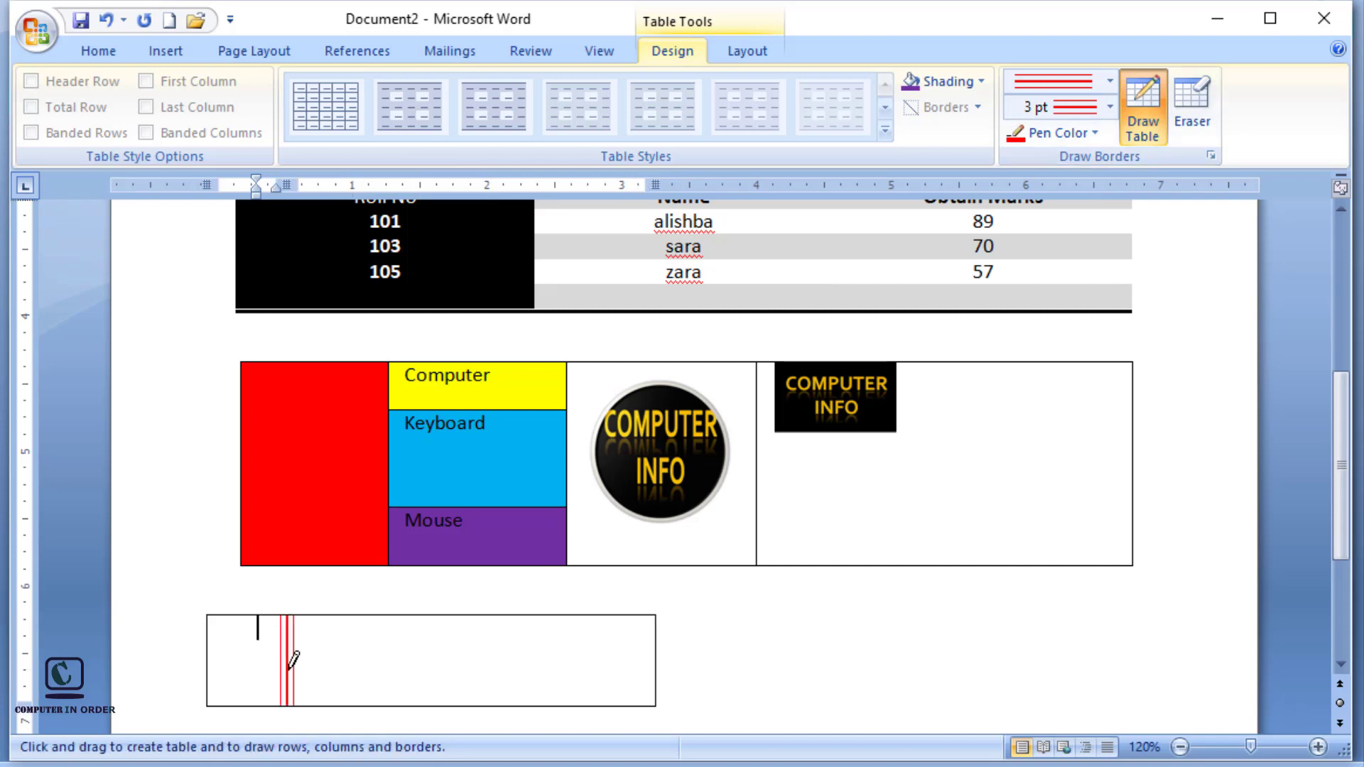
left_click_drag(386, 617, 387, 667)
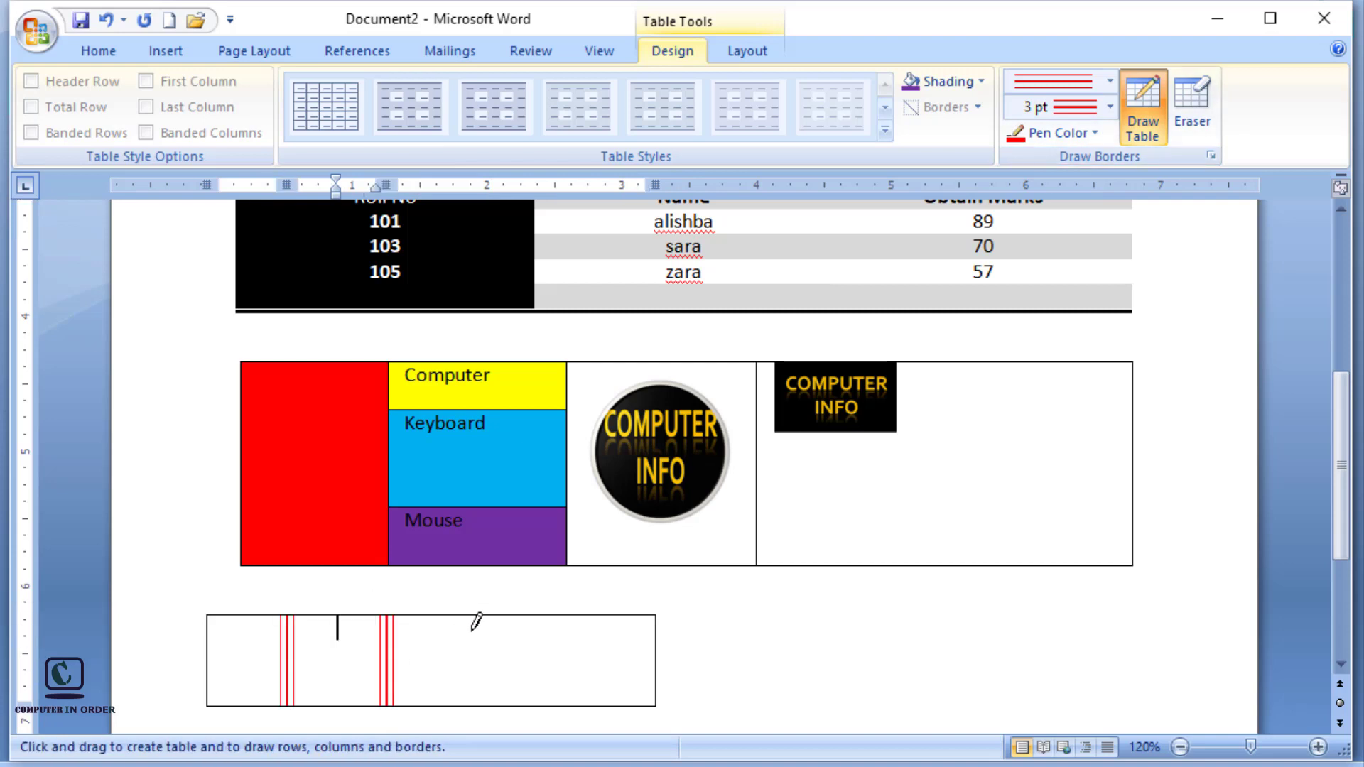
left_click_drag(494, 615, 499, 672)
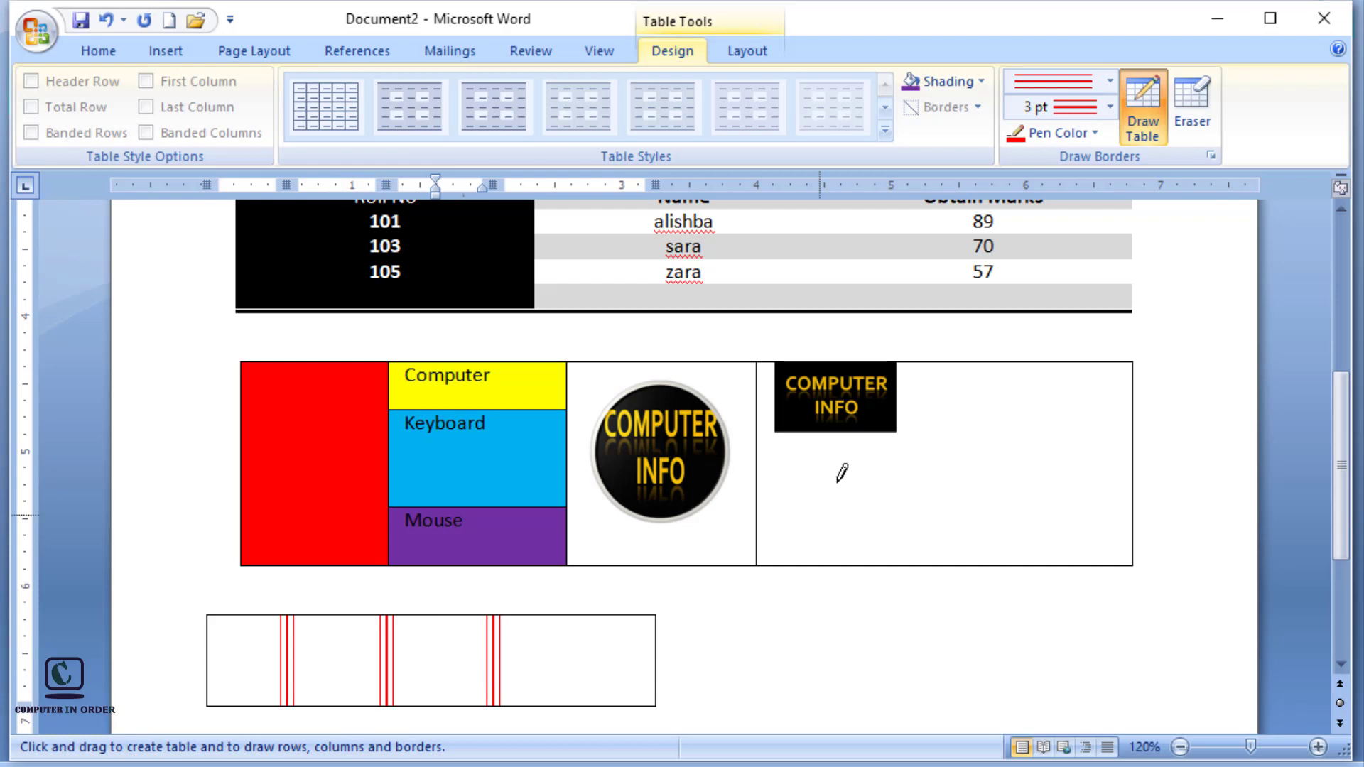
- Draw two horizontal dividers across the table's first three columns and a vertical one through the last column with a 3 pt slanted-stripe pen
left_click(1109, 108)
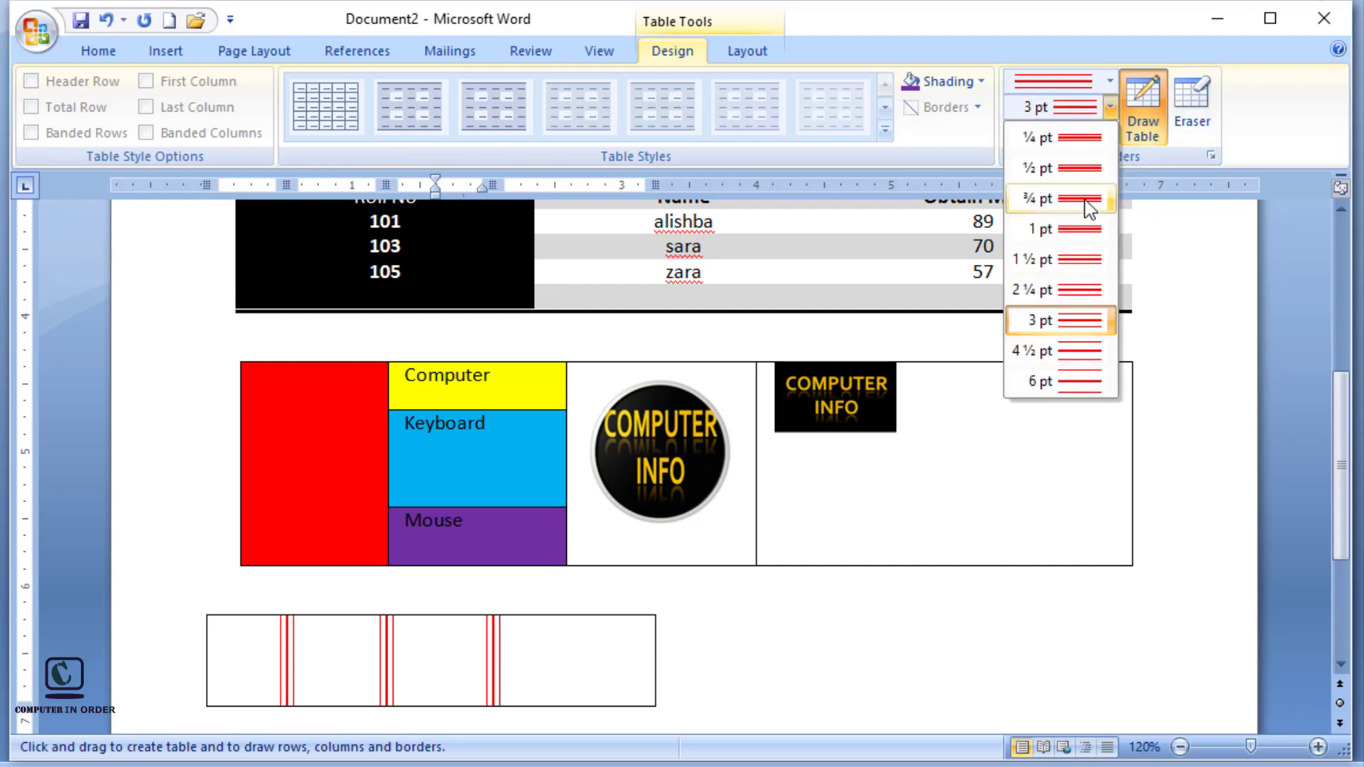
left_click(1084, 138)
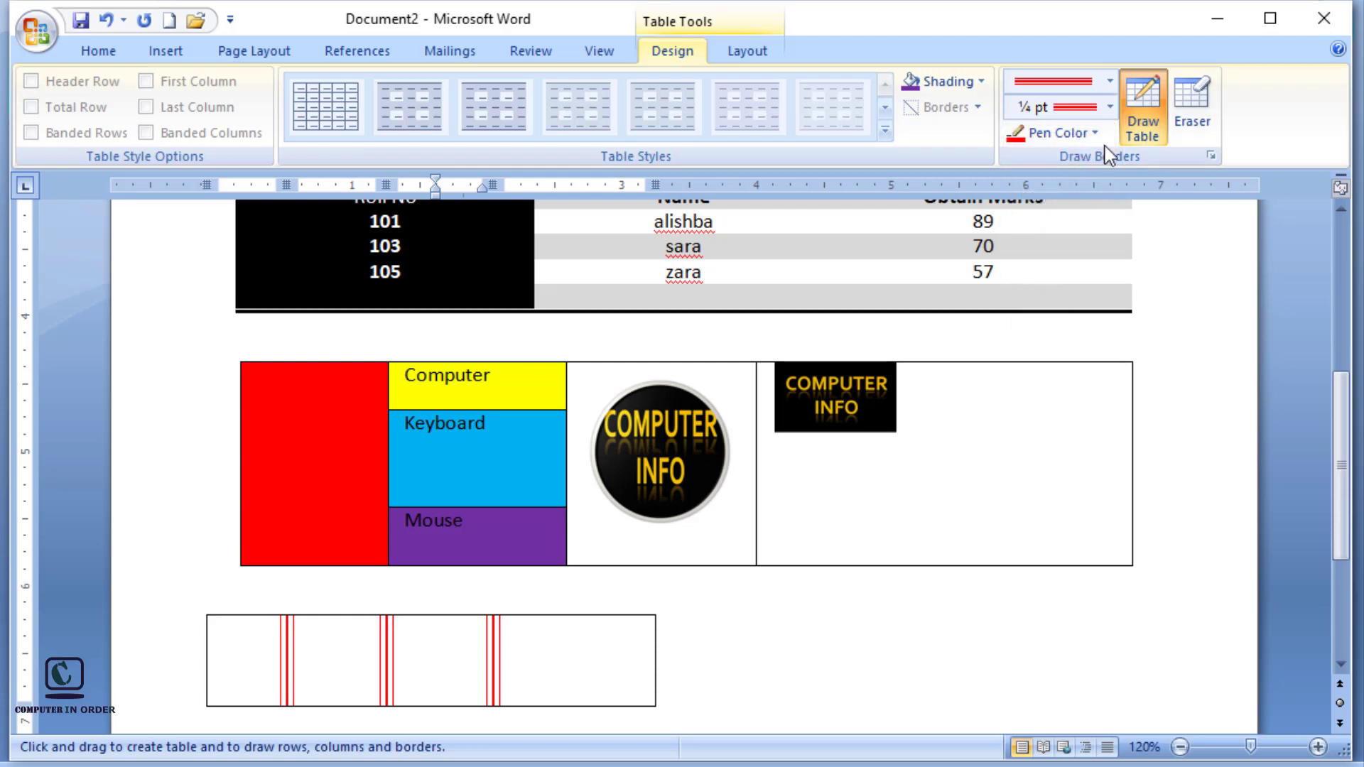
left_click(1109, 81)
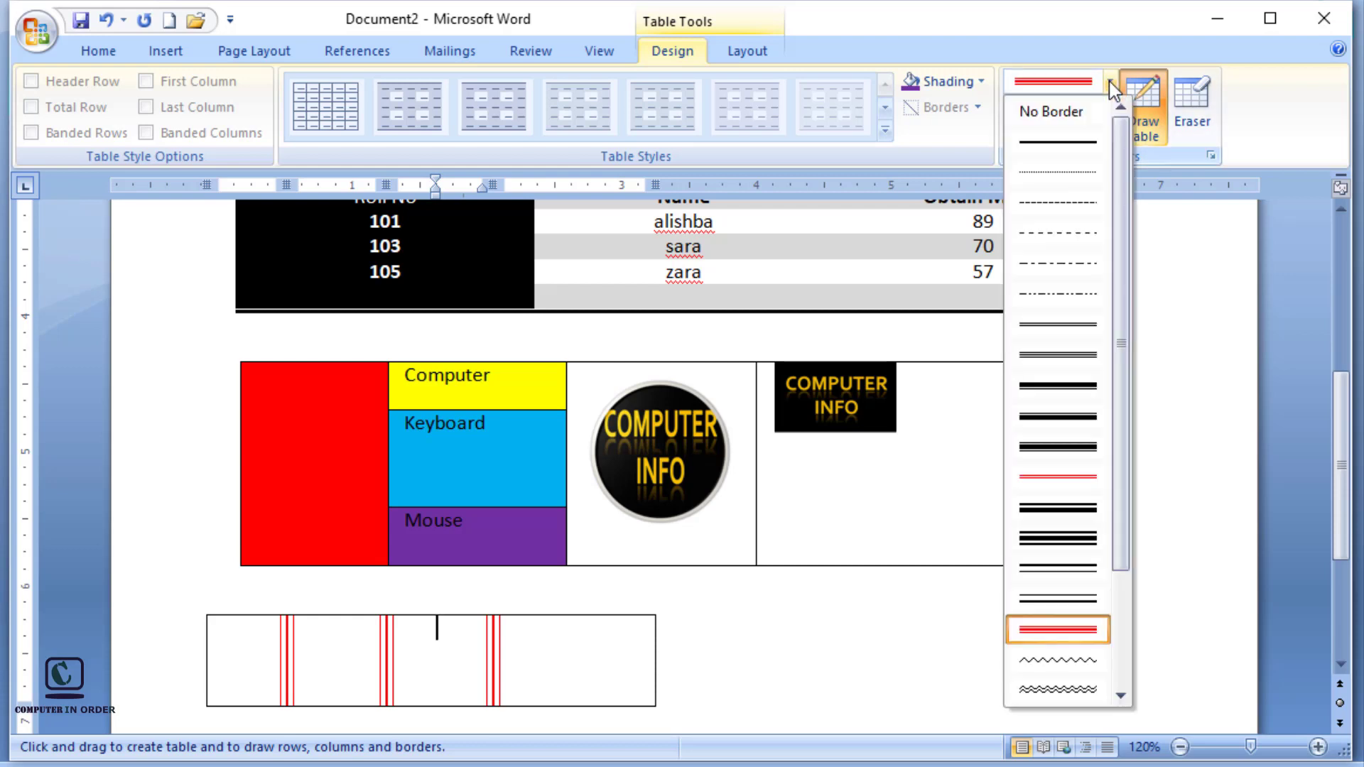
left_click_drag(1117, 537, 1121, 653)
left_click(1069, 579)
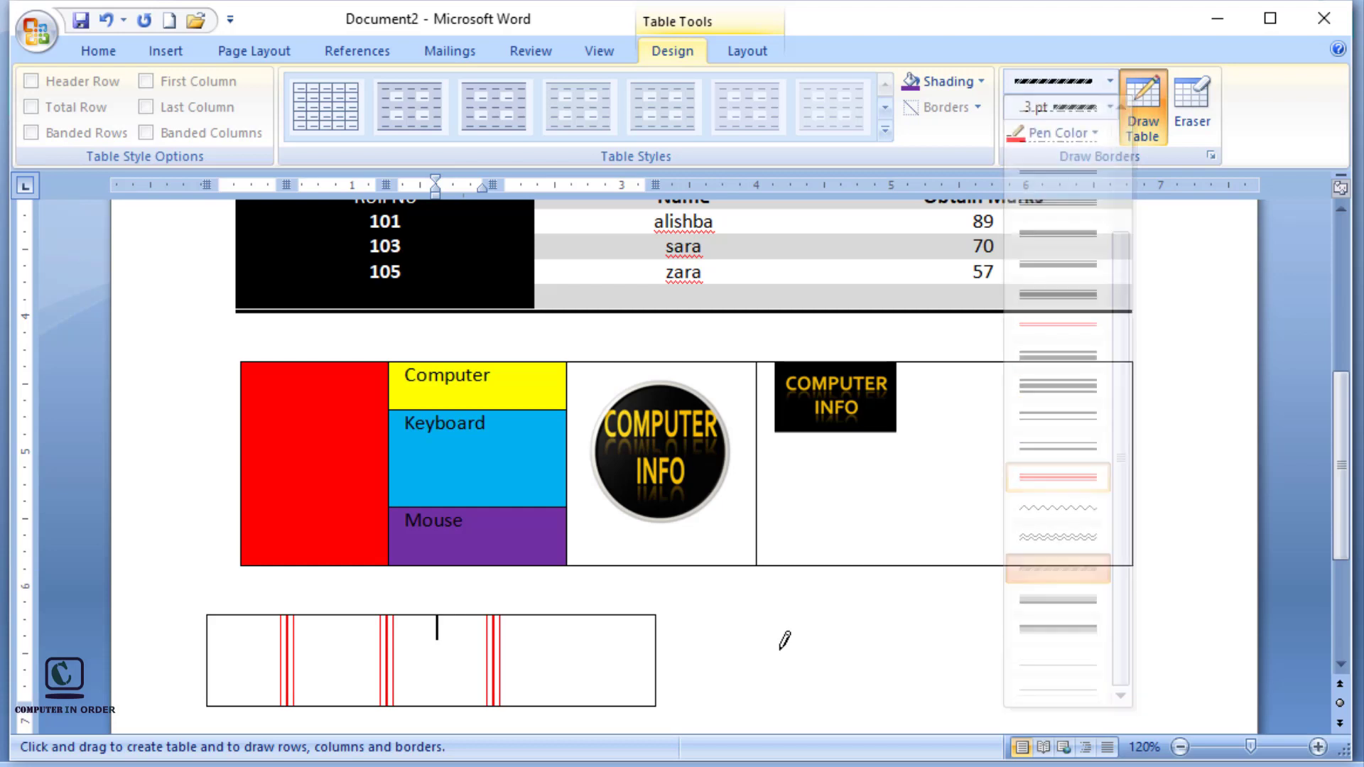
left_click_drag(216, 652, 456, 652)
left_click_drag(221, 686, 420, 675)
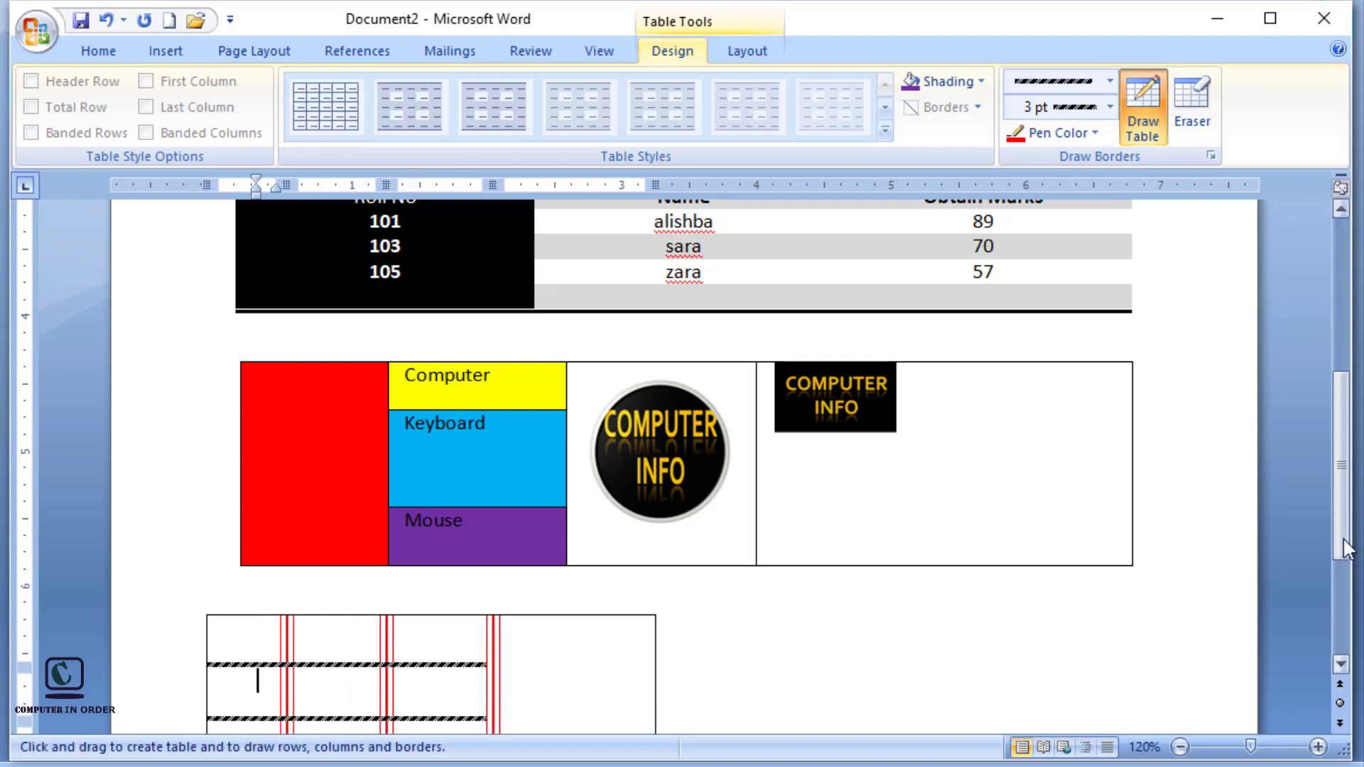
left_click_drag(1349, 549, 1348, 618)
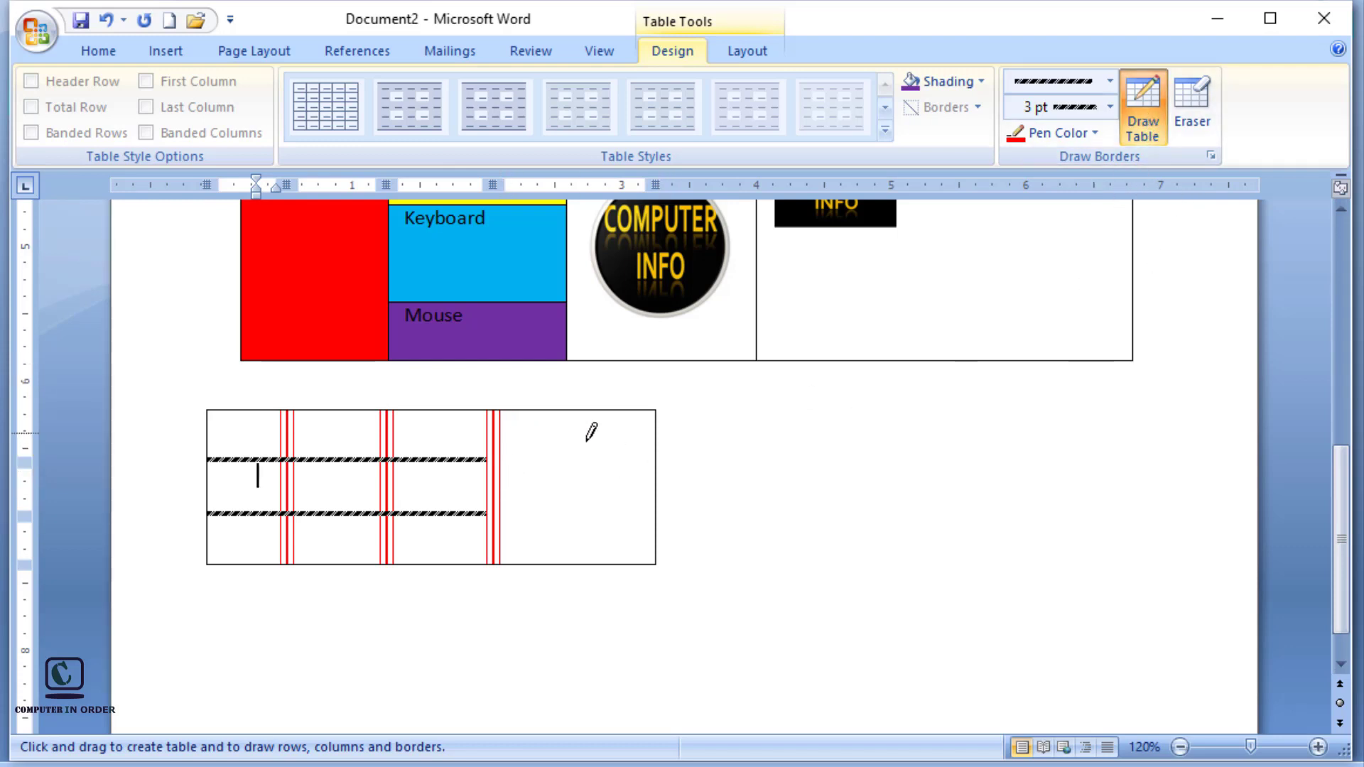
left_click_drag(572, 409, 572, 564)
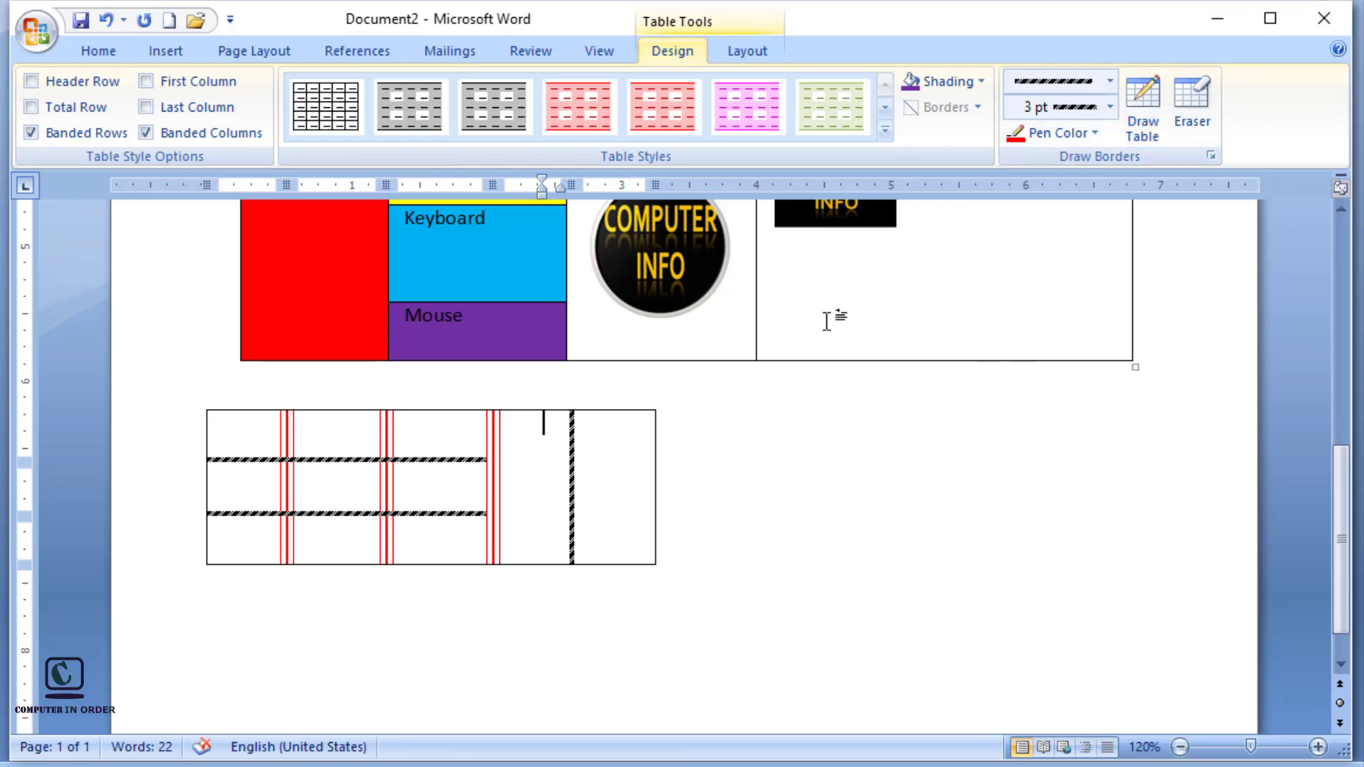
- Erase the middle-row border between the second and third columns and the vertical striped divider near the table's end
left_click(1194, 99)
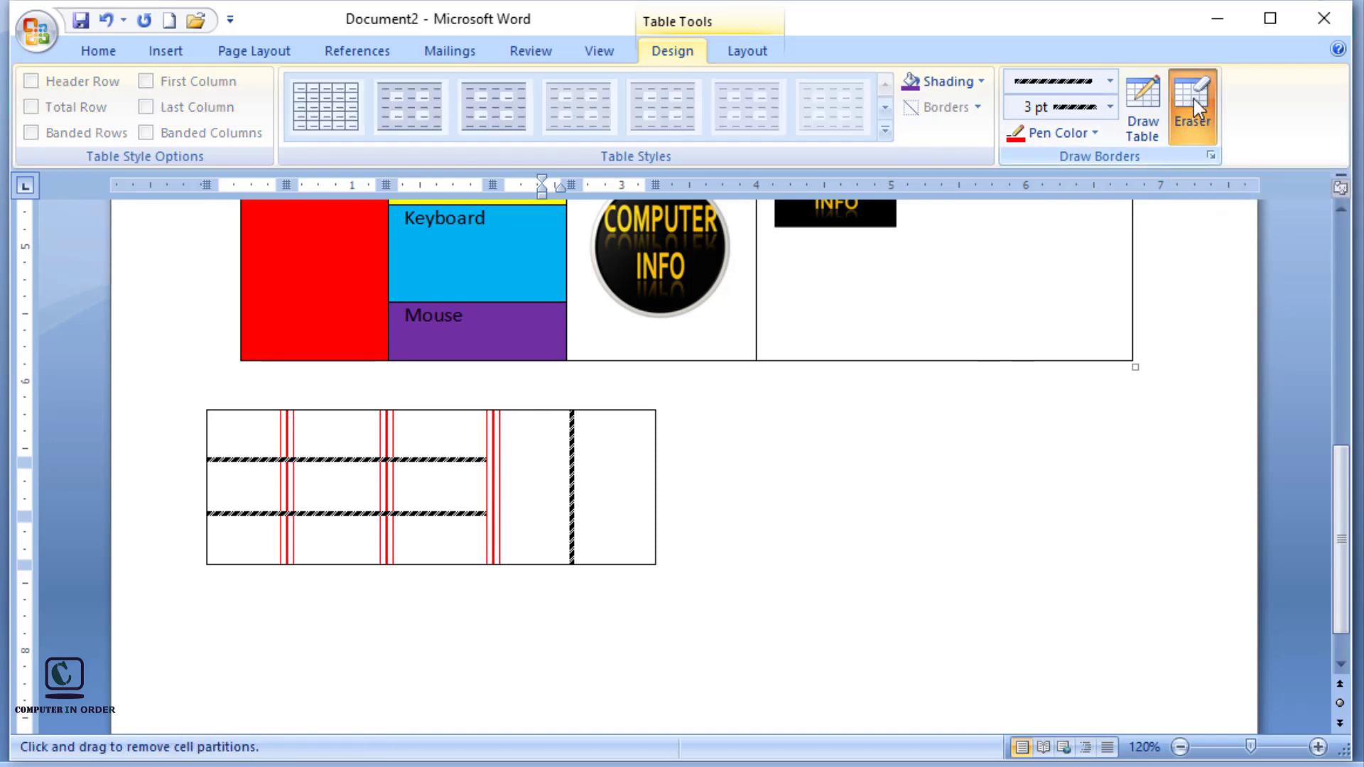
left_click(387, 486)
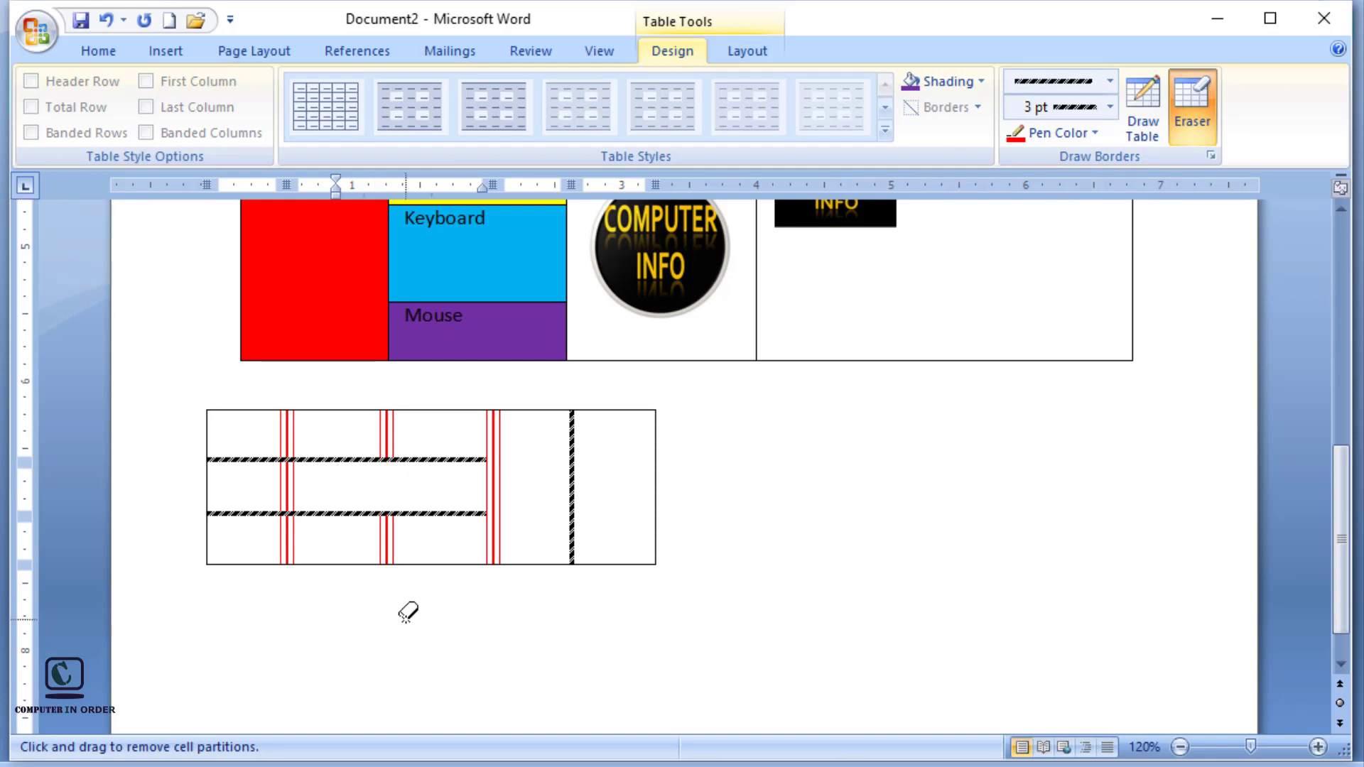
left_click(573, 470)
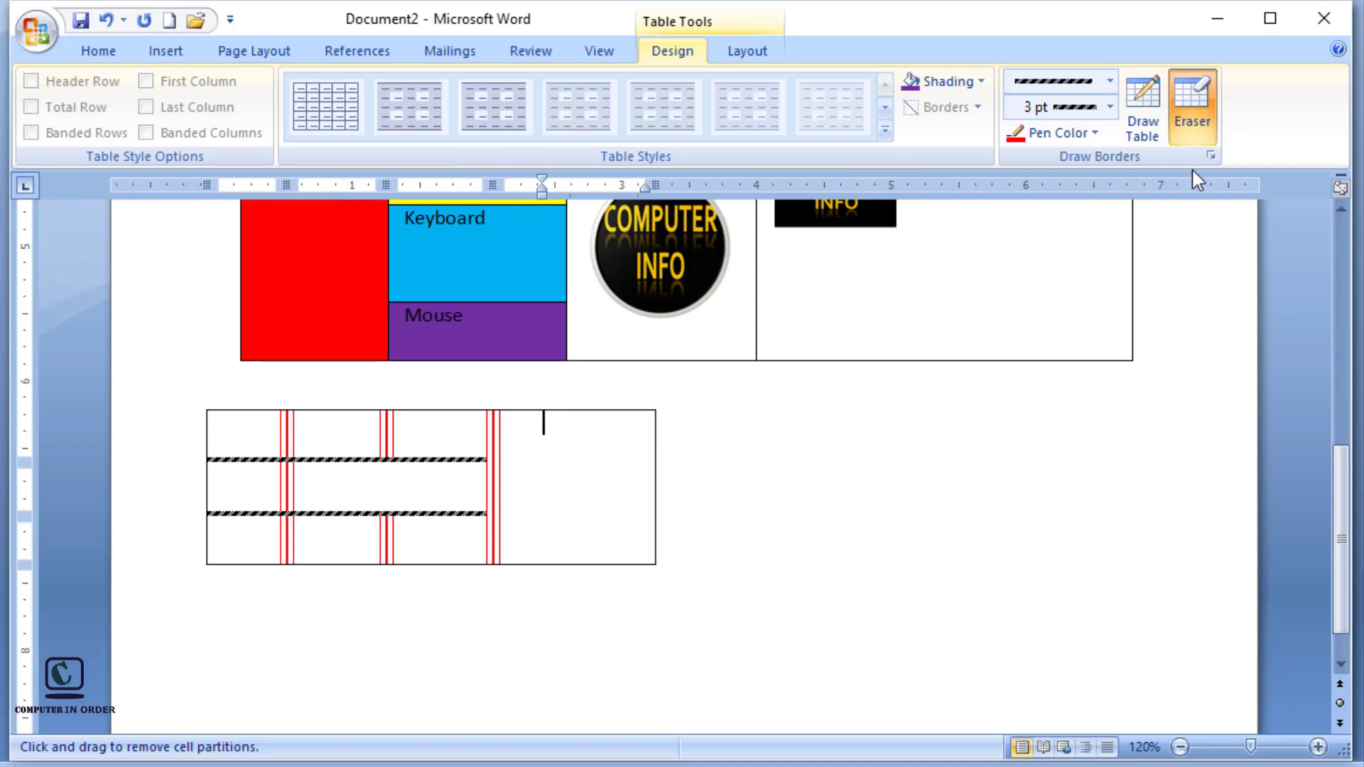
left_click(1191, 126)
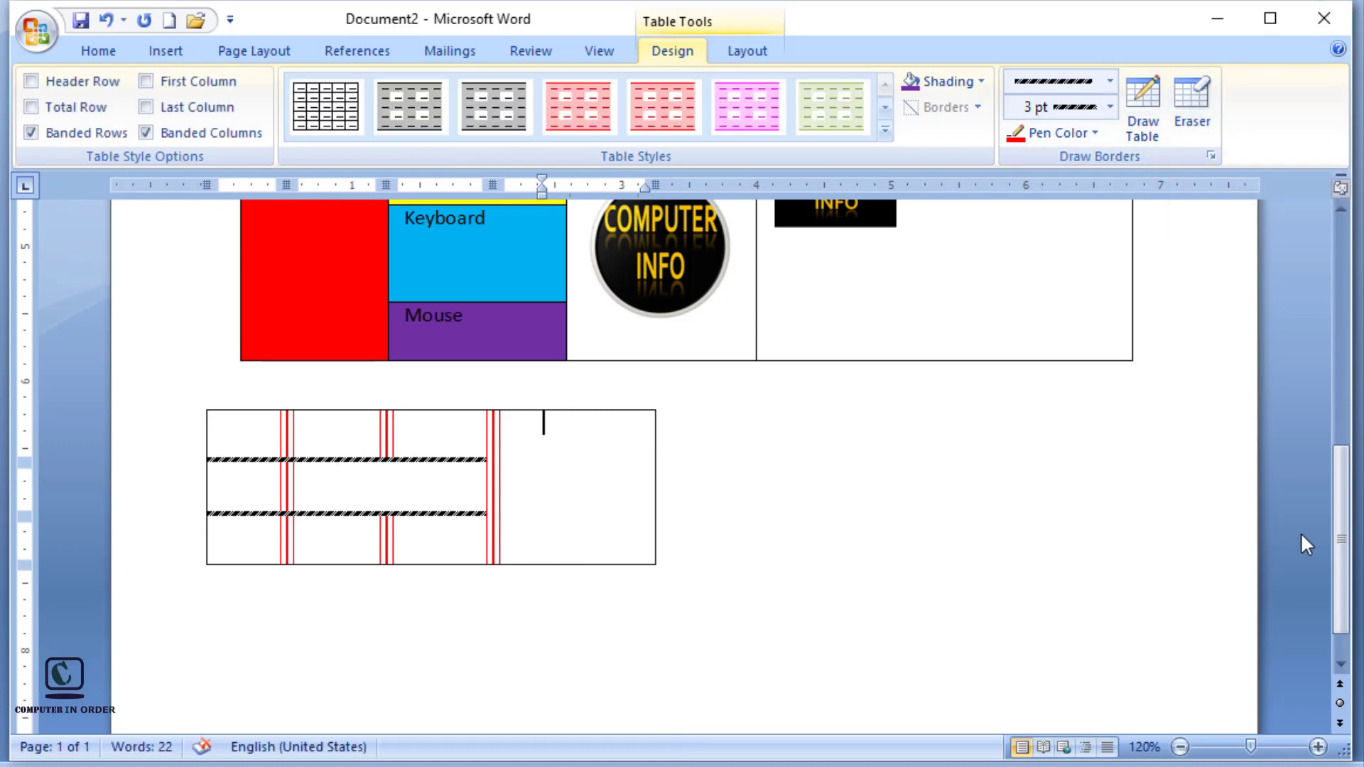
- Insert two empty columns to the right of the Obtain Marks column in the Student Record table
left_click_drag(1343, 544, 1348, 502)
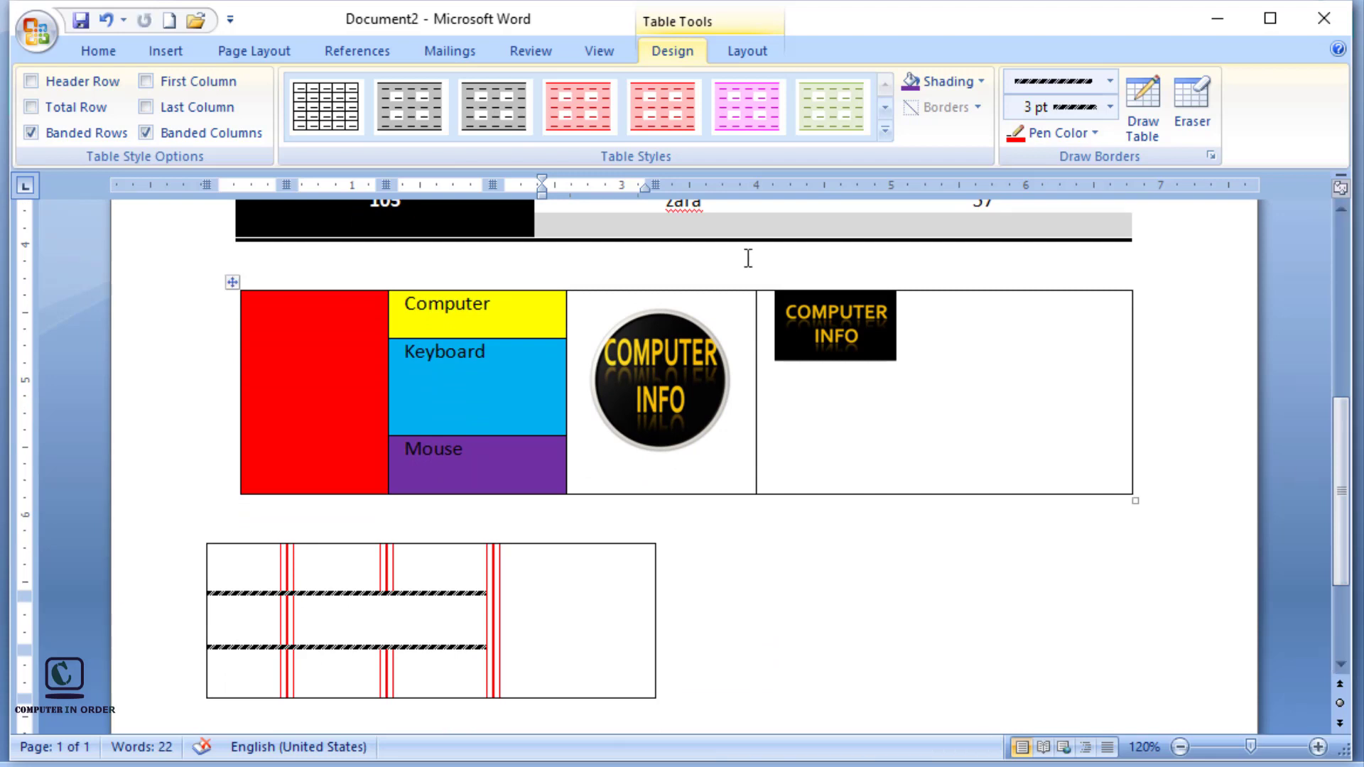
left_click(747, 51)
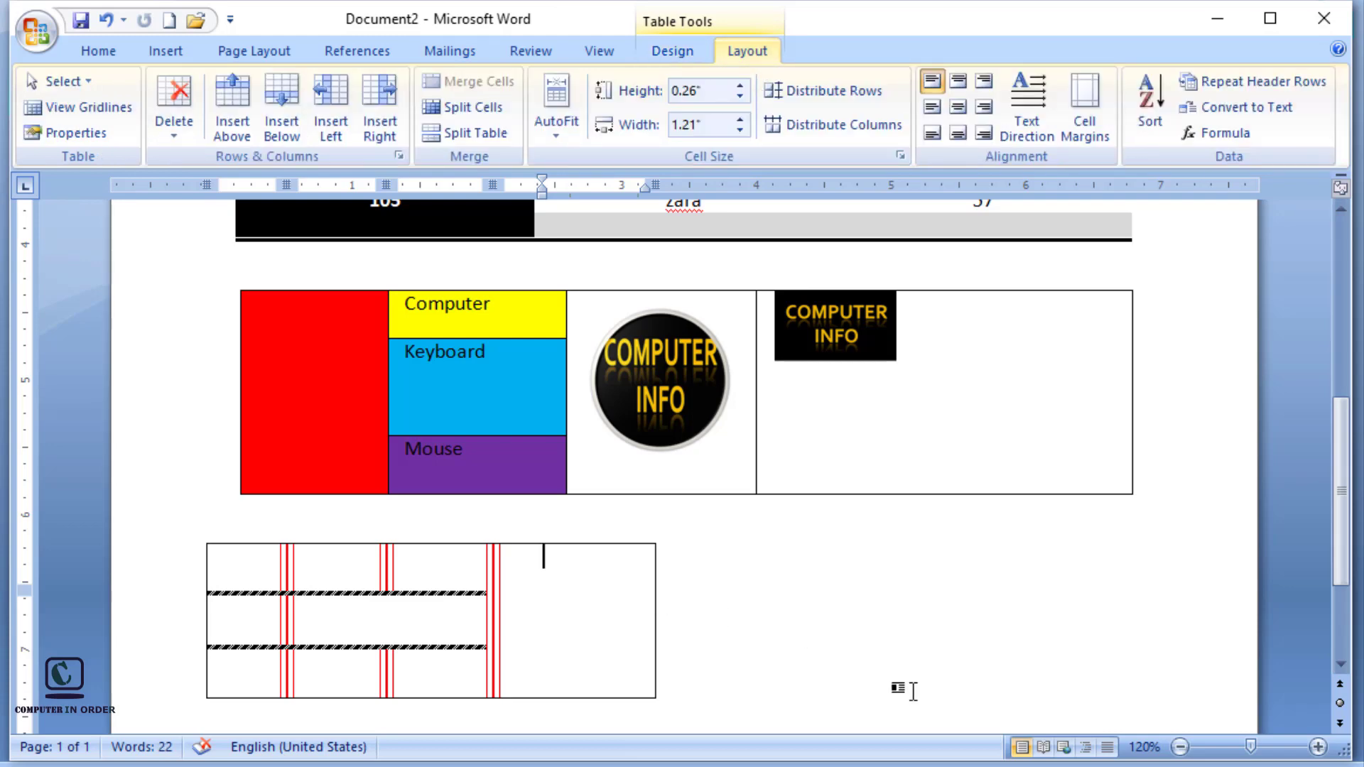
left_click_drag(1345, 518, 1347, 419)
left_click(1046, 481)
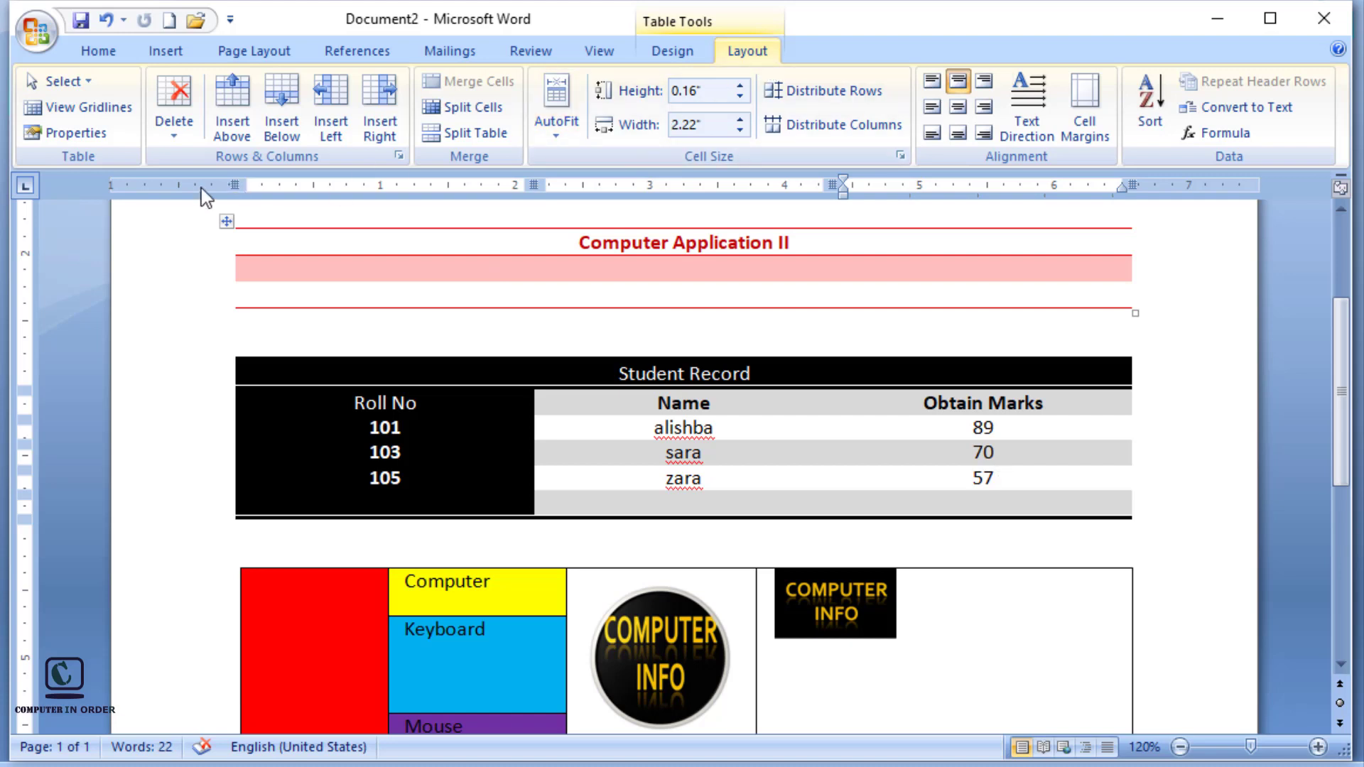
left_click(380, 136)
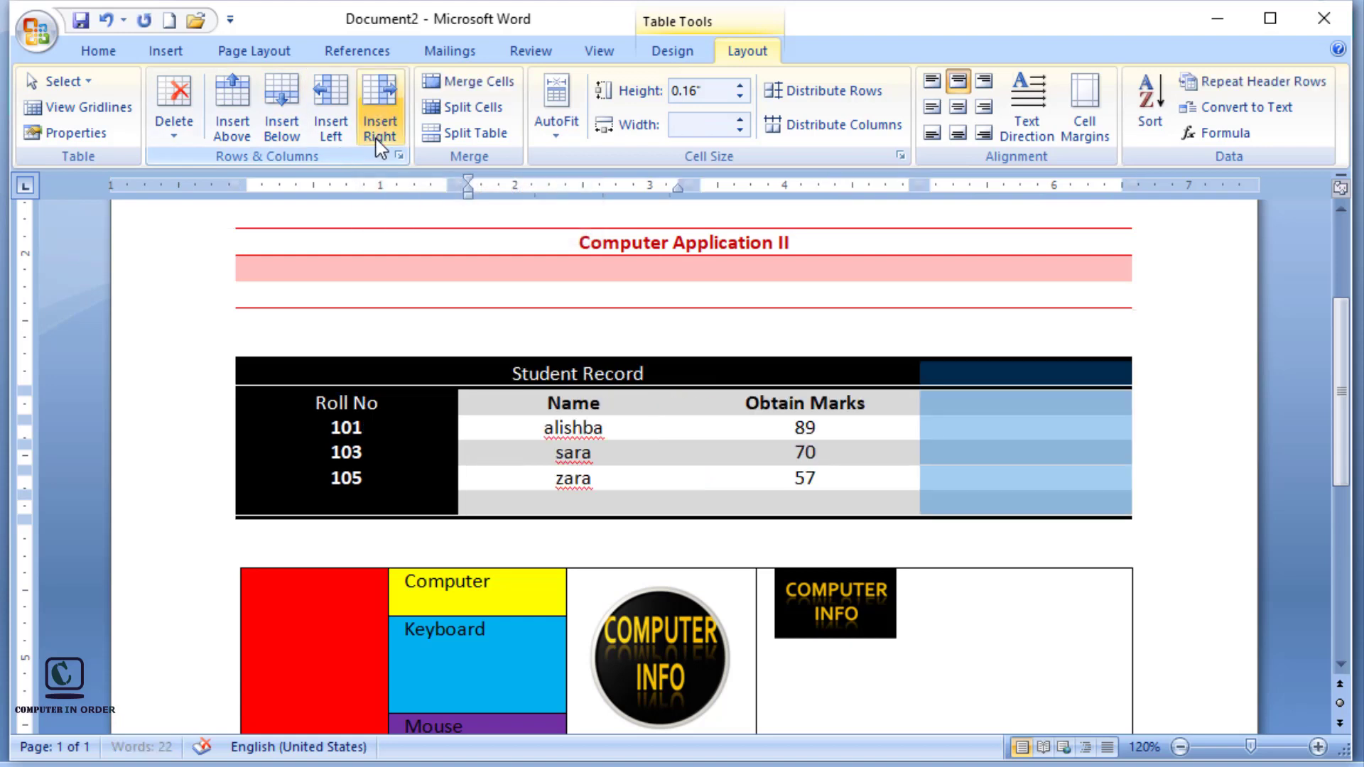
left_click(1209, 476)
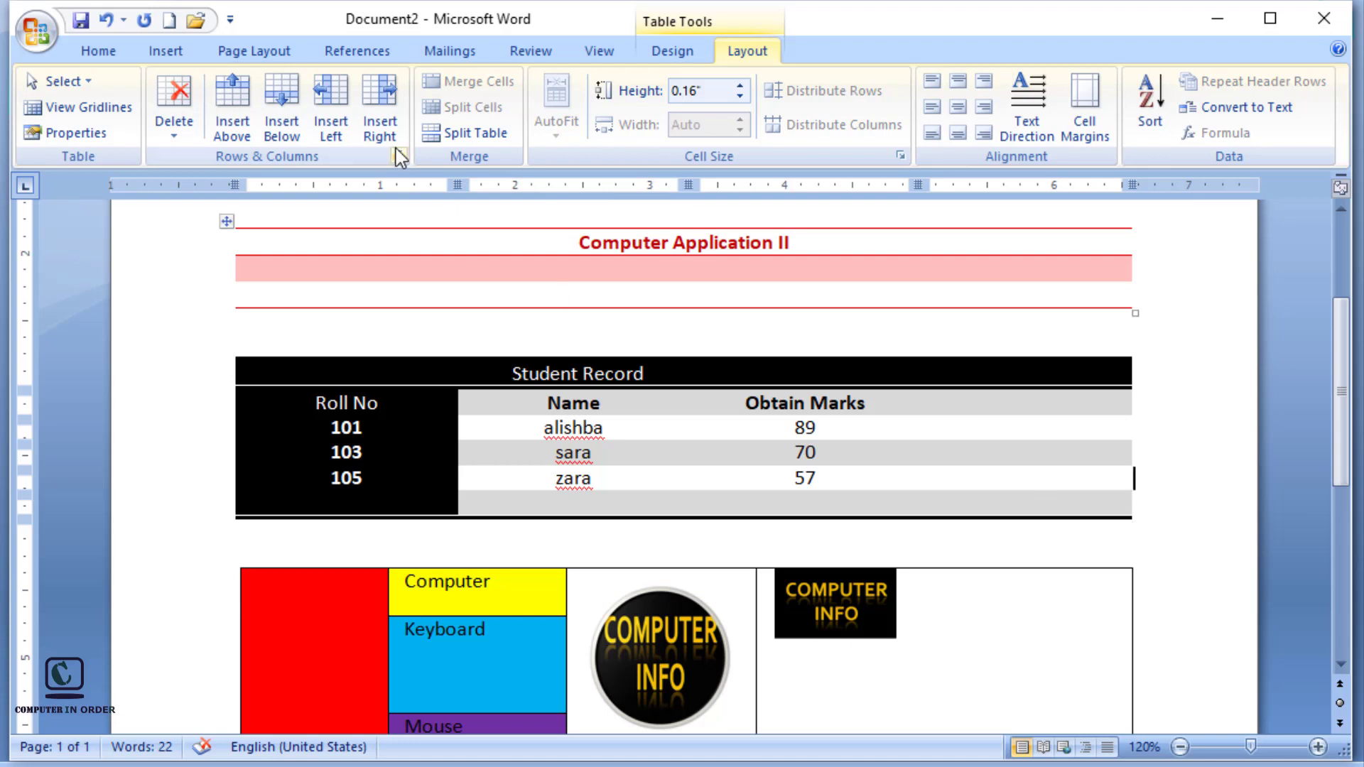
left_click(1014, 406)
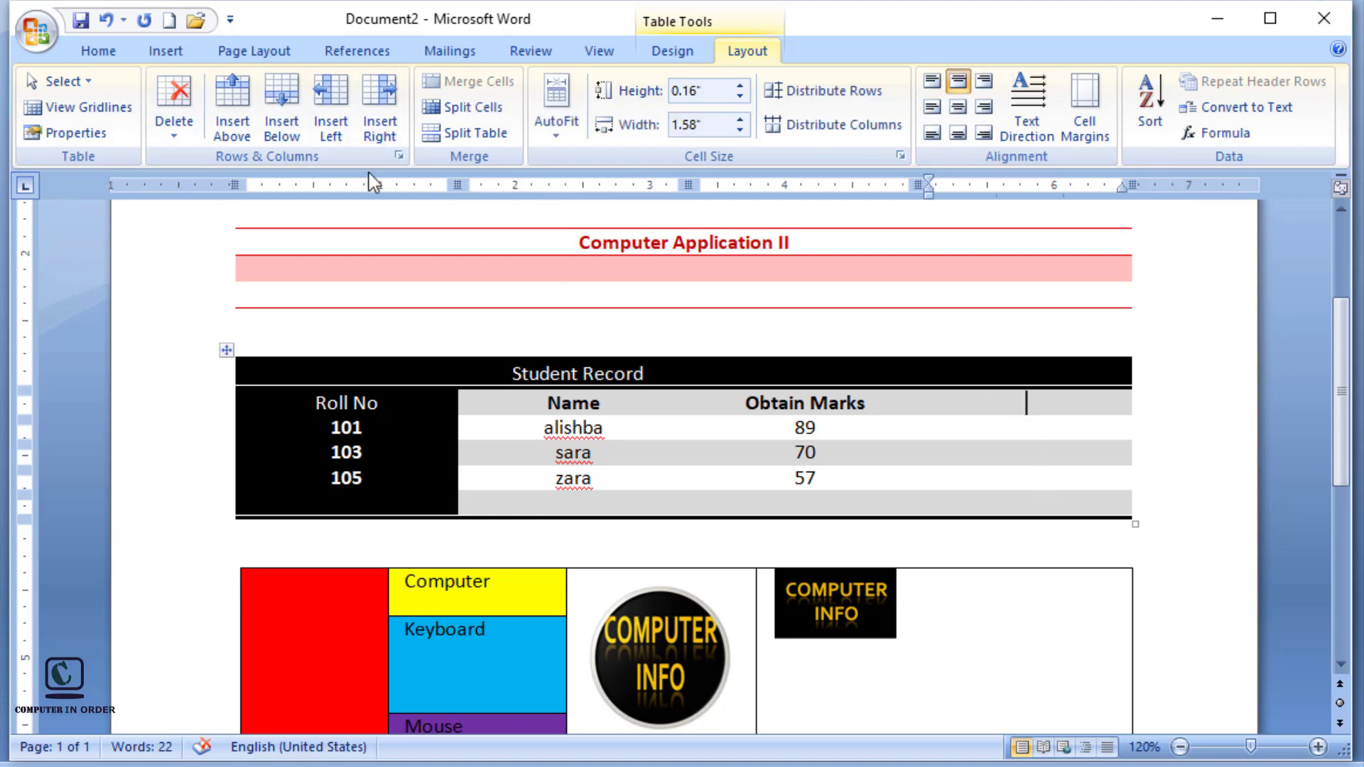
left_click(380, 125)
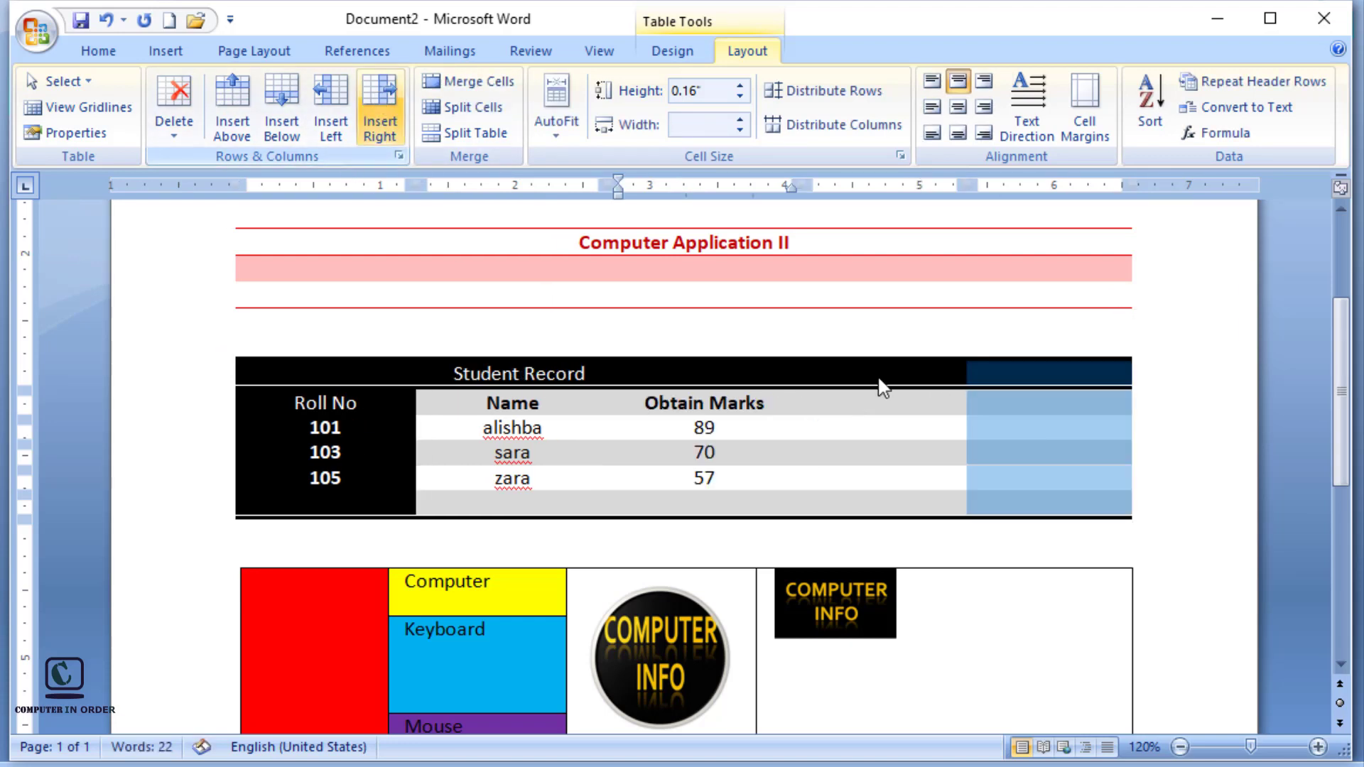
left_click(1215, 560)
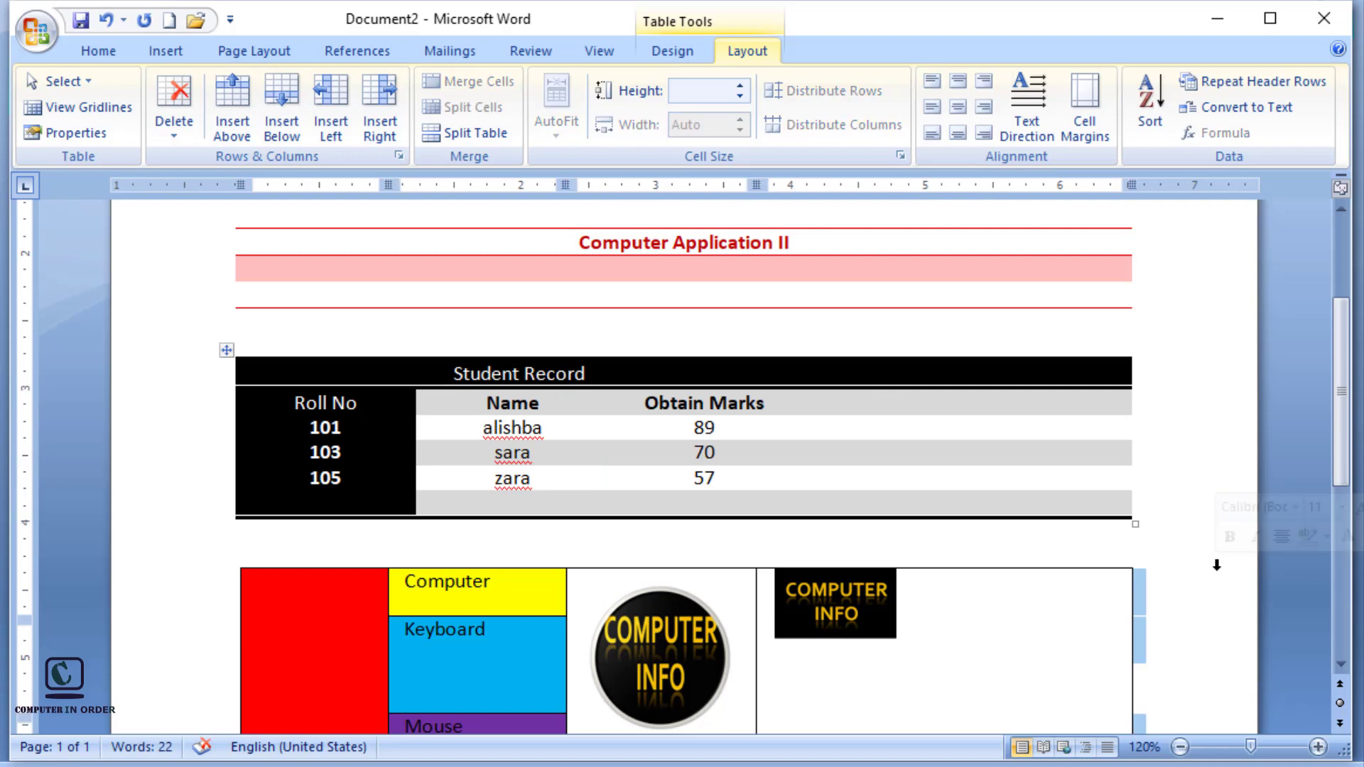
- Insert five empty rows below the last row of the Student Record table
left_click(1065, 504)
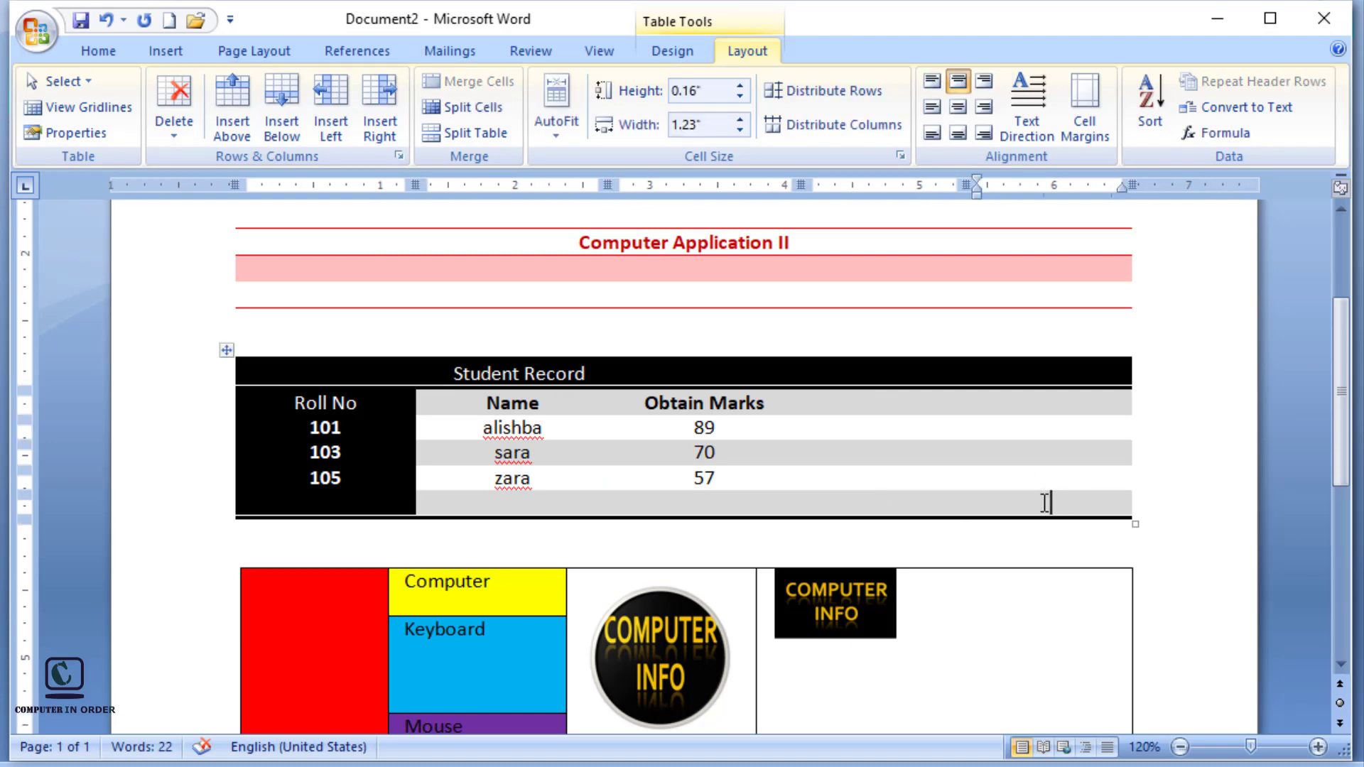
left_click(287, 94)
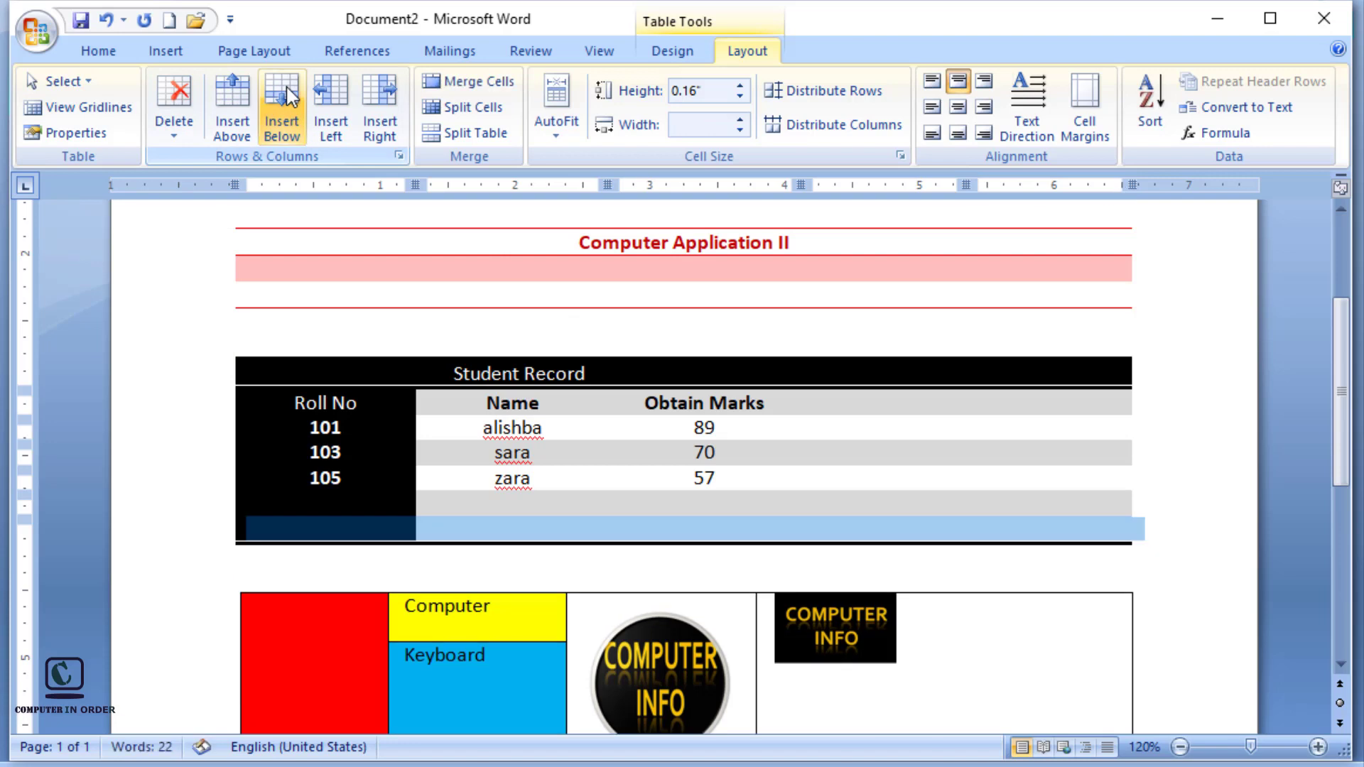
left_click(287, 95)
left_click(288, 95)
left_click(288, 95)
left_click(287, 95)
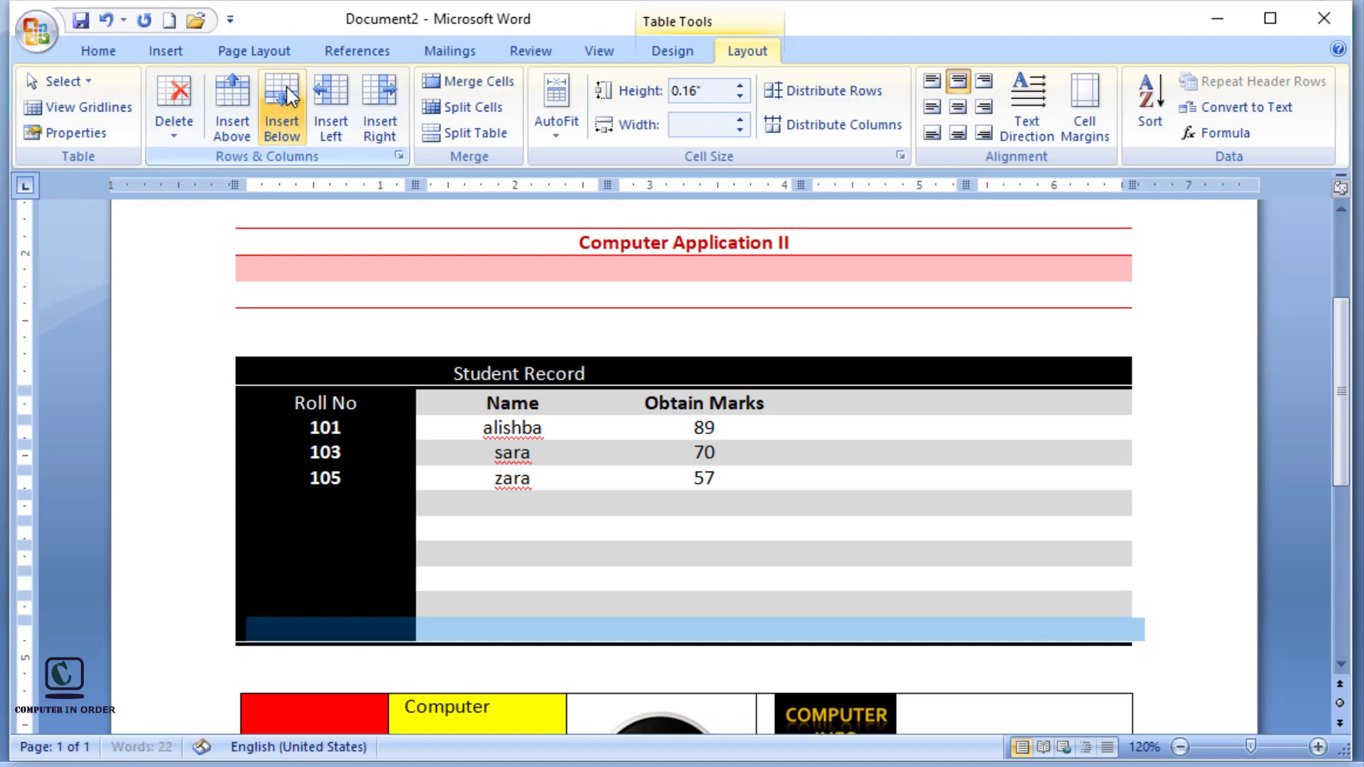
left_click(1222, 591)
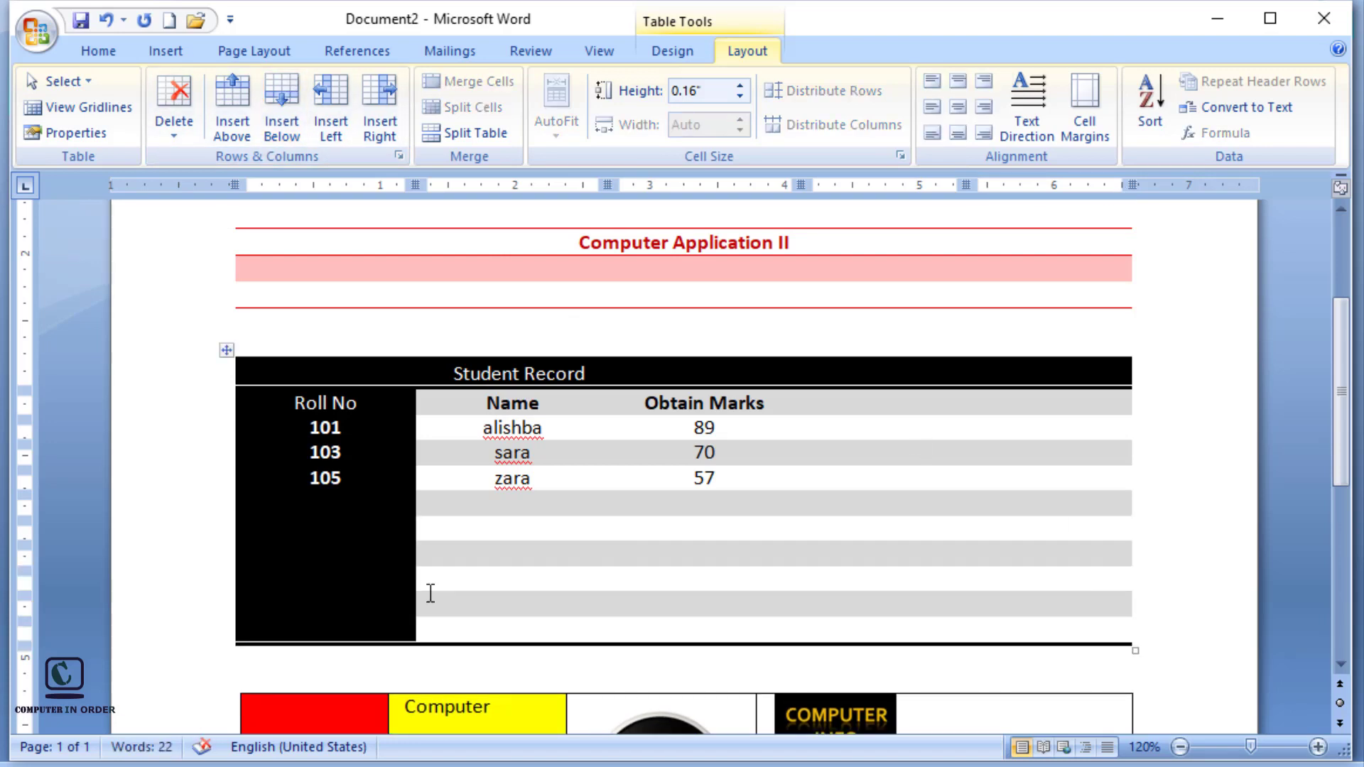
- Delete the last two empty rows of the Student Record table, one at a time
left_click(327, 629)
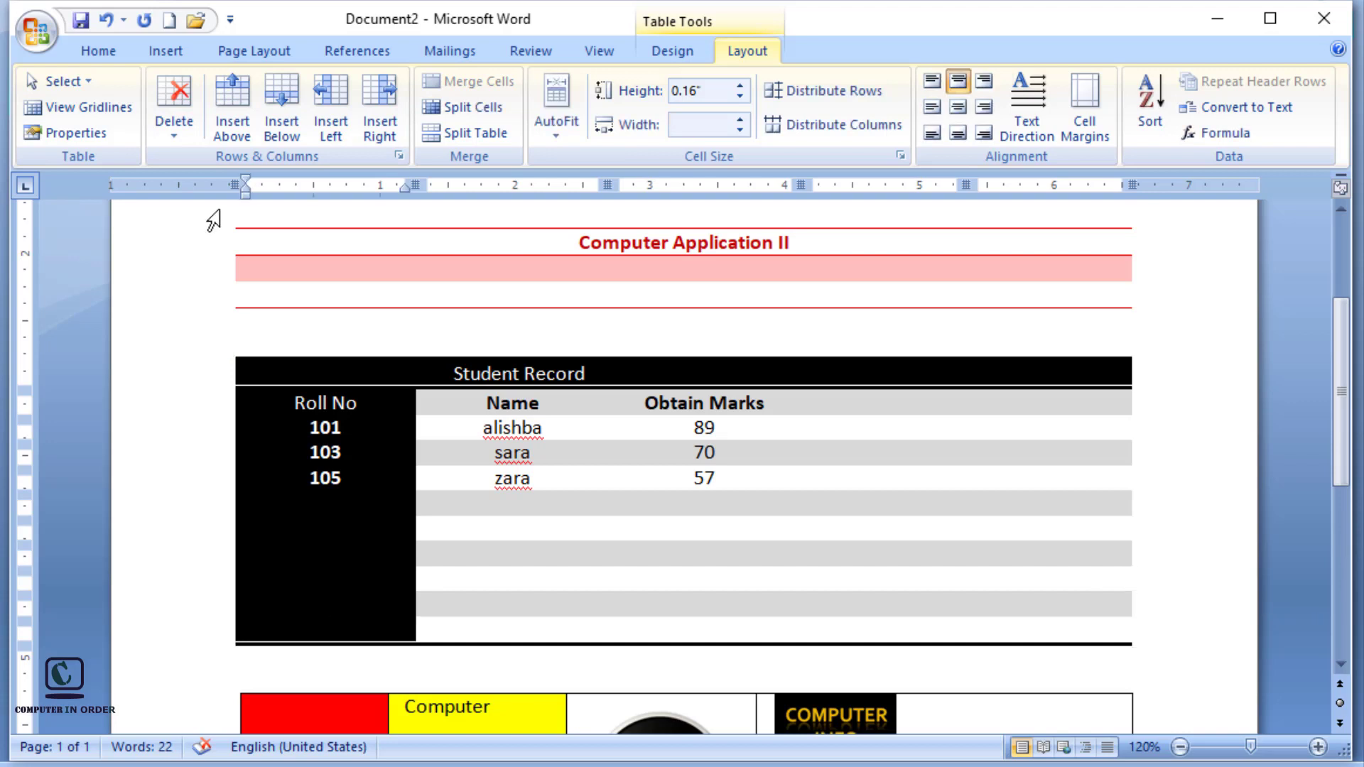
left_click(182, 106)
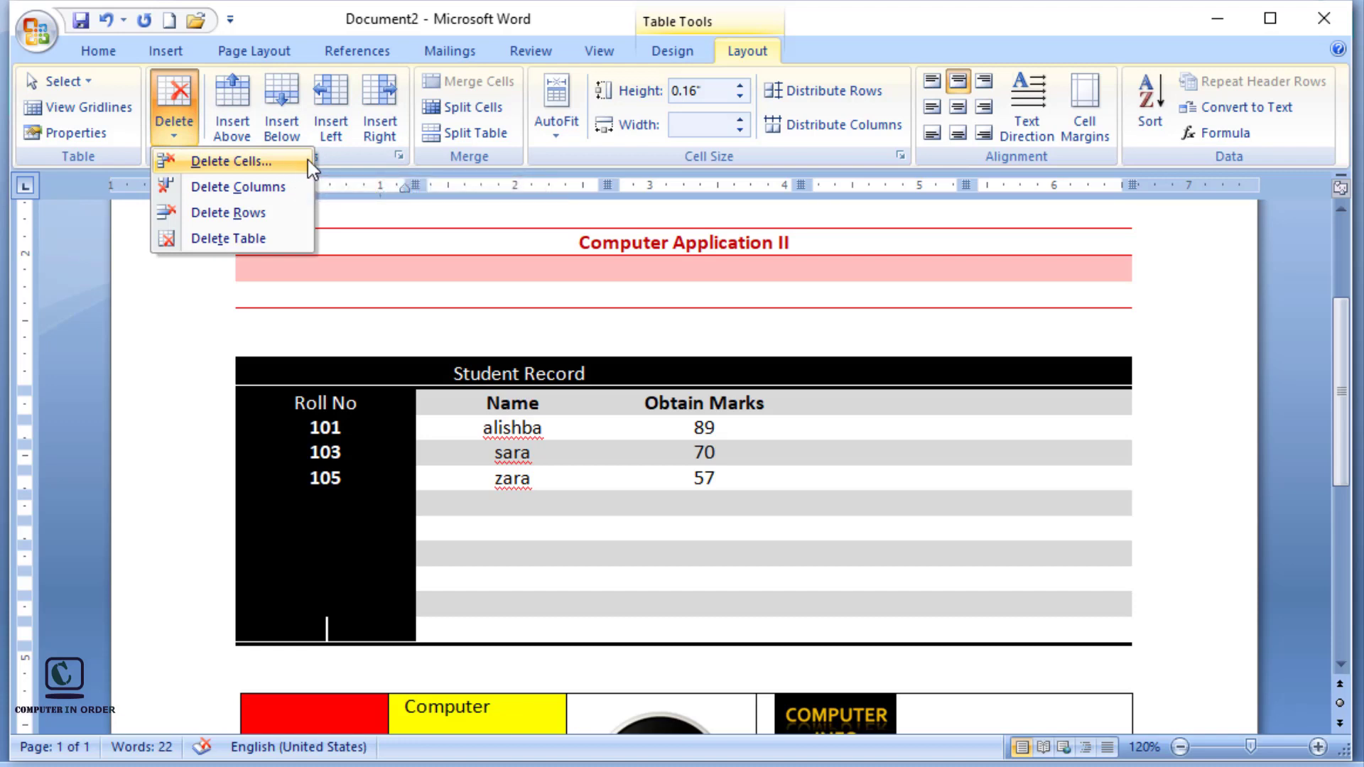
left_click(267, 216)
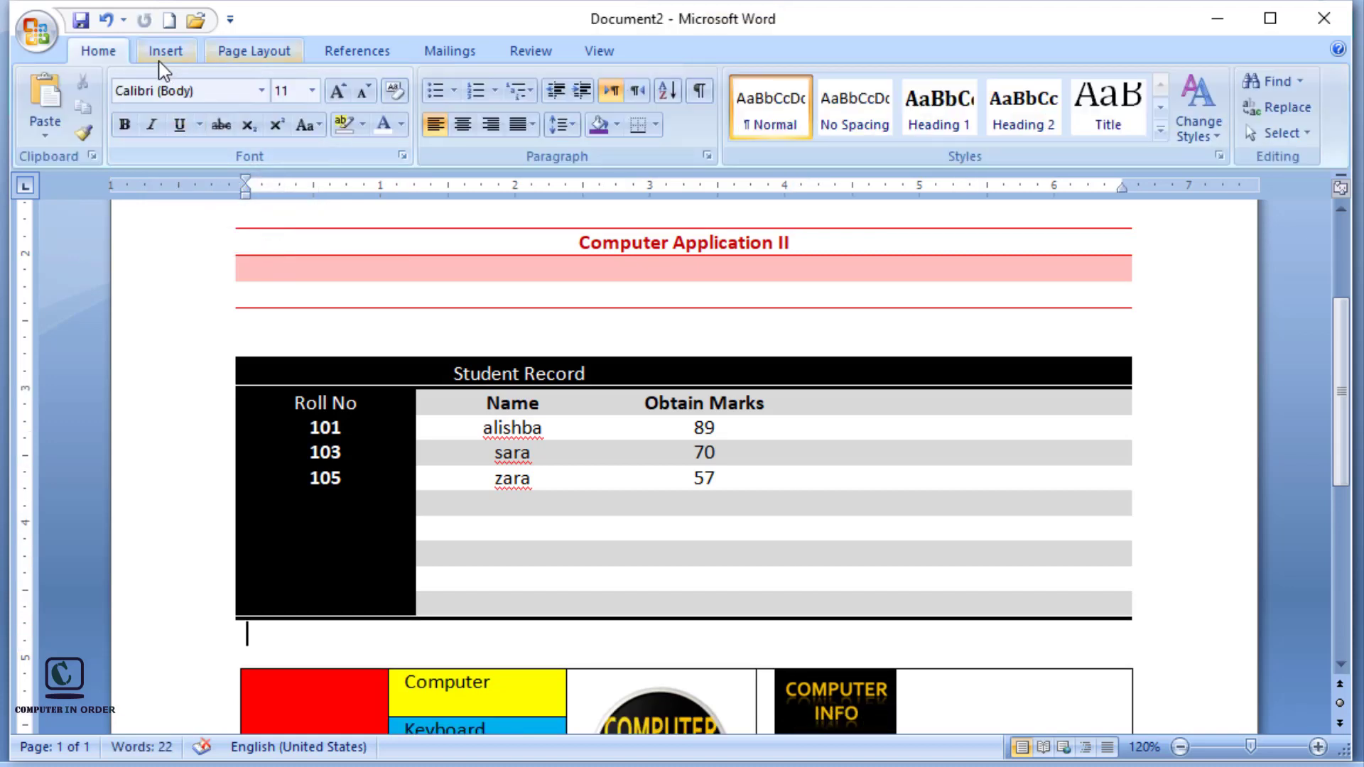
left_click(486, 601)
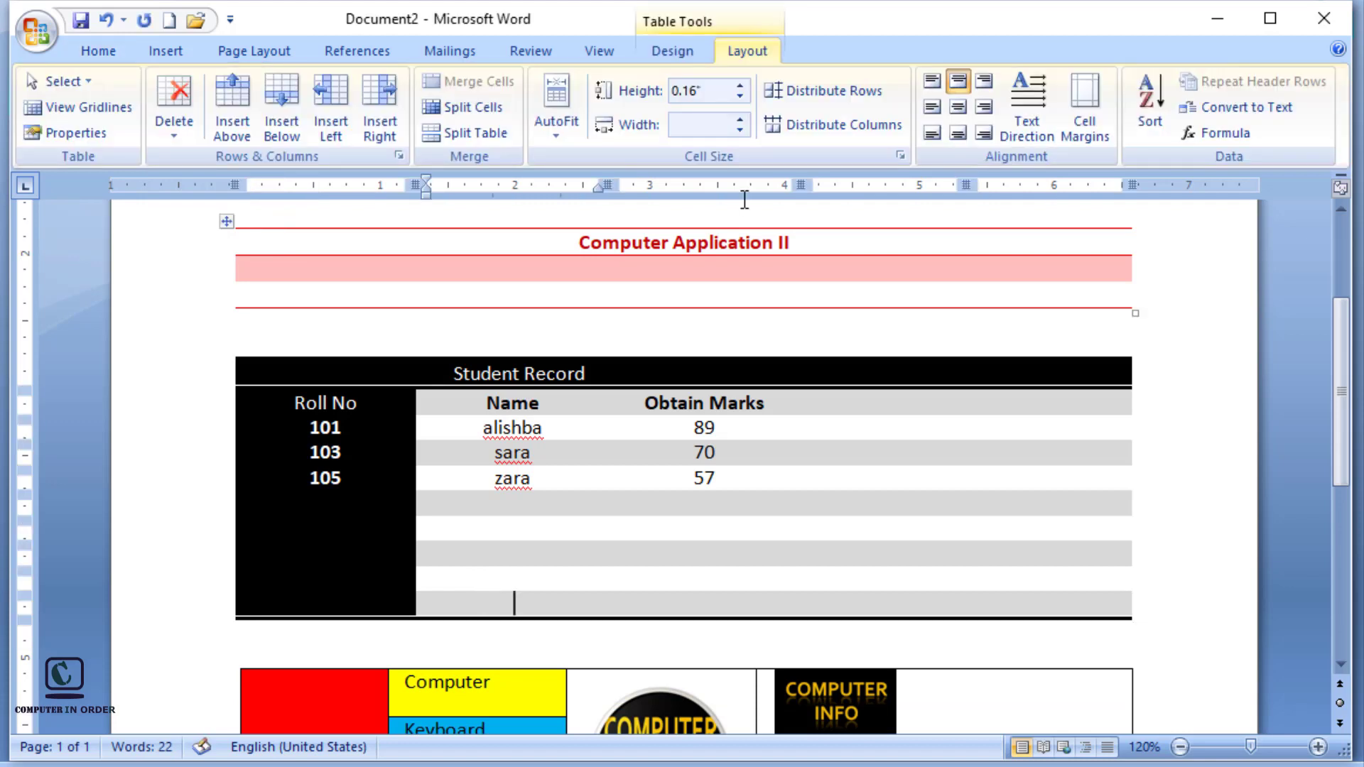
left_click(182, 89)
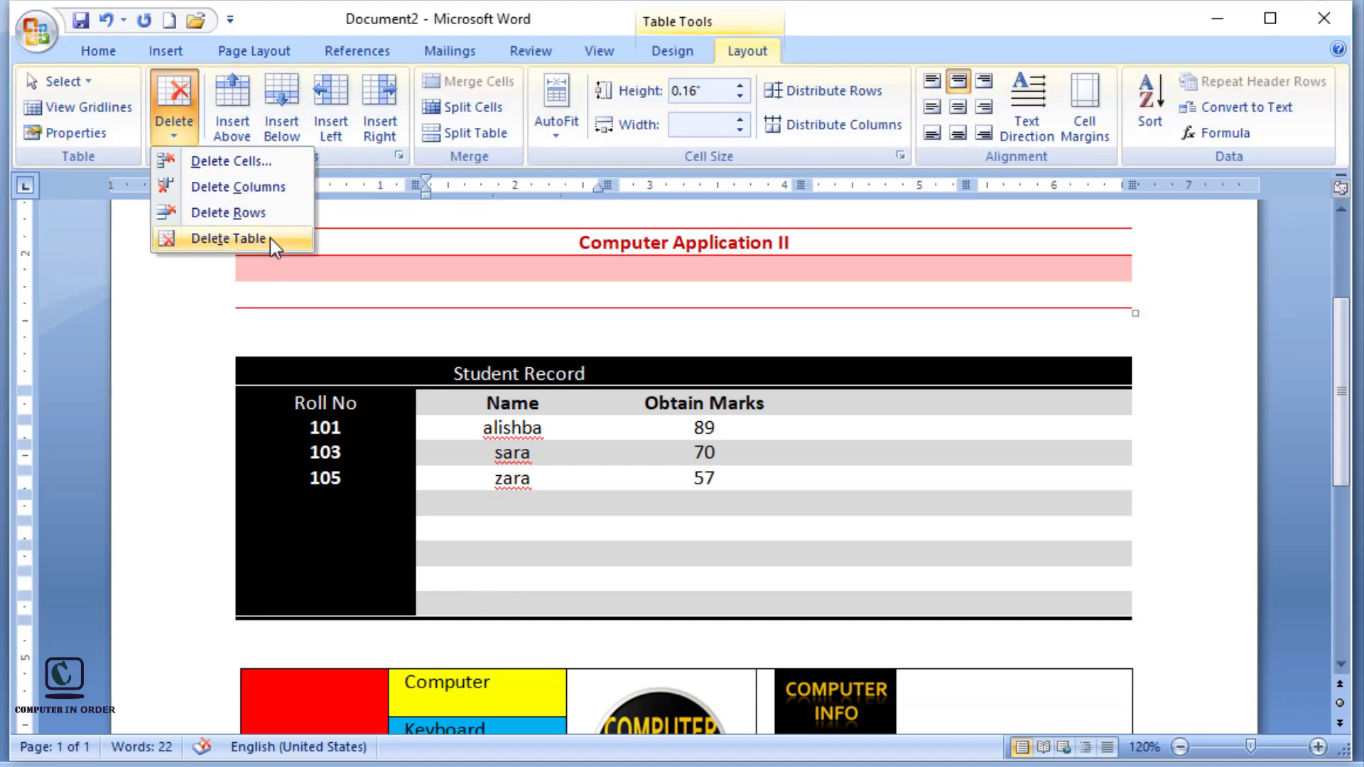
left_click(229, 213)
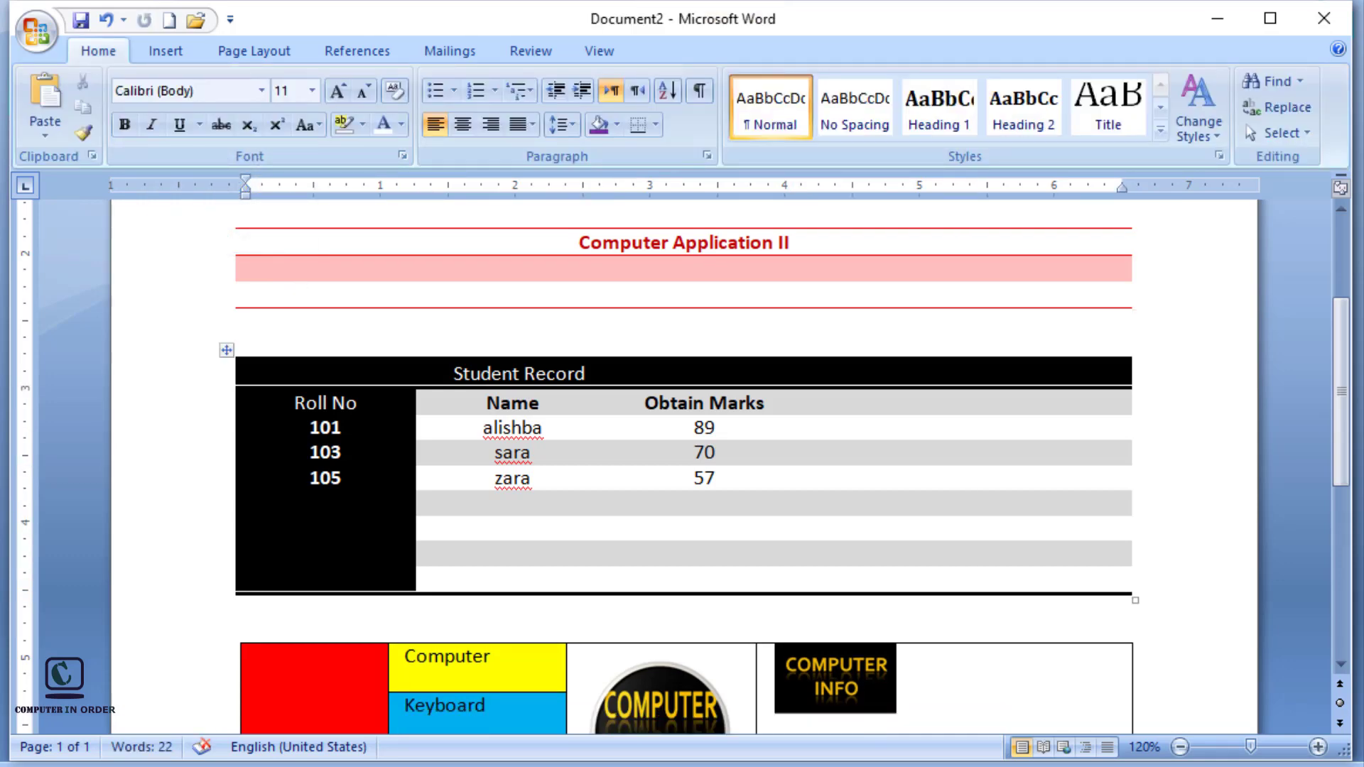
- Delete the four remaining empty rows below roll number 105 together
left_click_drag(327, 501, 351, 589)
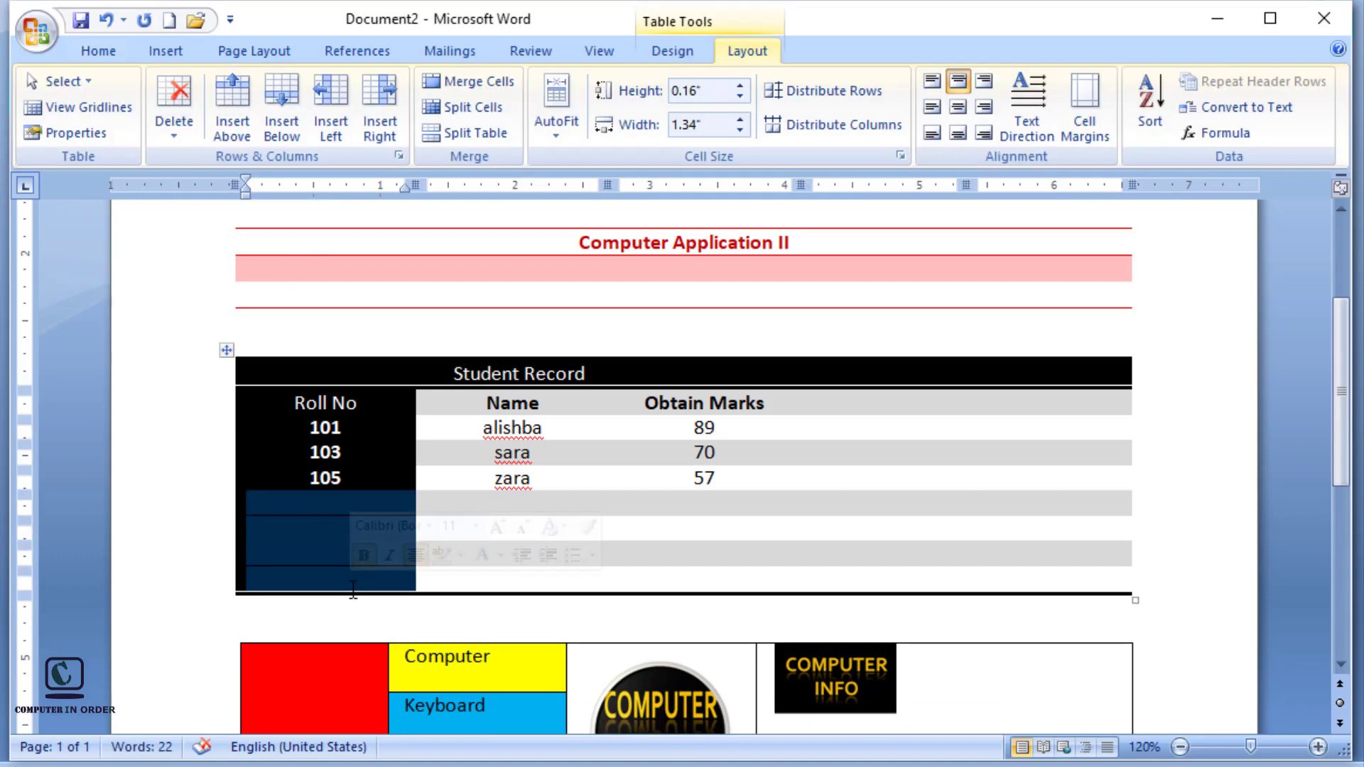
left_click(189, 97)
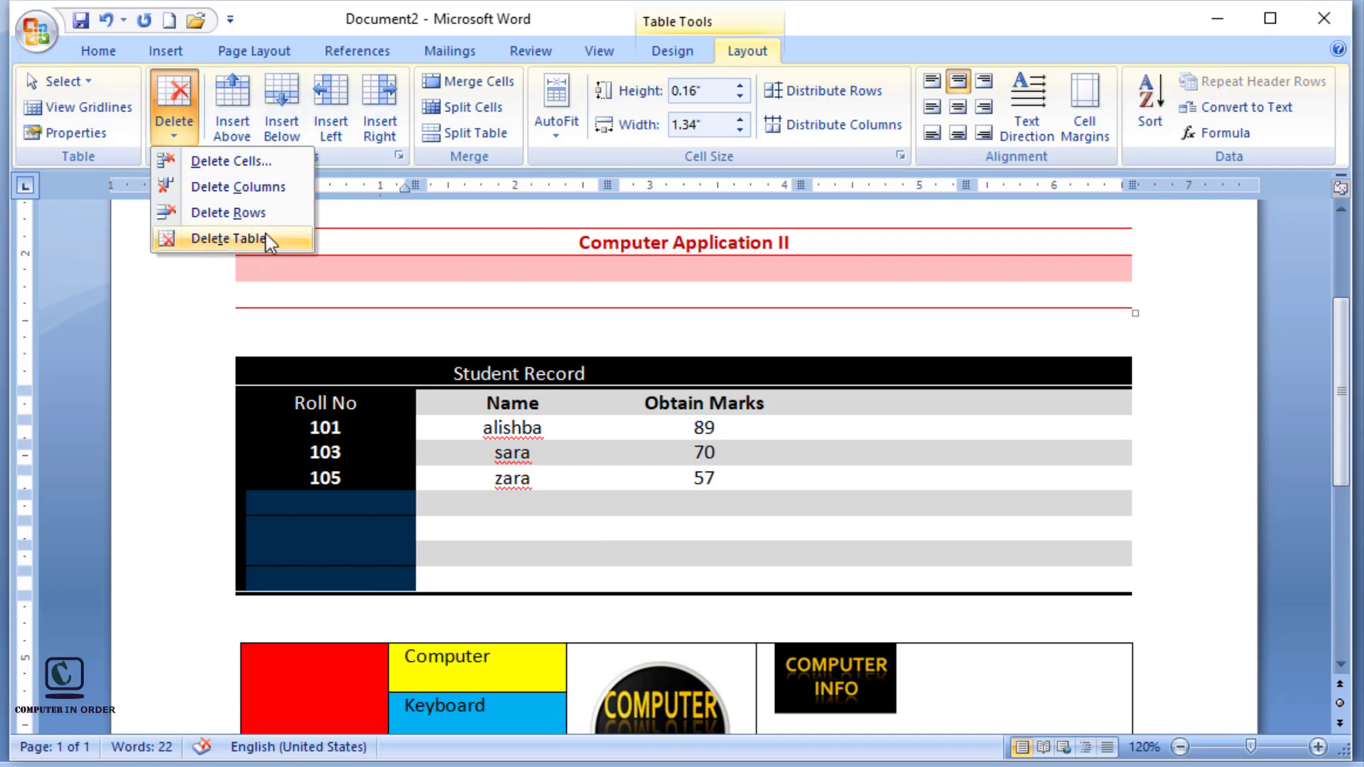
left_click(267, 214)
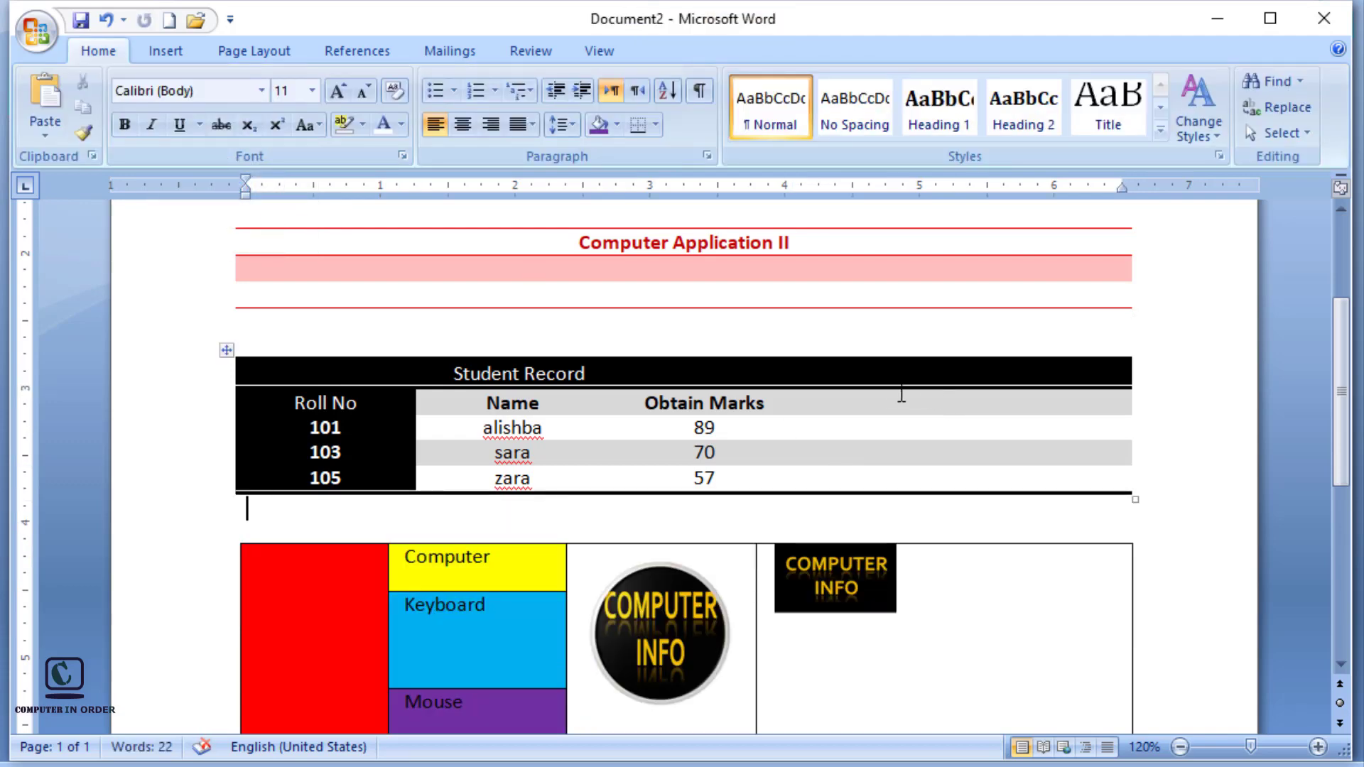
- Delete the empty column immediately after Obtain Marks in the Student Record table
left_click_drag(885, 373, 885, 476)
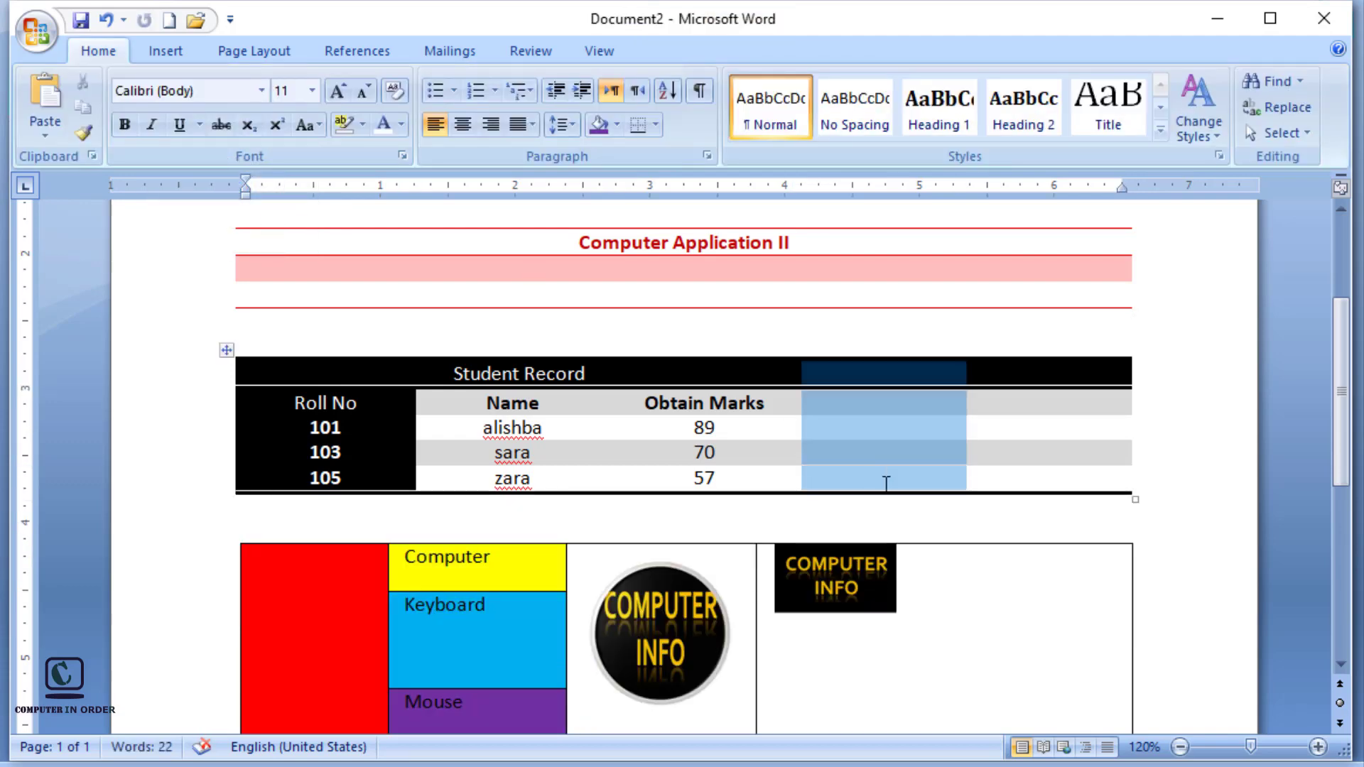
left_click(178, 117)
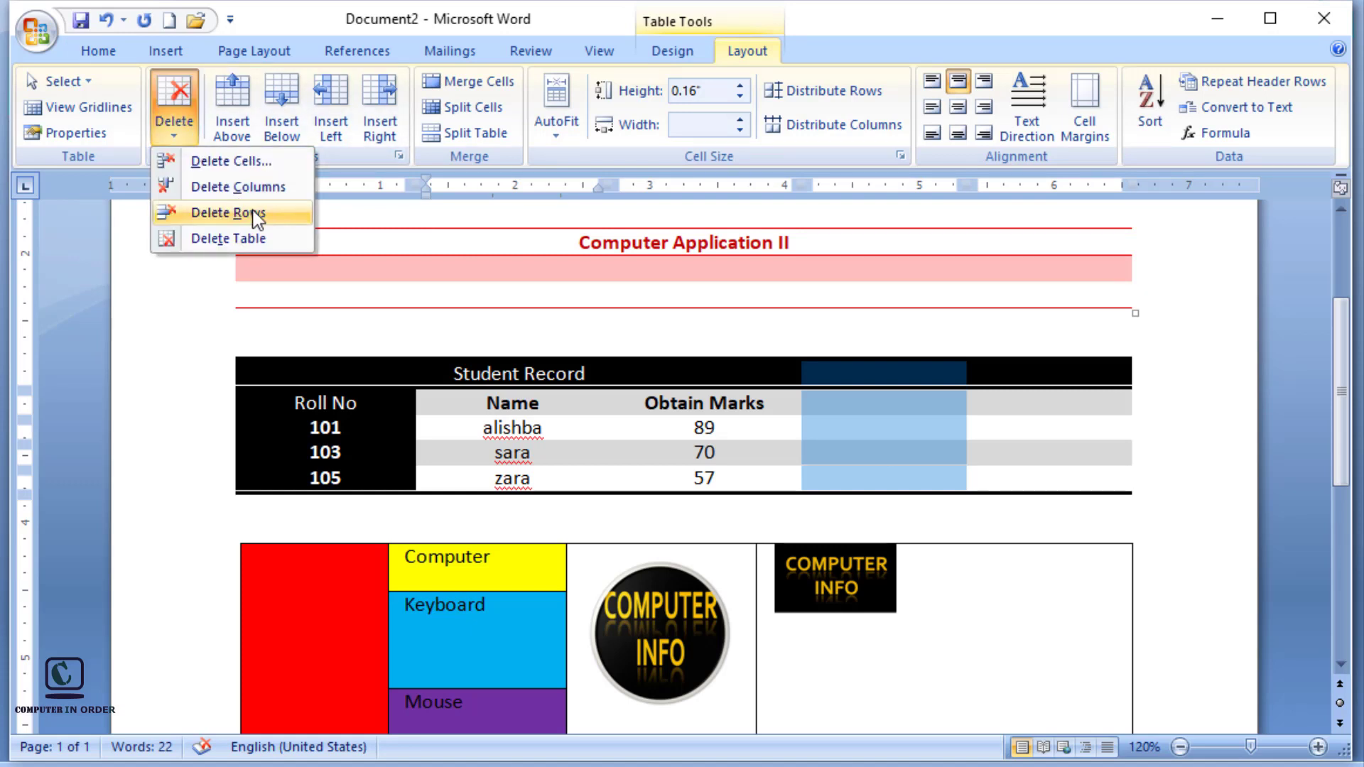
left_click(261, 185)
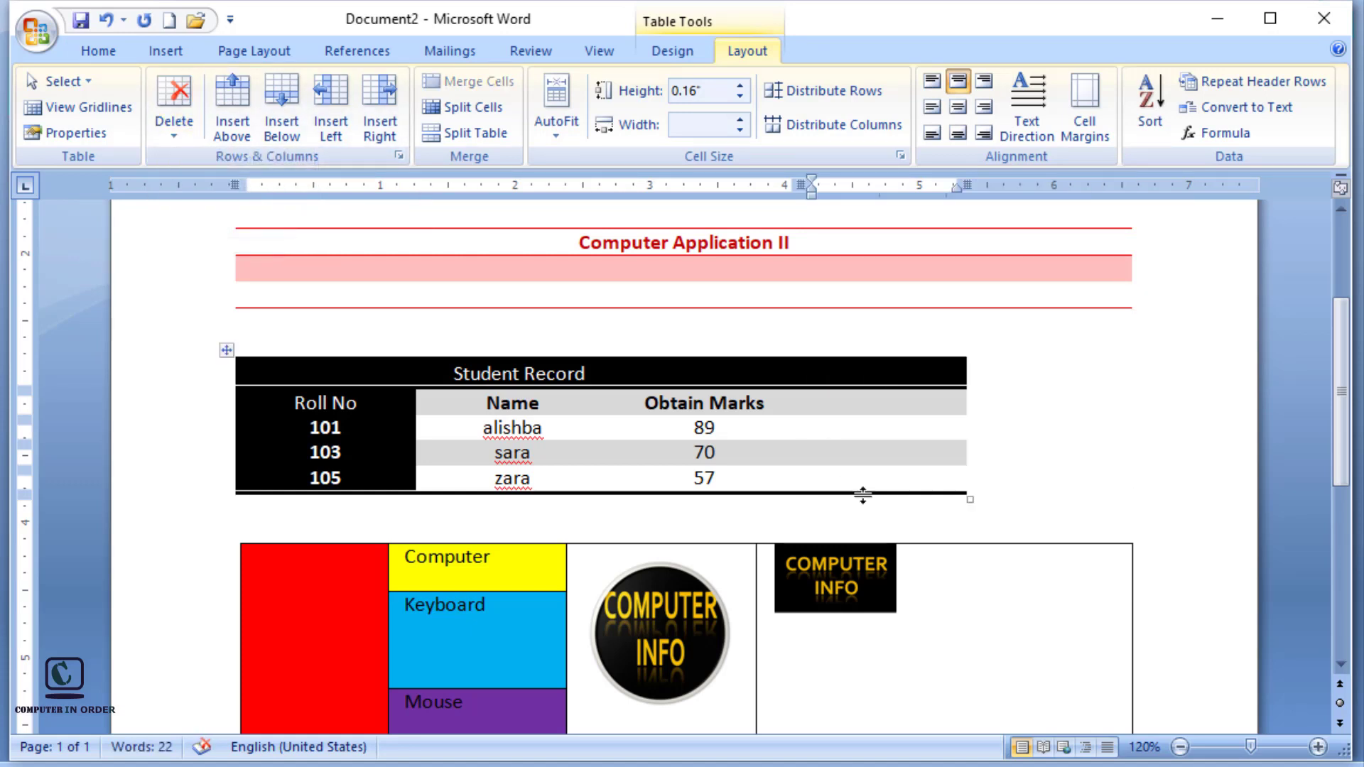
left_click(1172, 426)
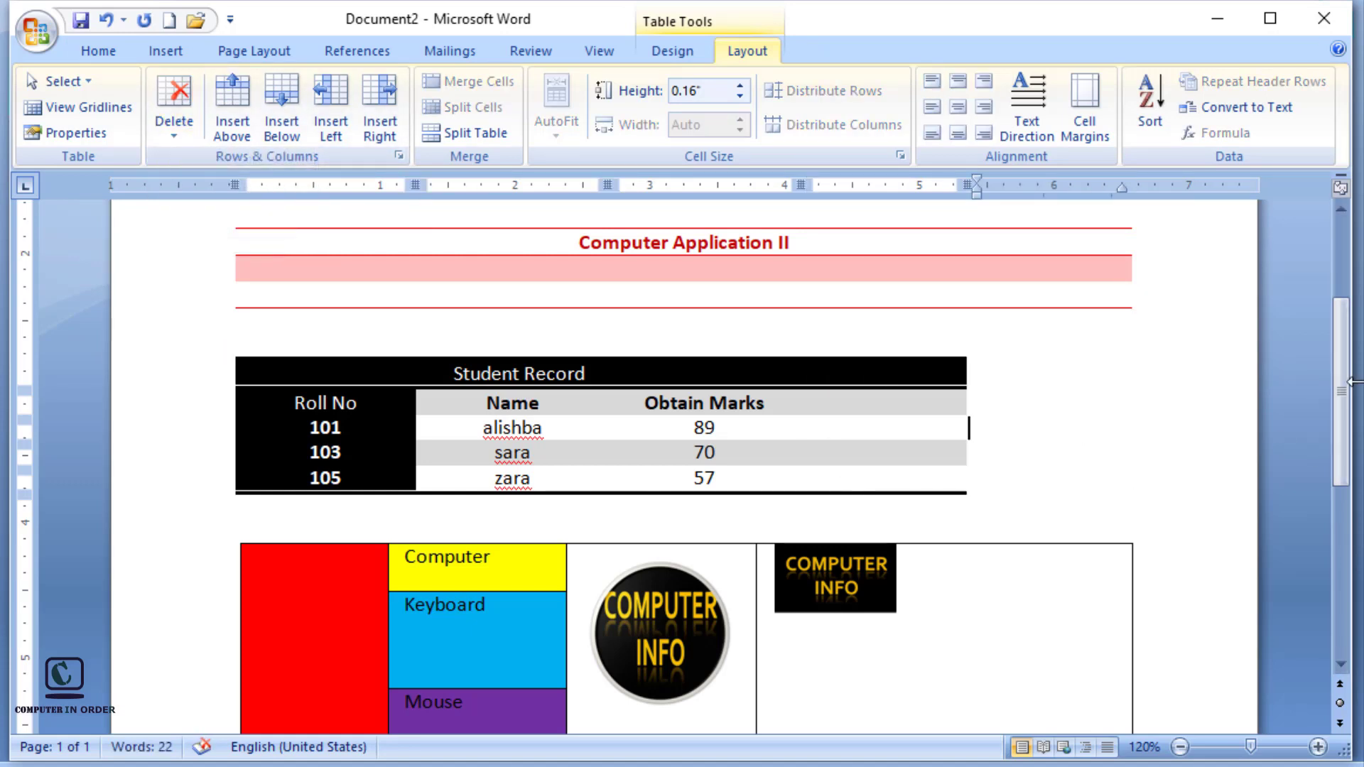
- Cycle the text direction of the yellow Computer cell until its text reads vertically from bottom to top
left_click_drag(1345, 390, 1334, 423)
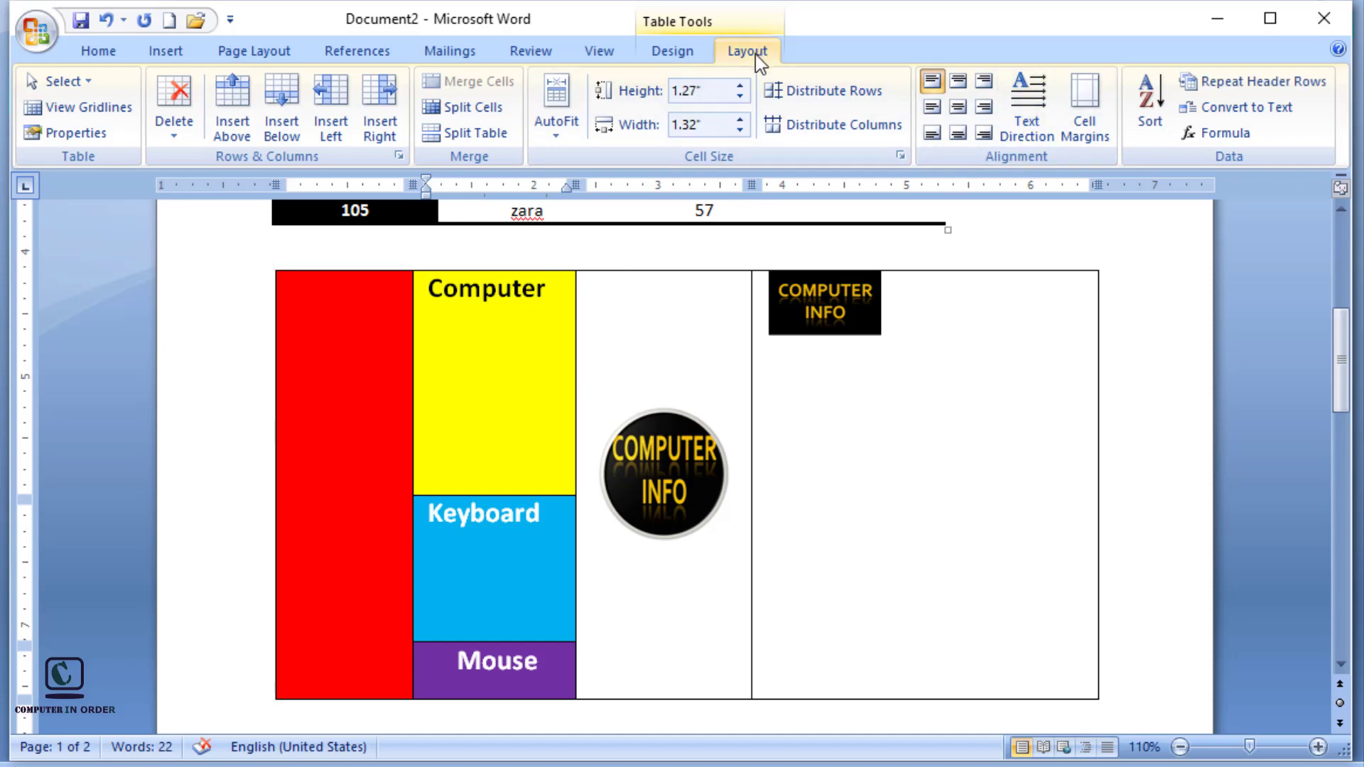
left_click(1033, 114)
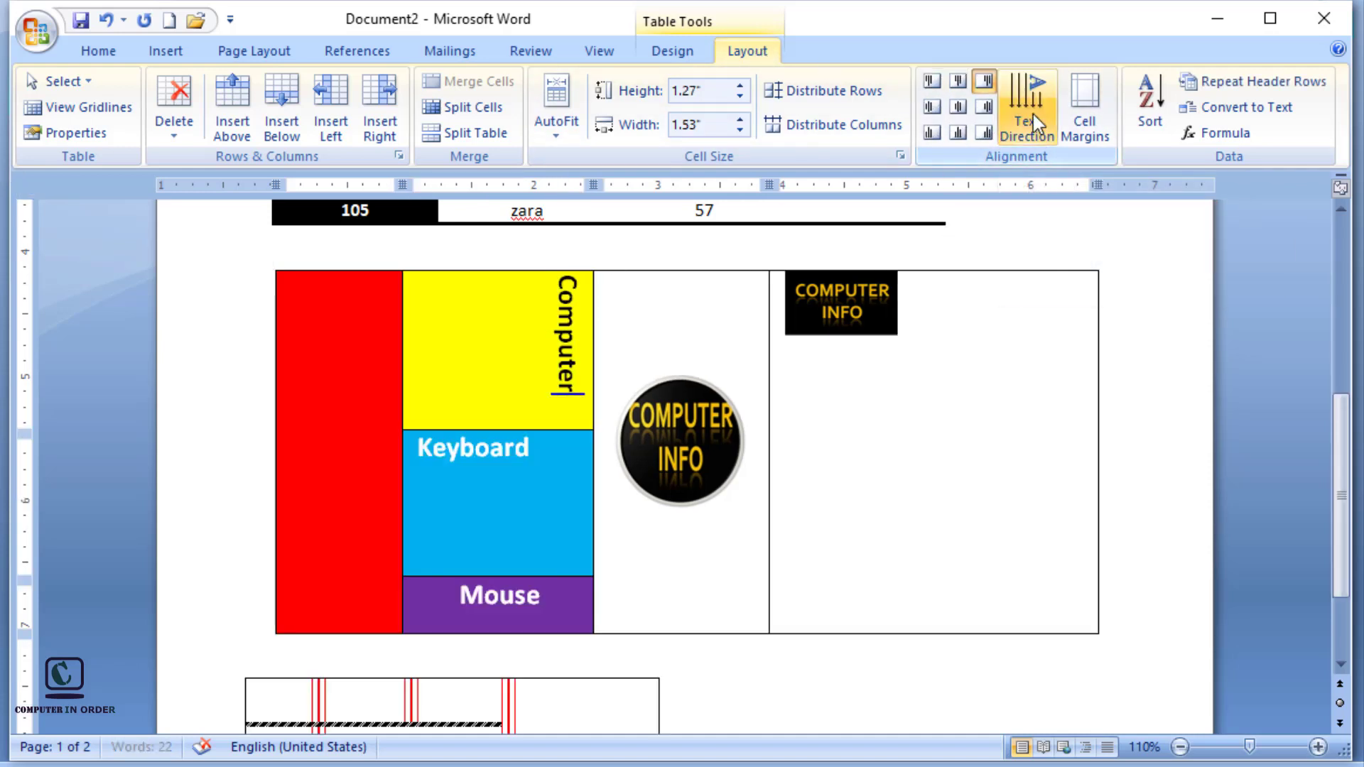
left_click(1033, 114)
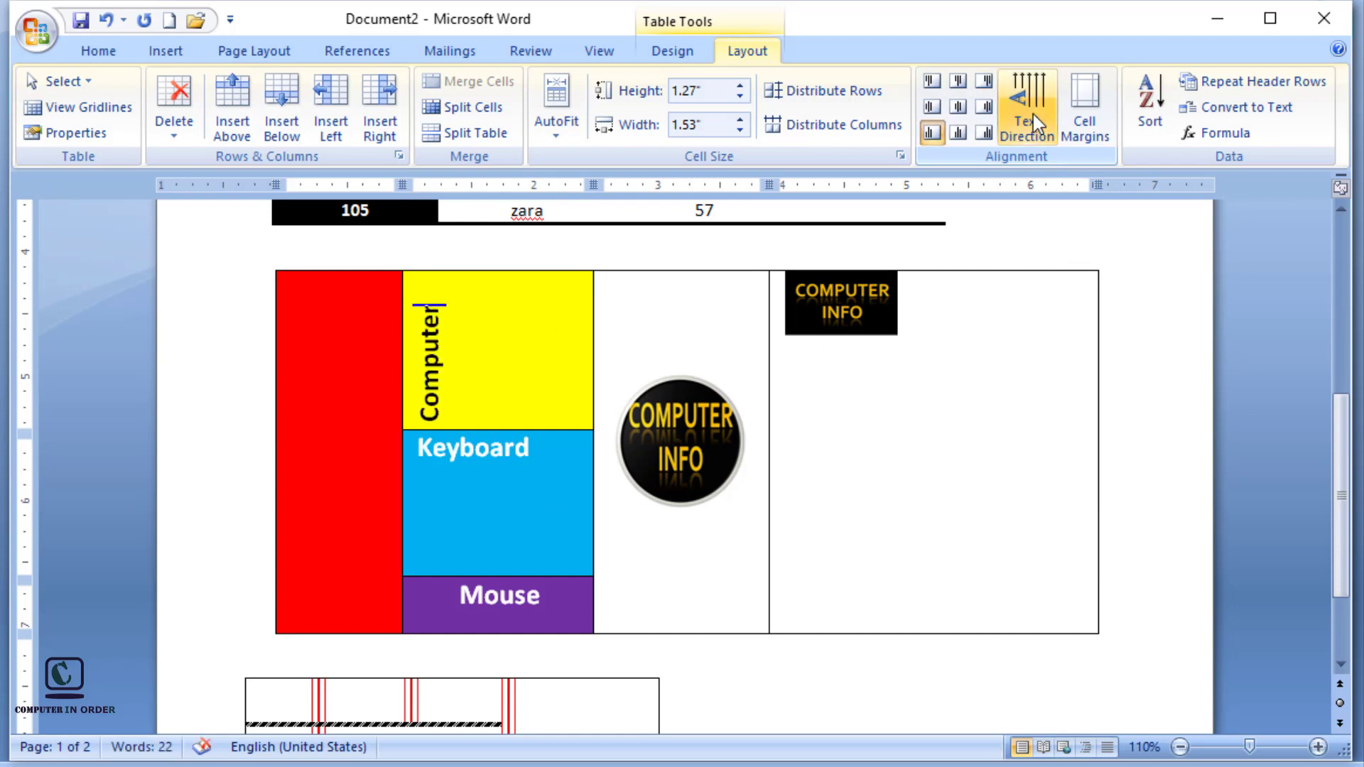
left_click(1033, 113)
left_click(1033, 113)
left_click(1033, 114)
- Rotate the text in the blue Keyboard cell so it reads vertically from top to bottom
left_click(506, 469)
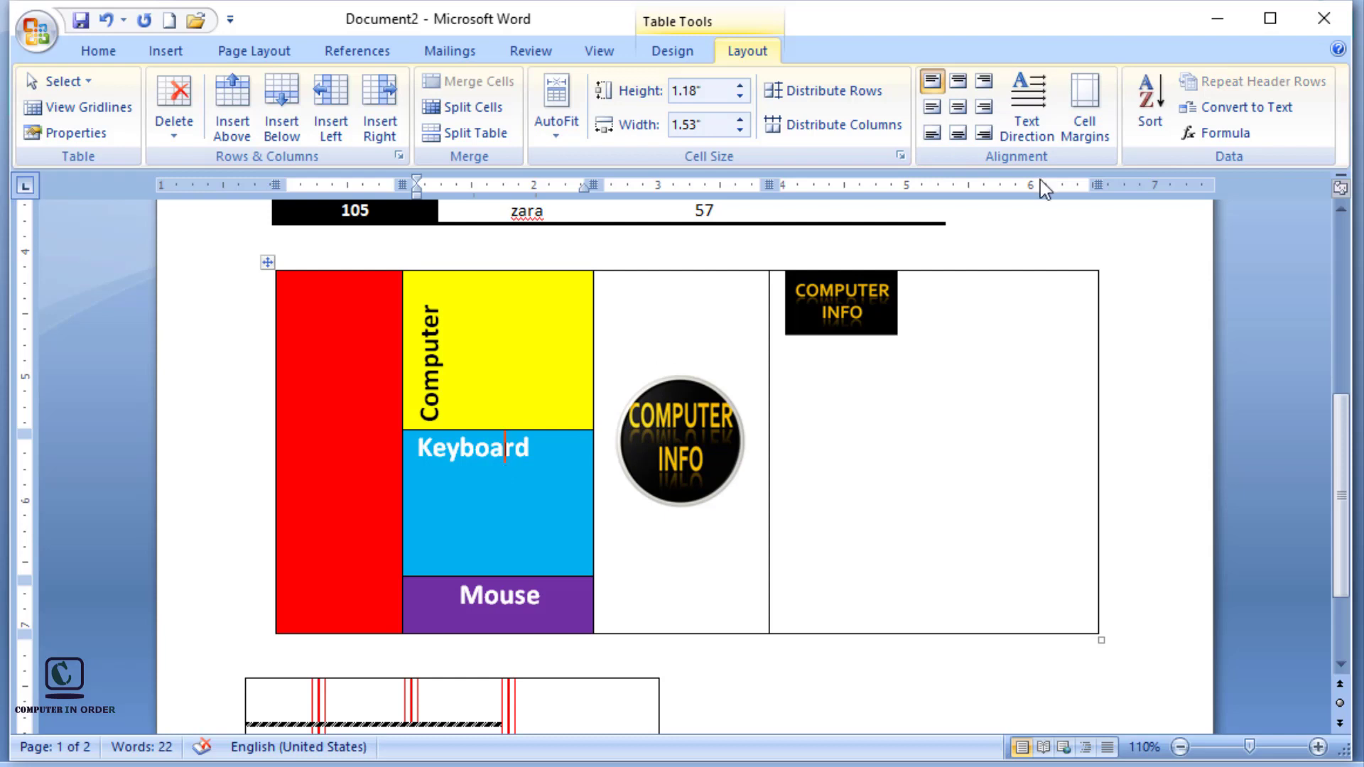
left_click(1039, 108)
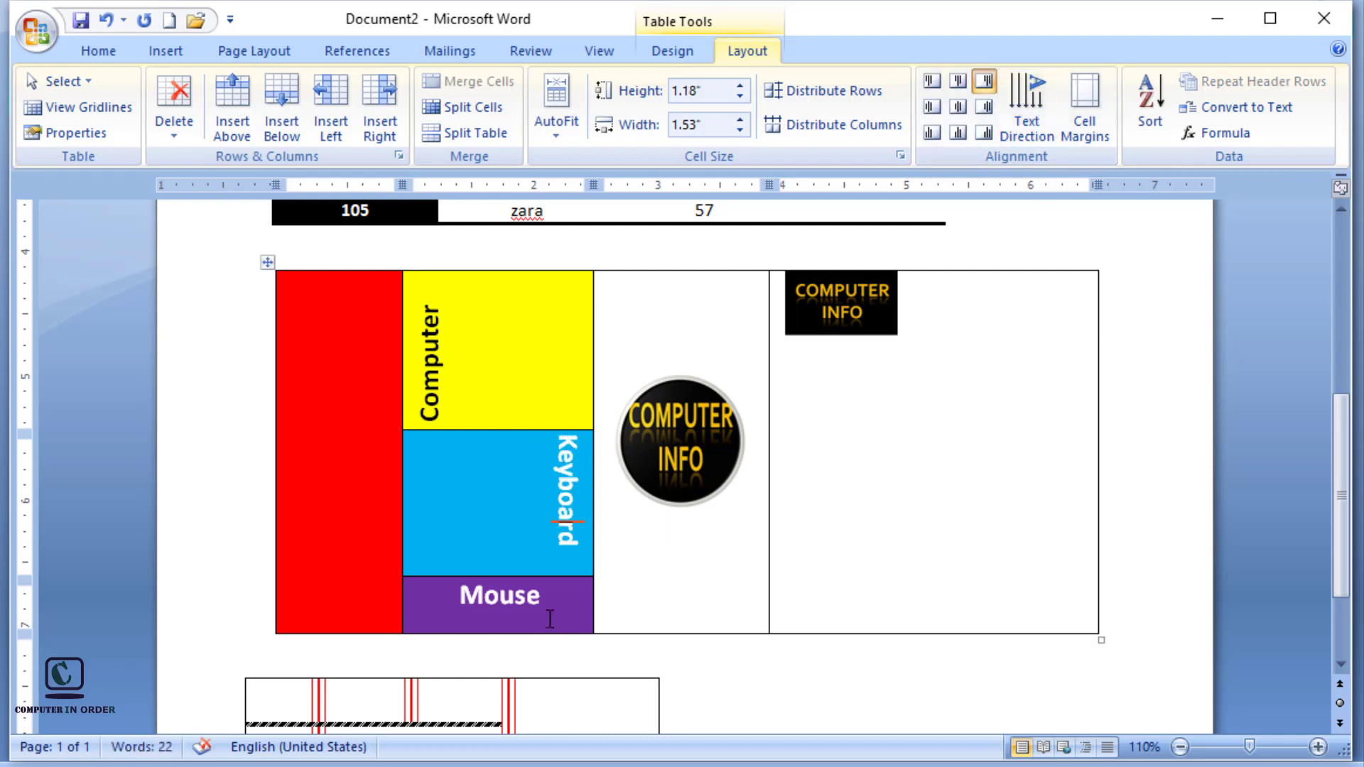
left_click(895, 509)
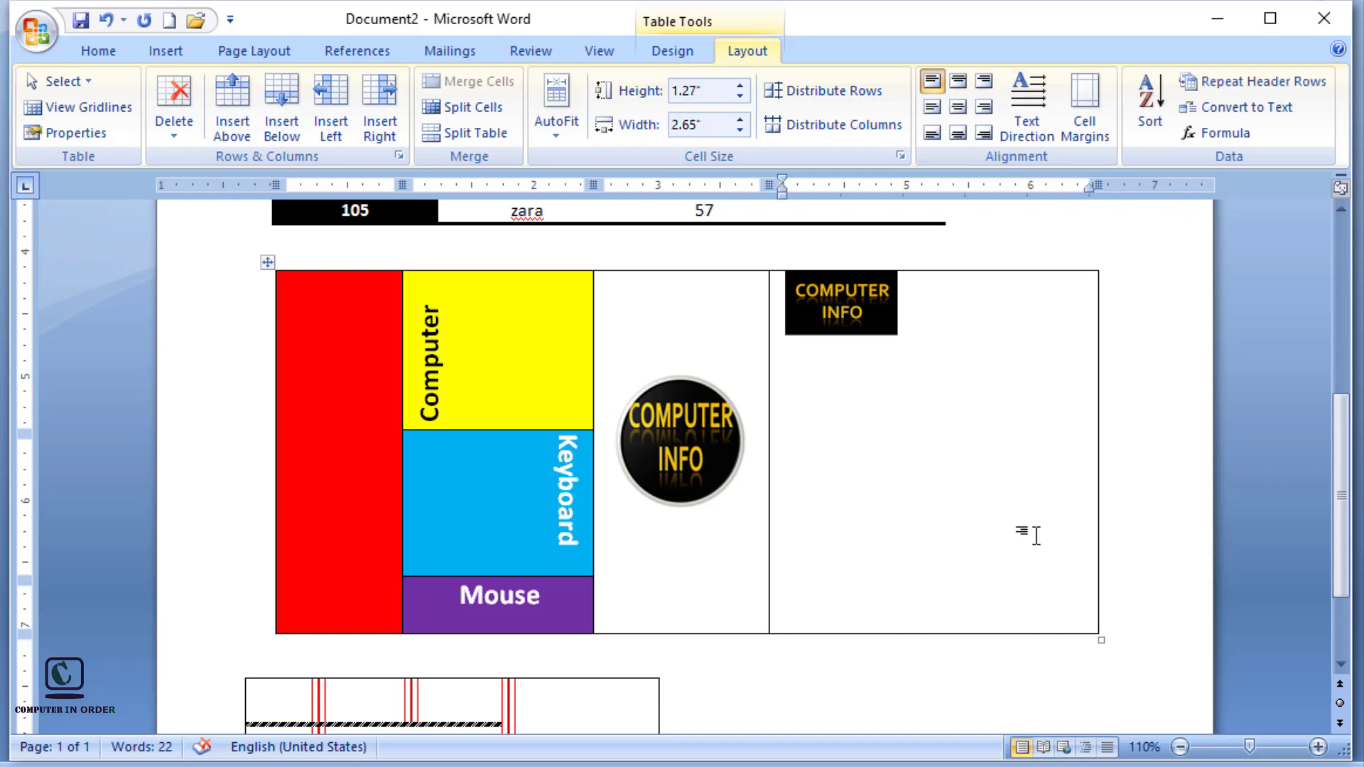